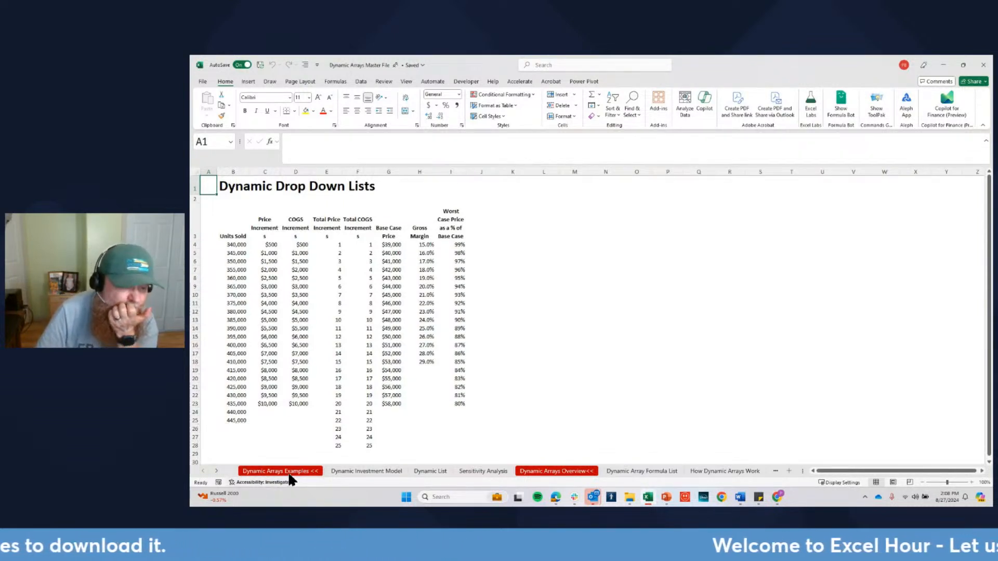
Open the Dynamic Investment Model sheet and widen column Q so its cumulative gross profit figure fits
click(359, 472)
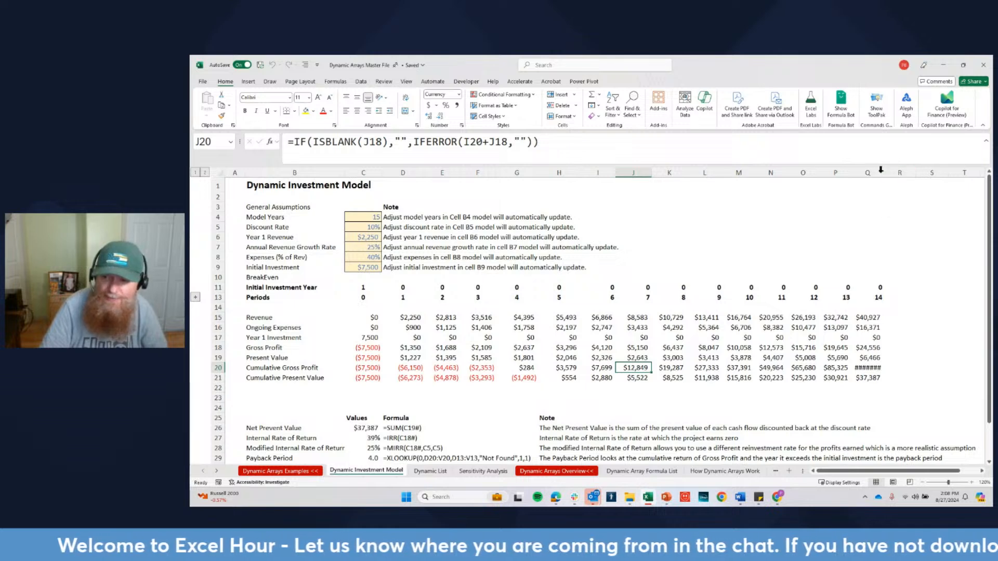
drag(884, 173, 888, 173)
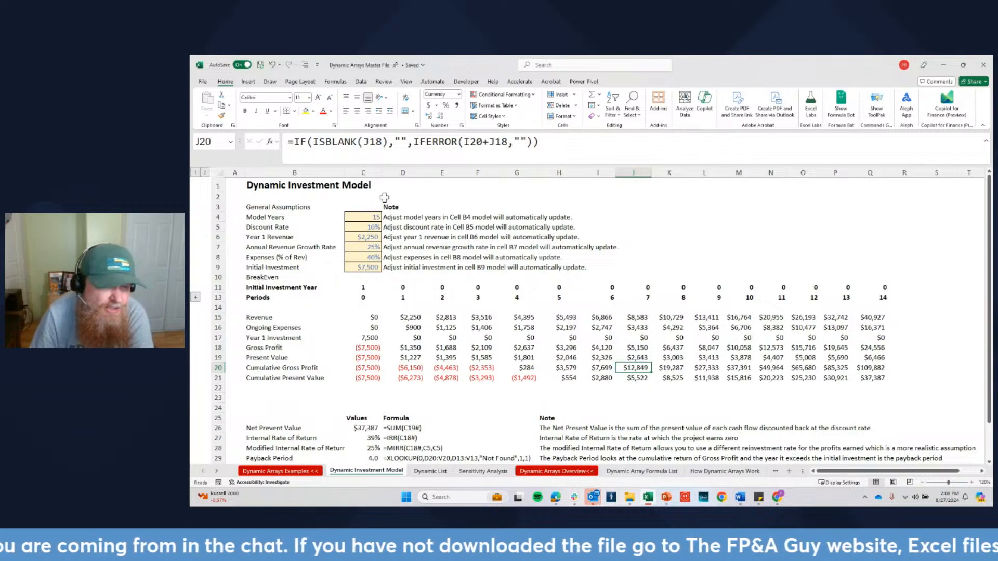
Examine the general assumptions in column C, the grouped rows and the period projections of the investment model
drag(364, 217, 361, 276)
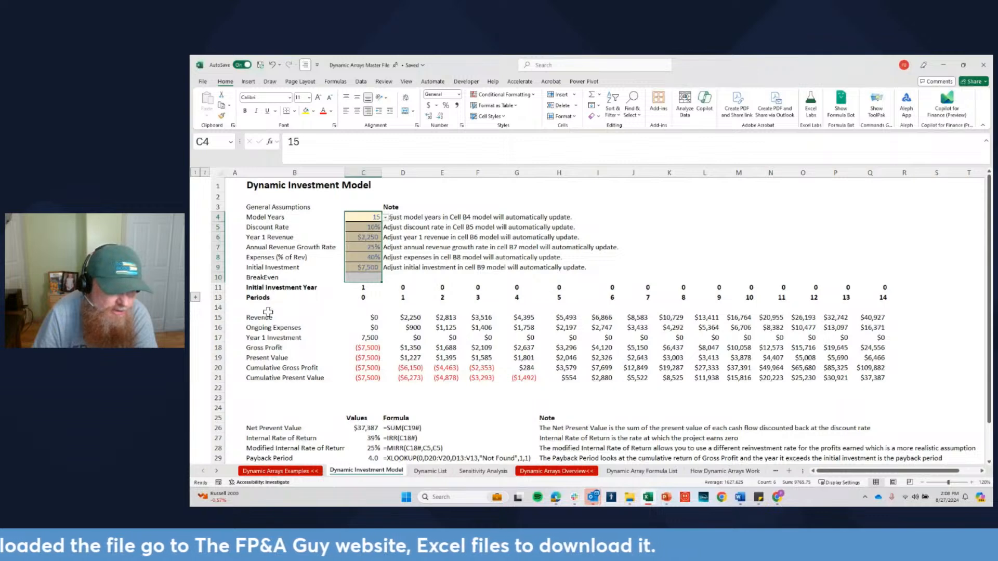
click(195, 298)
click(193, 306)
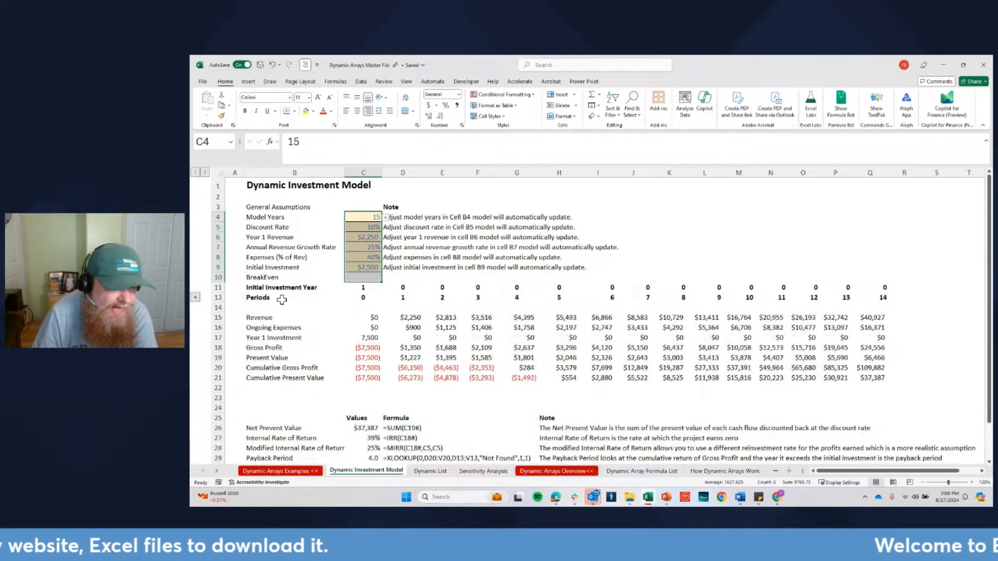
drag(364, 298, 903, 308)
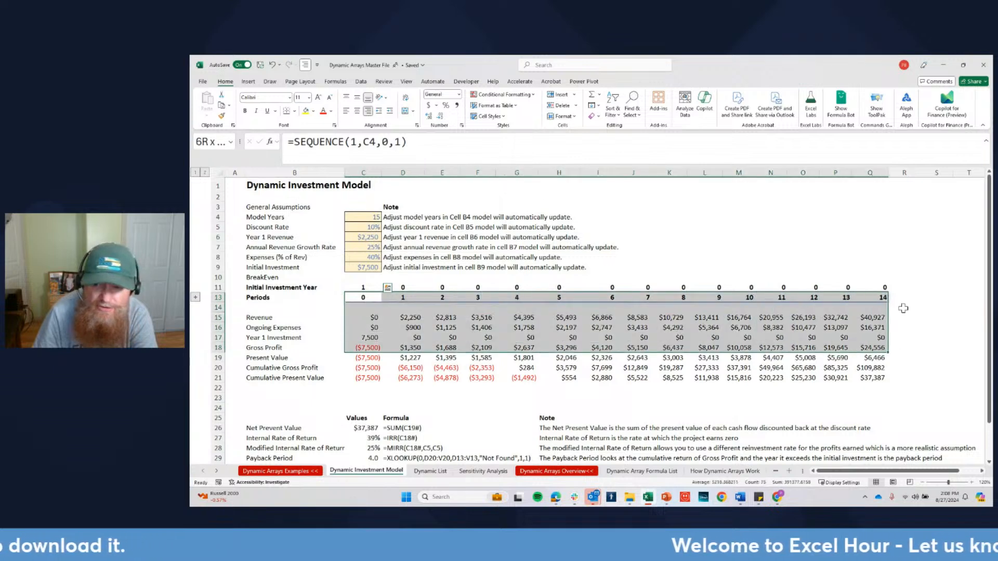
click(213, 288)
right_click(216, 288)
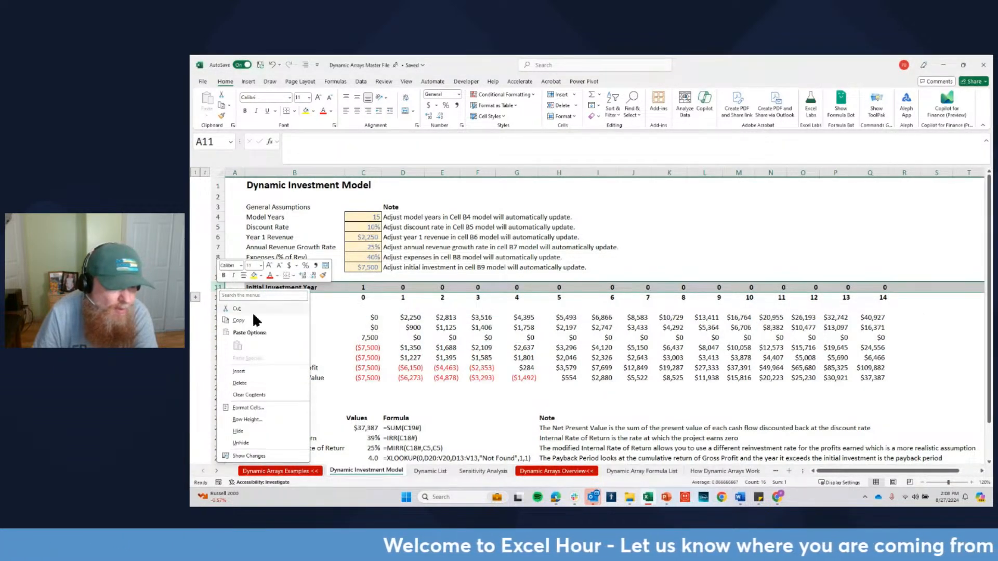
click(390, 284)
Set the Model Years assumption to 20 and look over the extended periods
click(375, 217)
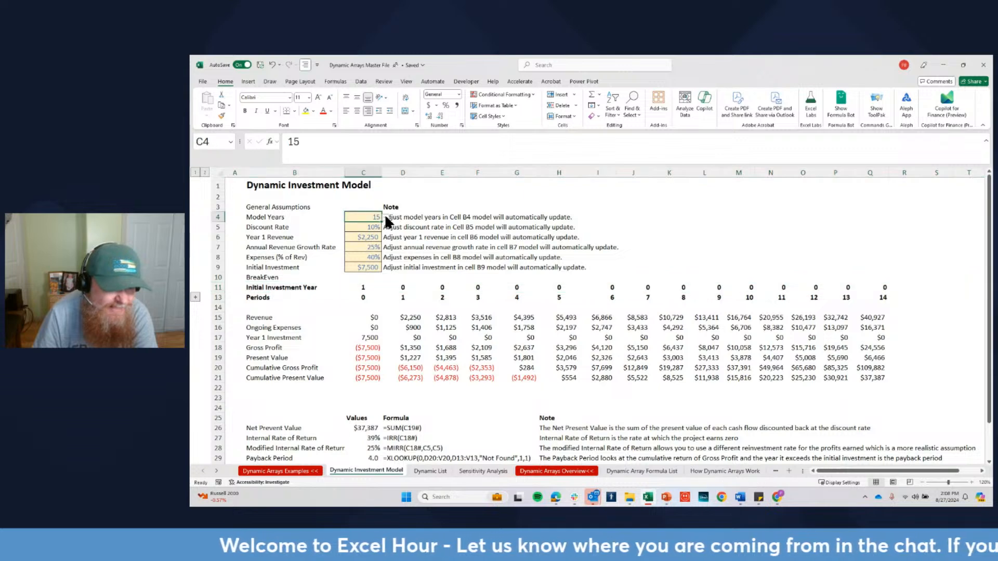
click(385, 217)
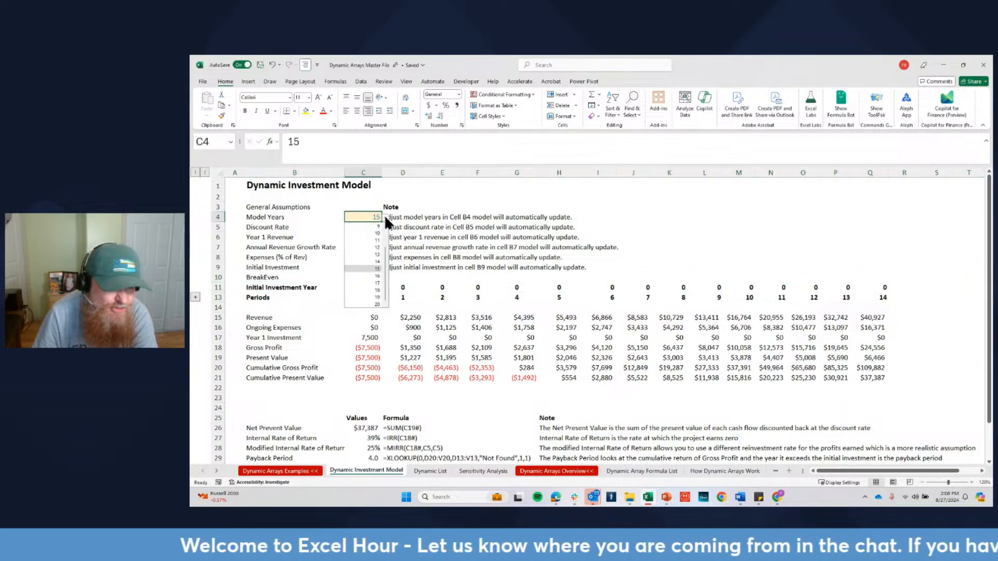
click(366, 304)
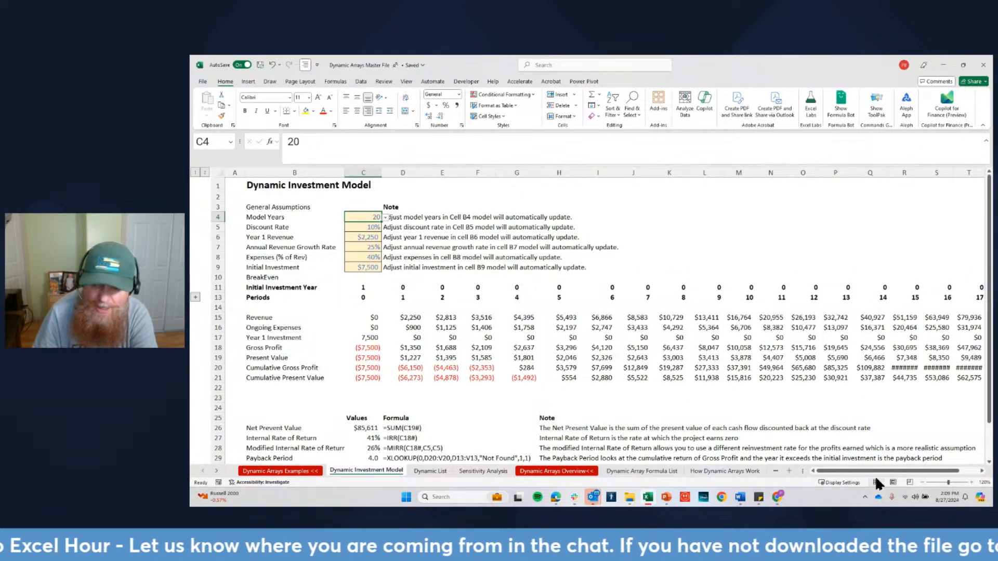
drag(871, 473, 771, 452)
Set Model Years to 10 and check the last period's revenue formula and the return metrics below the projections
click(385, 217)
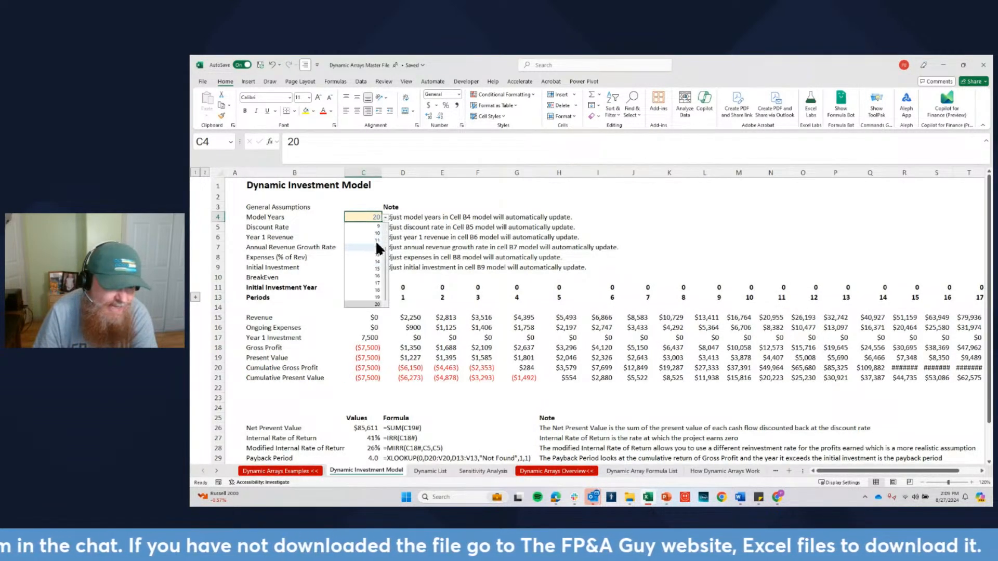
click(374, 232)
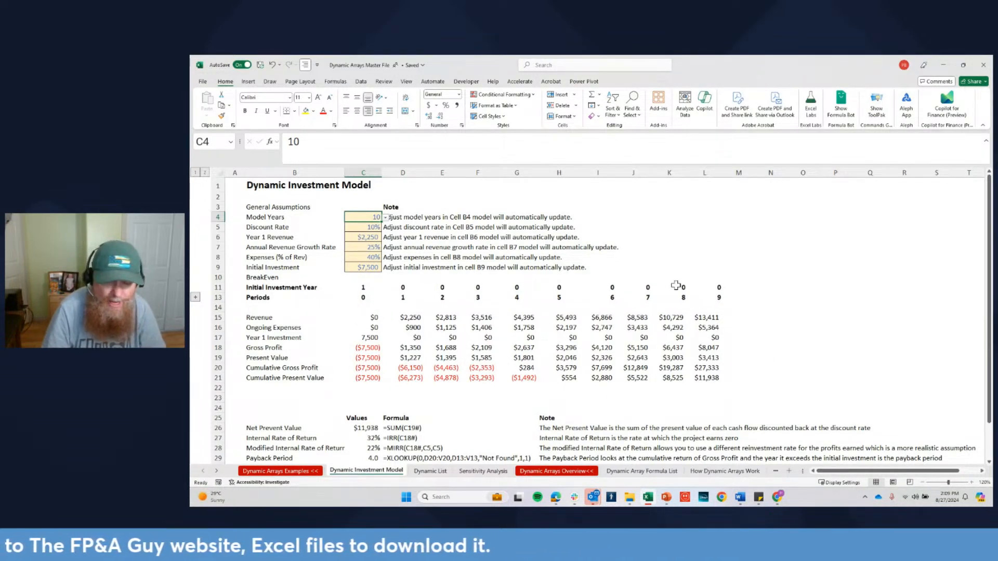
click(713, 317)
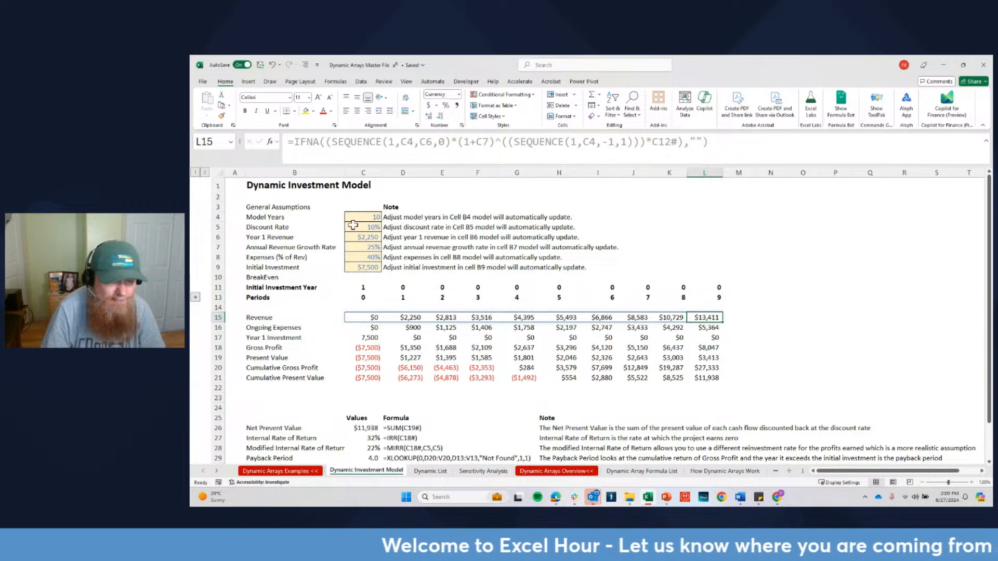
scroll(514, 346, down, 2)
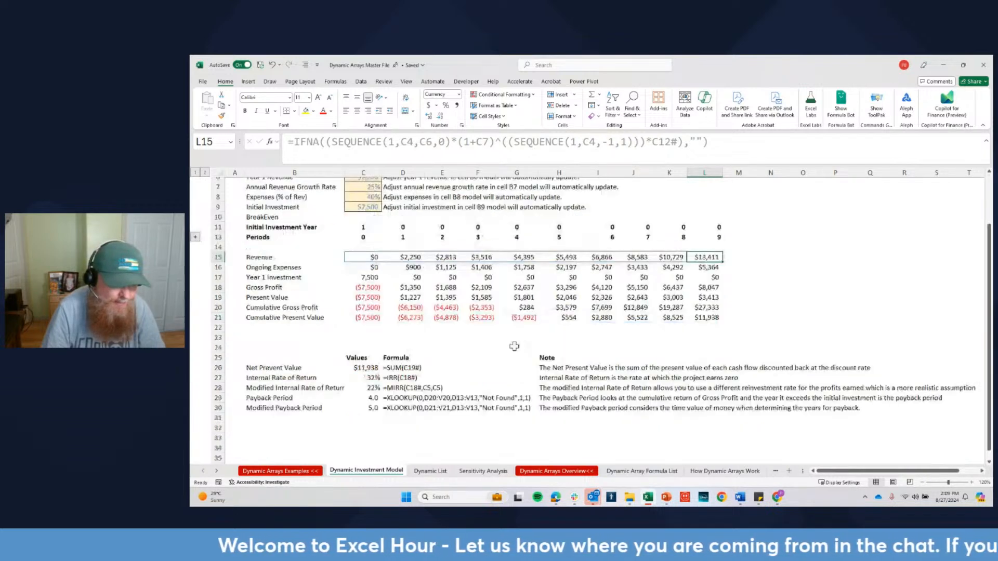
scroll(477, 304, up, 2)
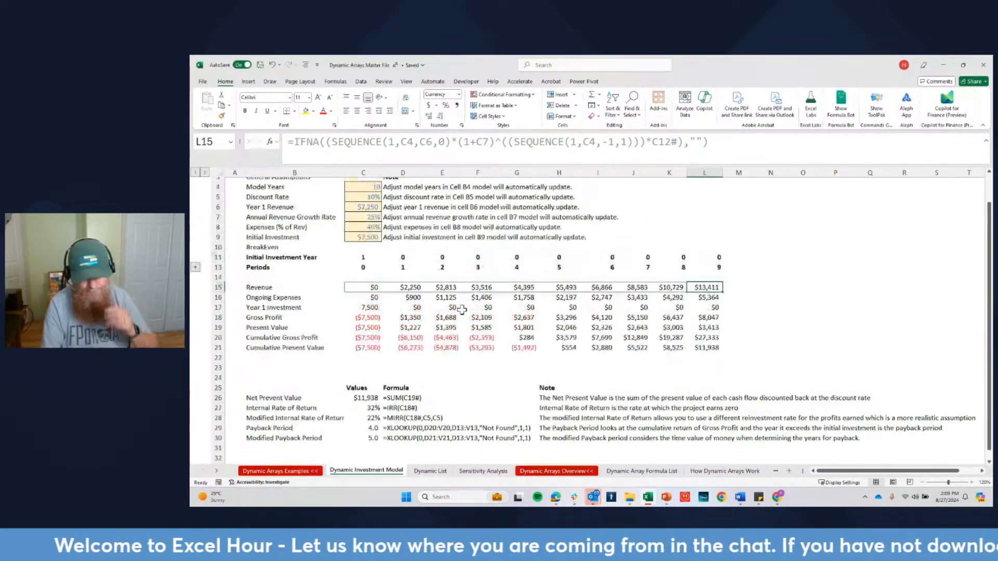
Open the Dynamic List sheet, examine the sales rep summary built with VSTACK, and shrink the formula bar to one line
click(430, 471)
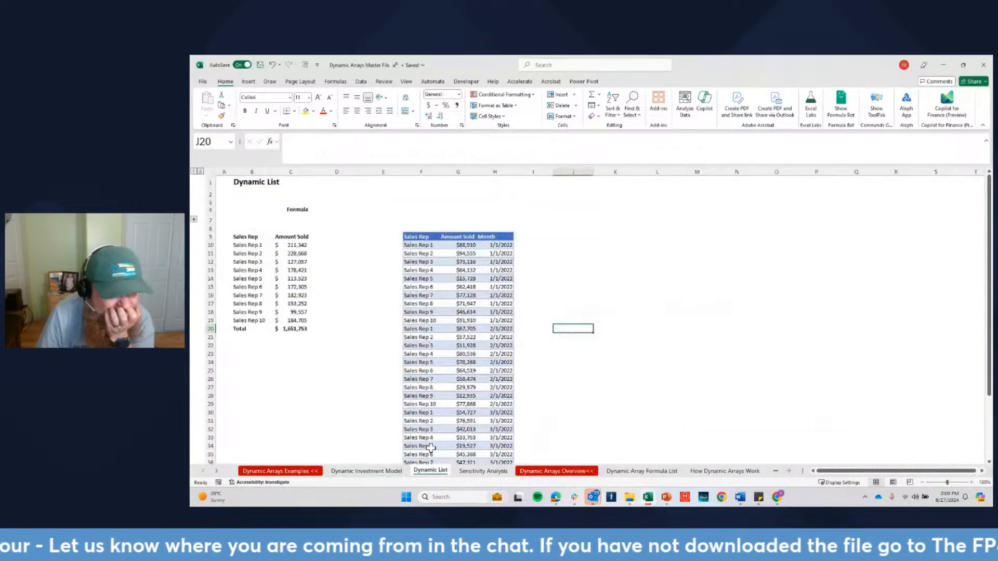
click(252, 239)
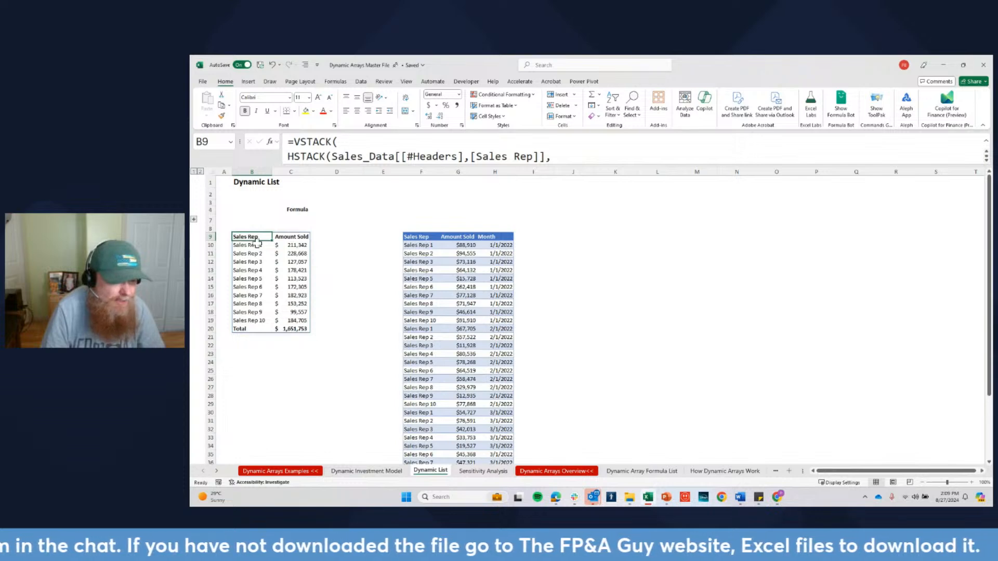
drag(254, 245, 292, 322)
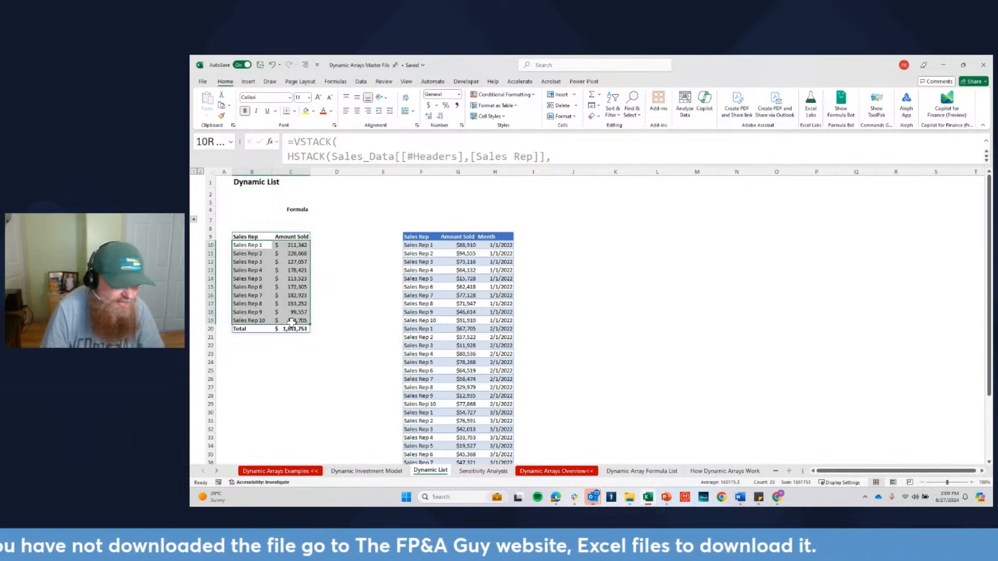
click(244, 328)
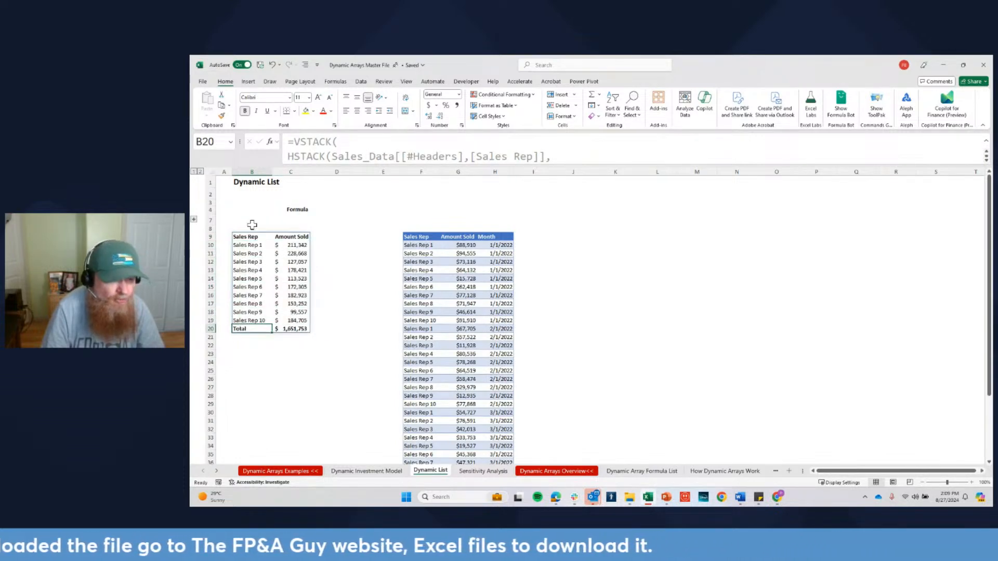
drag(242, 238, 297, 331)
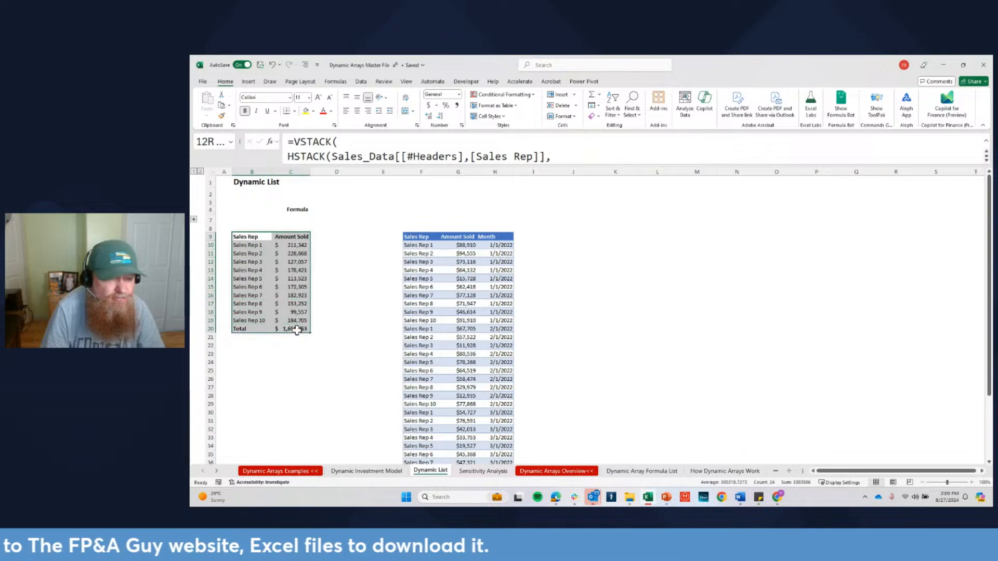
click(971, 482)
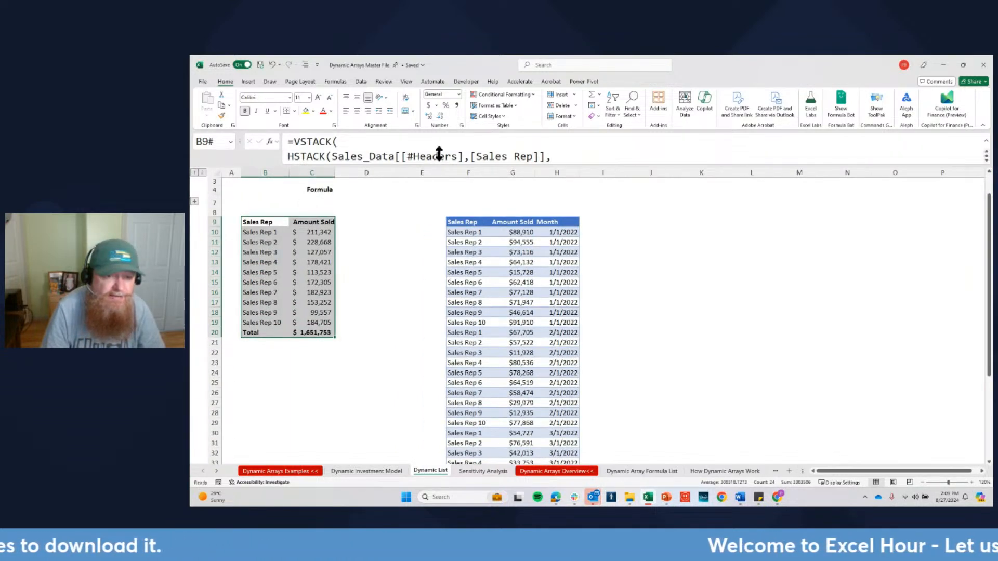
drag(439, 161, 444, 122)
Add a new Sales Rep 11 entry in cell F40, directly below the sales data table
click(472, 255)
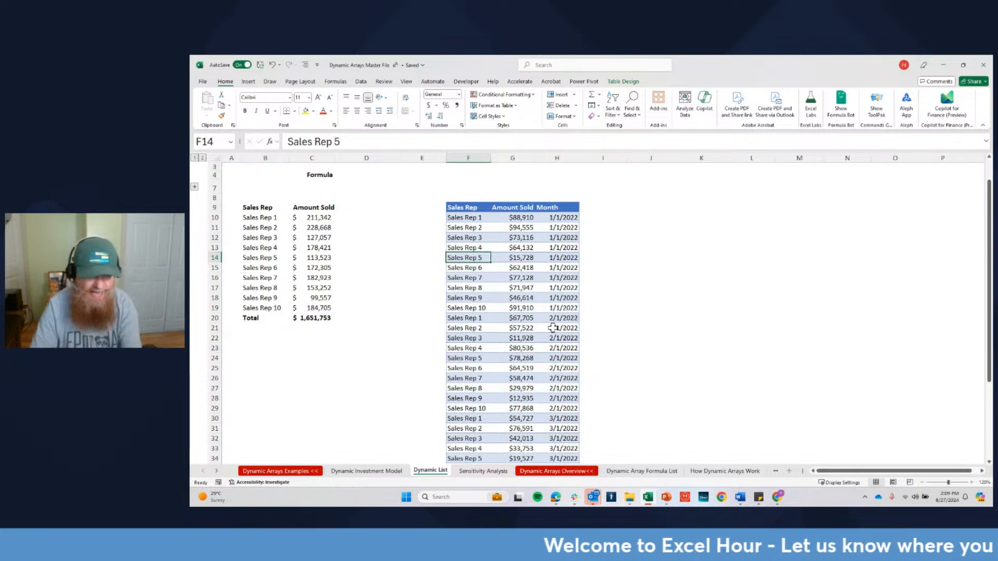
key(ctrl+Down)
key(Down)
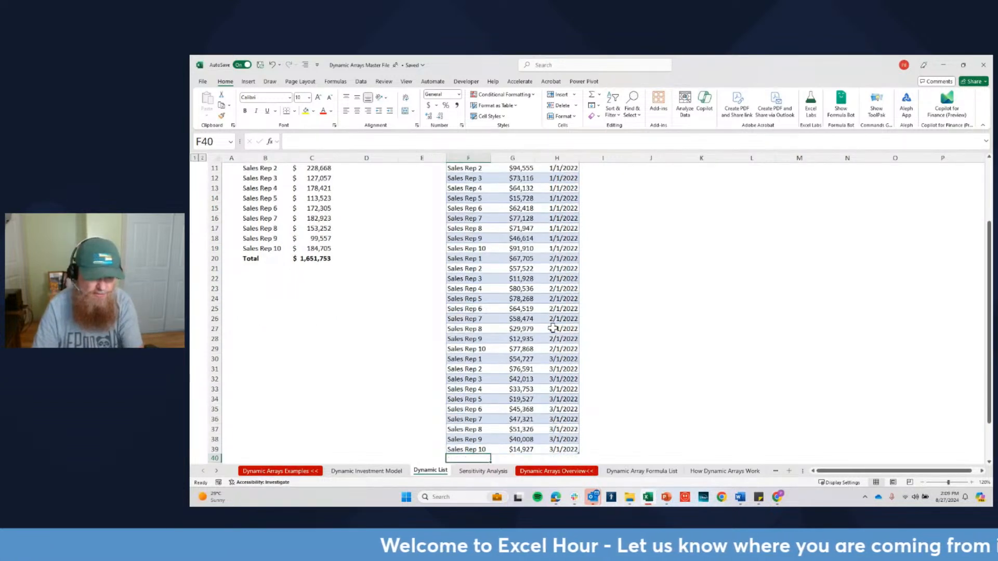
text(A)
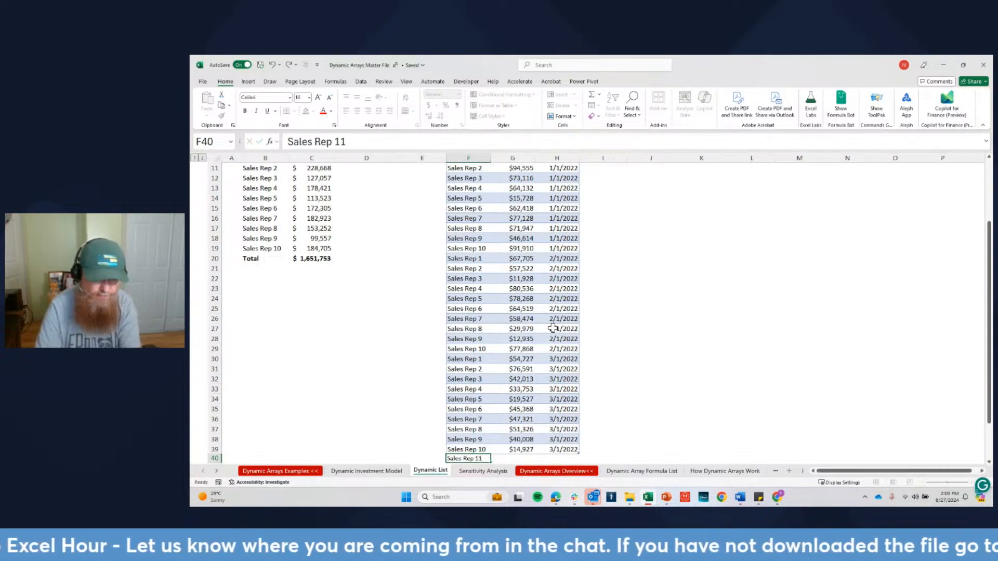
text(ales Rep 11)
key(Tab)
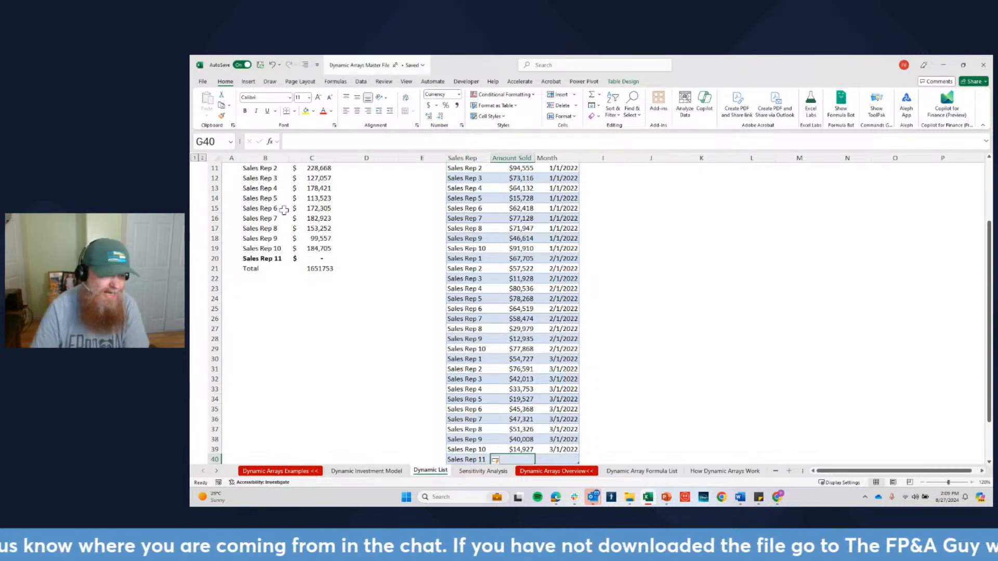
Remove bold from the Sales Rep 11 row of the summary list and apply bold to the Total row
click(256, 258)
scroll(302, 238, up, 1)
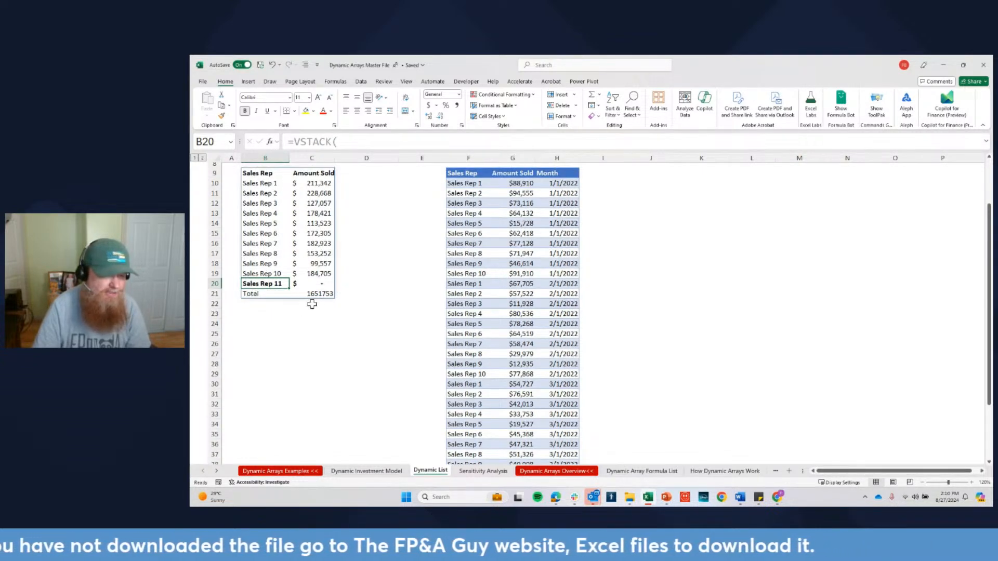
click(324, 284)
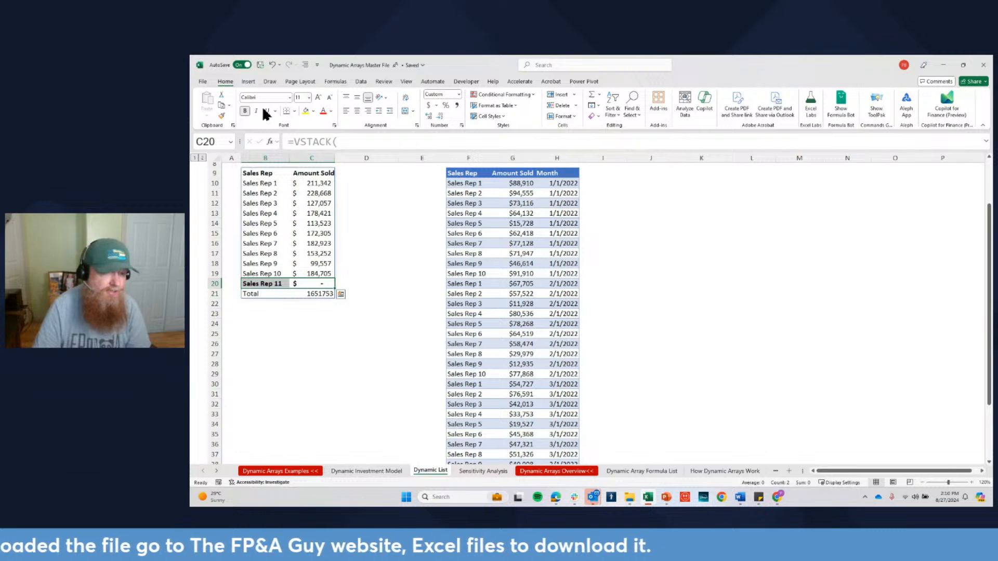
drag(253, 294, 317, 295)
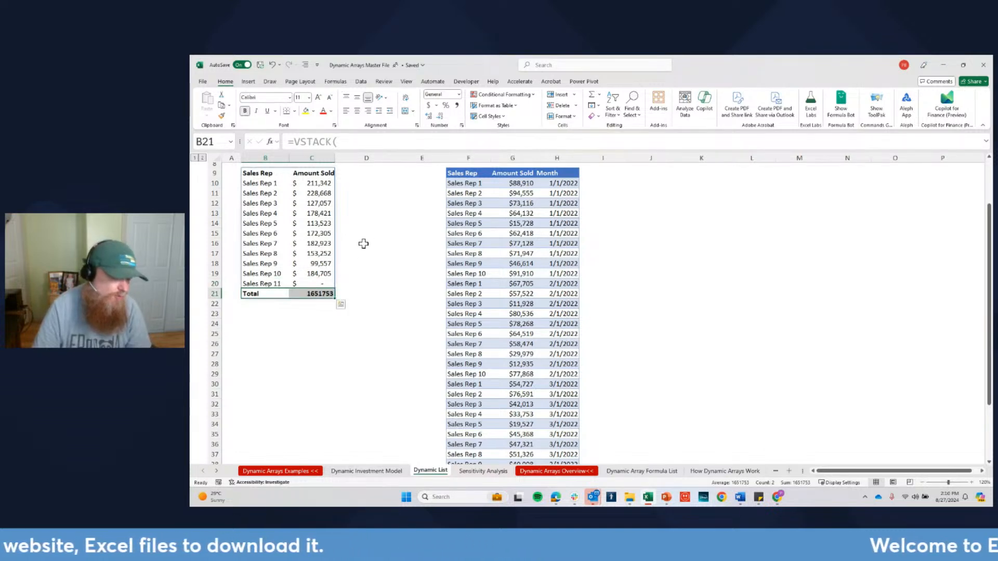
Copy the number formatting of Sales Rep 11's amount in C20 onto the total in C21
click(324, 283)
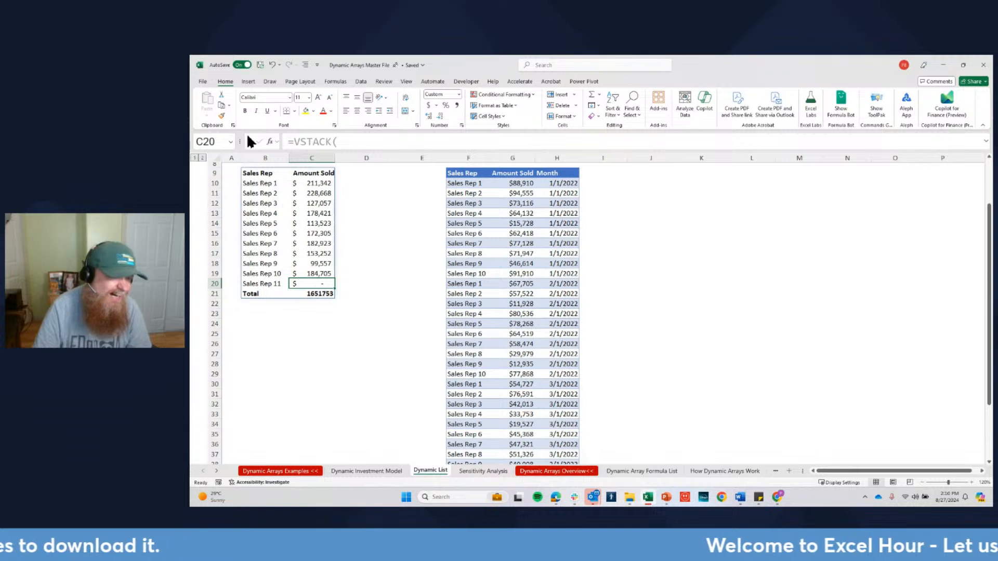
click(222, 117)
click(330, 294)
Enter 150000 as Sales Rep 11's Amount Sold in G40 and select the whole summary list to review it
scroll(566, 440, down, 1)
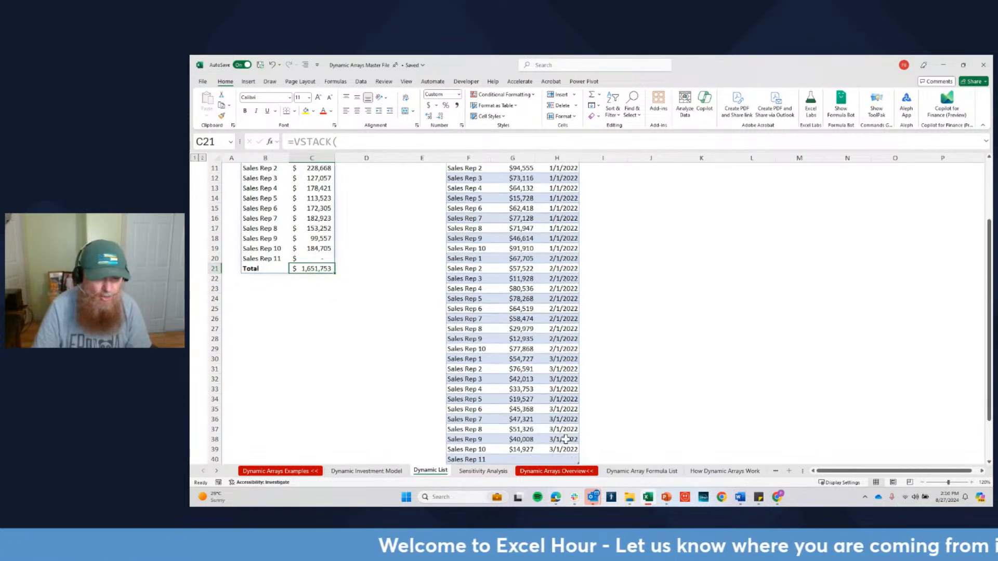
click(524, 459)
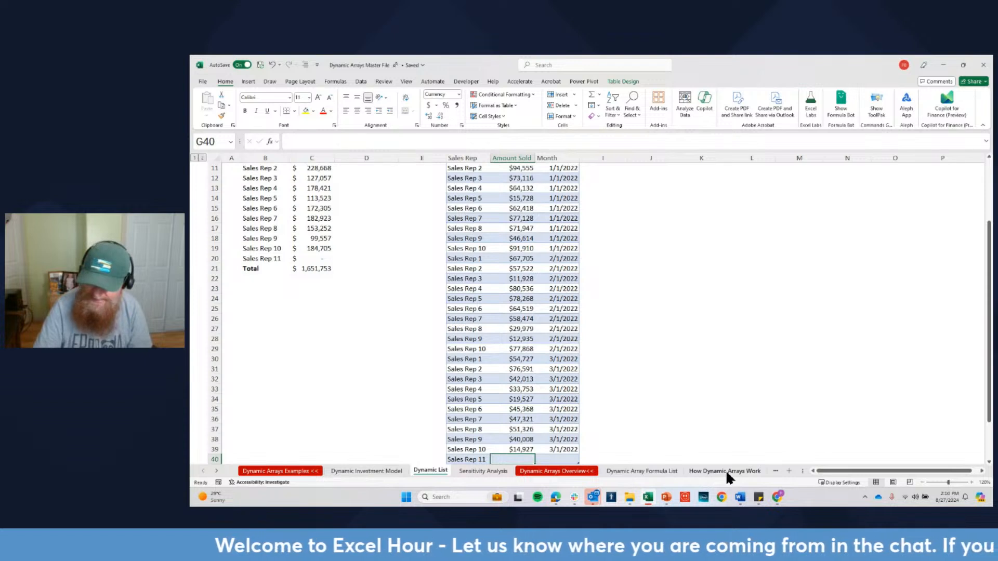
text(150,000)
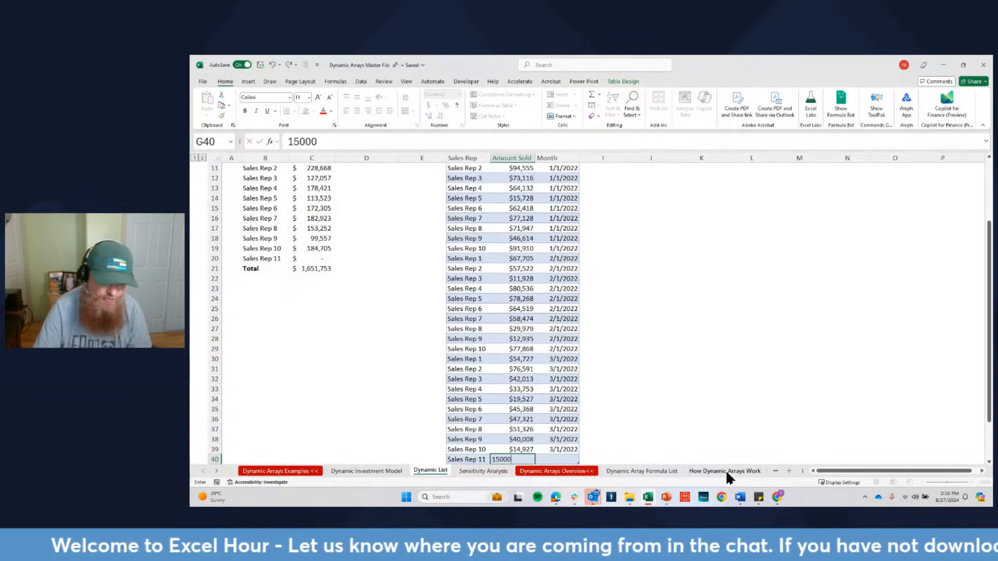
key(ctrl+Return)
scroll(424, 333, up, 1)
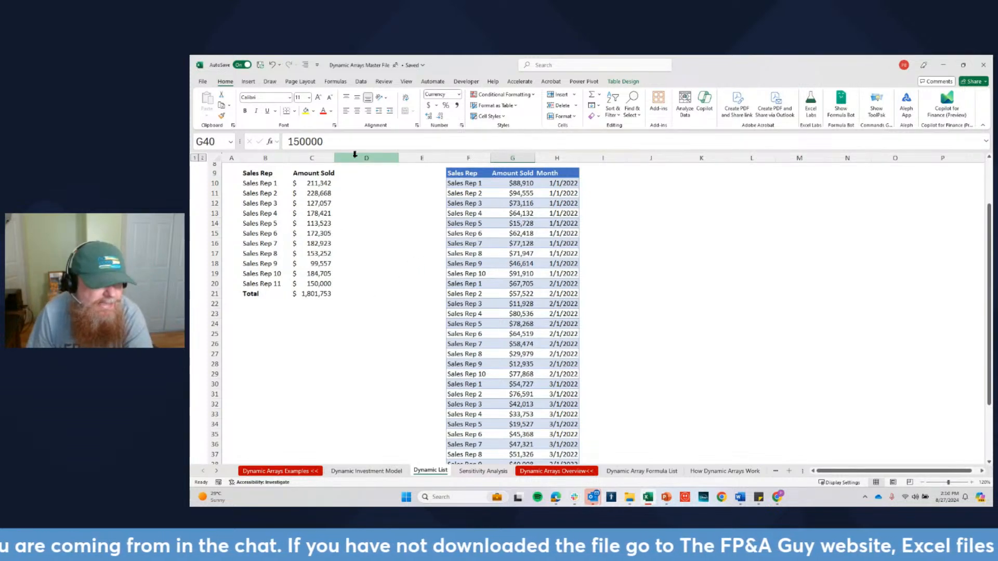
drag(256, 174, 317, 294)
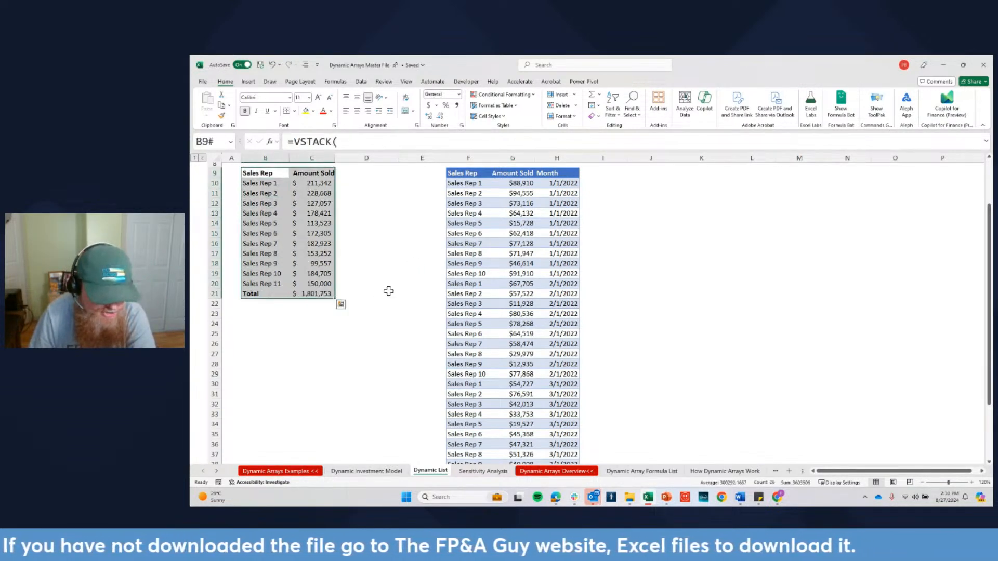
Open the Sensitivity Analysis sheet and view its input amounts and price versus COGS table
click(476, 472)
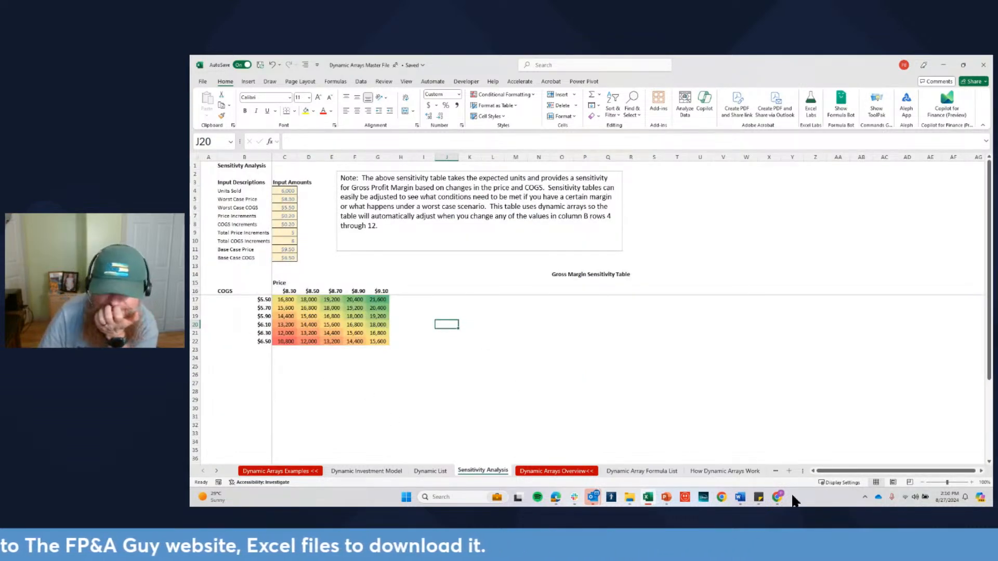
click(971, 482)
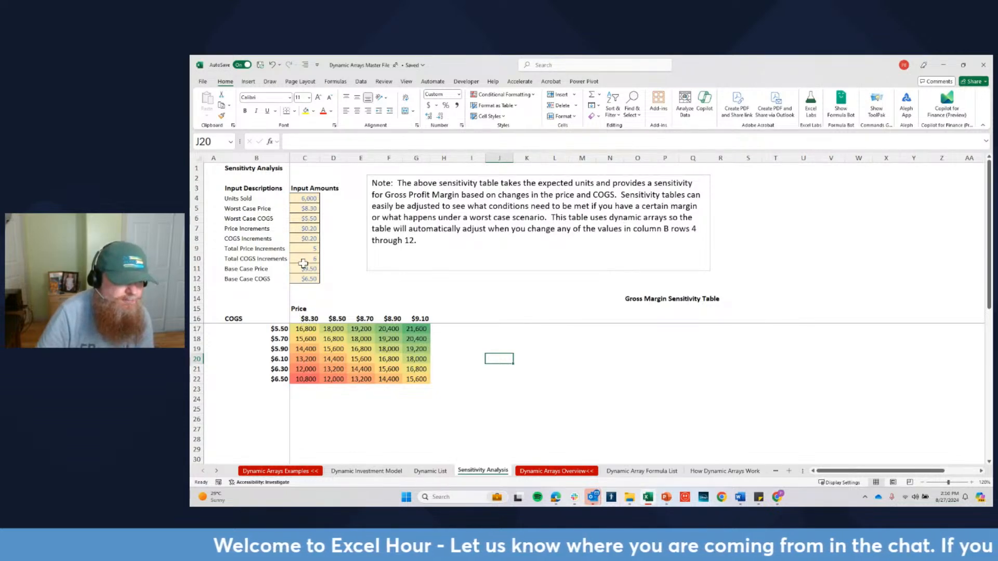
Select the price headers, the COGS values and the input amounts to review what drives the sensitivity table
drag(304, 319, 422, 319)
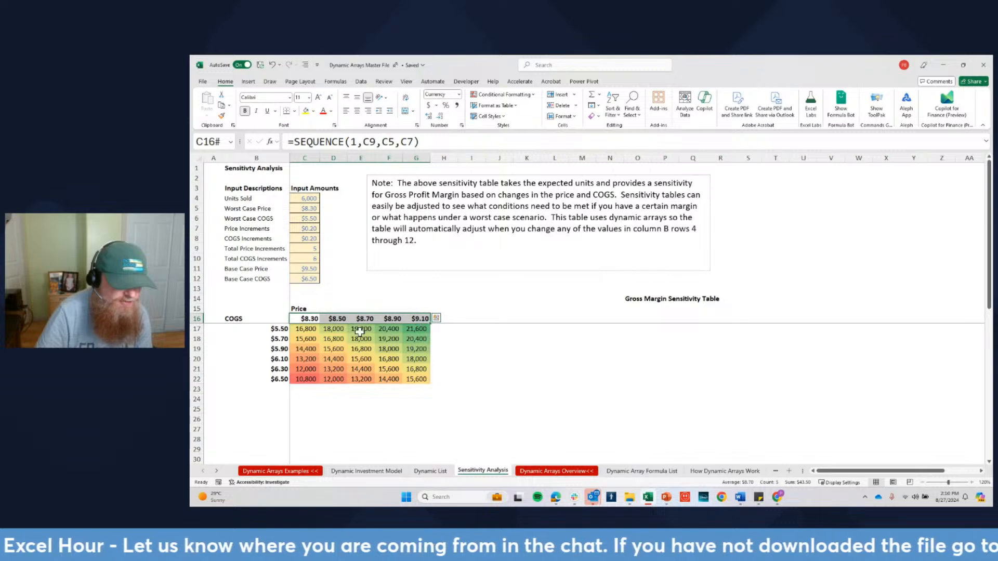
drag(279, 328, 278, 380)
drag(309, 198, 303, 282)
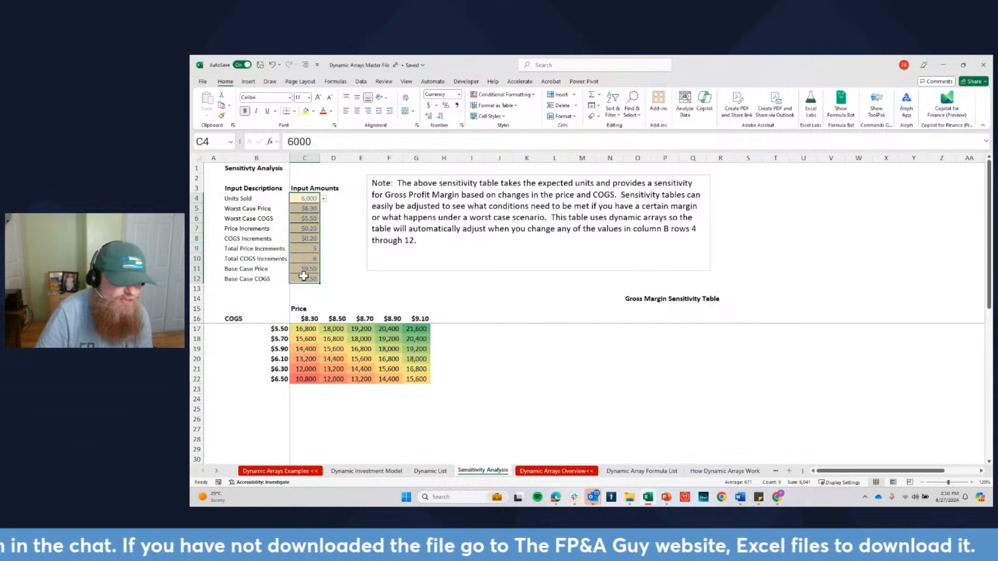
Set Total Price Increments to 10 and Total COGS Increments to 15 in the input amounts
click(305, 249)
click(322, 249)
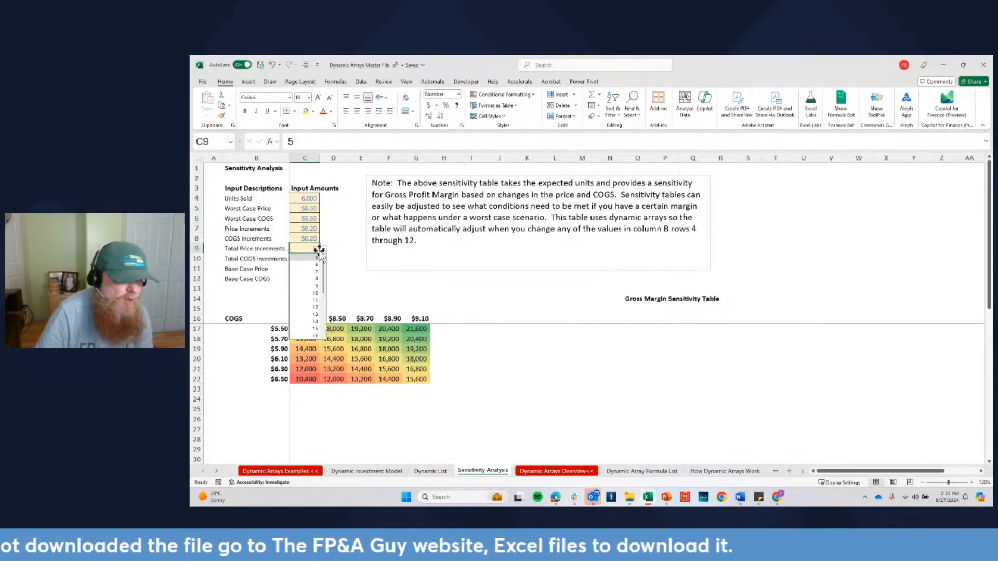
click(315, 293)
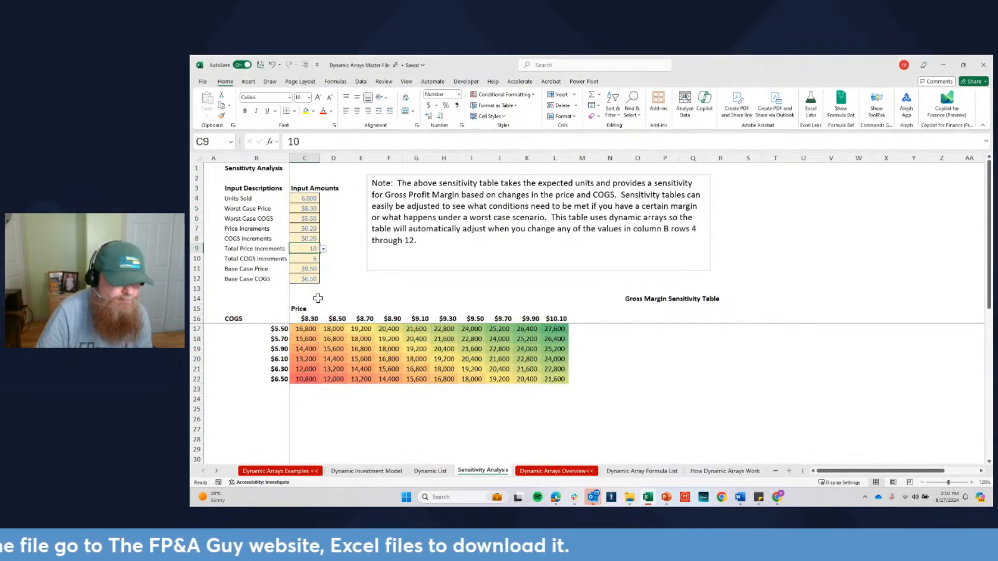
click(322, 258)
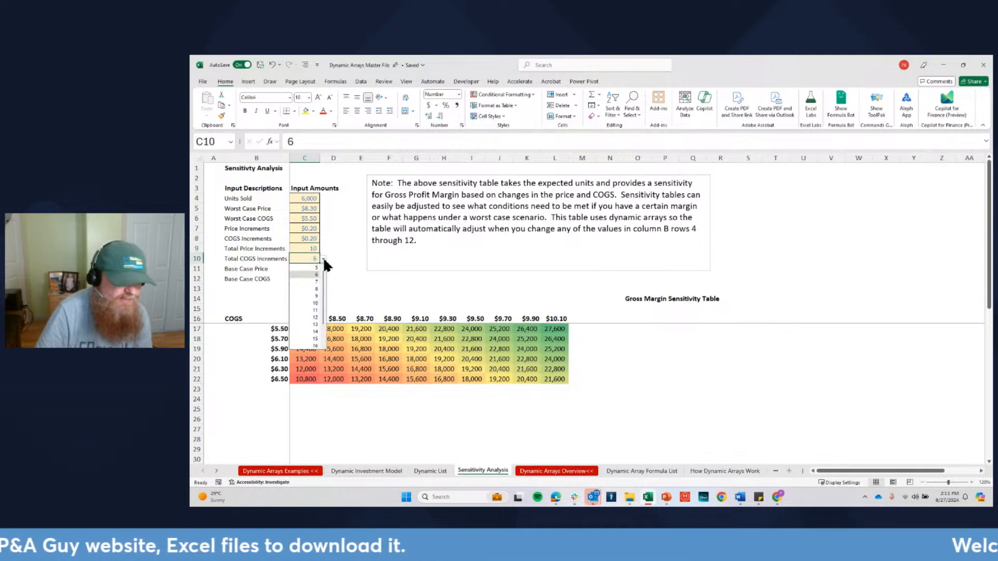
click(314, 339)
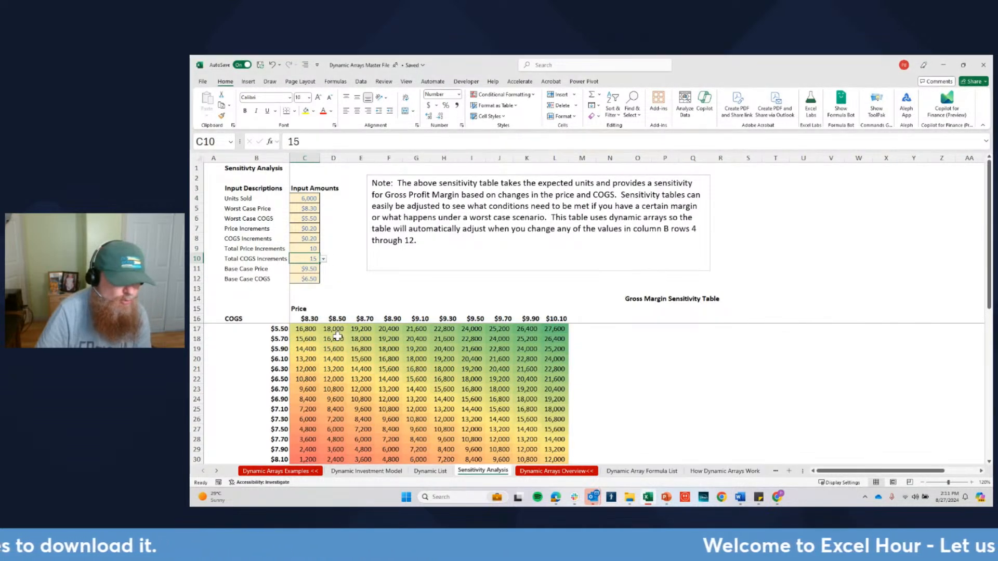
Examine the SEQUENCE formula in B17 and follow its spilled COGS values to the last row of the table
scroll(432, 310, down, 1)
scroll(431, 310, up, 1)
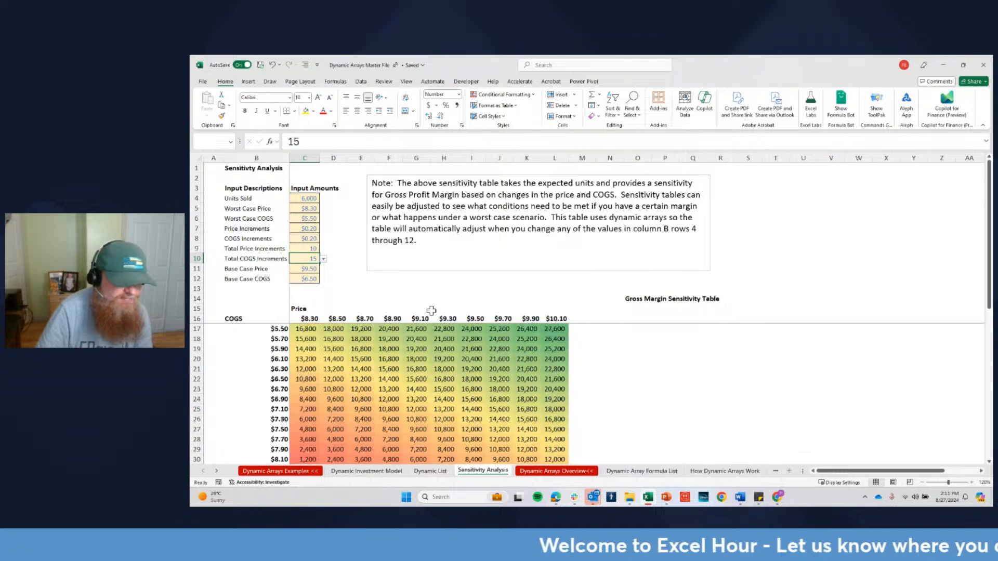
click(279, 329)
scroll(283, 348, down, 2)
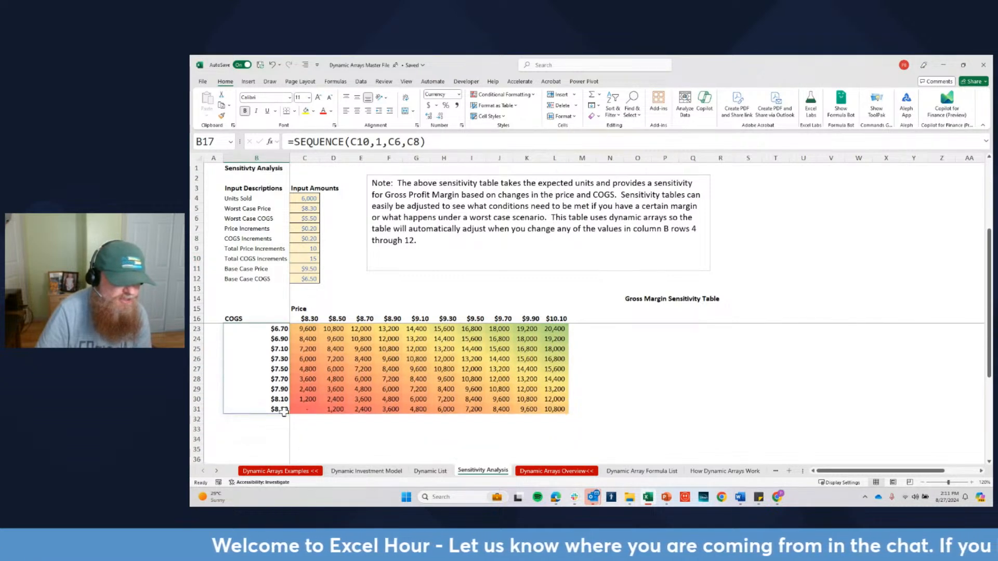
key(ctrl+Down)
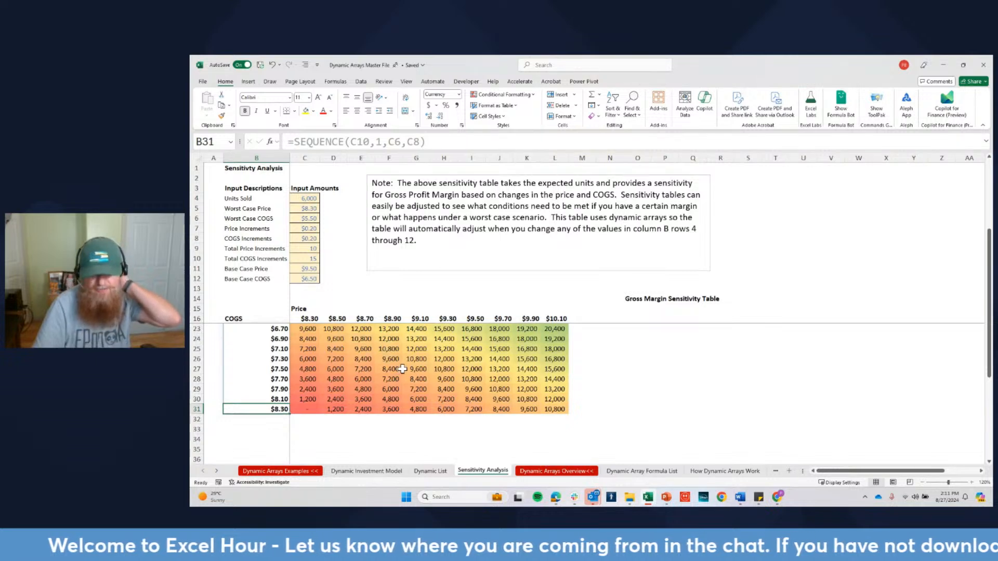
scroll(402, 369, up, 2)
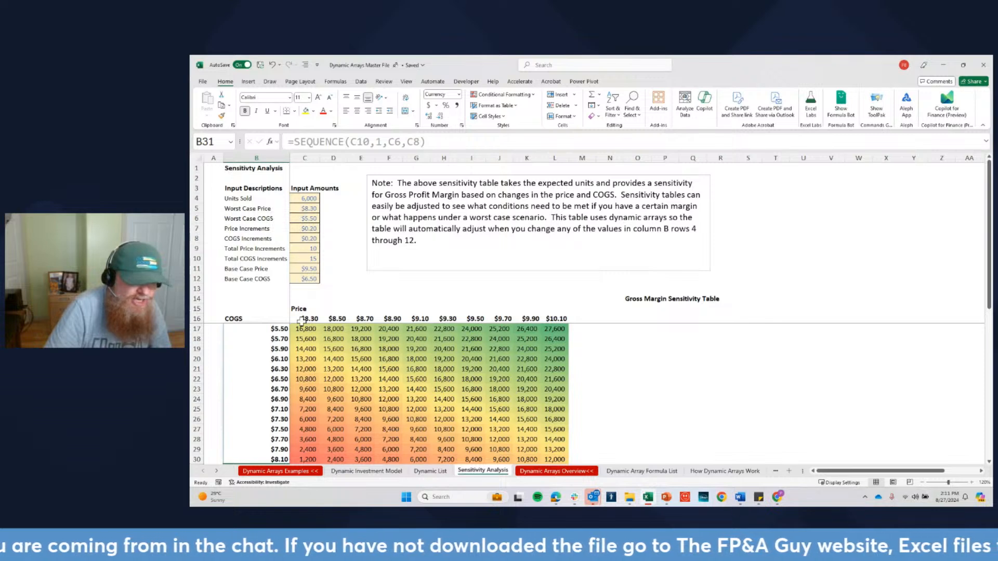
Set Total Price Increments in C9 to 8
click(318, 248)
click(323, 249)
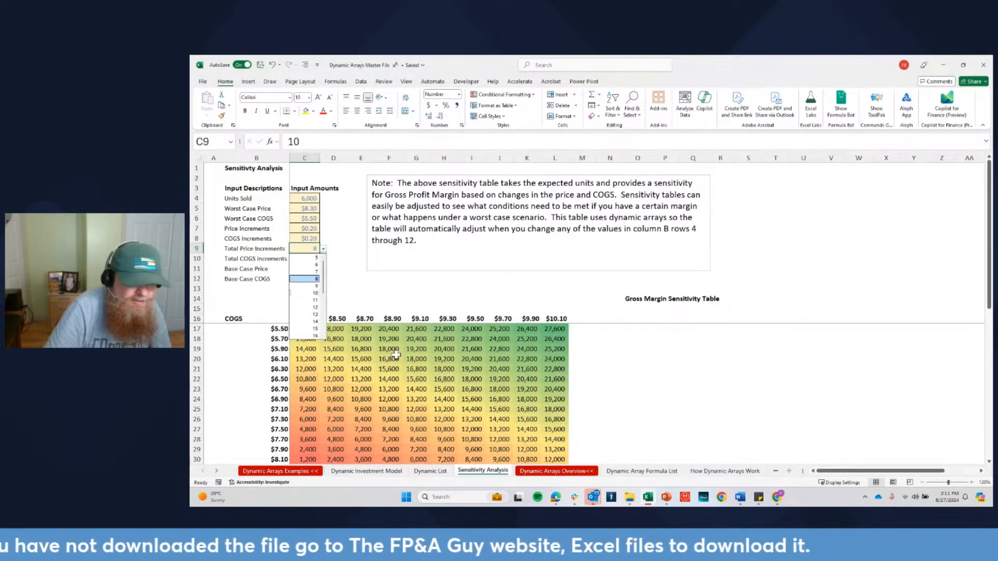
click(316, 279)
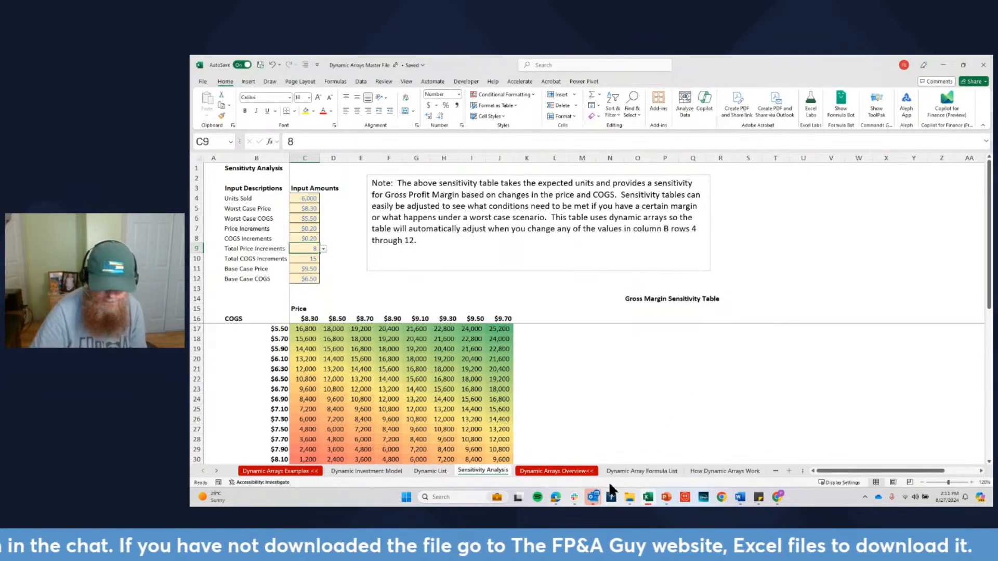
Clear the stray numbers in column H, beside the DROP and EXPAND rows, on the Dynamic Array Formula List sheet
click(631, 469)
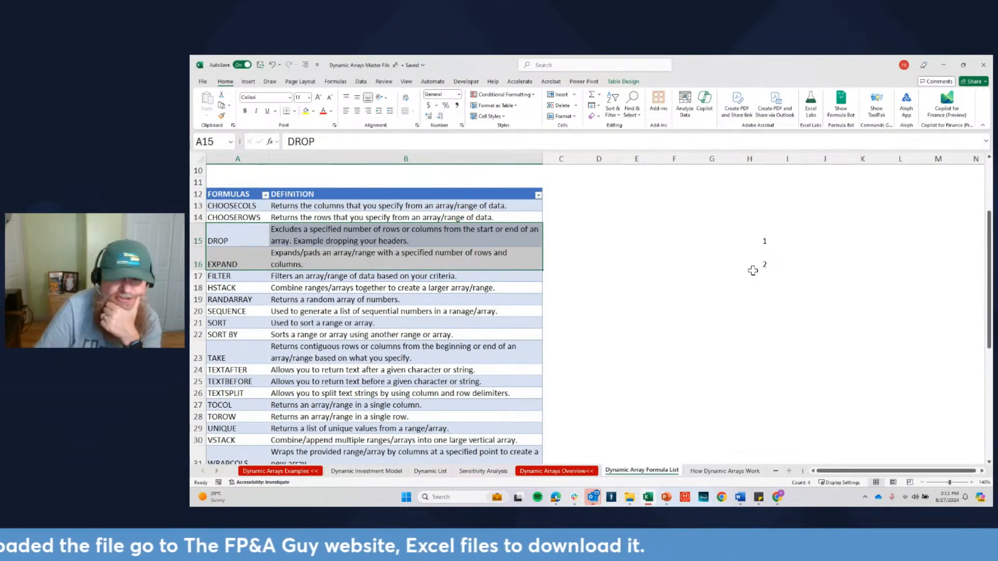
drag(769, 241, 766, 266)
key(Delete)
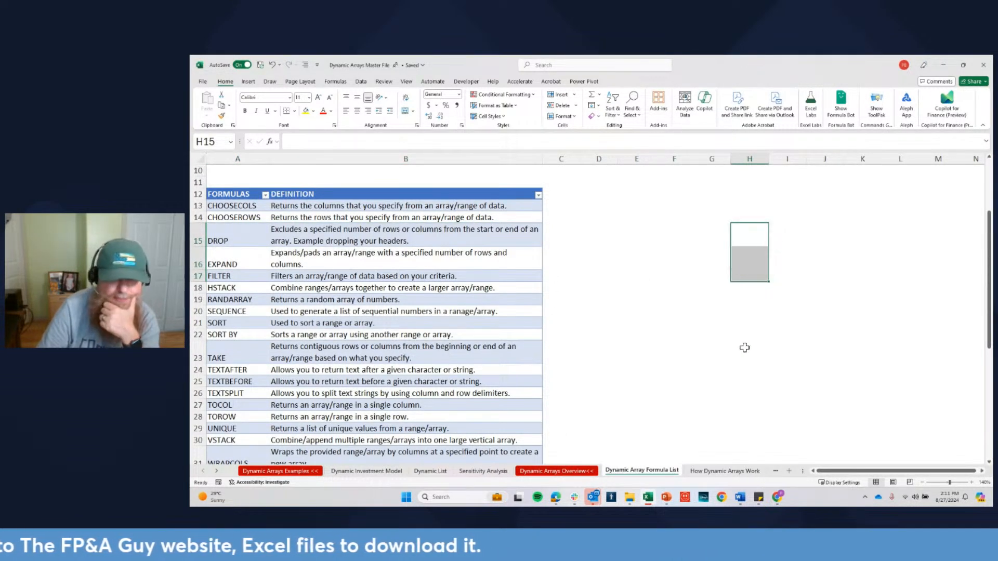
Review the website resources, the book link and the table of dynamic array formula definitions
key(Up)
key(Up)
key(Up)
key(Up)
key(ctrl+Up)
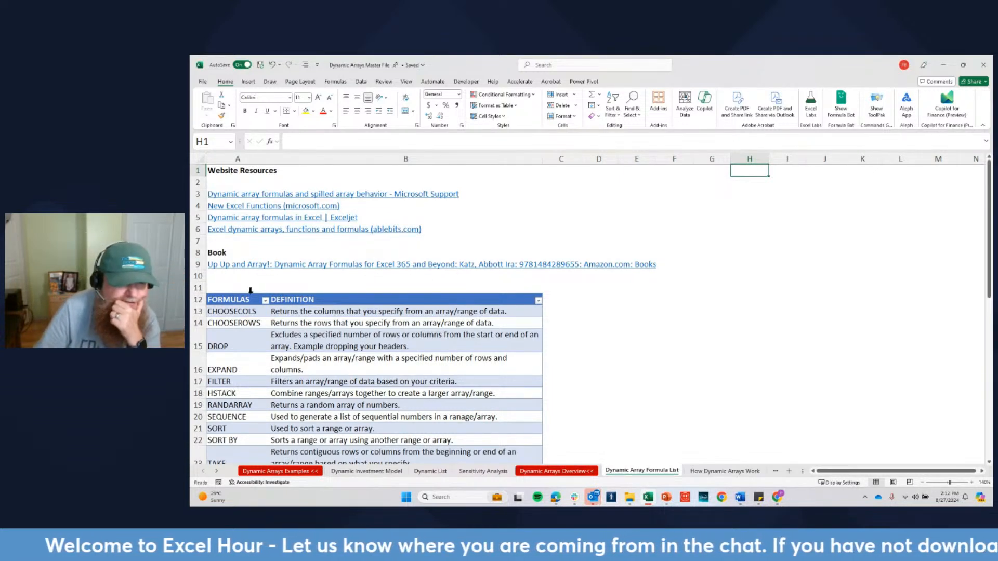
scroll(246, 306, down, 2)
scroll(246, 306, down, 2)
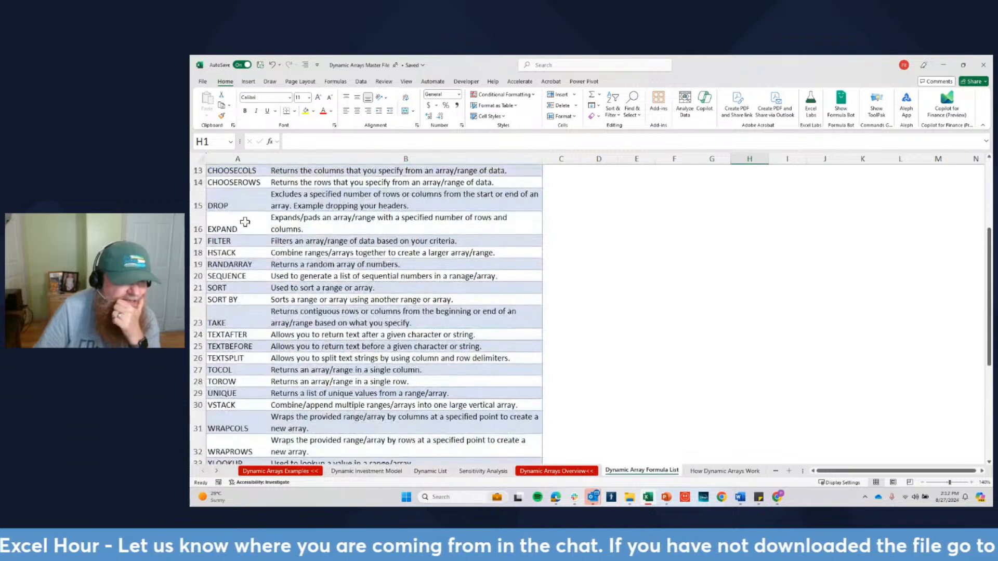
scroll(232, 336, down, 1)
scroll(232, 336, down, 1)
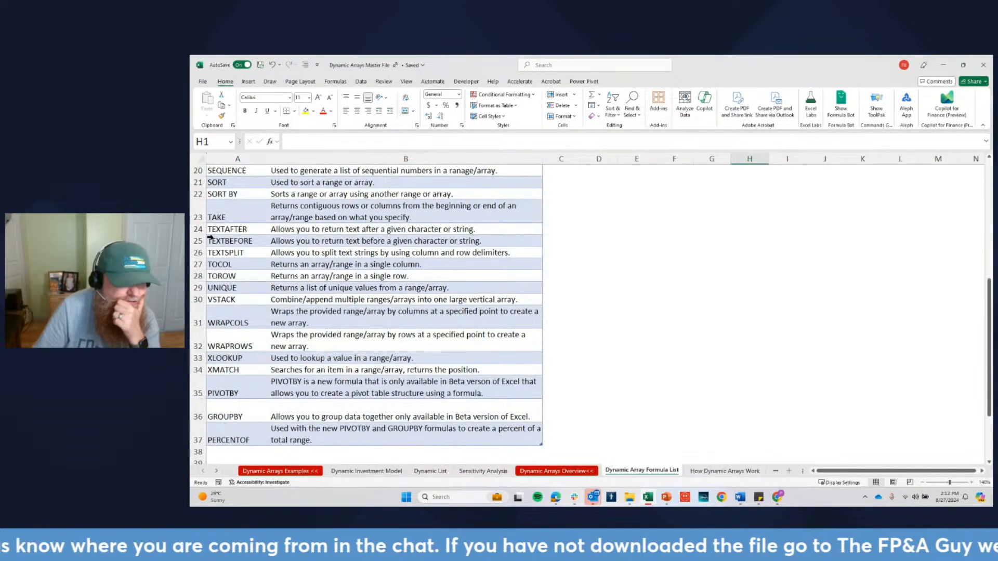
scroll(216, 215, up, 3)
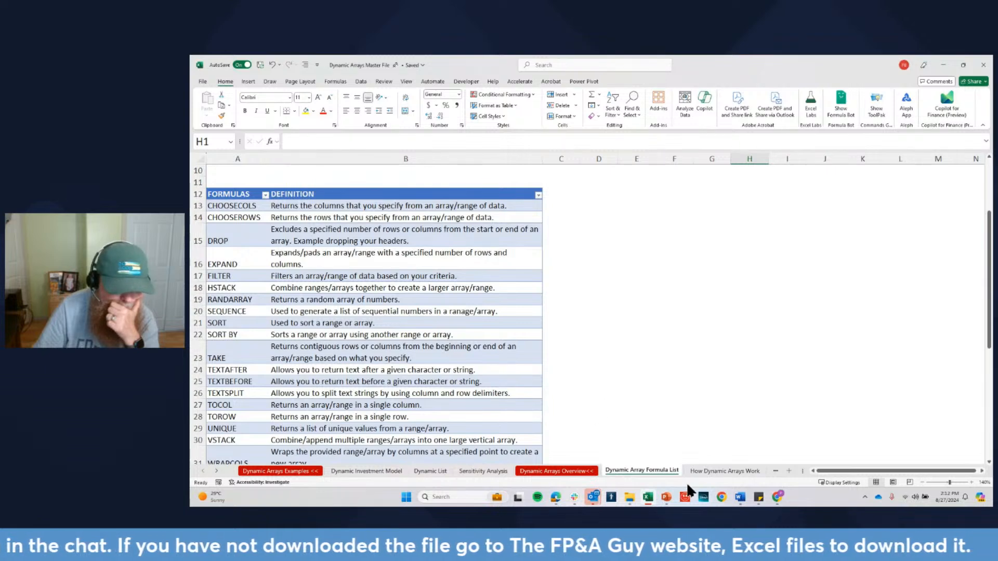
Open the How Dynamic Arrays Work sheet and zoom it to 150%
click(710, 472)
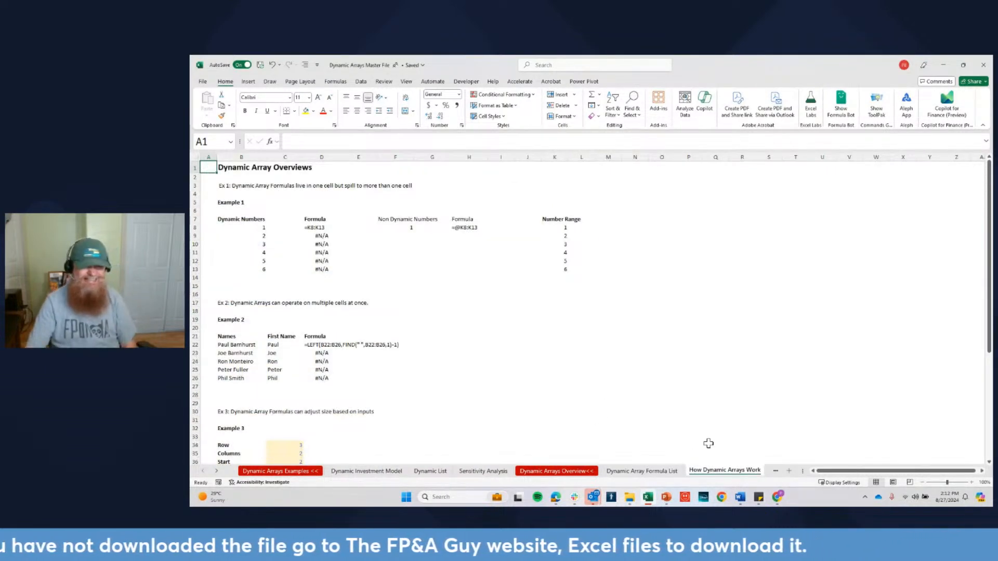
click(971, 483)
click(972, 482)
click(972, 483)
click(972, 483)
click(971, 482)
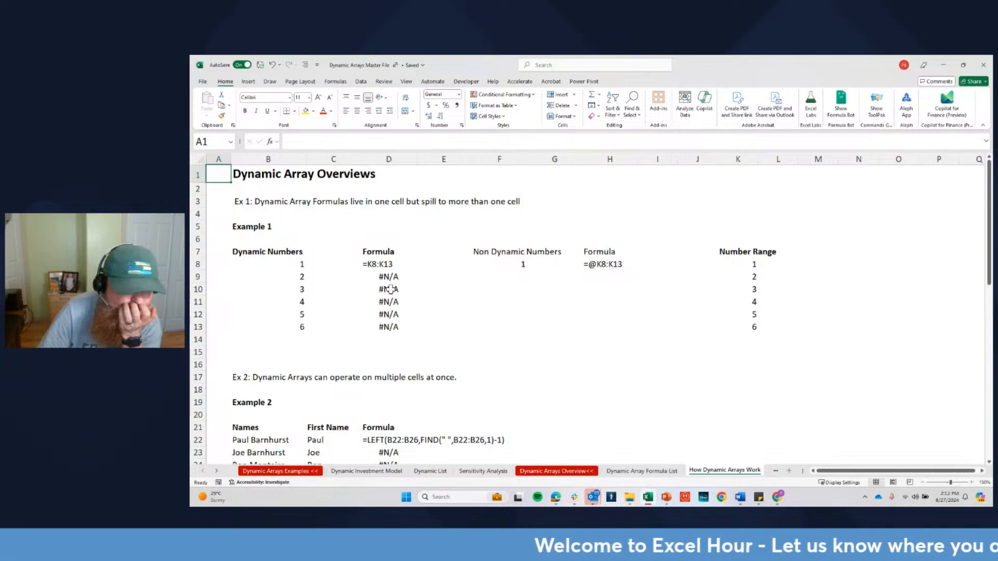
Clear the Dynamic Numbers formula and its spill range B8:B13 in Example 1
click(386, 267)
click(281, 265)
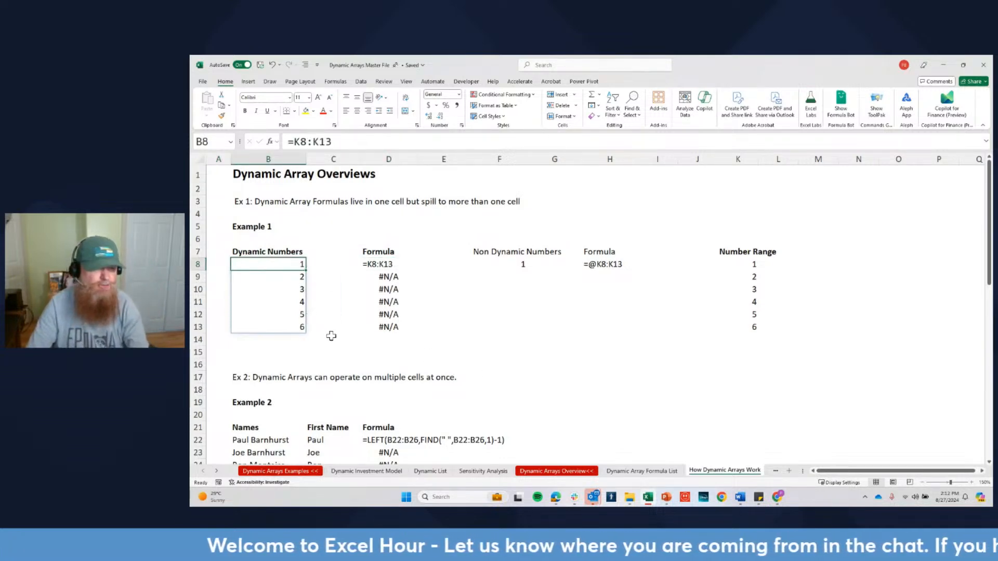
key(ctrl+shift+Down)
key(Delete)
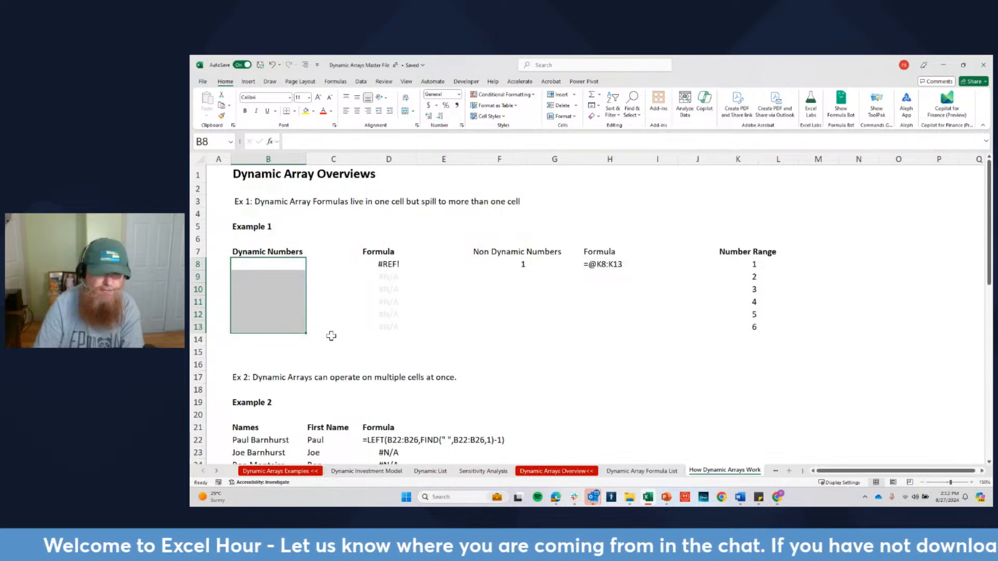
key(Up)
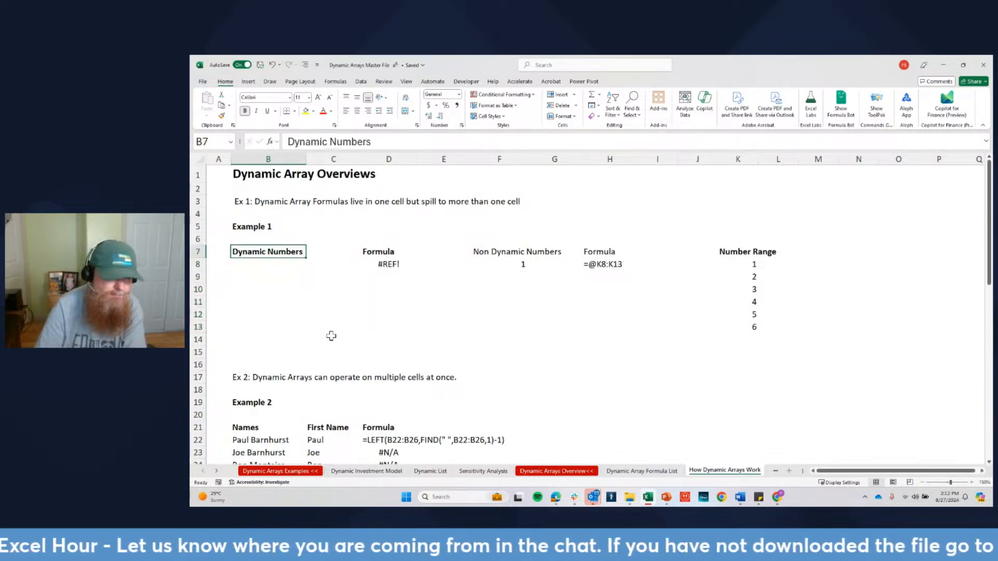
Enter the formula =K8:K13 in B8 so that the Number Range spills under Dynamic Numbers
key(Down)
text(=)
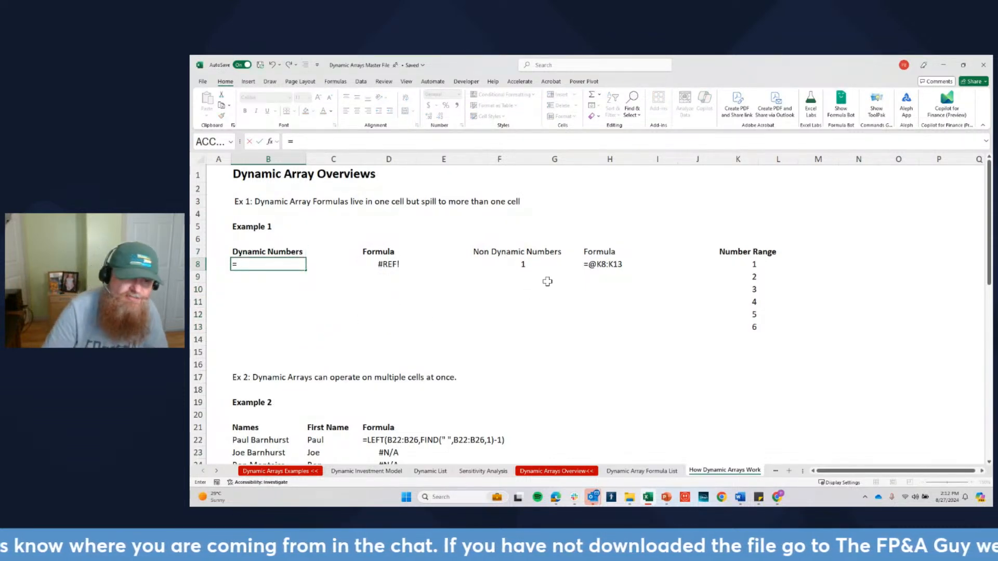
drag(745, 265, 743, 323)
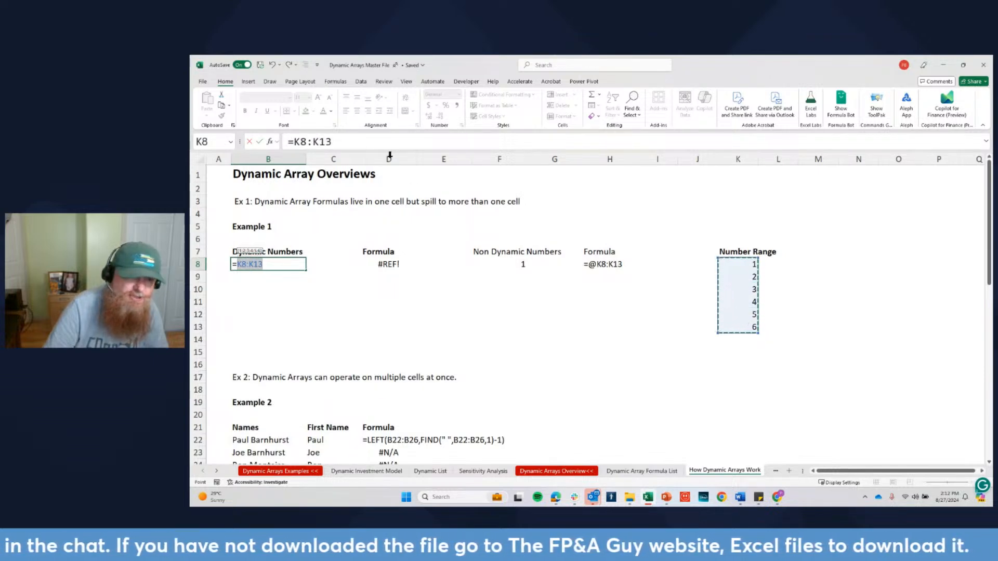
click(352, 143)
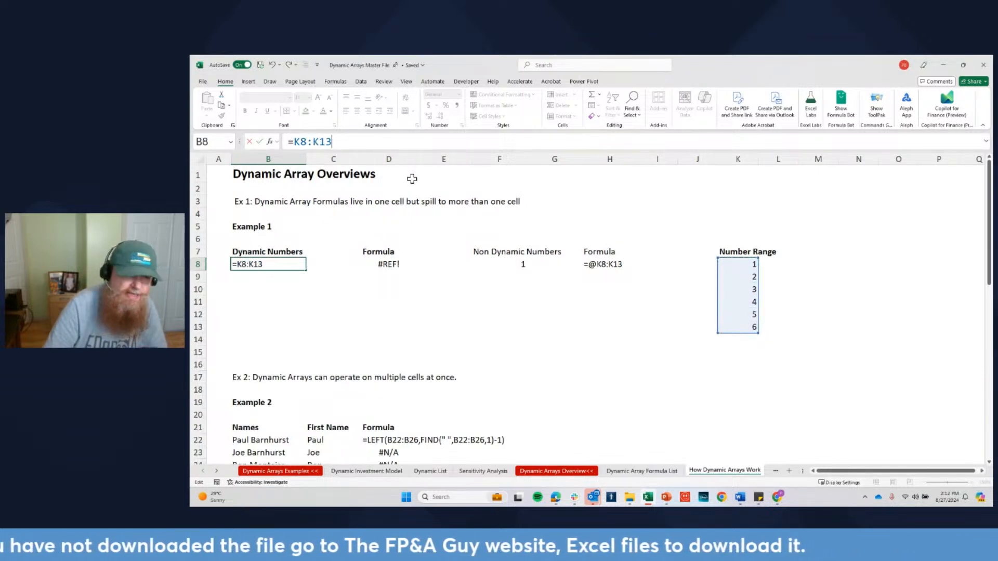
key(ctrl+Return)
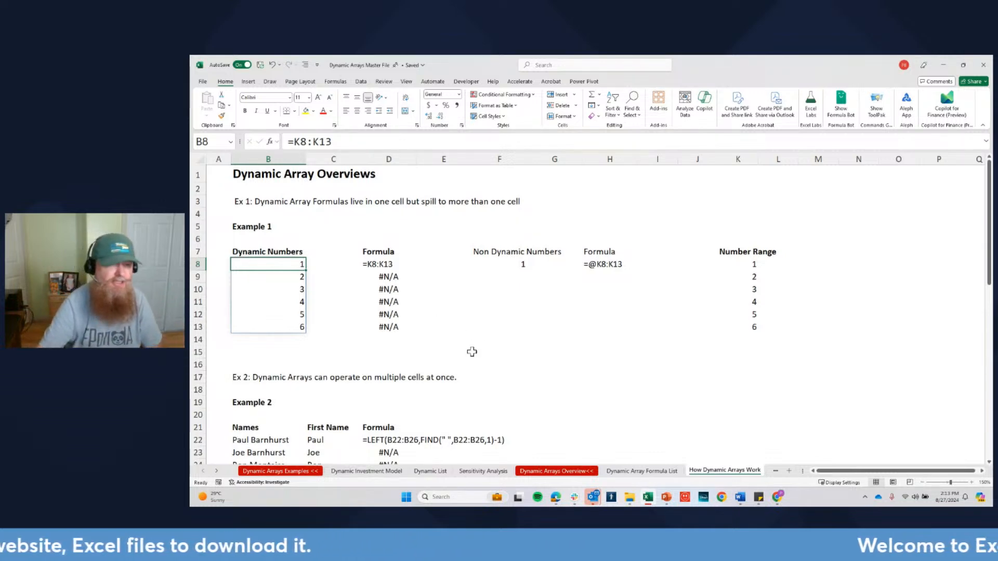
Examine the FORMULATEXT formula in D8 and its spill reference B8#, leaving it unedited
click(391, 264)
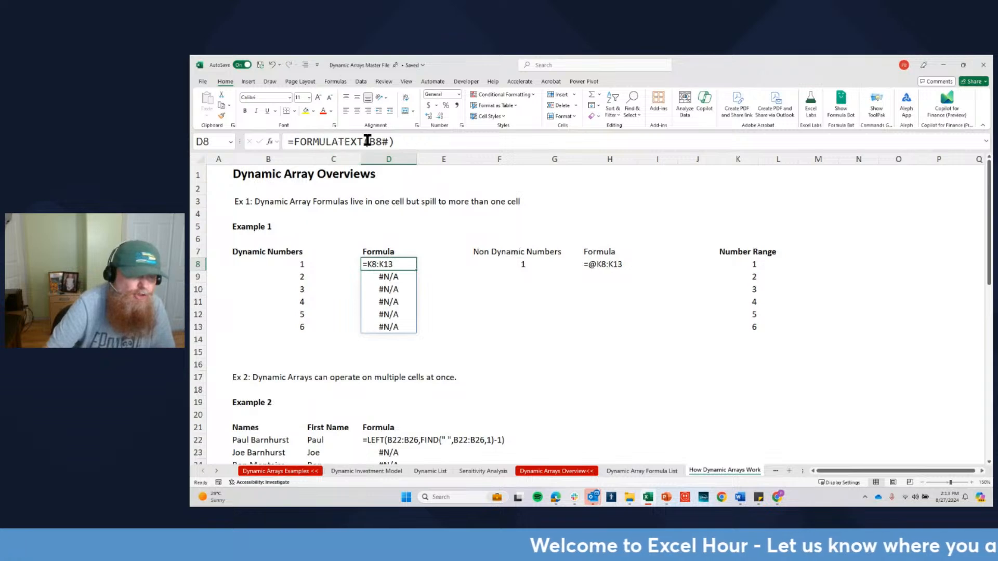
click(385, 142)
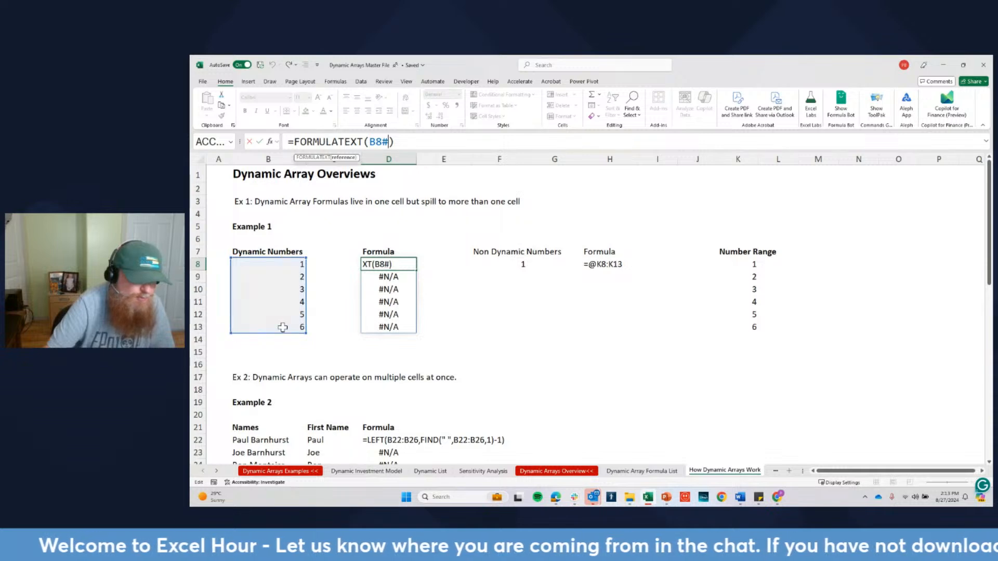
key(Escape)
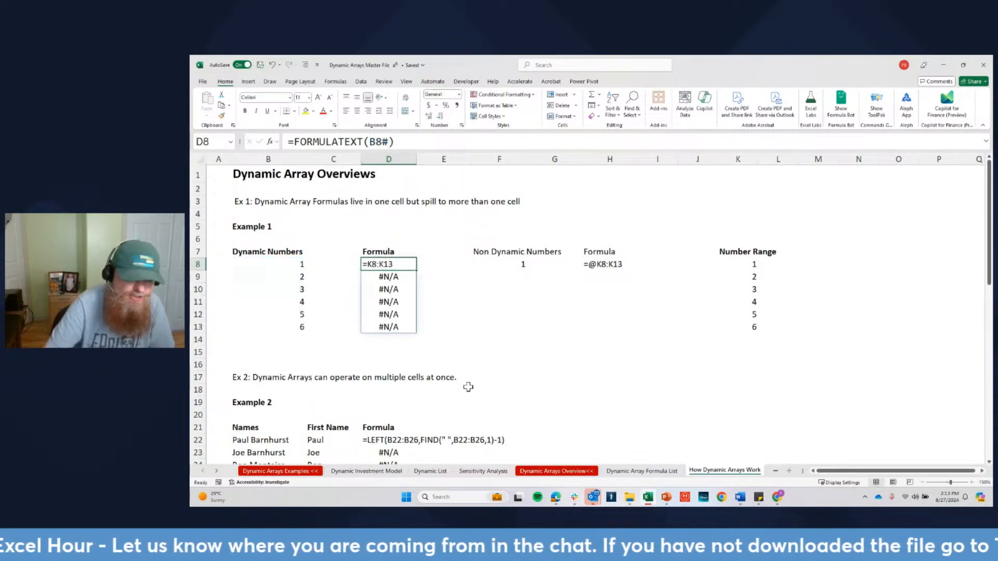
Compare the spilled cell B9 with the source formula in B8 by opening each for editing and cancelling
click(302, 273)
click(303, 140)
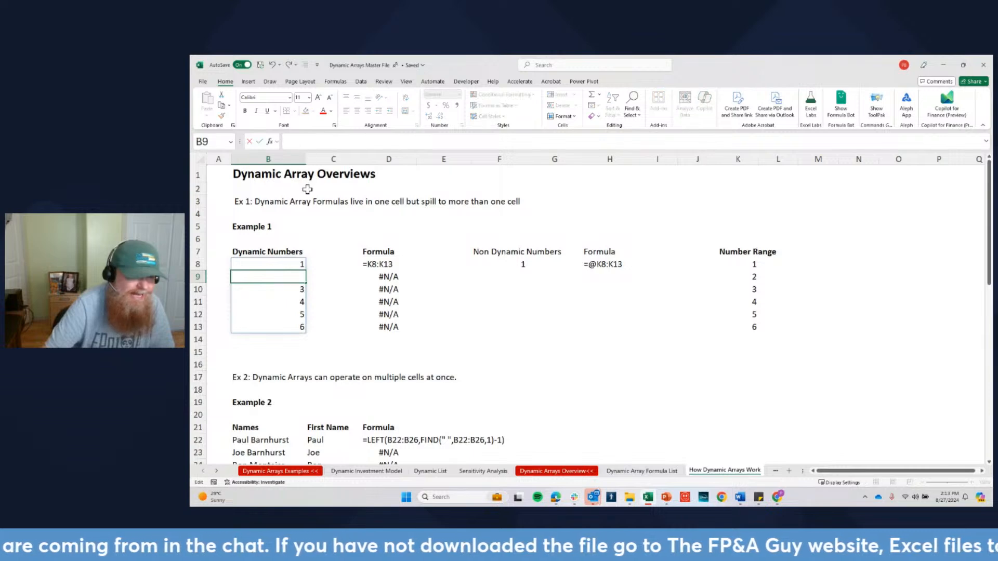
key(Escape)
click(287, 261)
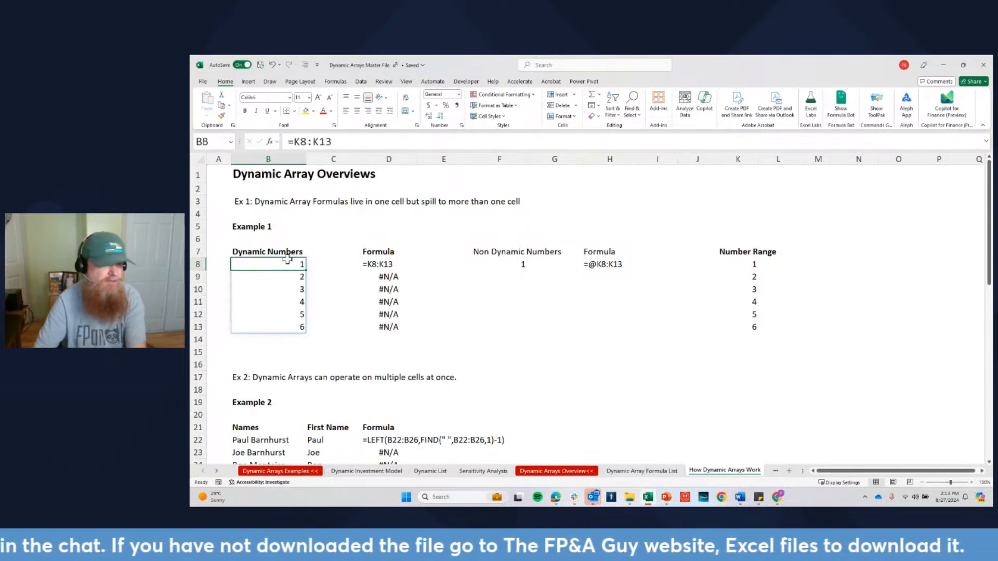
click(317, 142)
key(Escape)
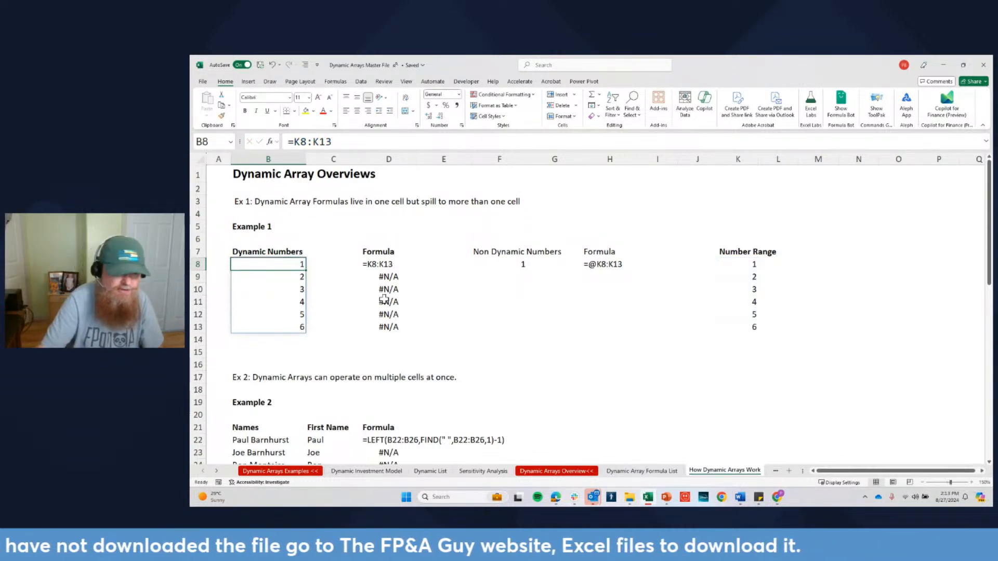
Examine the spilled cells below D8 and the Non Dynamic Numbers formula in F8
drag(382, 277, 376, 341)
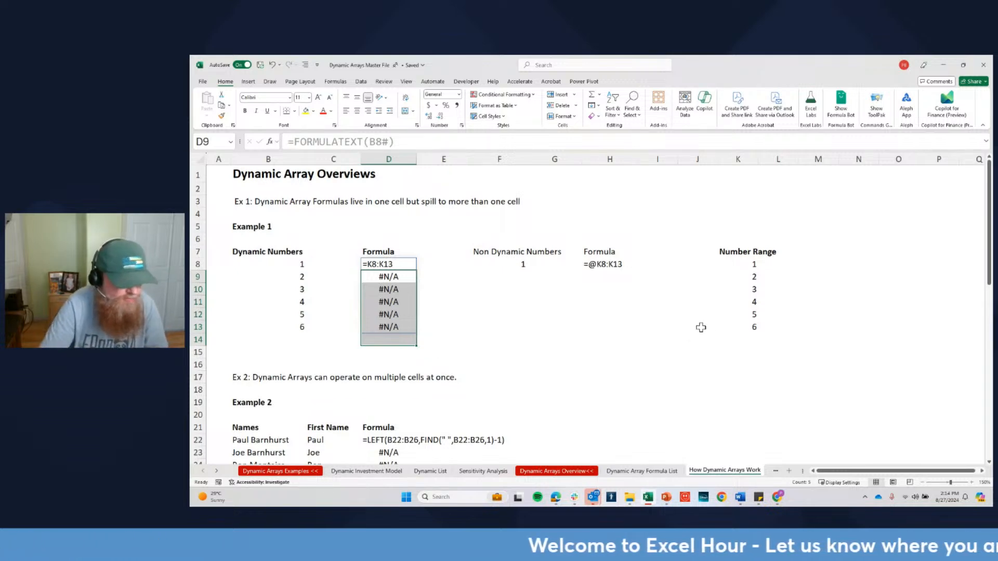
click(508, 264)
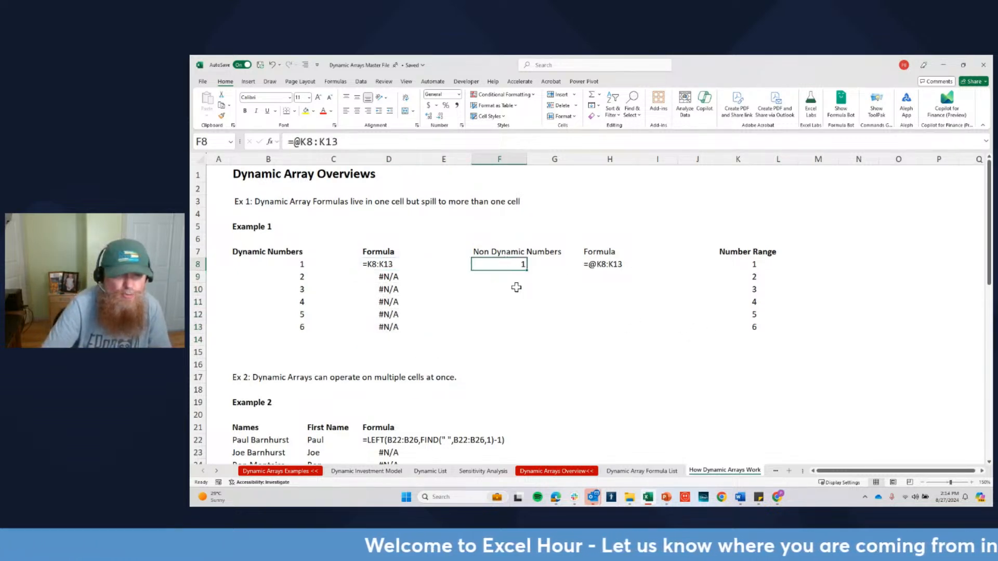
click(294, 141)
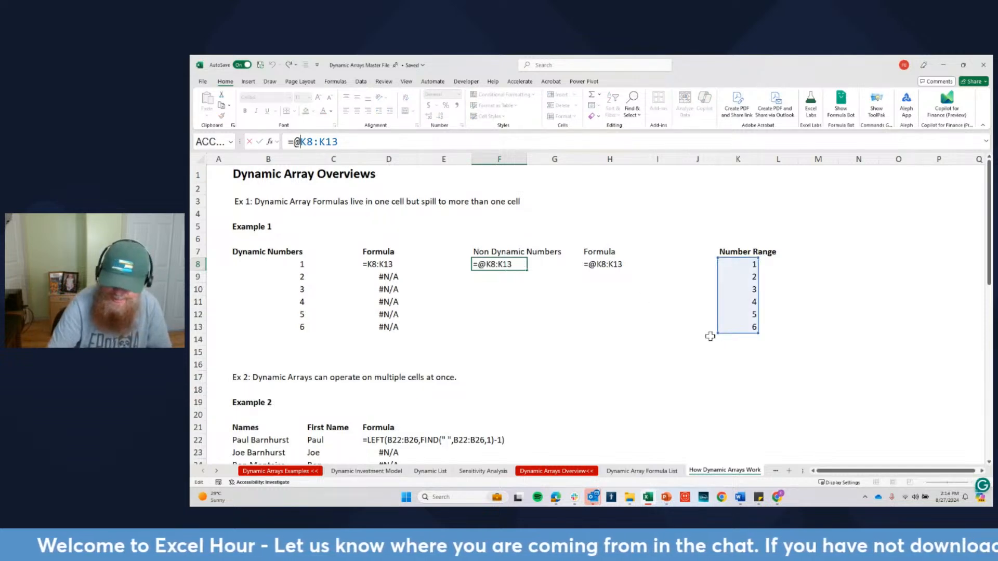
key(Escape)
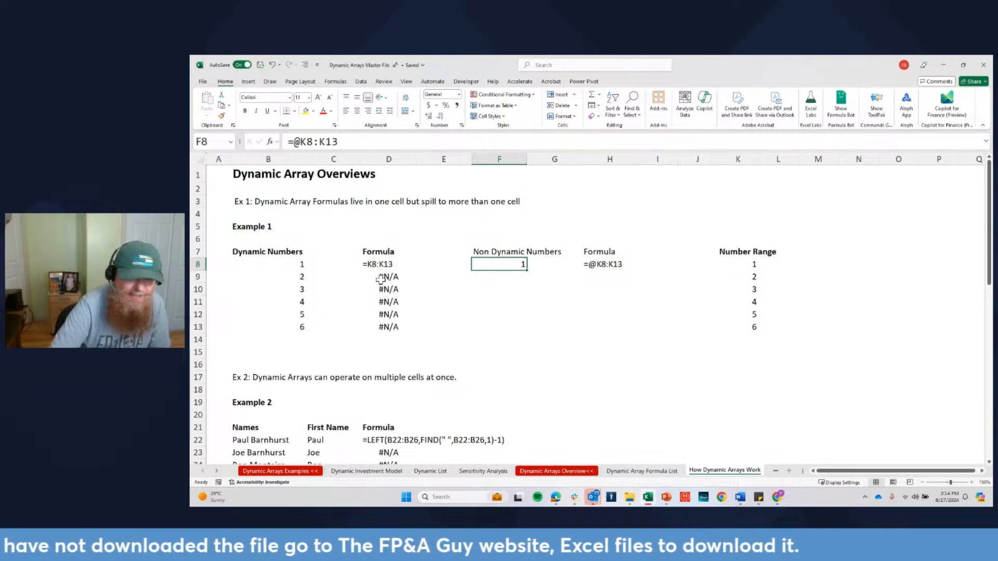
click(295, 290)
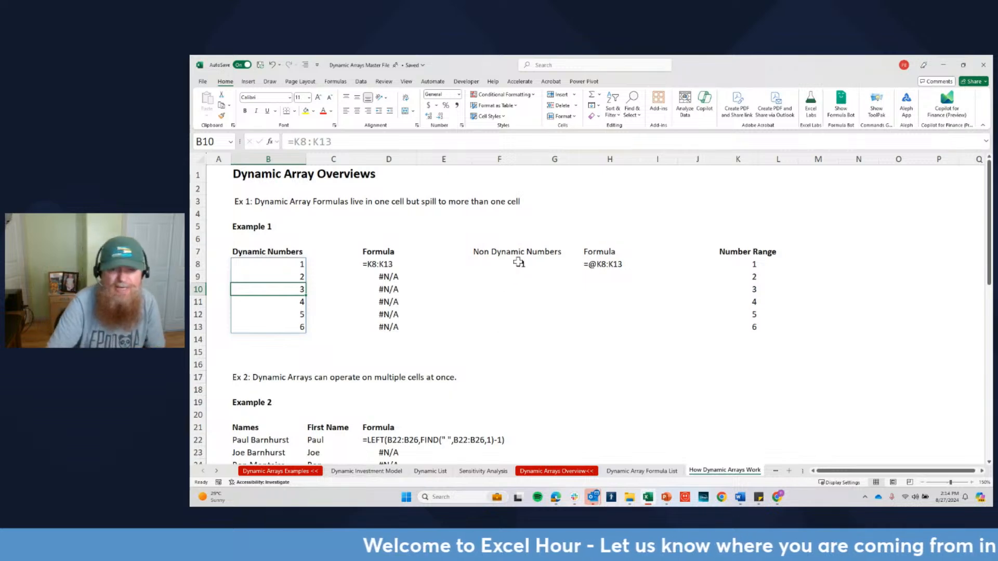
click(517, 265)
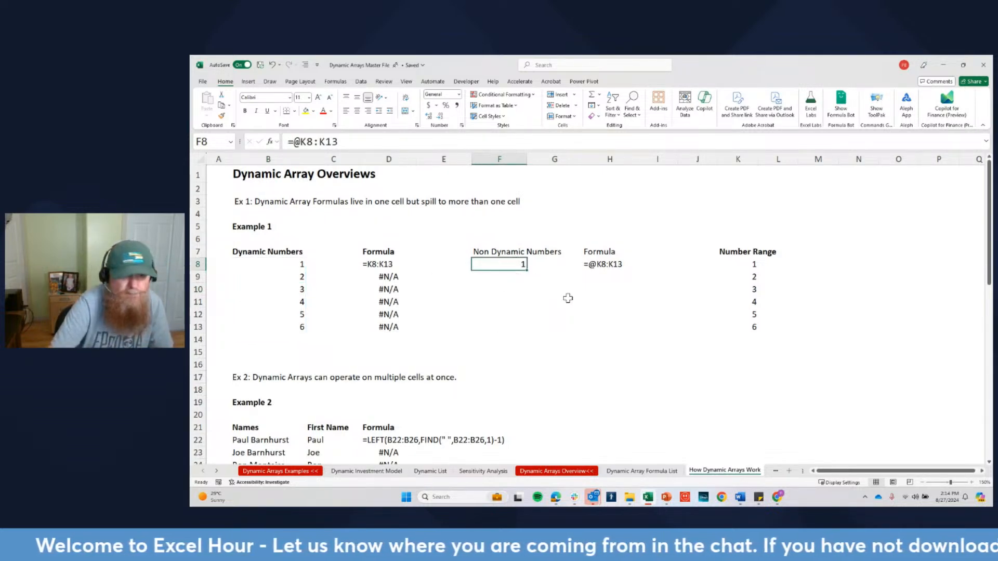
Examine the LEFT and FIND formula in C22 of Example 2 and its B22:B26 range argument without changing it
scroll(567, 298, down, 1)
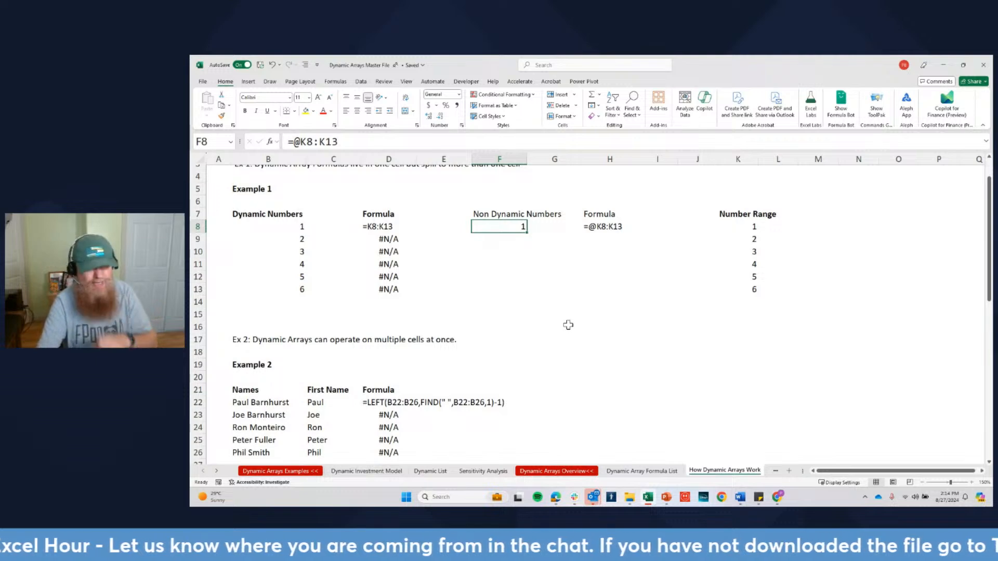
scroll(487, 315, down, 2)
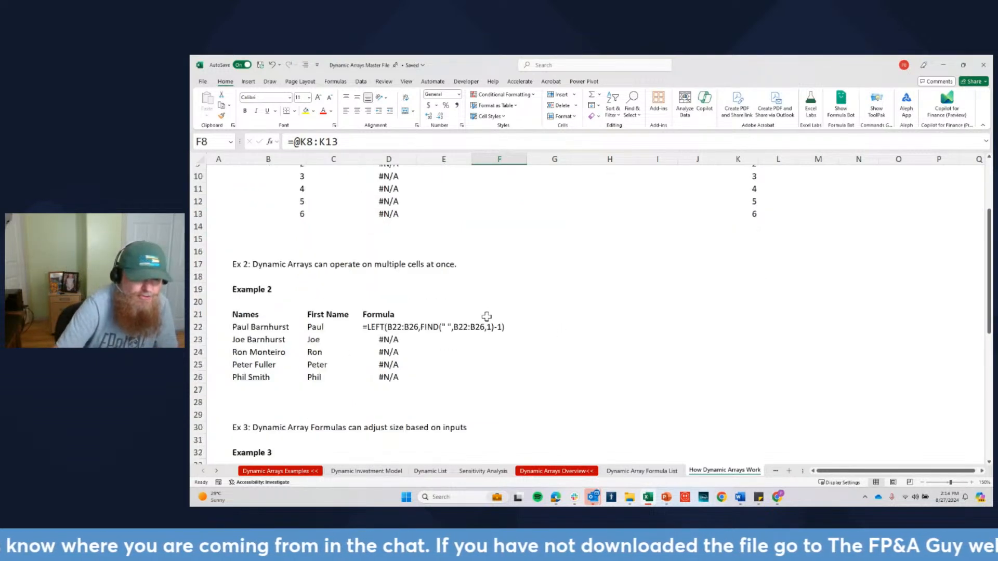
click(370, 329)
click(319, 327)
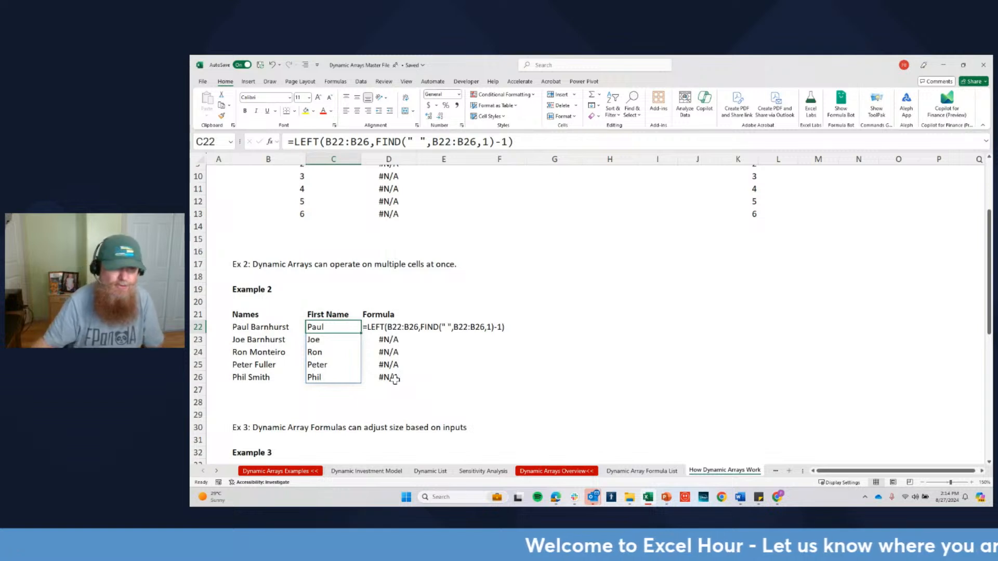
click(307, 143)
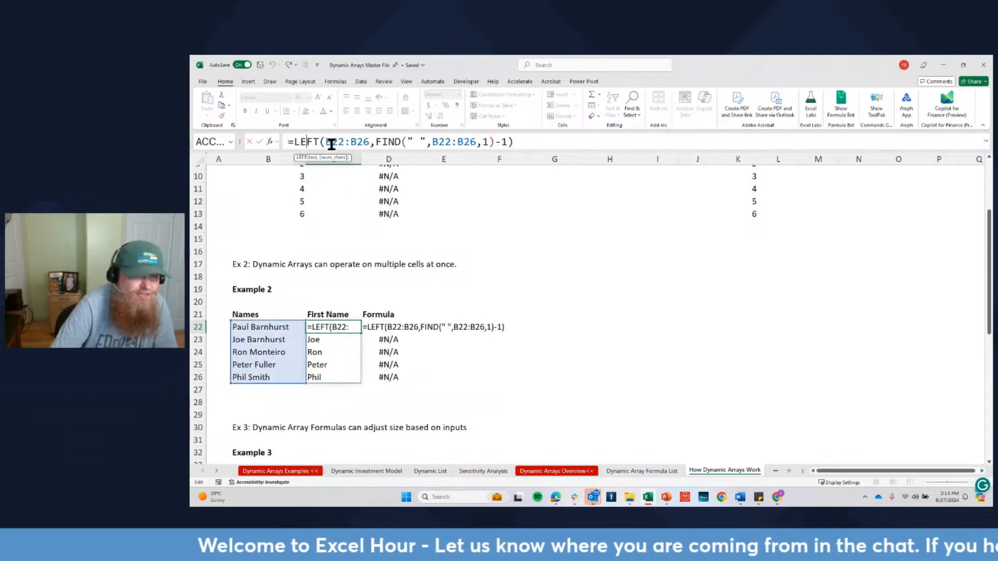
drag(326, 141, 370, 140)
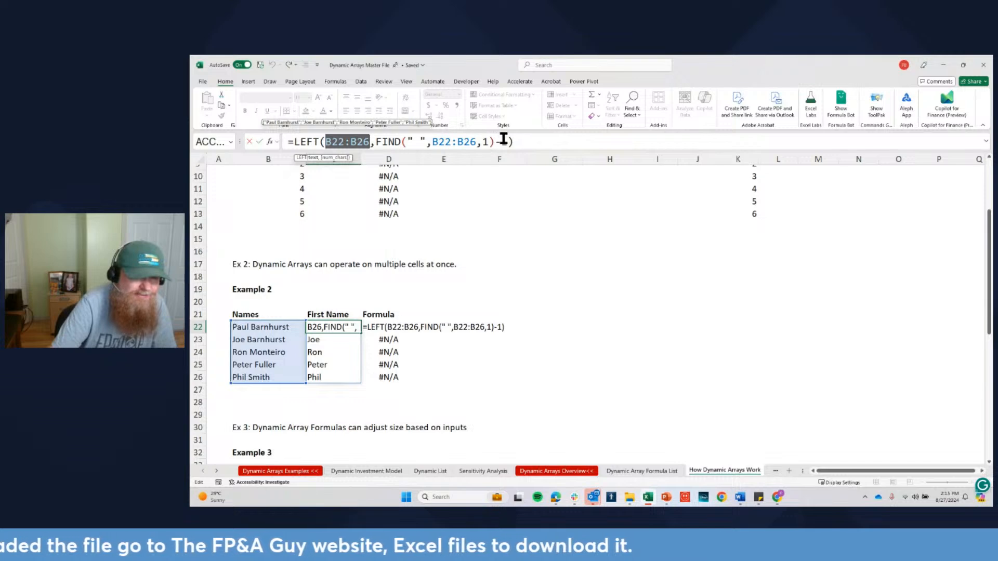
click(521, 142)
key(ctrl+Return)
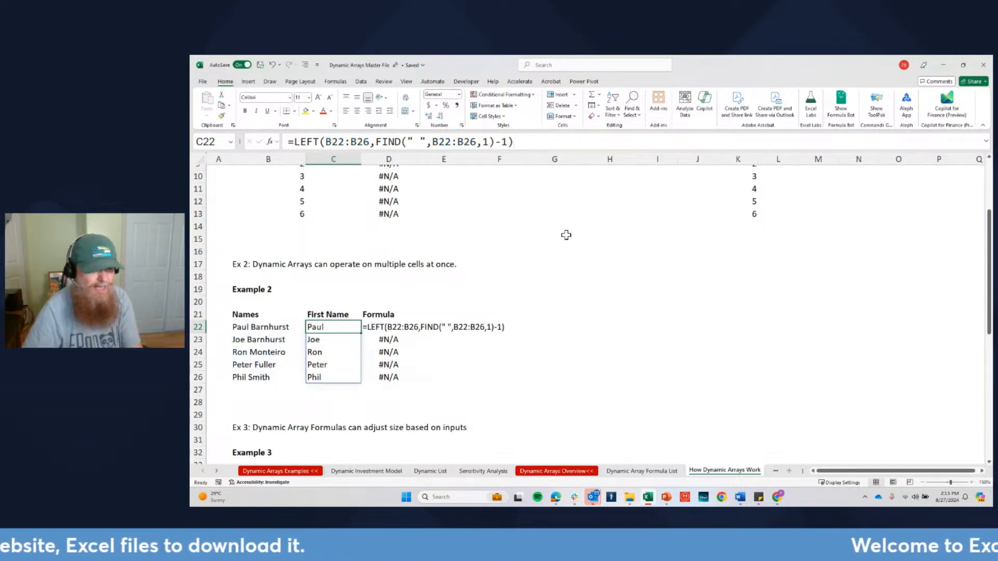
Clear the First Name results in C22:C26, keeping C22 as the active cell
key(ctrl+shift+Down)
key(Delete)
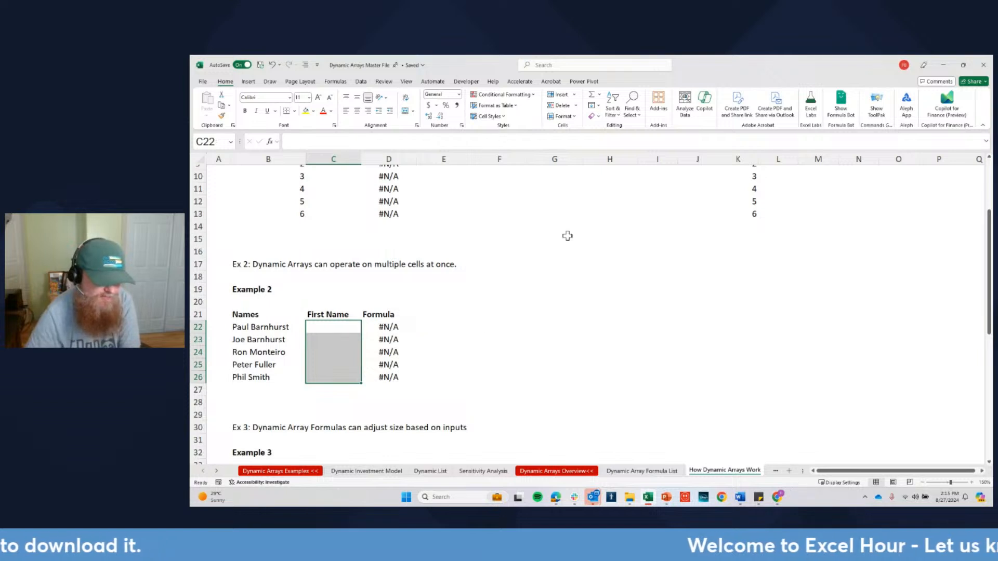
key(Up)
key(Down)
text(T)
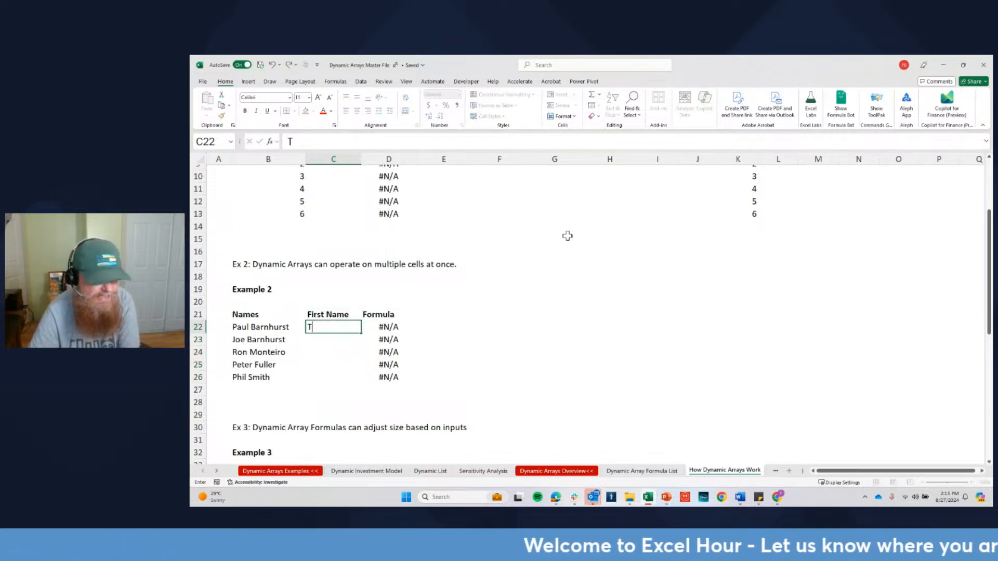
text(ext)
text(b)
key(BackSpace)
text(before()
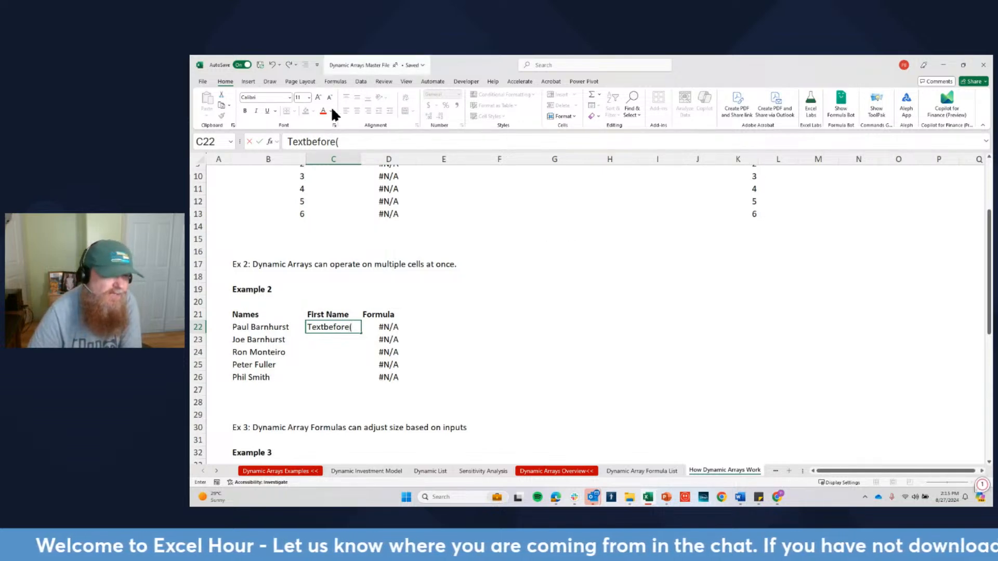
click(287, 141)
key(shift+End)
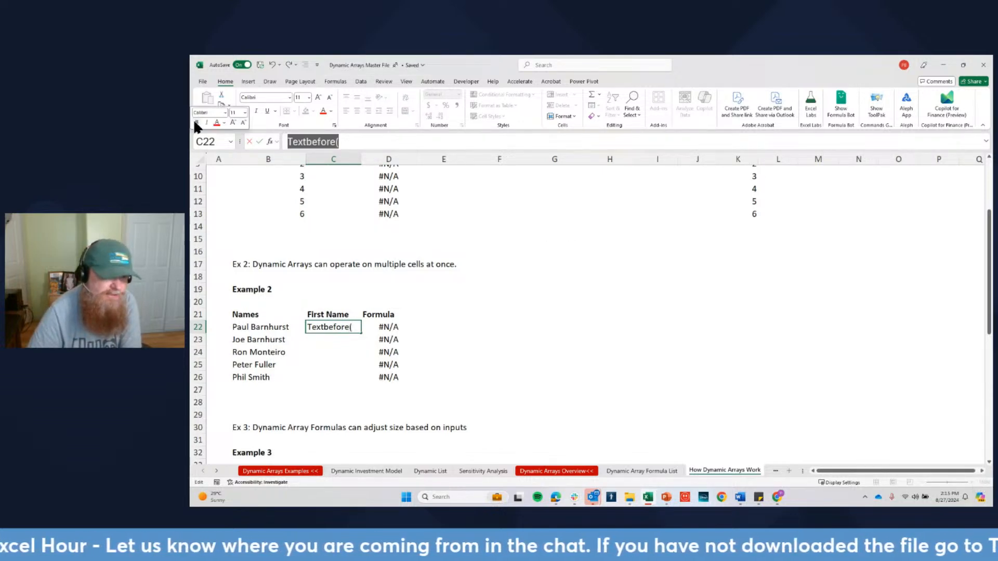
key(Delete)
Enter =TEXTBEFORE(B22:B26," ") in C22 so that the first names spill down the column
text(=t)
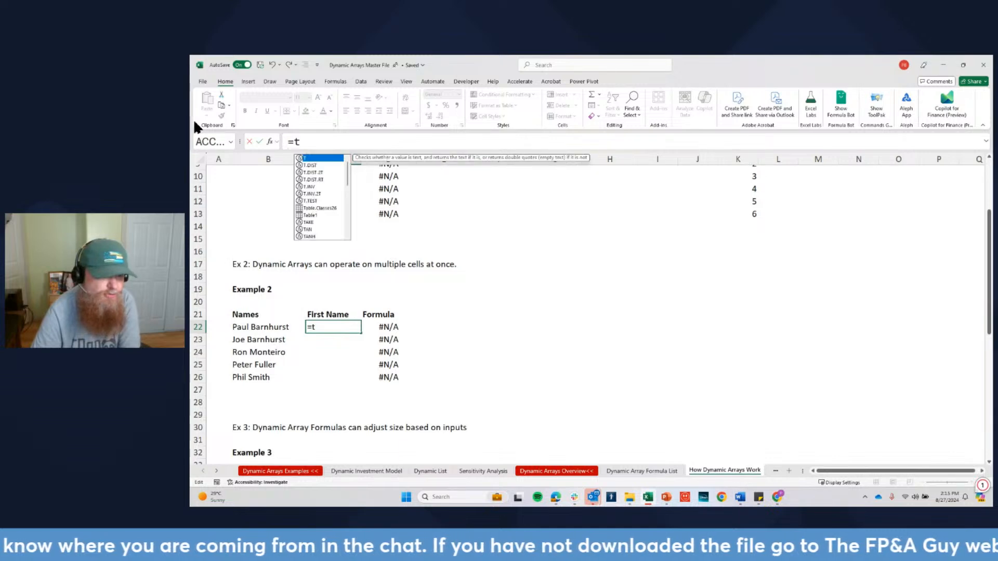
text(extbe)
key(Tab)
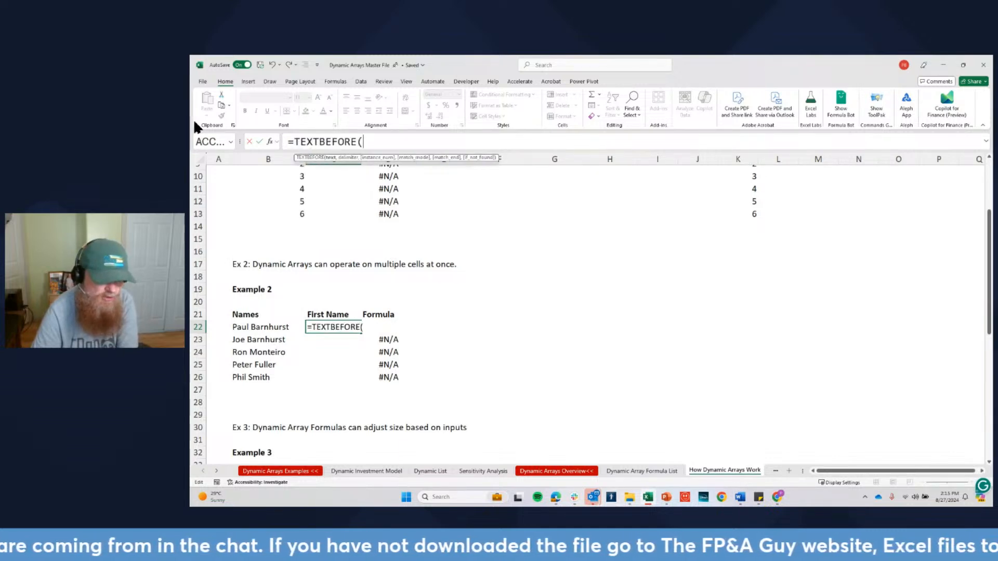
drag(271, 328, 264, 377)
click(442, 144)
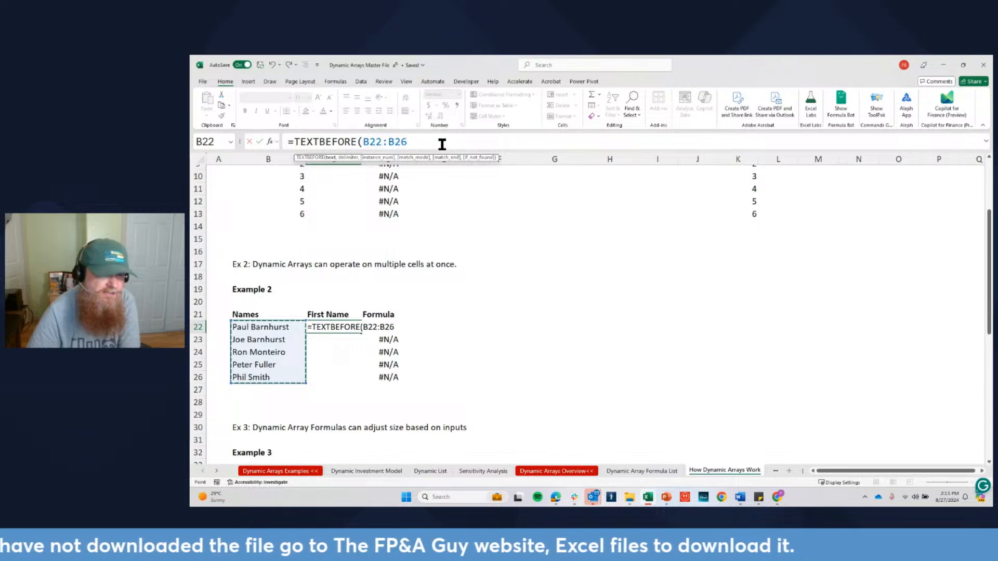
text(,)
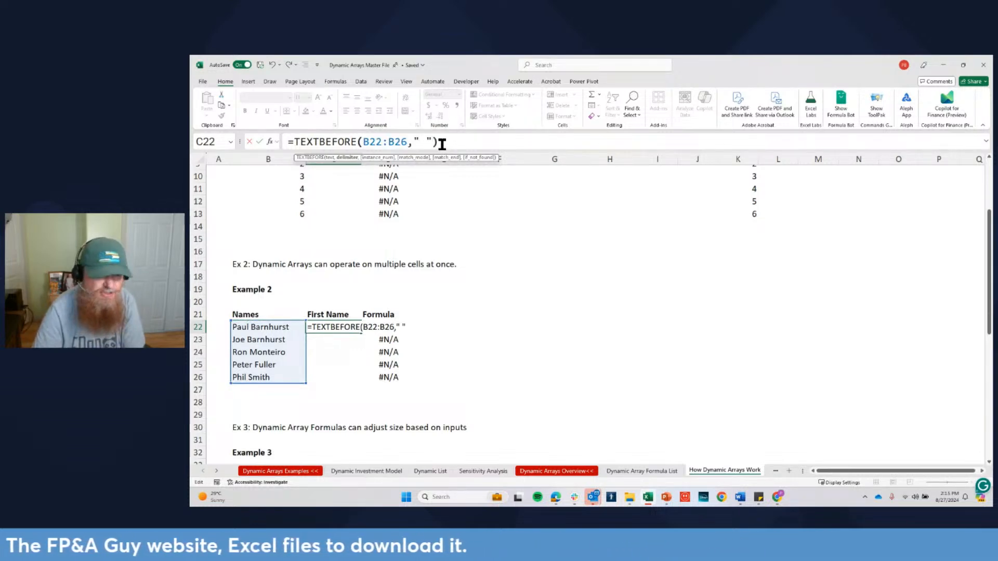
key(ctrl+Return)
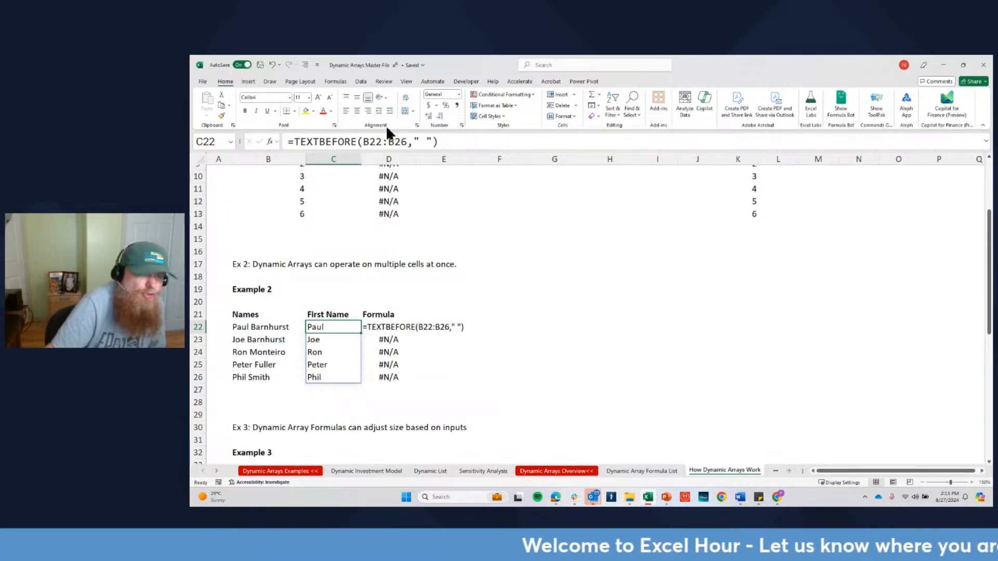
Replace the range argument in C22 with a single cell, making the formula =TEXTBEFORE(B22," ")
drag(363, 141, 403, 136)
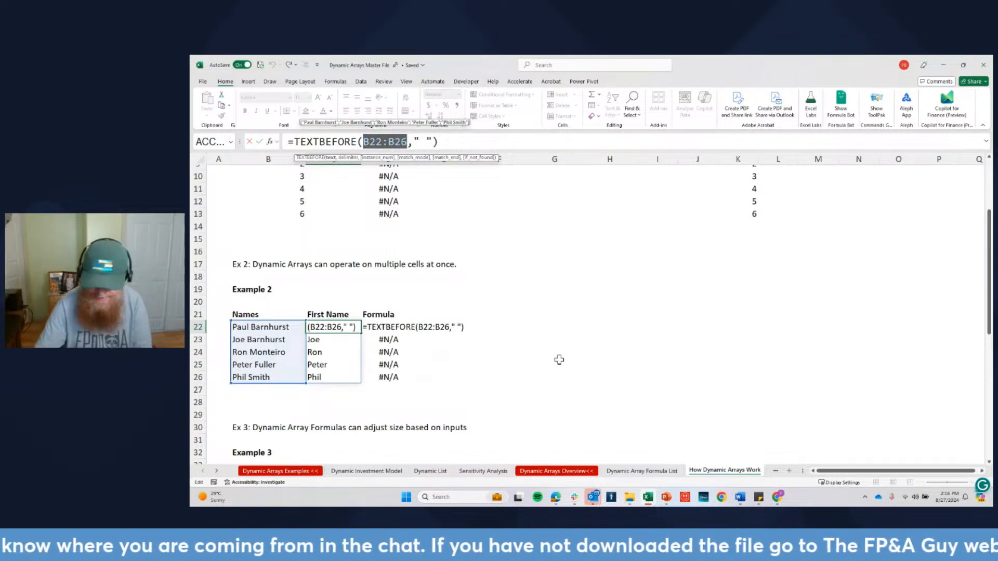
key(ctrl+Return)
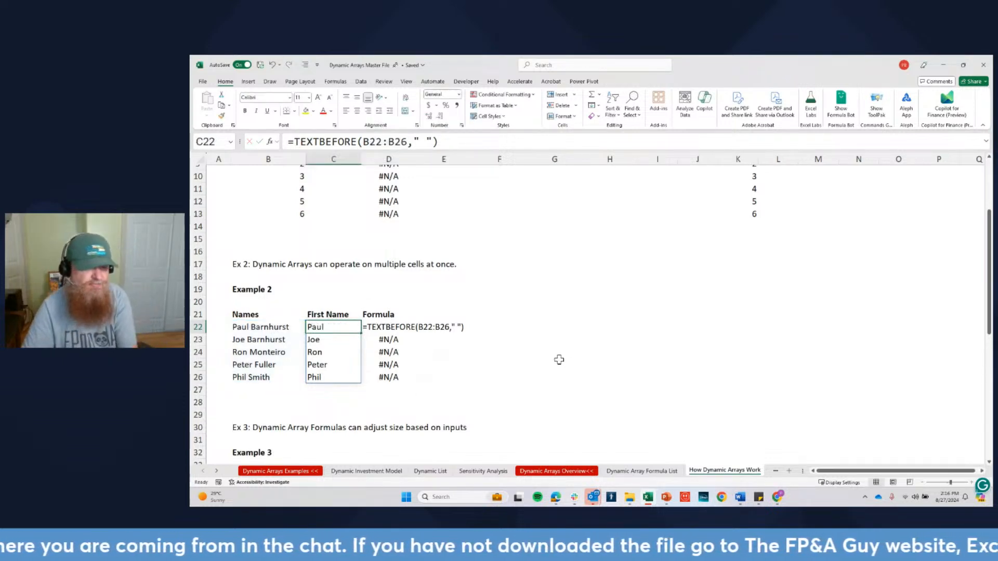
click(407, 140)
key(BackSpace)
key(BackSpace)
key(BackSpace)
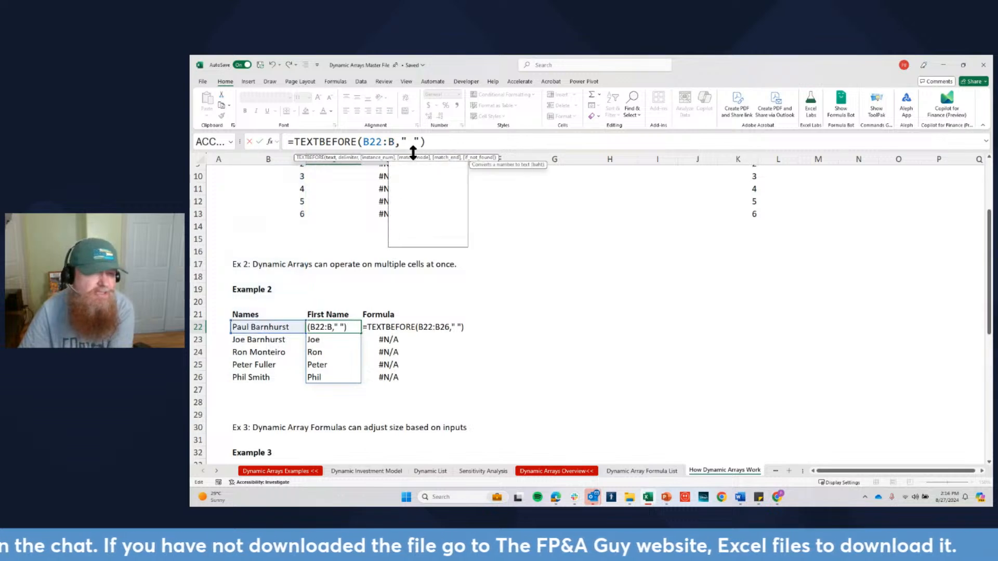
key(BackSpace)
key(ctrl+Return)
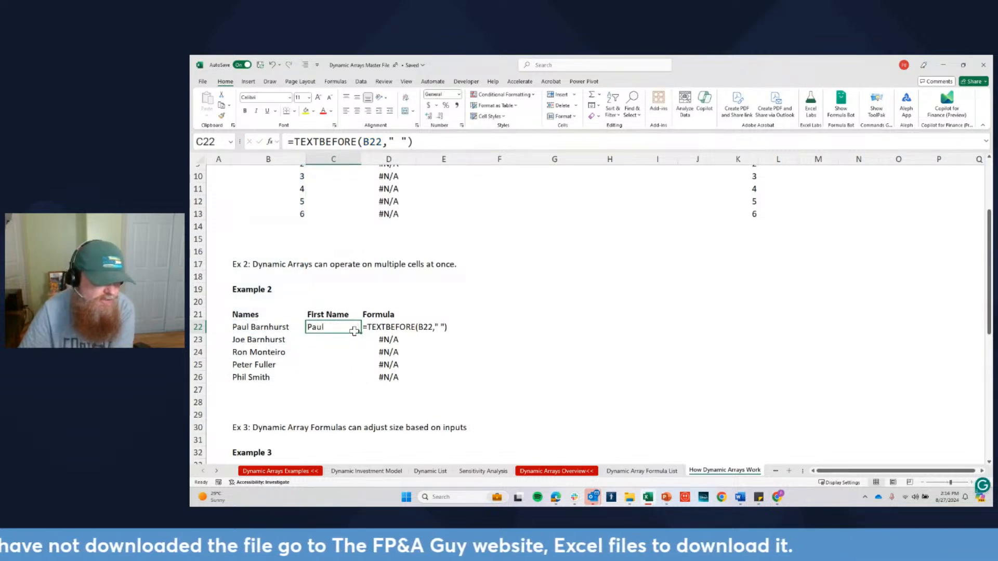
Fill the TEXTBEFORE formula from C22 down to C26 and compare the Names with the First Name cells
drag(361, 333, 356, 385)
drag(240, 332, 249, 380)
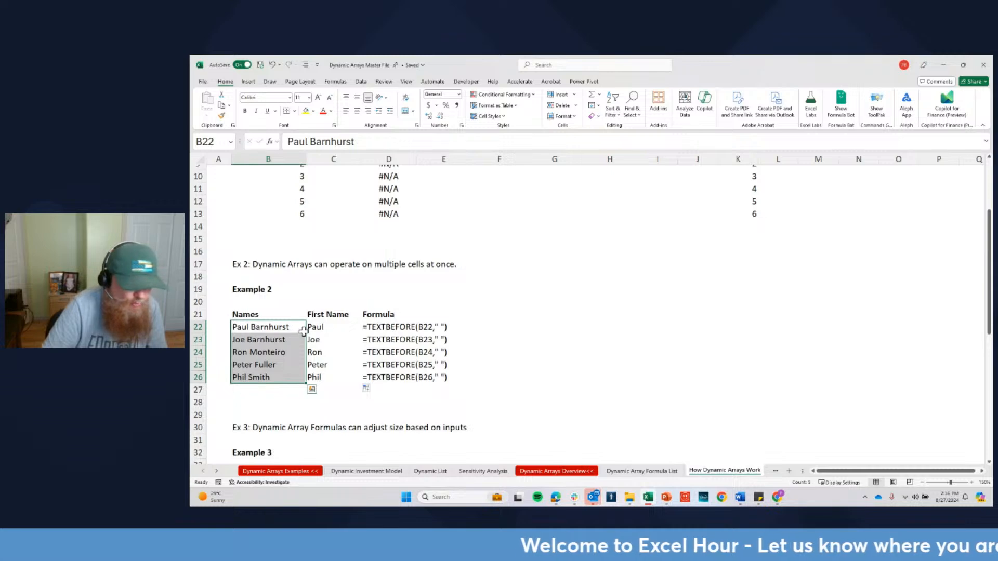
drag(315, 328, 319, 356)
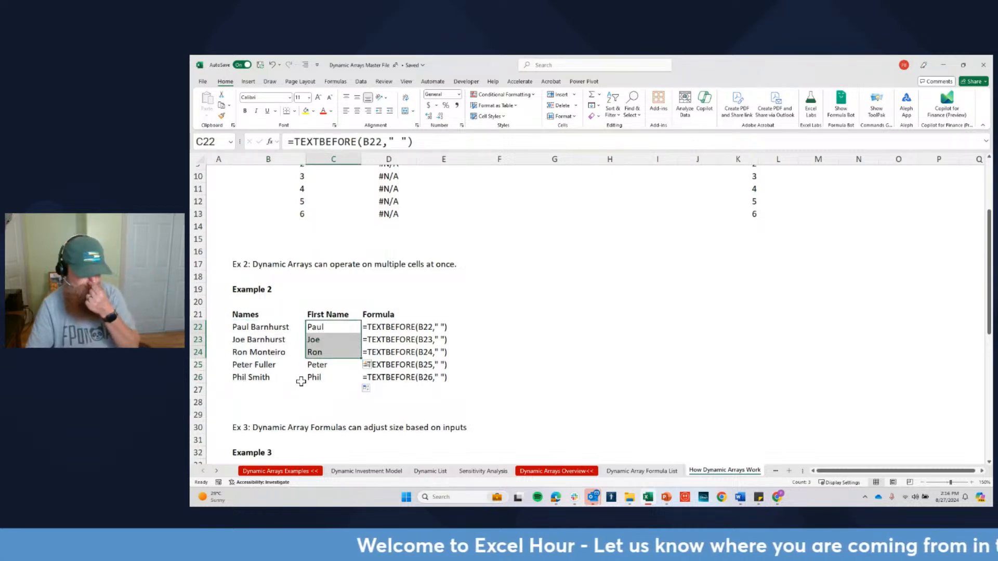
Examine the Row input of Example 3 and the cell references in the SEQUENCE formula in B41
scroll(286, 379, down, 4)
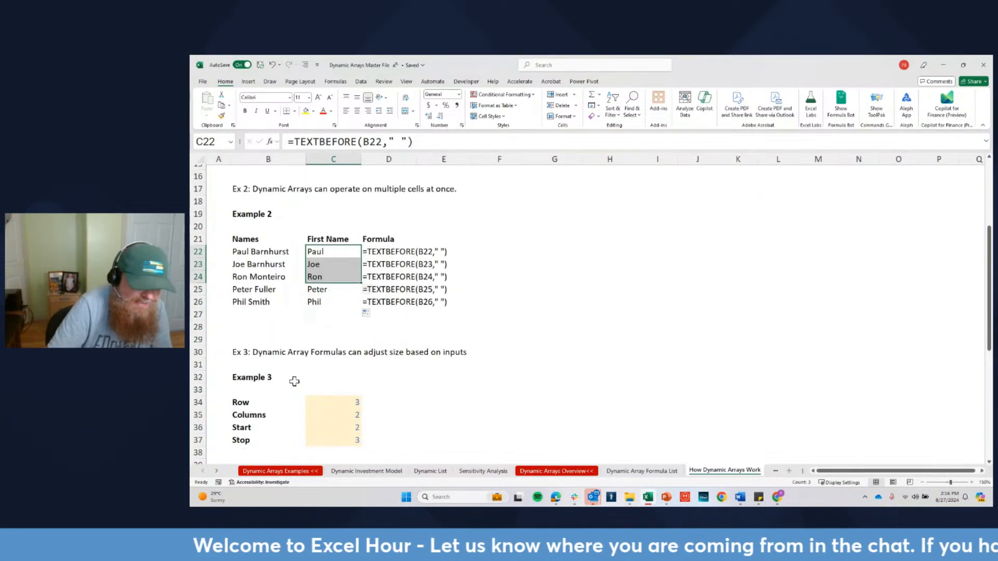
scroll(298, 378, down, 2)
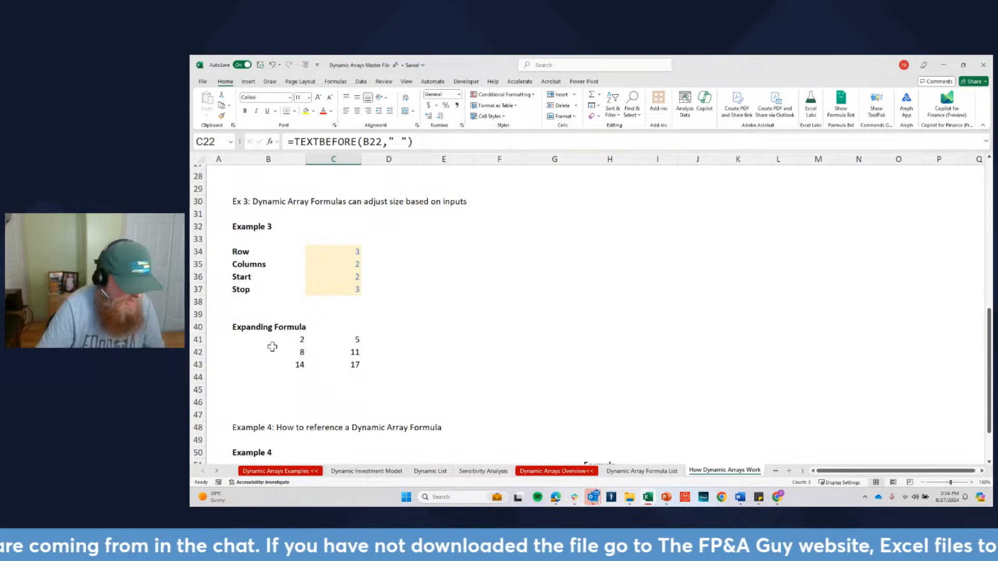
click(338, 252)
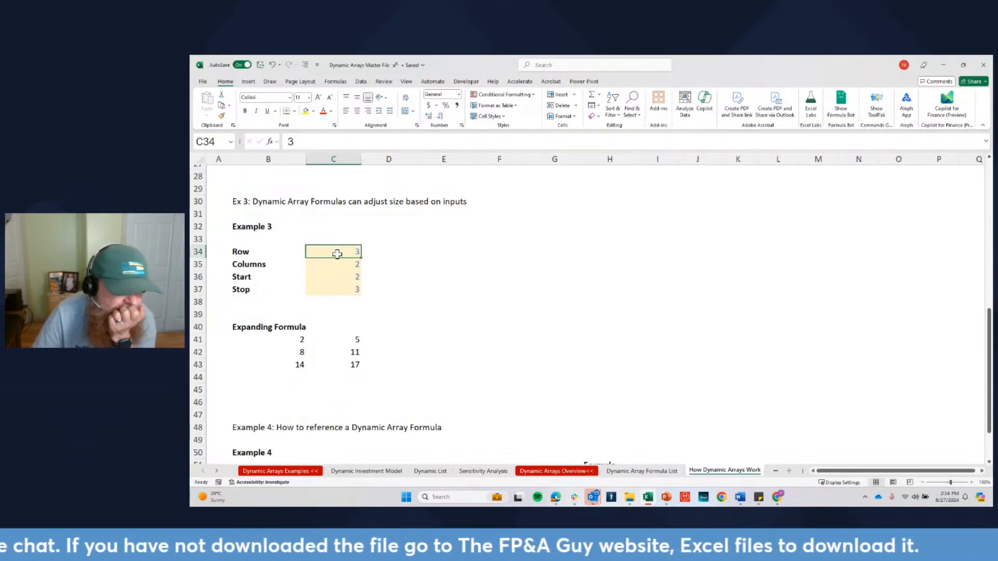
click(294, 341)
click(326, 142)
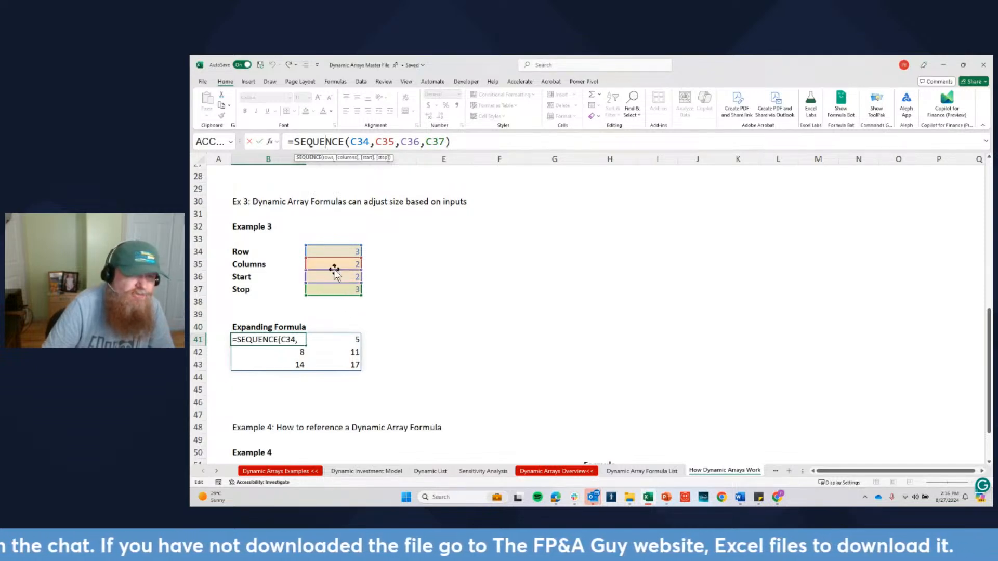
Correct the label in B37 of Example 3 to Step
click(244, 286)
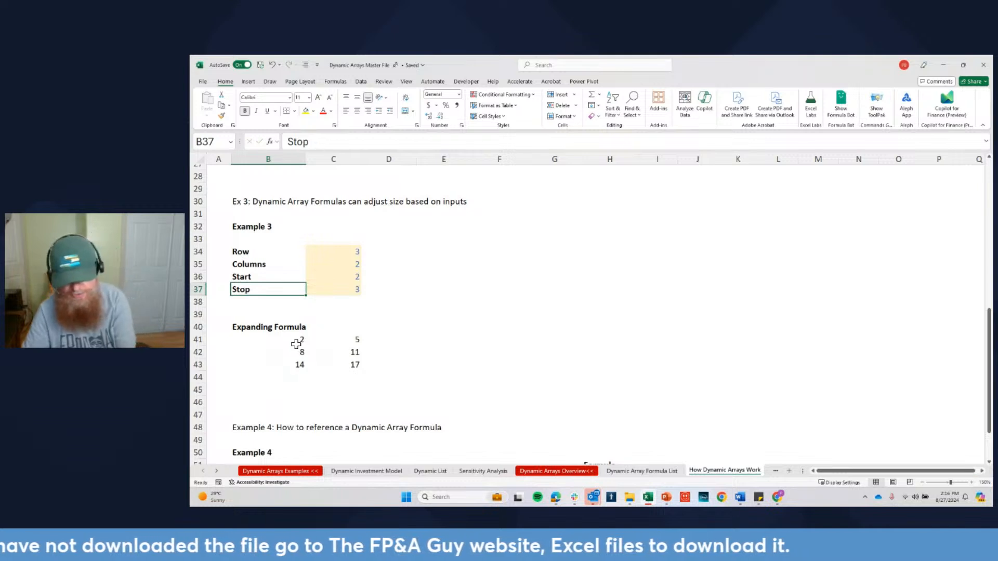
text(Step)
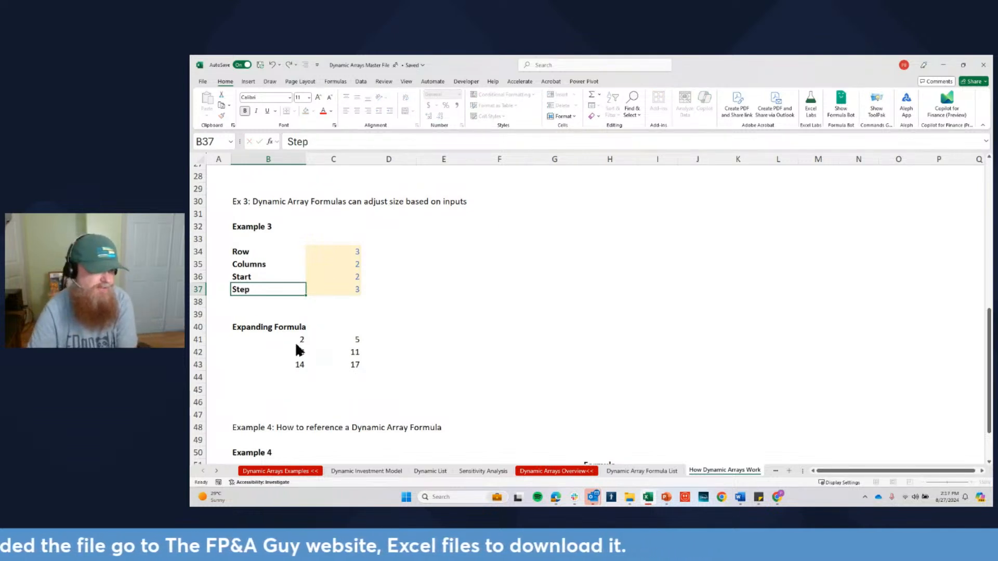
key(ctrl+Return)
Examine the Step input in C37 and trace the SEQUENCE results cell by cell through B41:C43
key(Right)
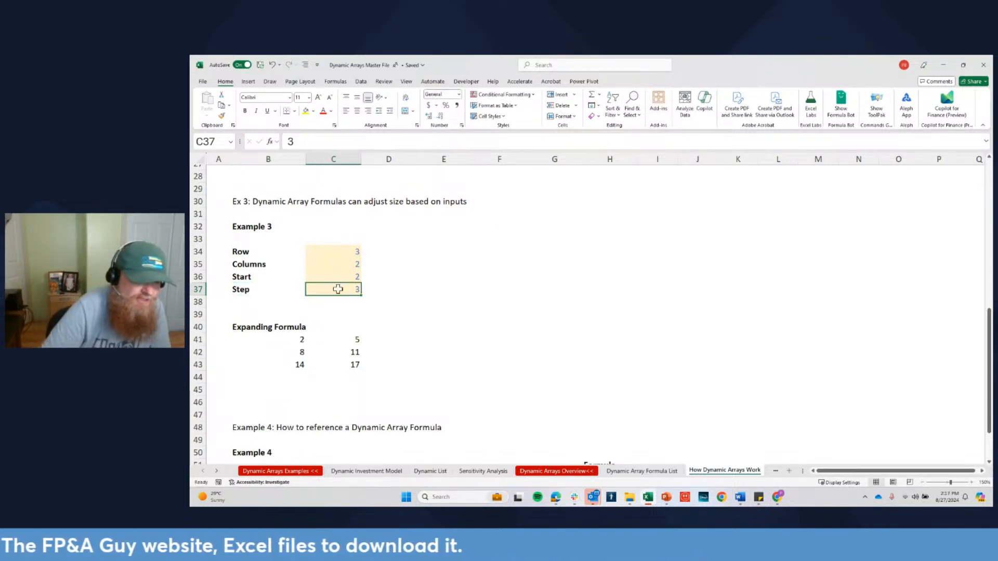
click(297, 340)
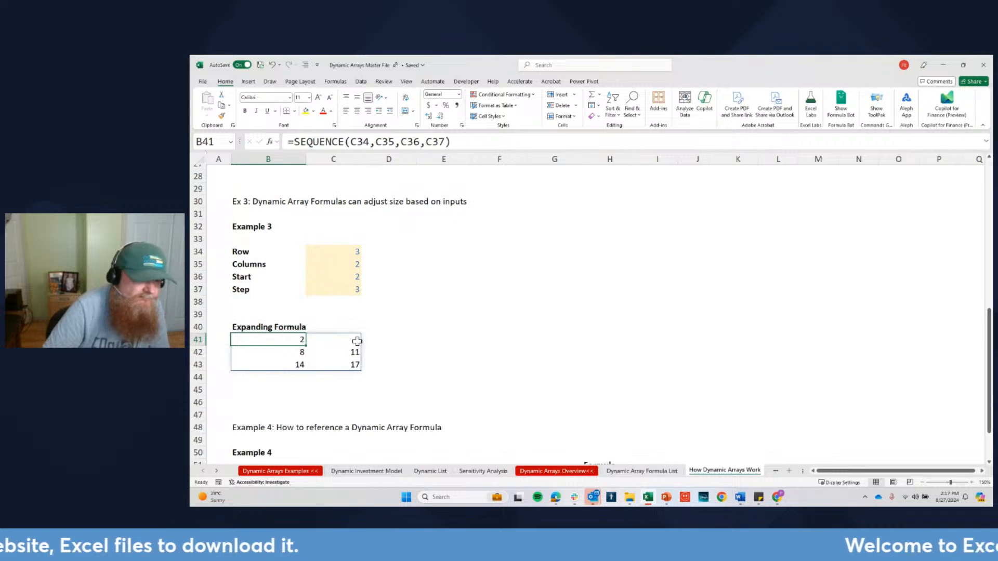
click(356, 342)
click(298, 355)
click(354, 352)
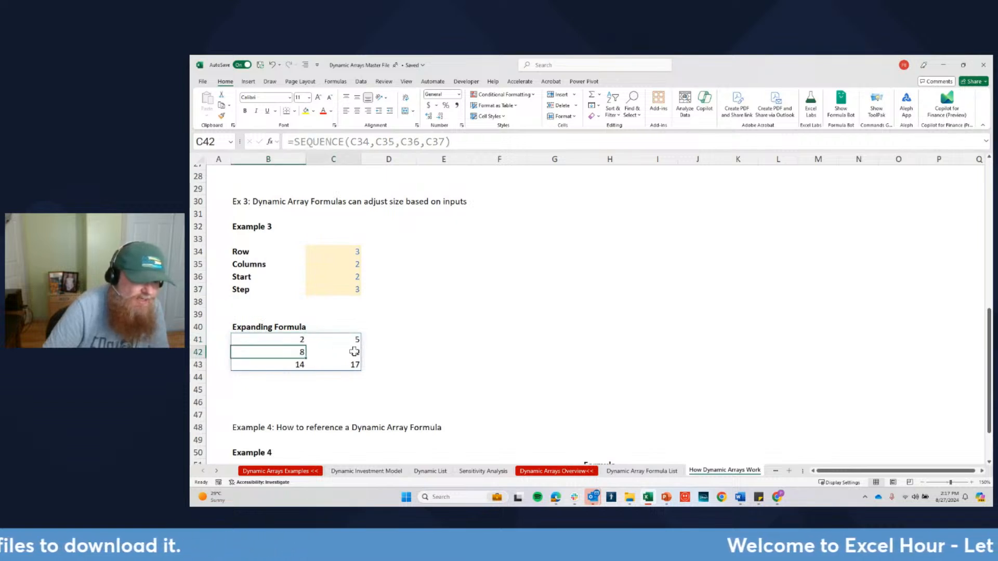
click(300, 366)
click(357, 365)
Set the Row input in C34 to 4 to expand the SEQUENCE result
click(350, 251)
text(4)
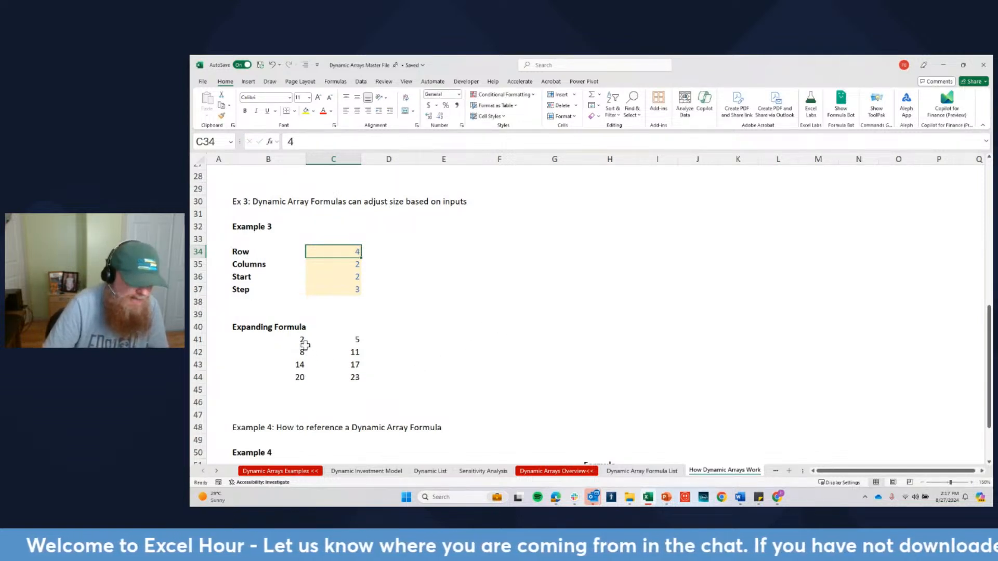
Set the Row input in C34 to 1 and the Columns input in C35 to 5
text(1)
key(ctrl+Return)
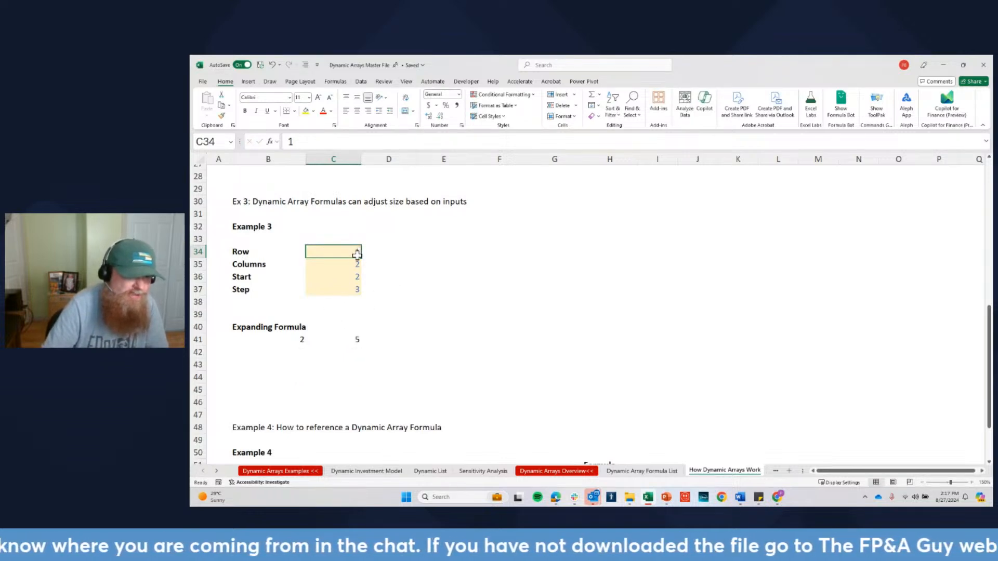
click(354, 264)
text(5)
key(ctrl+Return)
Set the Row input in C34 to 5 and both the Start and Step inputs in C36:C37 to 1
click(354, 254)
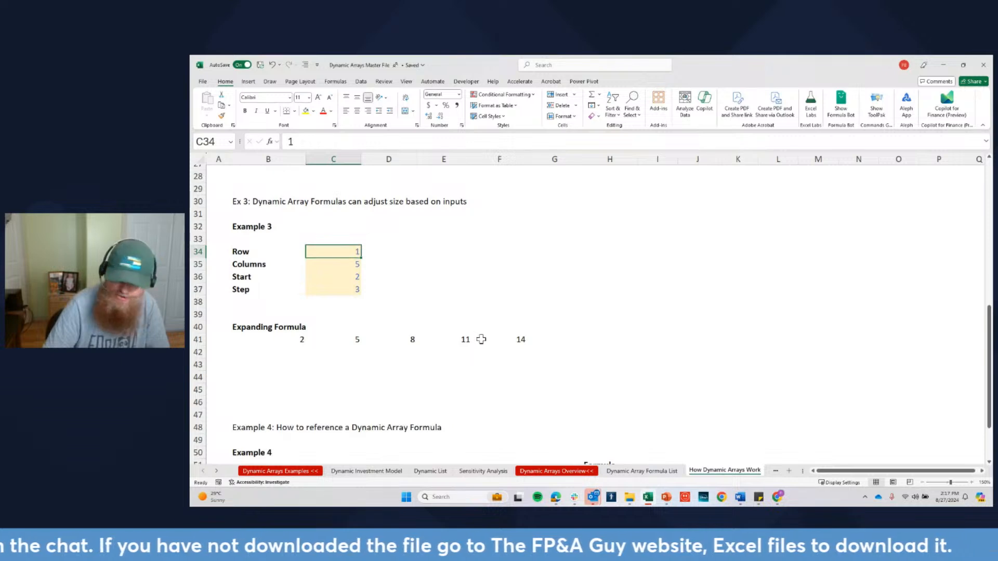
text(5)
key(ctrl+Return)
click(349, 278)
text(1)
key(ctrl+Return)
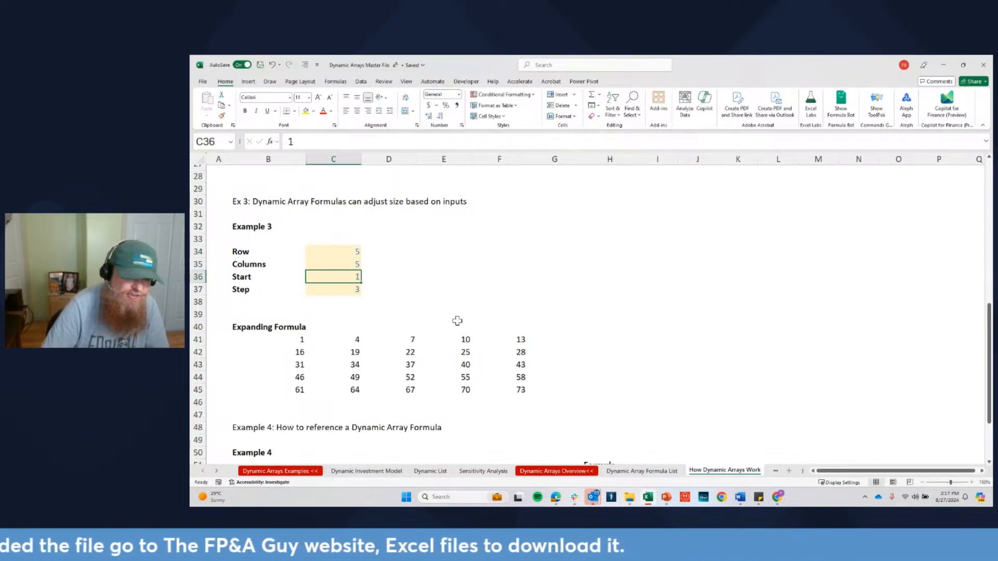
key(Down)
text(1)
key(ctrl+Return)
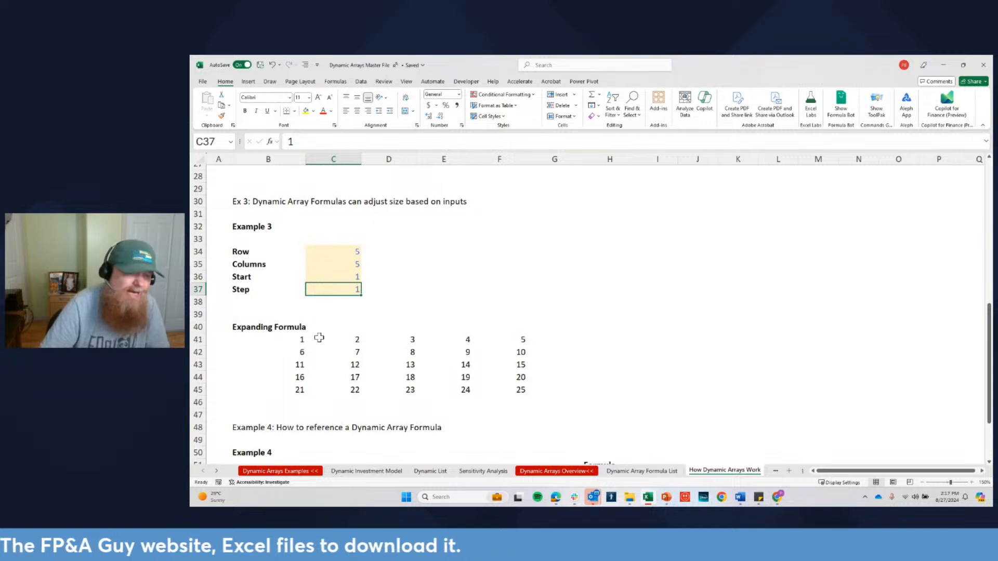
Examine the SEQUENCE spill range B41:F45 and how the Example 4 formula in B52 references it
drag(304, 339, 521, 389)
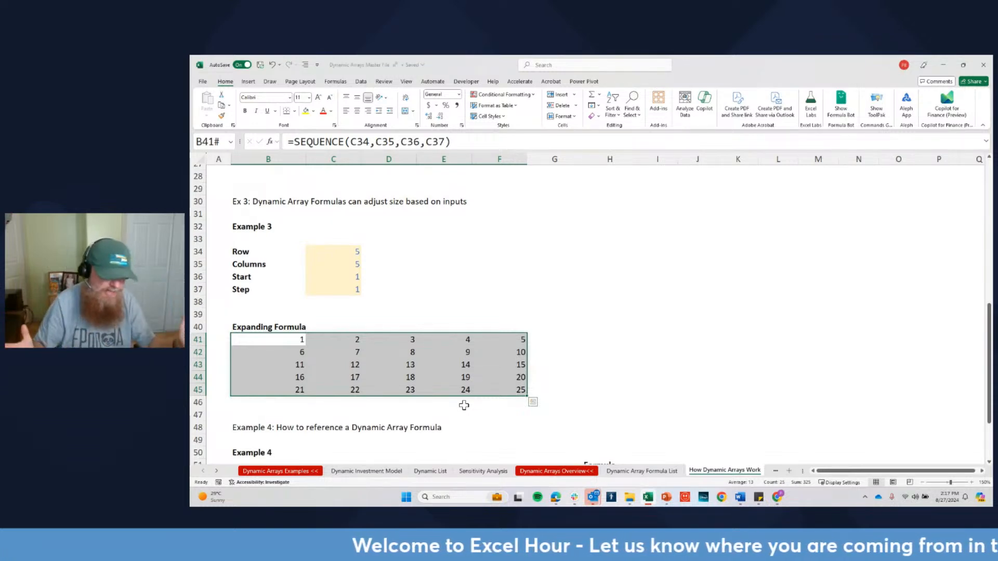
click(329, 257)
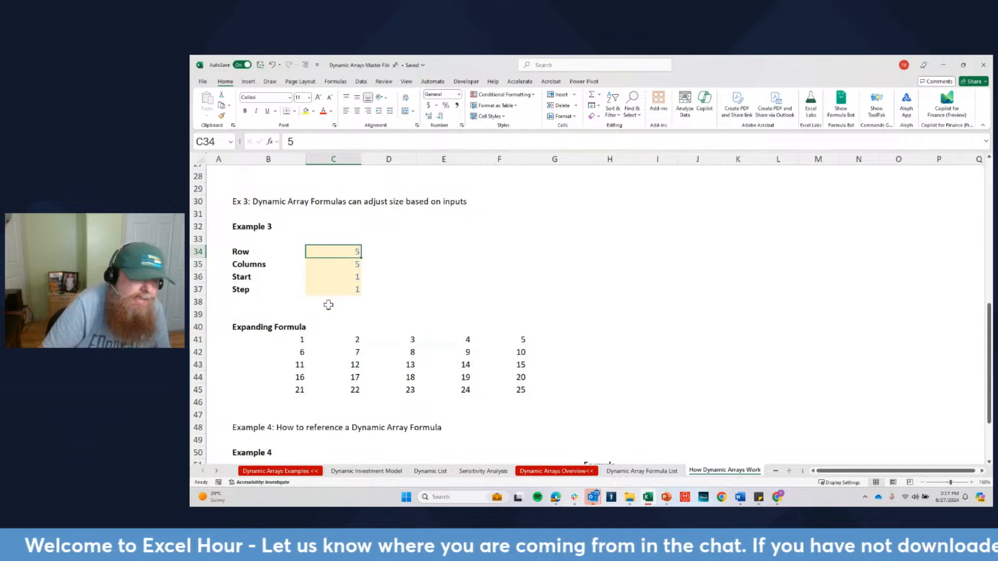
drag(290, 343, 499, 386)
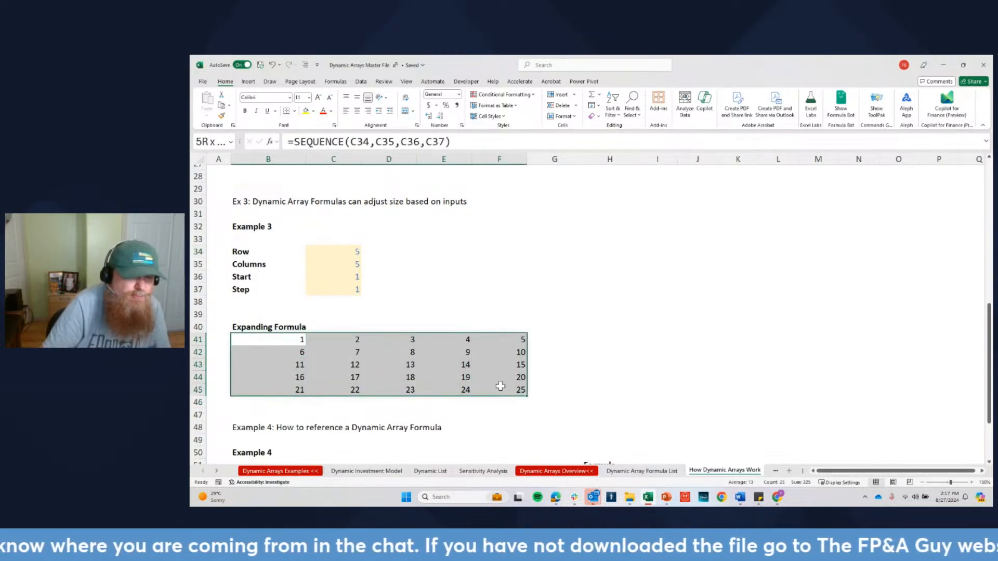
scroll(484, 286, down, 3)
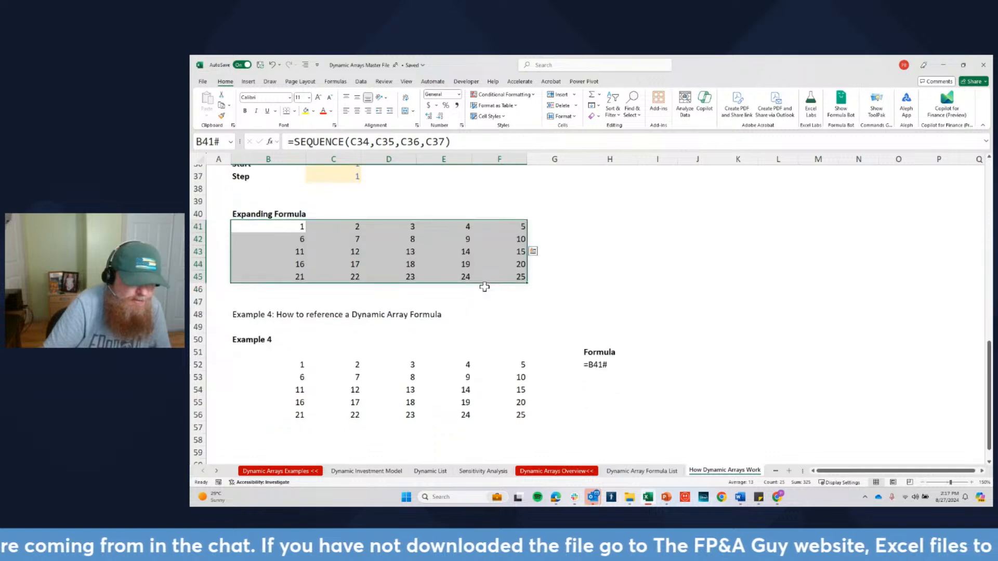
scroll(484, 287, down, 1)
click(381, 281)
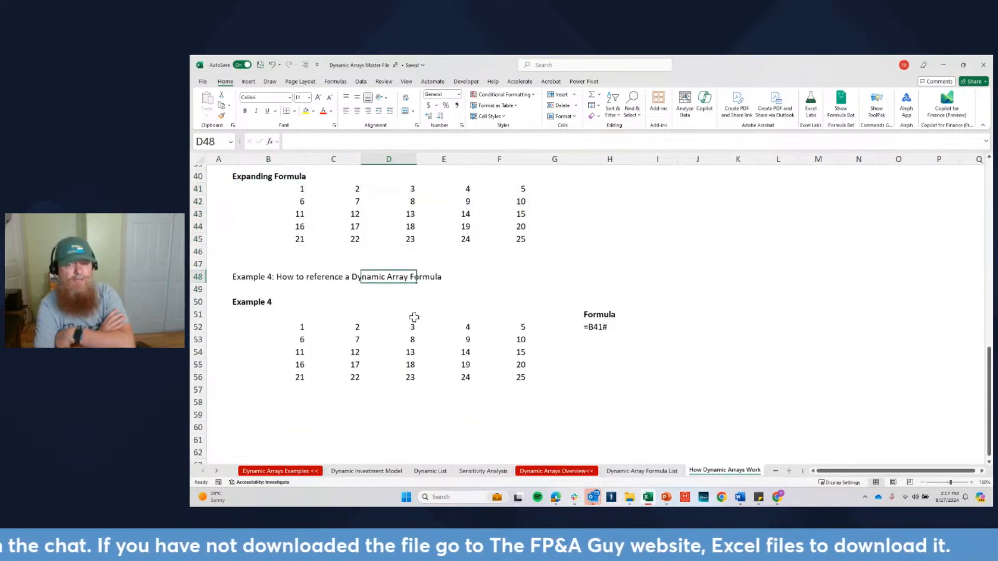
click(300, 327)
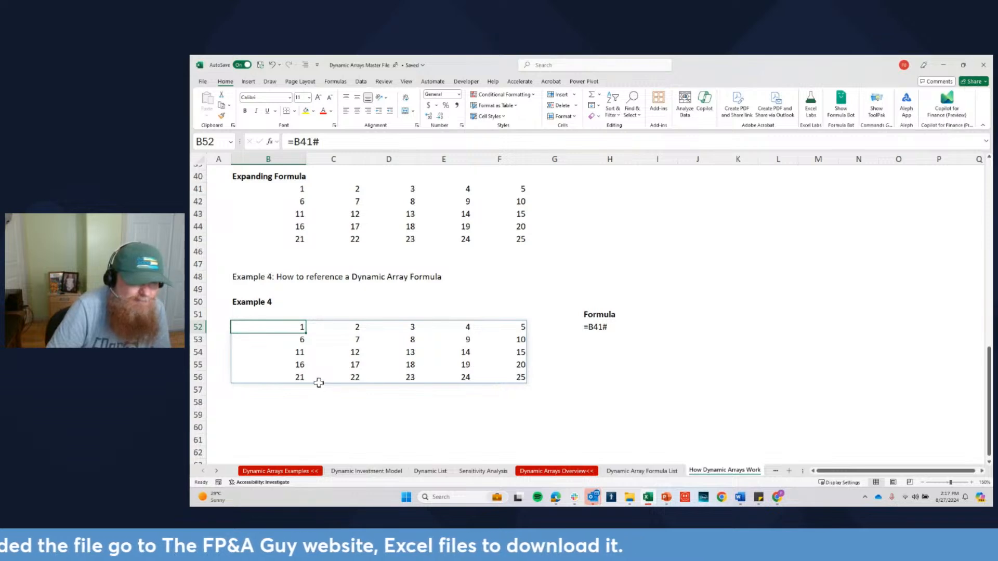
drag(300, 188, 505, 242)
click(288, 328)
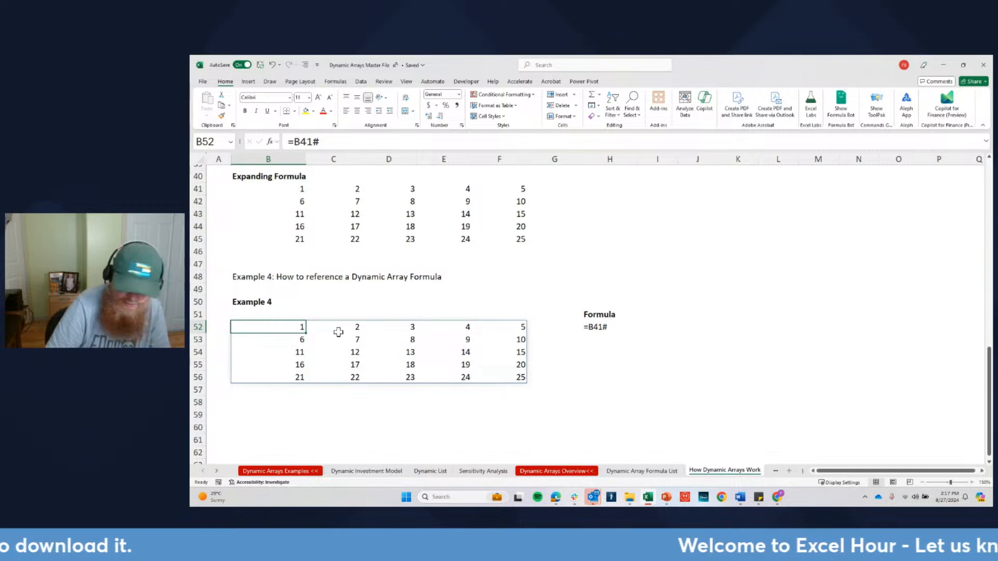
Clear the Example 4 range B52:F56 and enter =B41 in B52 to reference only the first cell
drag(505, 380, 290, 332)
key(Delete)
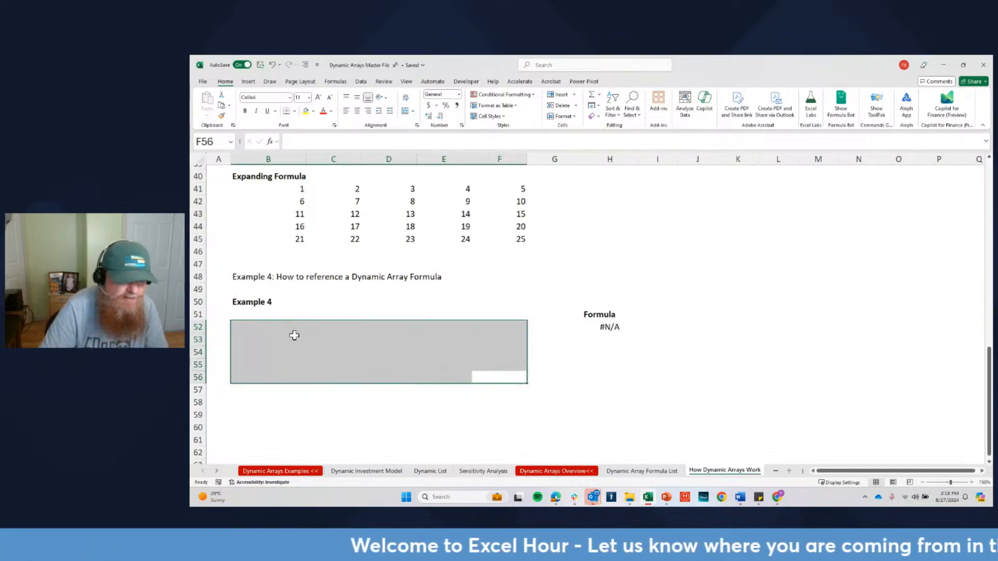
key(Up)
key(Down)
key(Up)
key(Left)
key(Left)
key(Left)
key(Left)
key(Up)
key(Up)
key(Up)
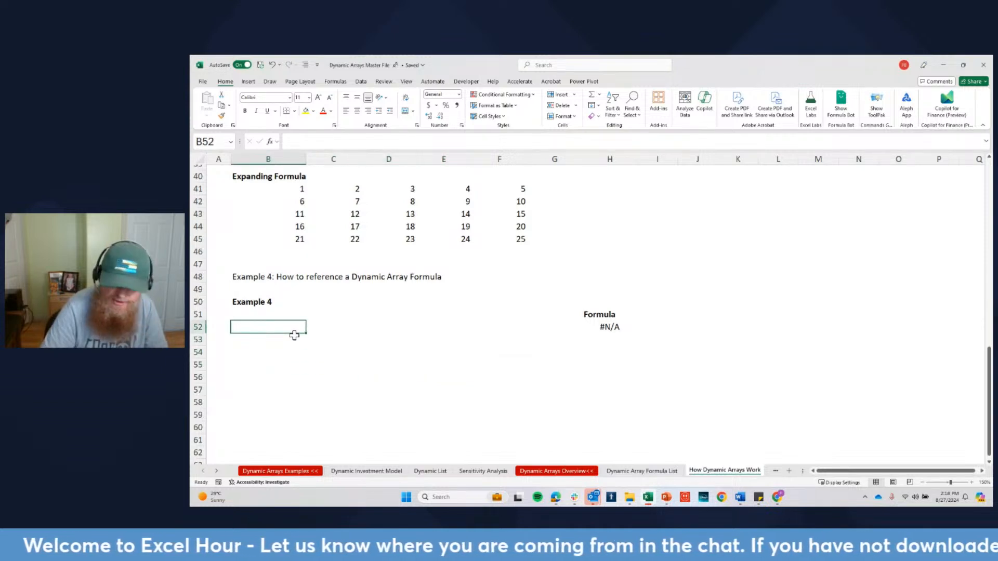
text(=)
click(297, 189)
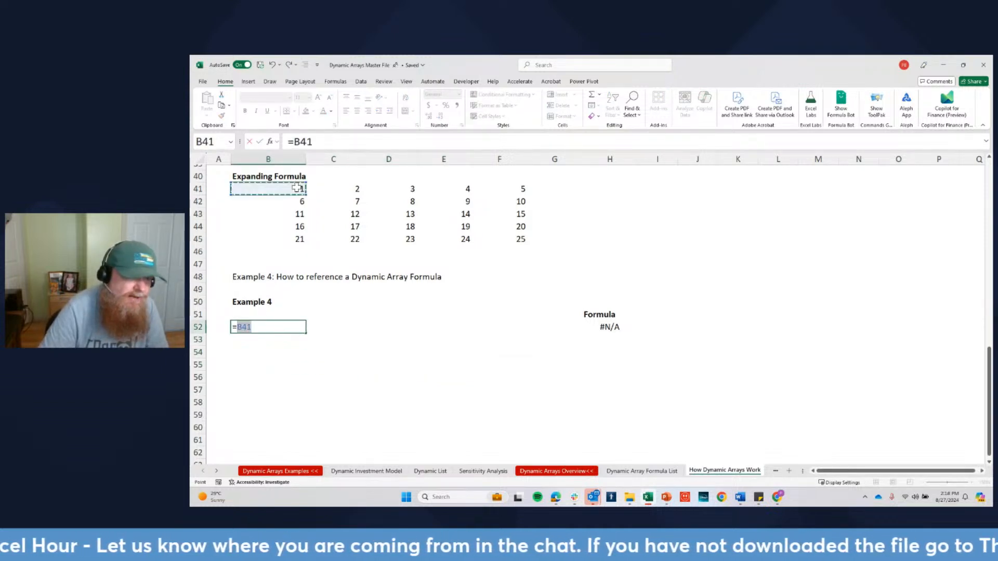
key(ctrl+Return)
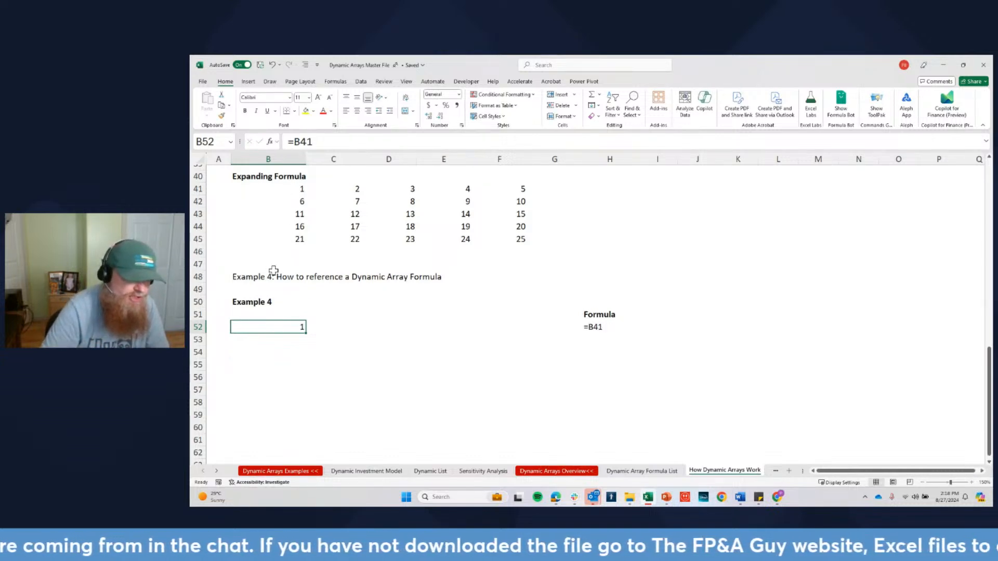
Replace the formula in B52 with a reference to the entire spilled SEQUENCE range, =B41#
text(=)
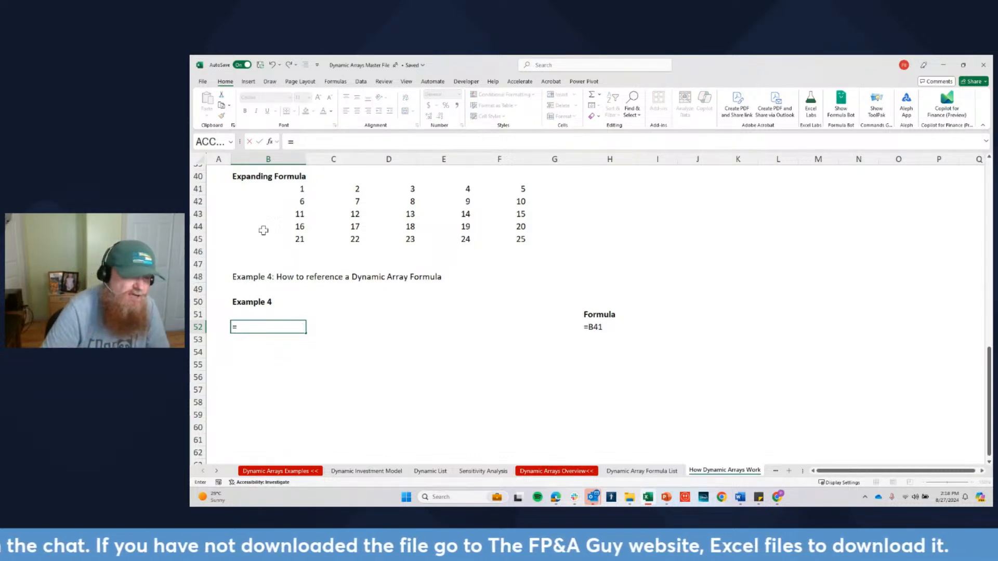
drag(307, 184, 519, 239)
key(ctrl+Return)
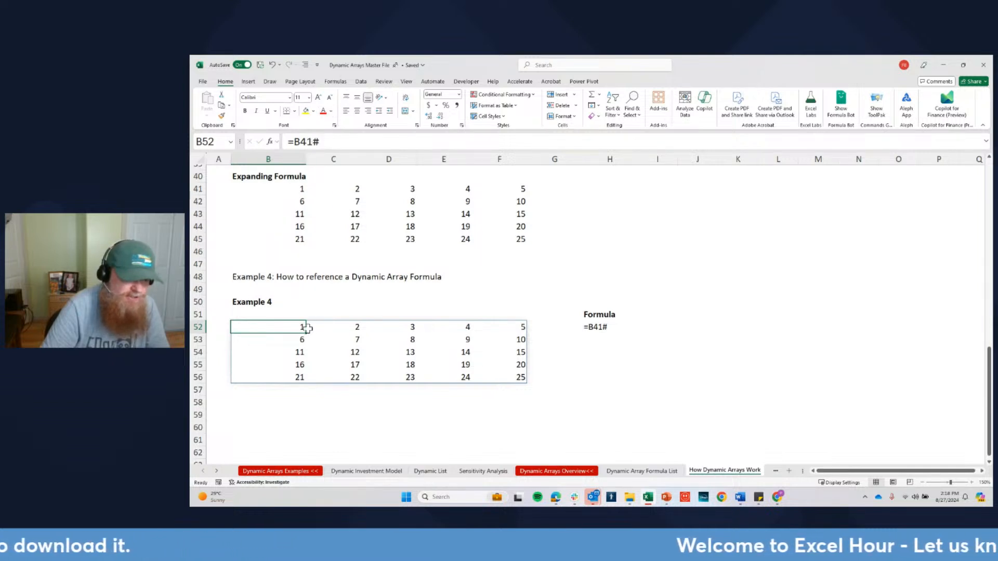
Change B52 to the fixed partial range reference =B41:E45 and review its spilled cells
text(=)
drag(292, 189, 446, 239)
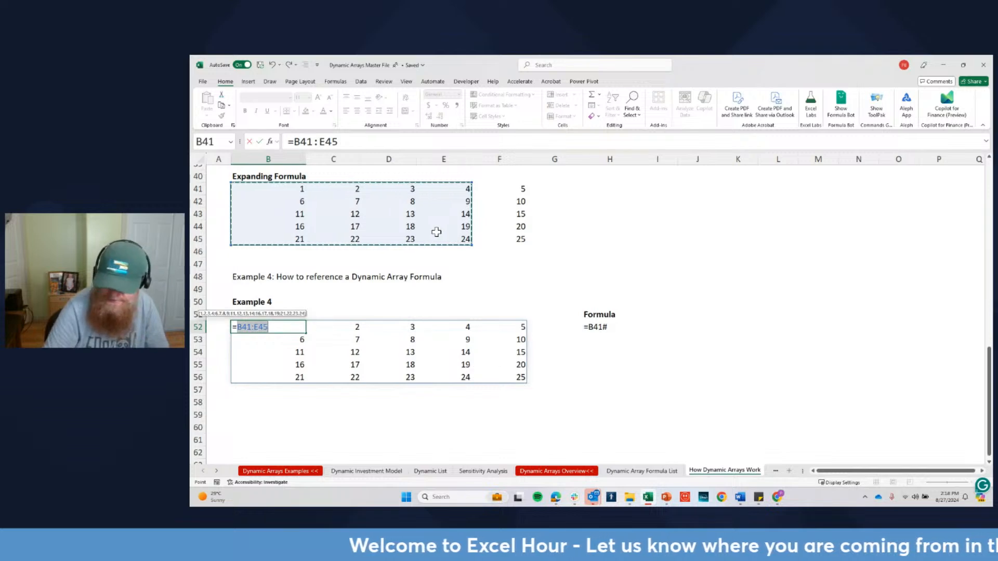
key(Return)
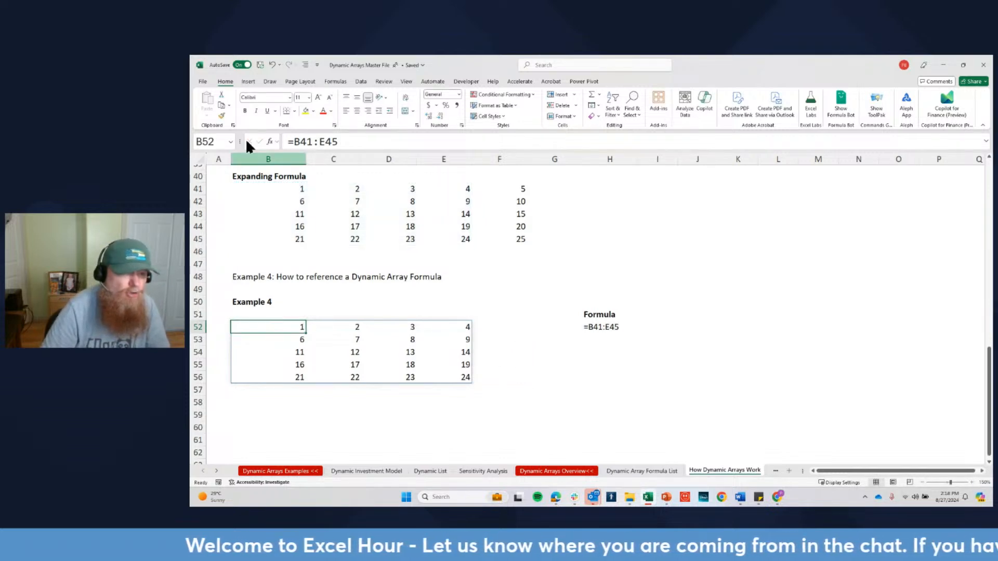
drag(462, 378, 279, 326)
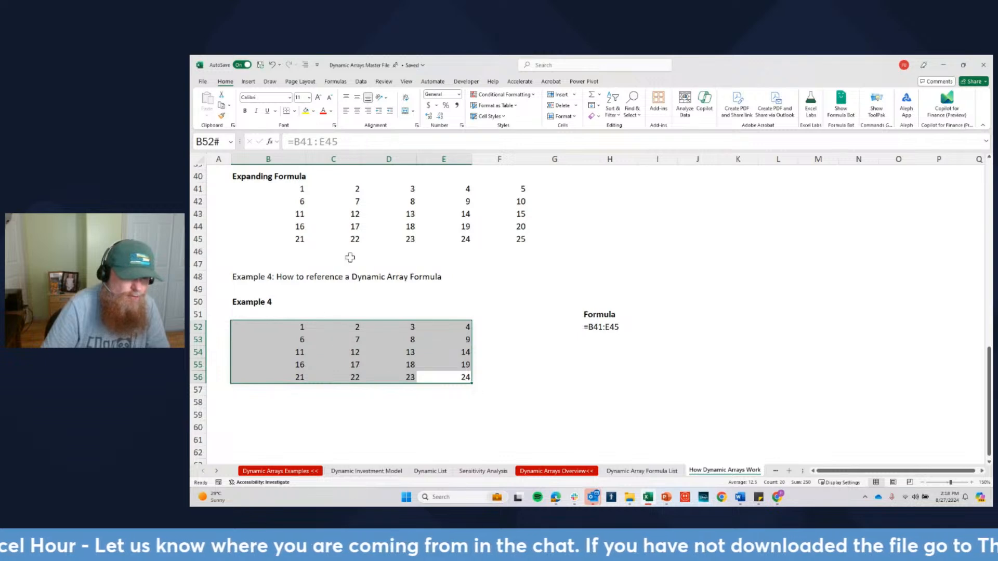
Set the Columns input in C35 to 6 to test how the fixed range reference responds
scroll(362, 281, up, 1)
scroll(364, 214, up, 1)
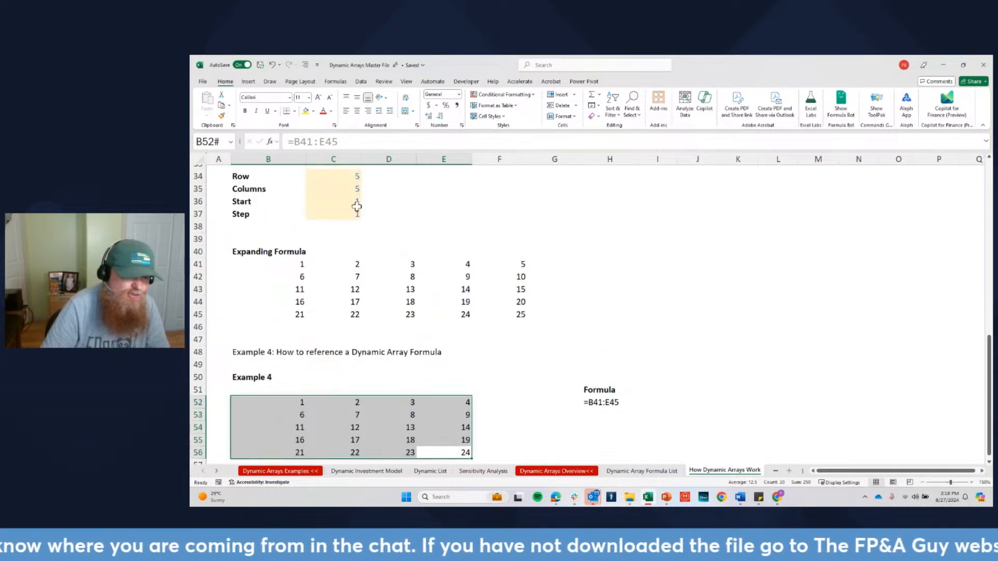
click(348, 189)
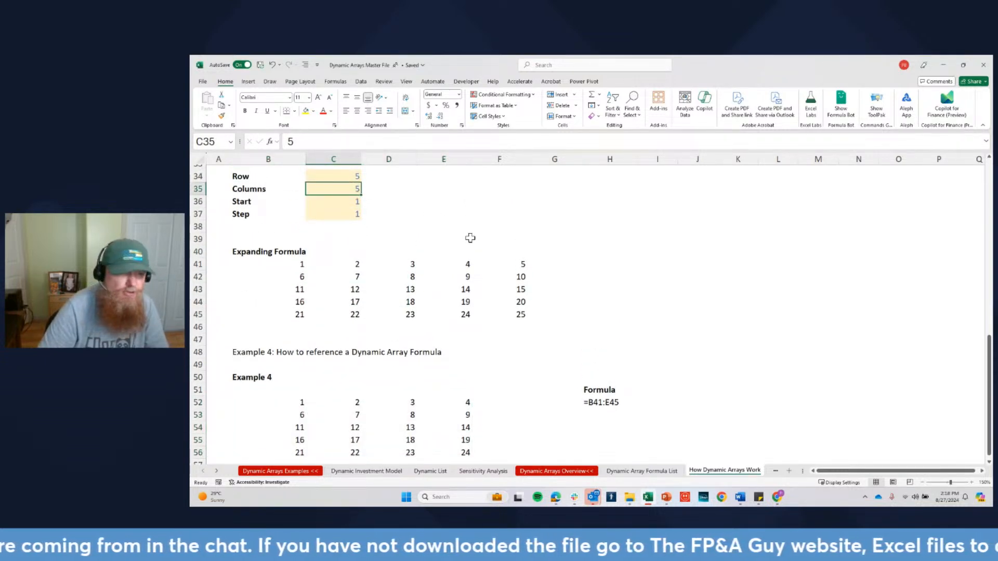
key(BackSpace)
text(6)
key(ctrl+Return)
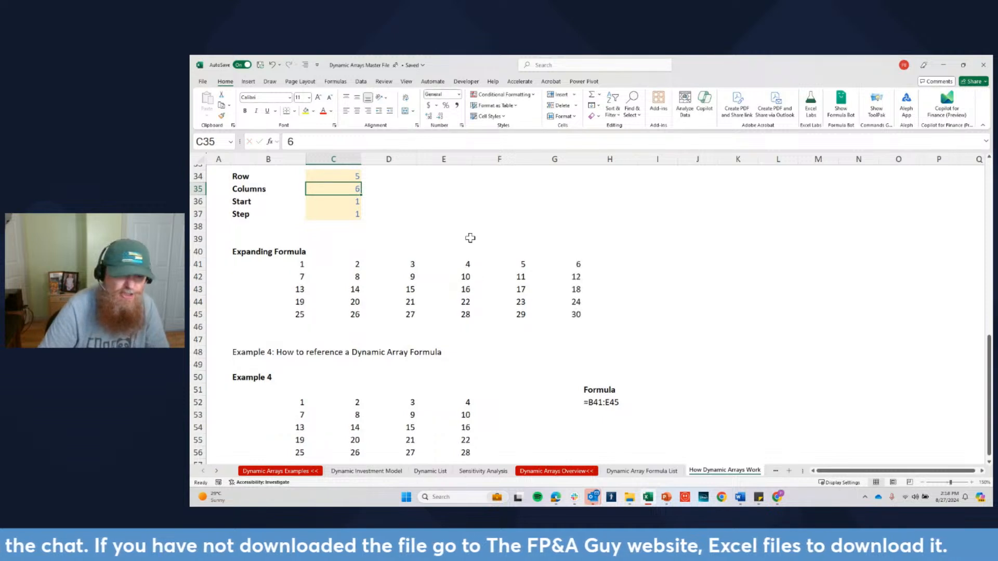
Edit the Example 4 formula in B52 to use the spill reference =B41# instead of the fixed range
click(288, 403)
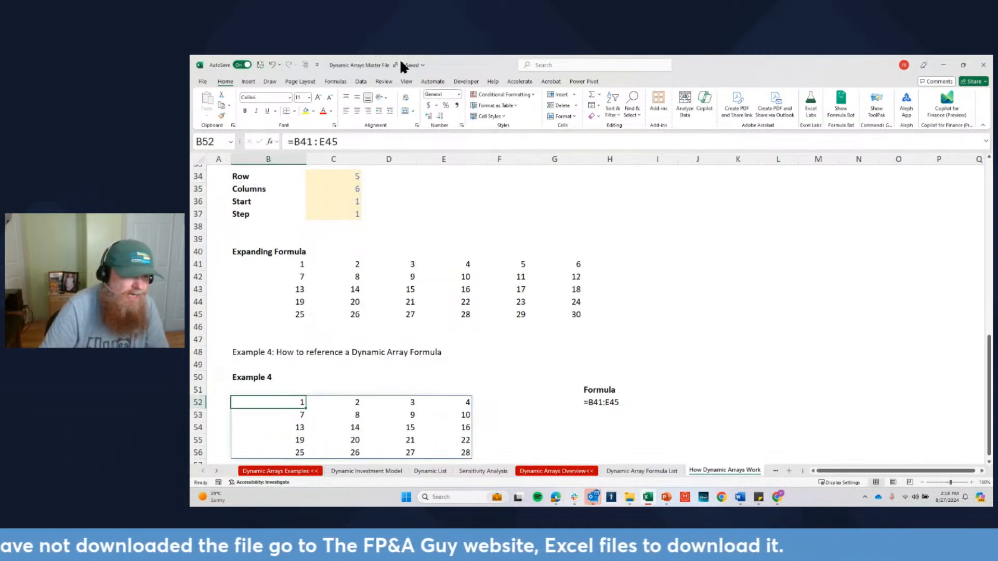
click(302, 140)
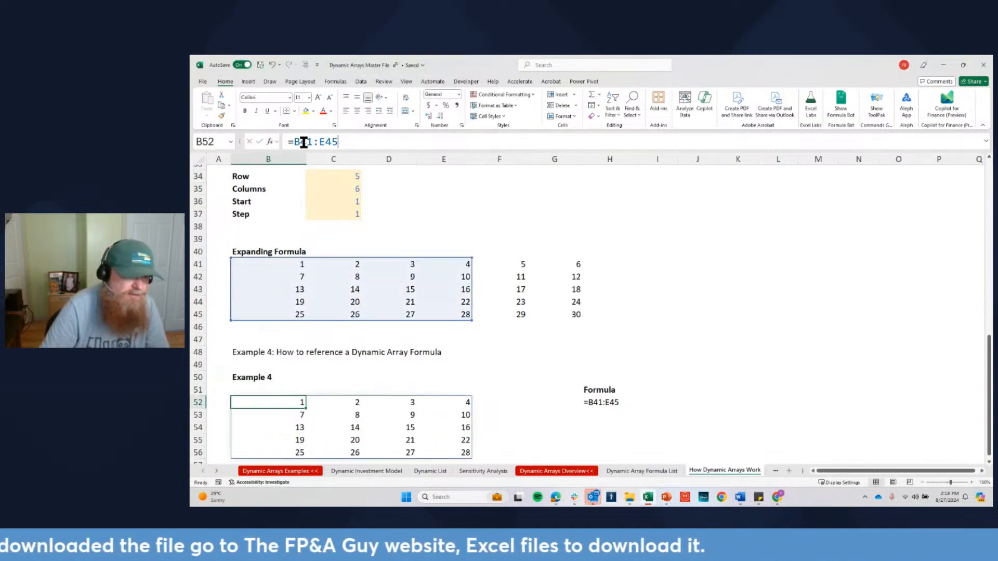
click(354, 143)
key(BackSpace)
key(BackSpace)
key(BackSpace)
key(BackSpace)
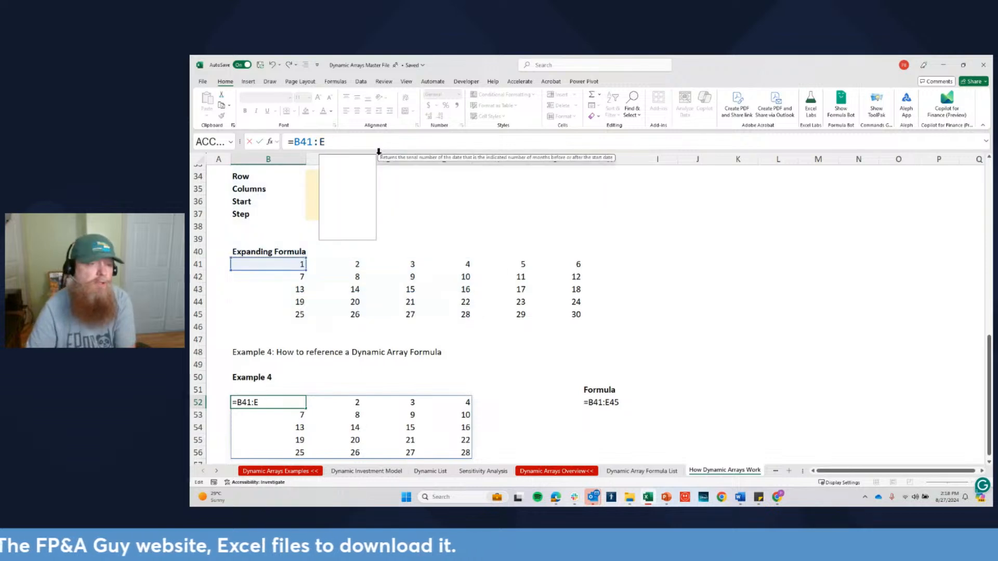
key(BackSpace)
text(1#)
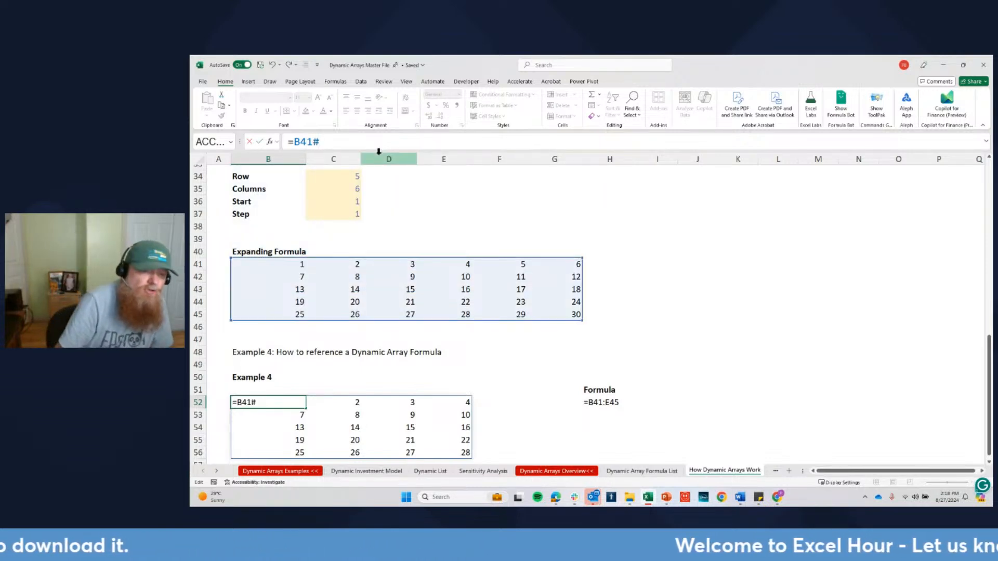
key(ctrl+Return)
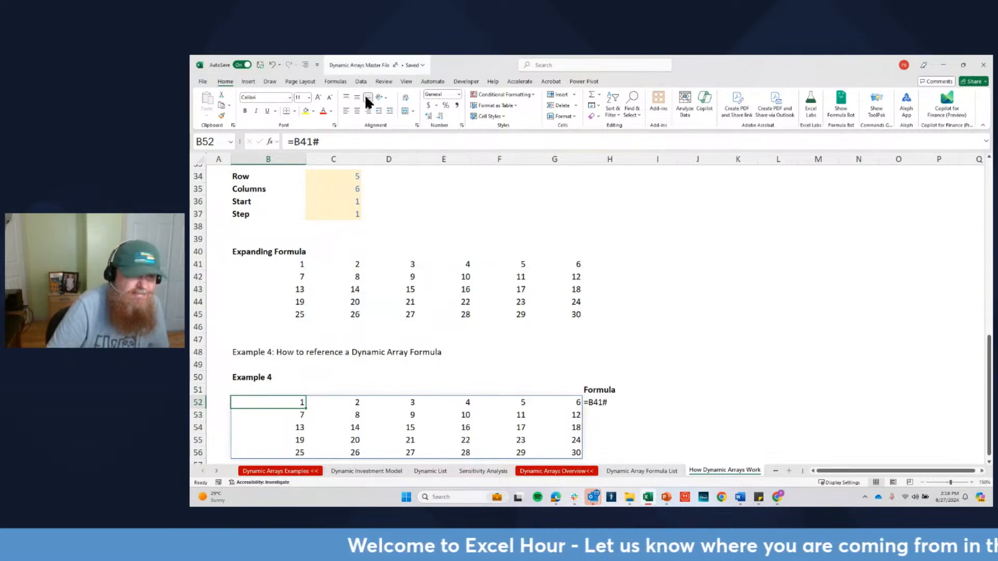
Open the Dynamic Array Spill Errors sheet
click(318, 141)
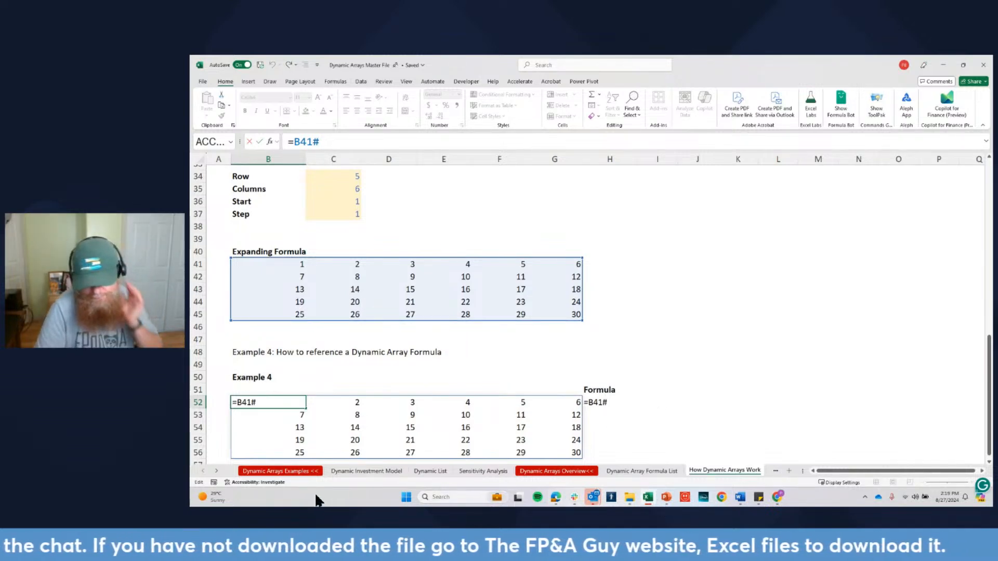
click(217, 472)
click(218, 473)
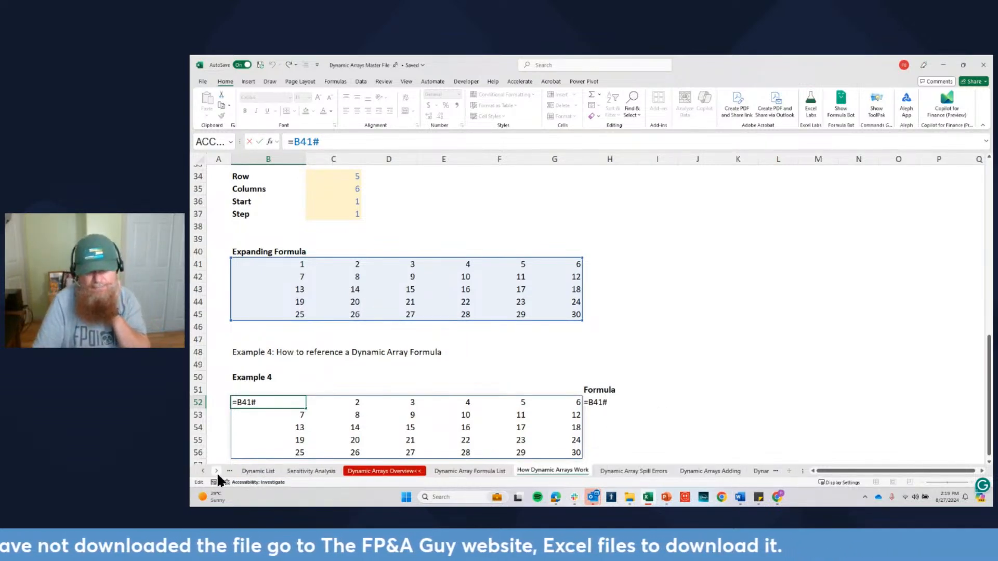
click(632, 471)
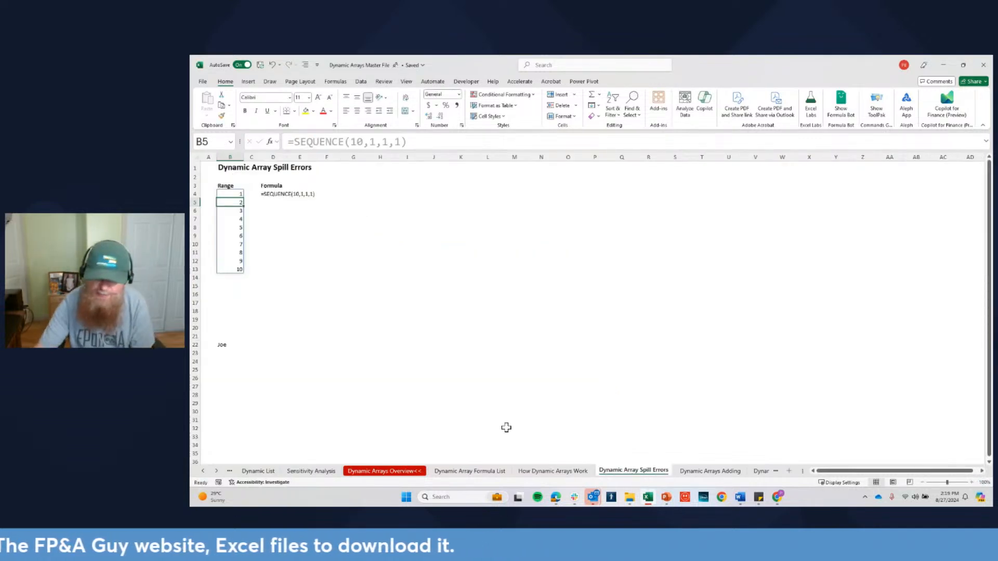
Examine the SEQUENCE spill range B4:B13, its last row, and the text entry in B22 below it
click(972, 482)
click(972, 482)
click(972, 482)
click(972, 482)
click(972, 482)
click(972, 482)
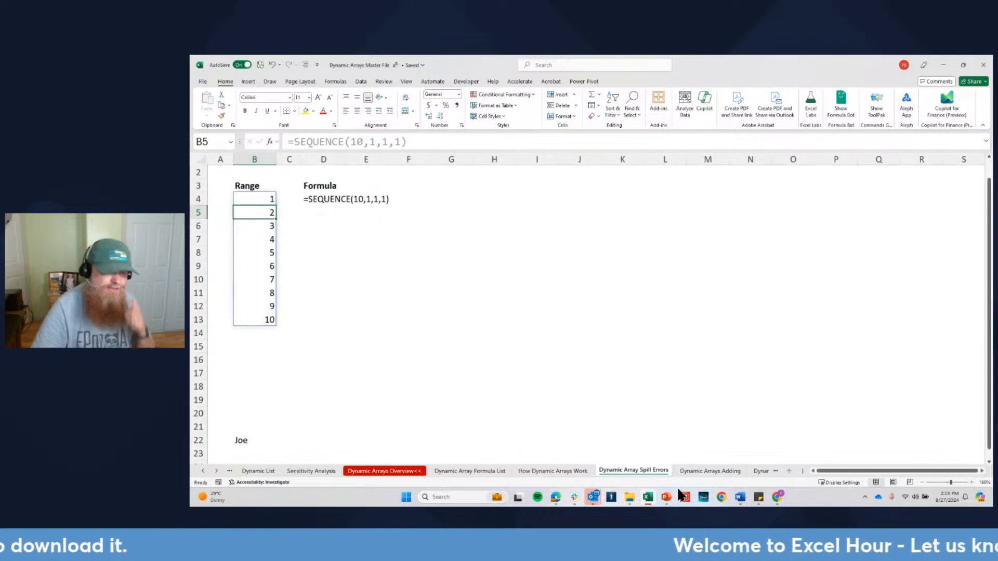
drag(257, 200, 254, 320)
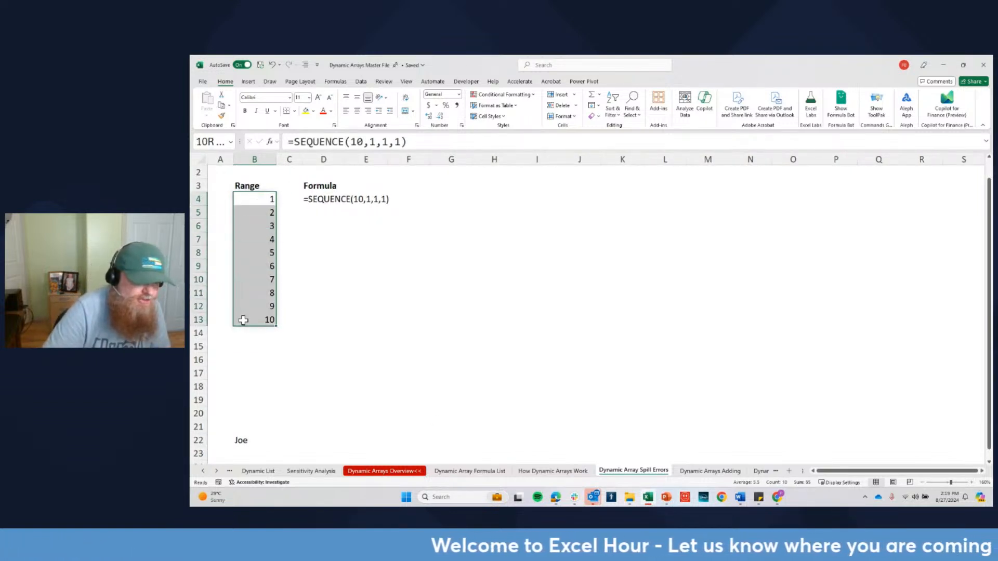
click(195, 320)
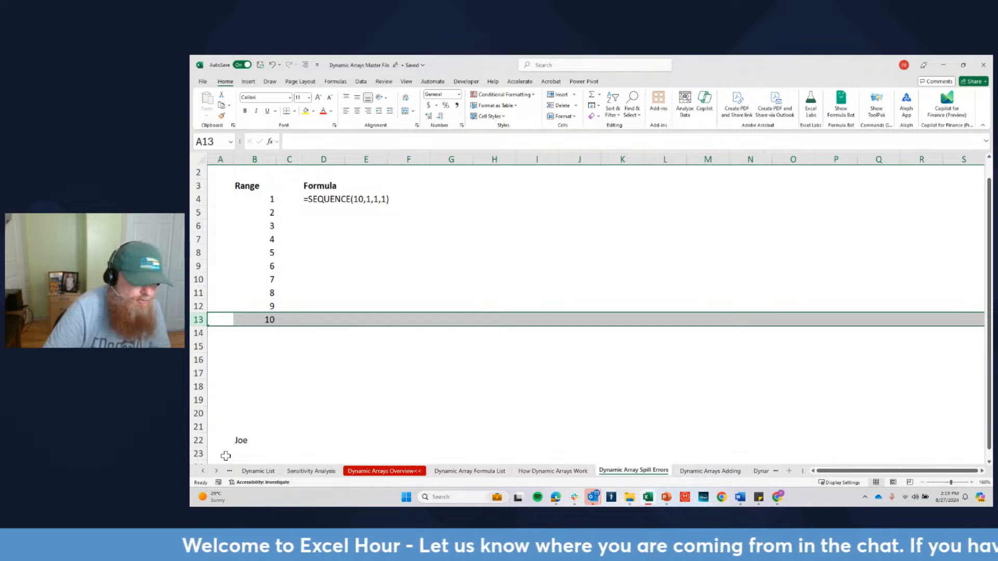
click(240, 440)
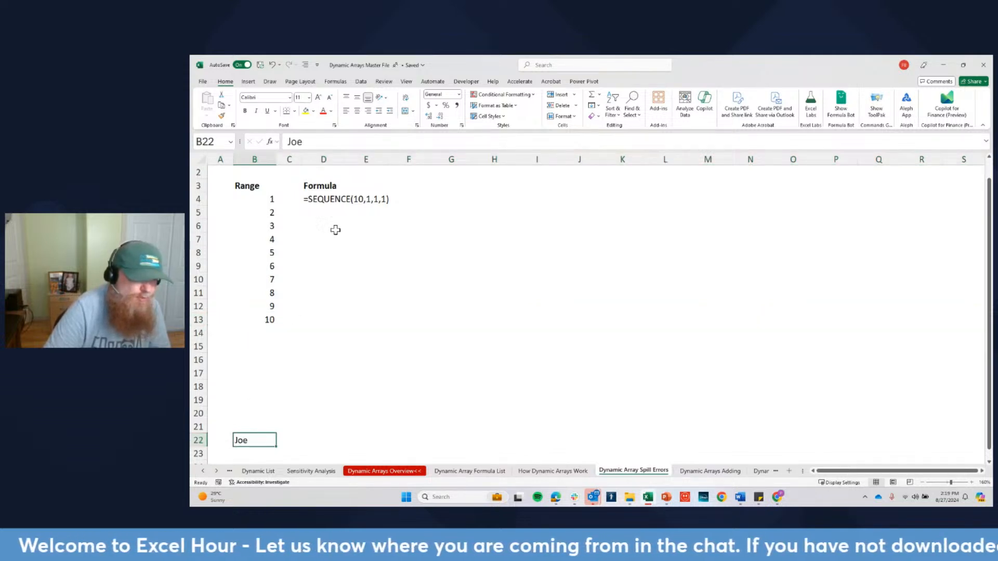
Change the rows argument of the SEQUENCE formula in B4 to 20
click(267, 198)
click(356, 143)
key(BackSpace)
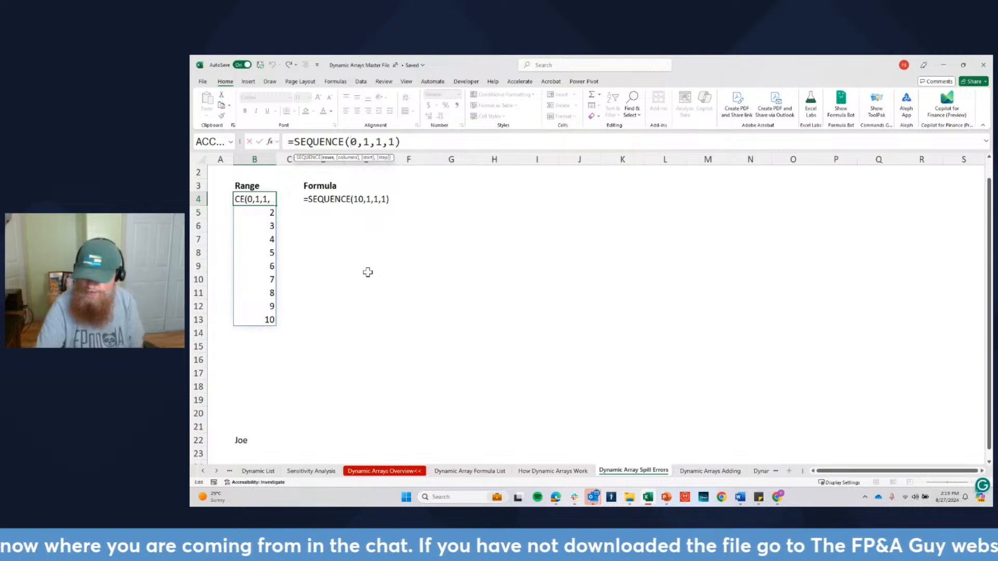
text(2)
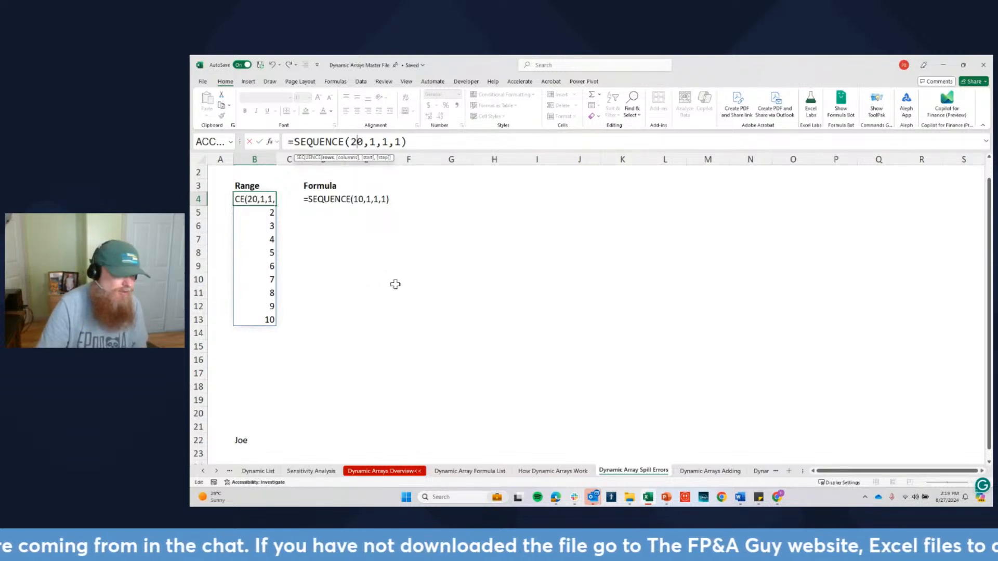
key(ctrl+Return)
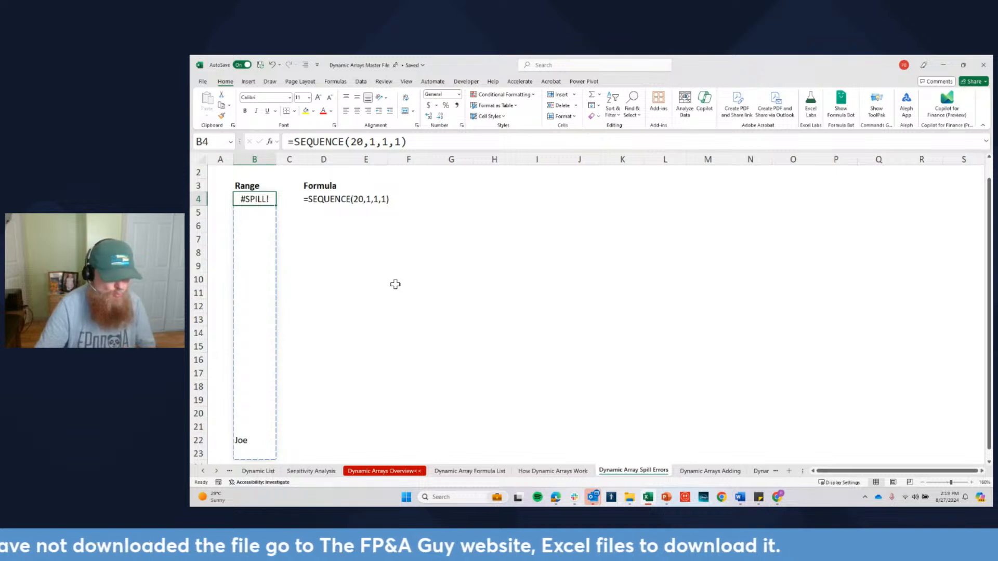
Inspect the outlined spill area below B4 and delete the text entry in B22 that blocks it
click(972, 483)
scroll(599, 309, up, 1)
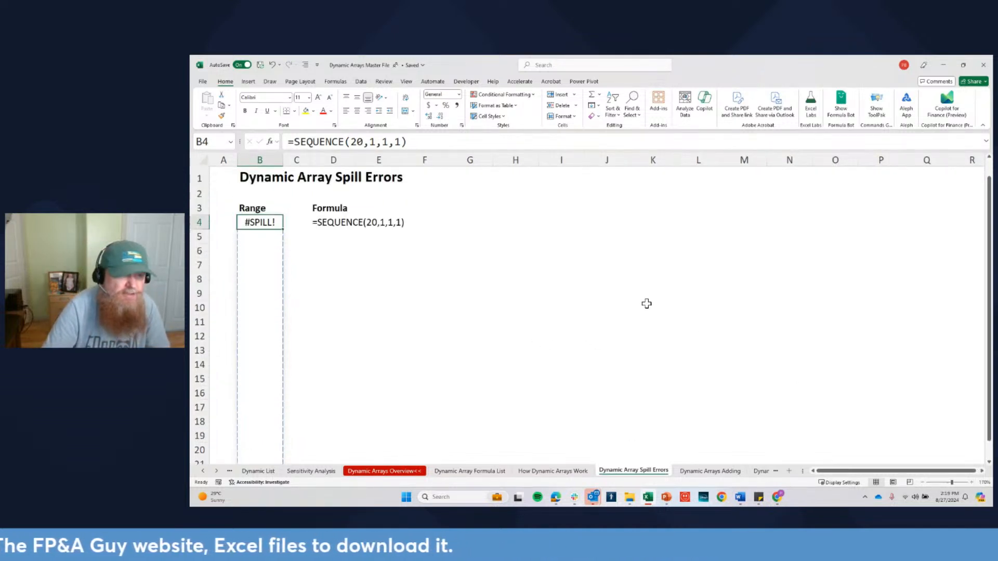
click(971, 482)
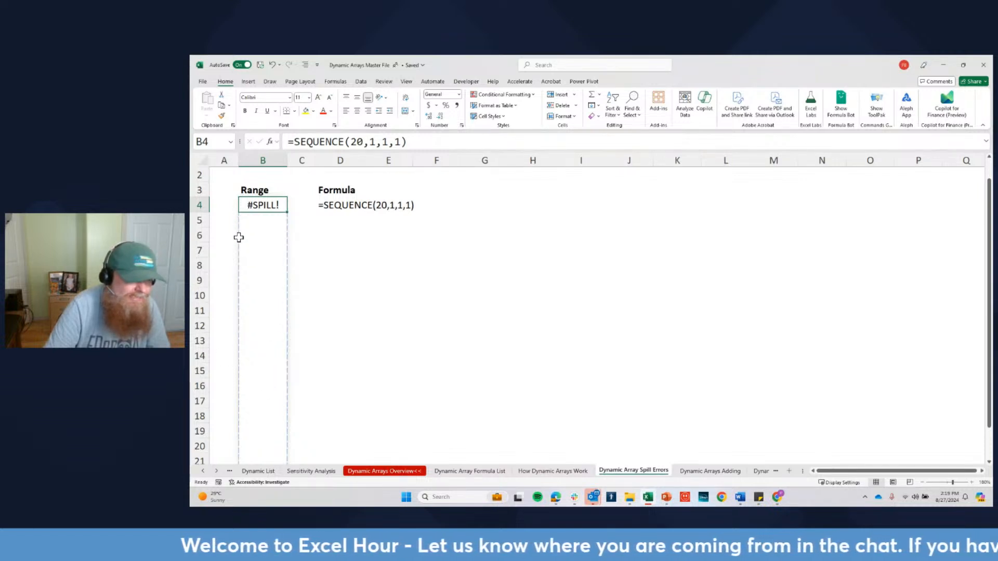
scroll(241, 322, down, 1)
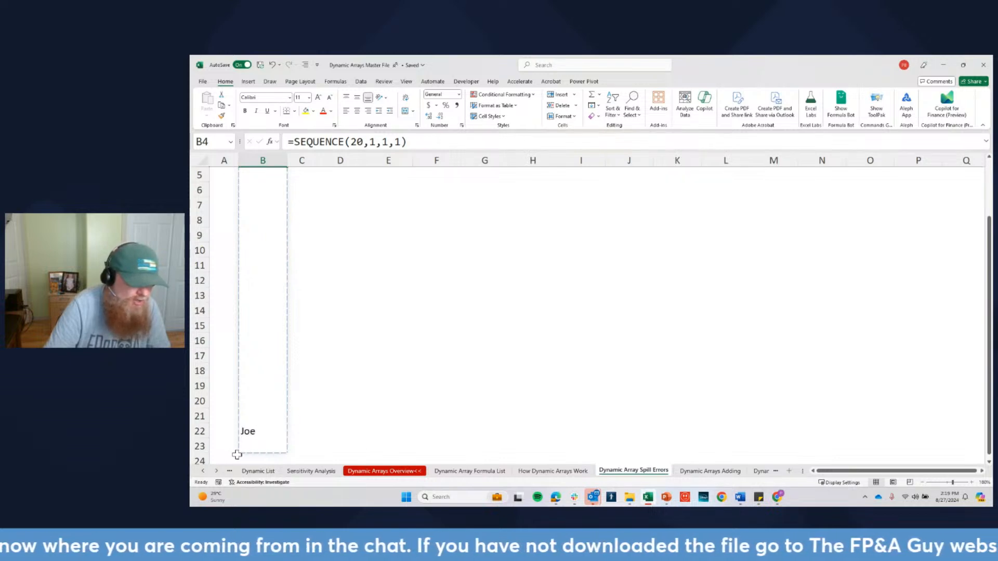
scroll(321, 376, up, 2)
click(326, 366)
scroll(317, 371, down, 3)
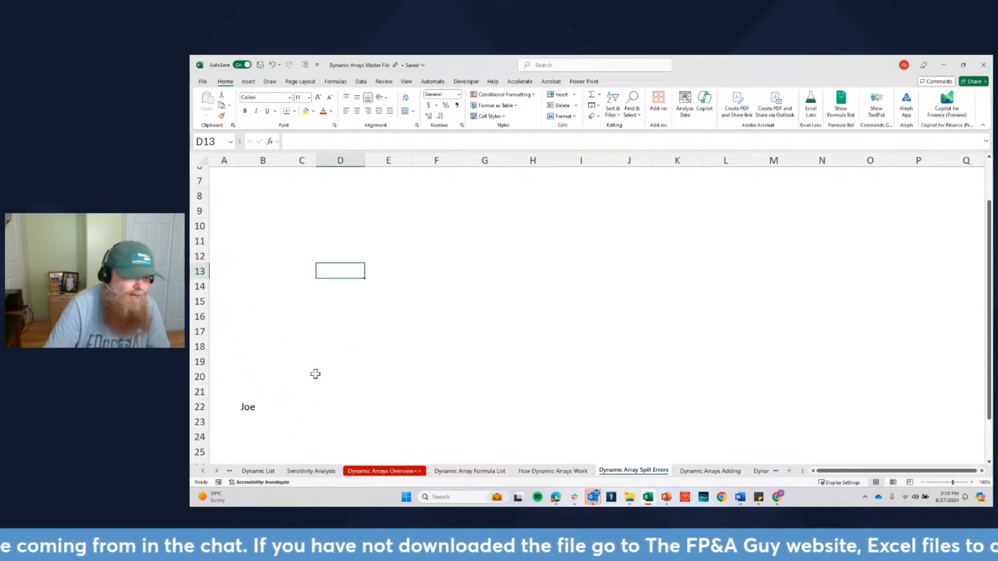
click(259, 363)
key(Delete)
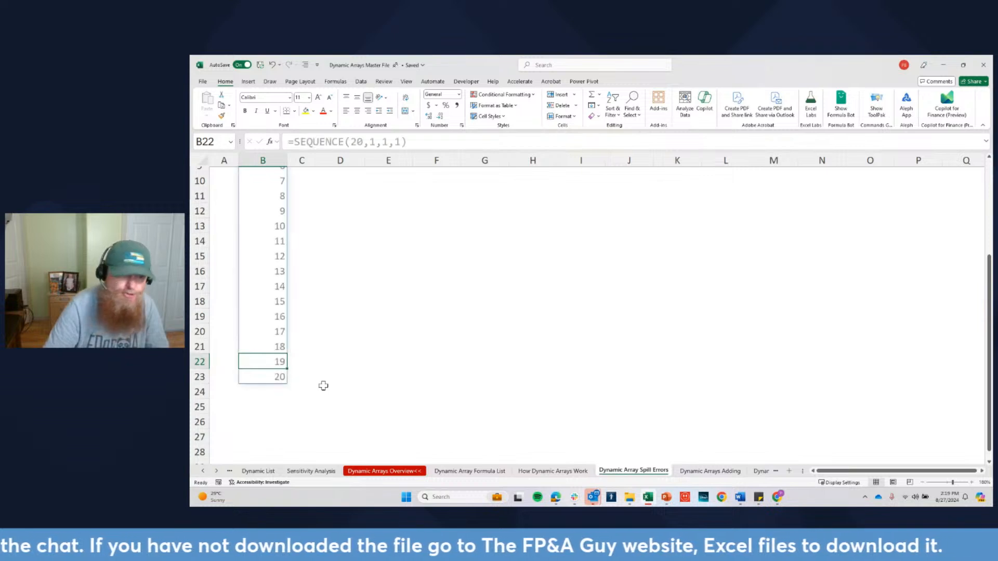
Try a text entry in B21 inside the SEQUENCE spill range, check the formula cell B4, and undo the entry
scroll(257, 439, up, 3)
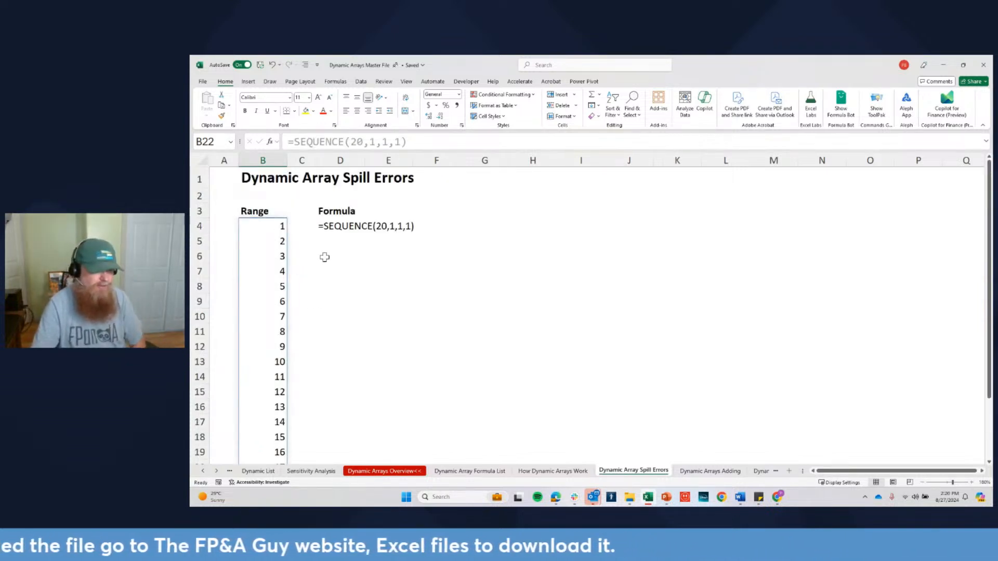
scroll(352, 326, down, 3)
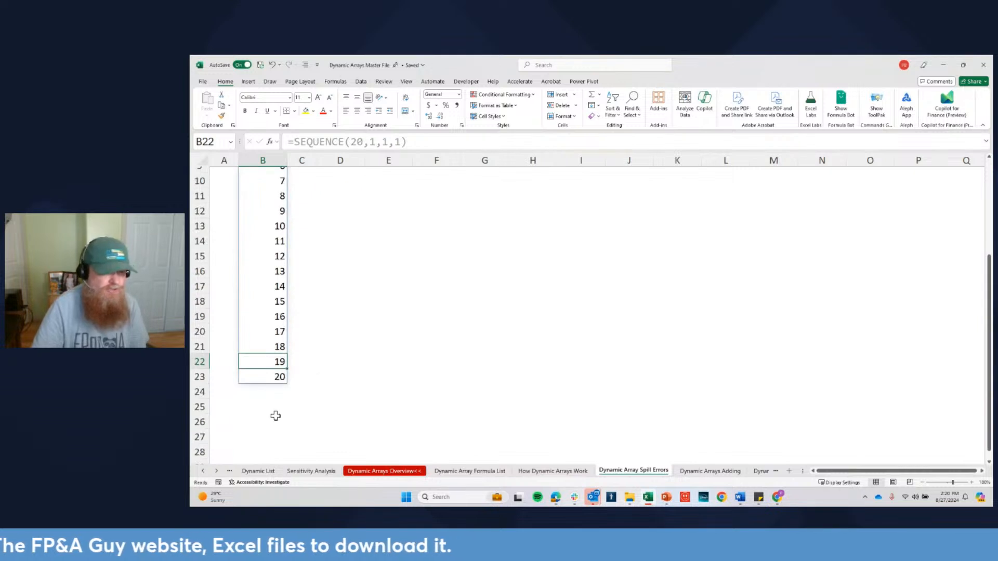
click(276, 418)
text(Pet)
key(Escape)
key(Up)
key(Up)
key(Up)
key(Up)
key(Up)
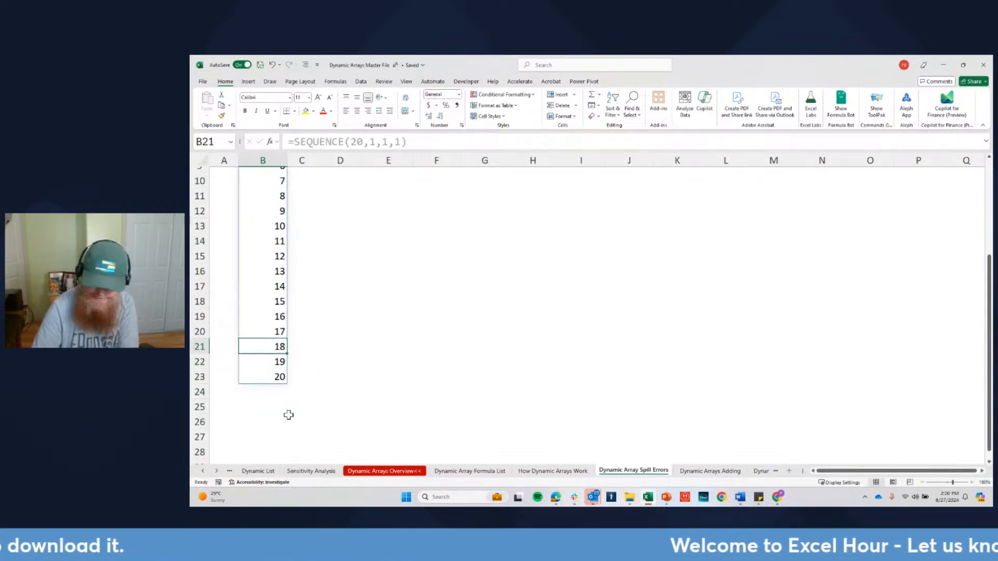
text(Peter)
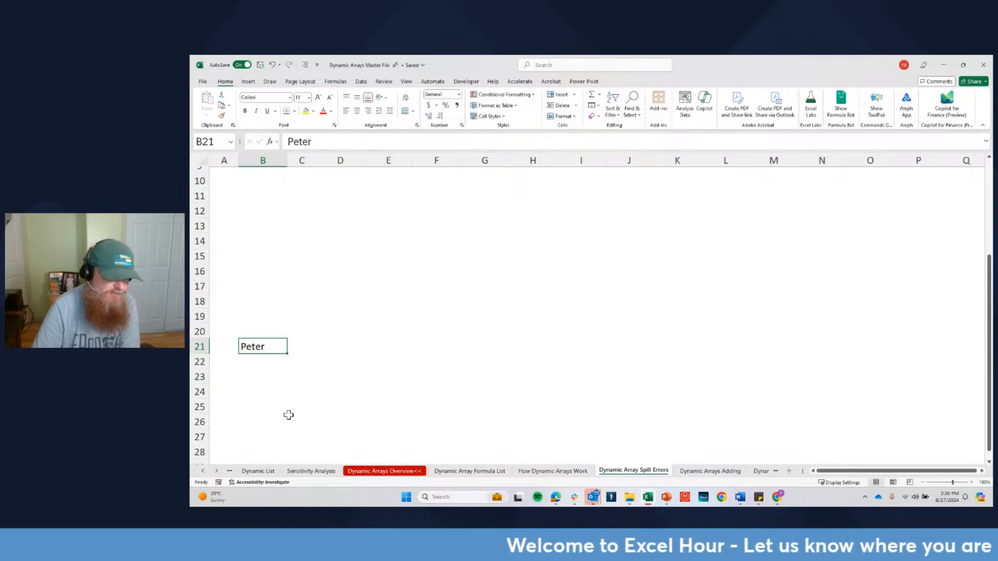
scroll(323, 255, up, 3)
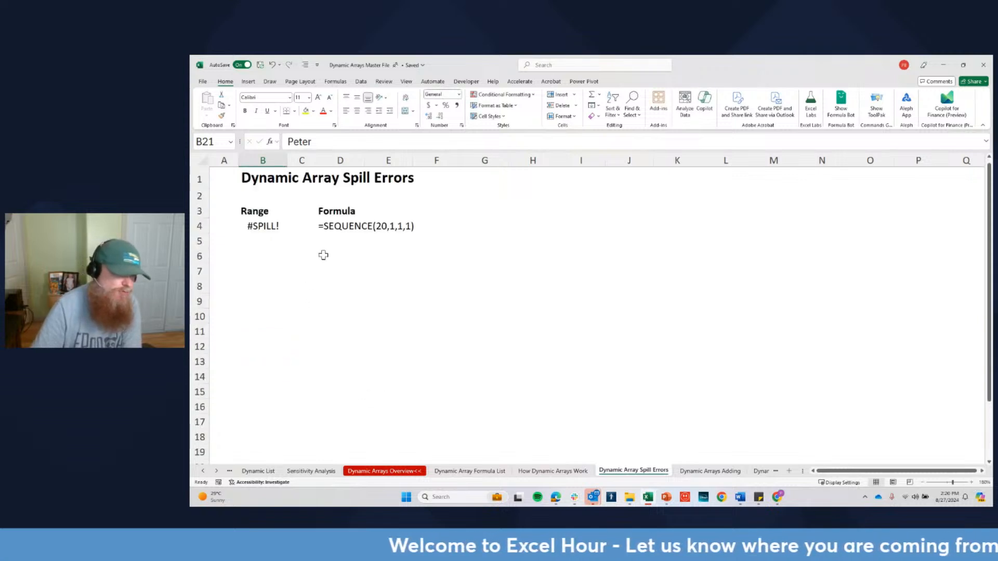
click(277, 226)
key(ctrl+z)
Try a text entry in B17 inside the spill range, undo it, and select the formula cell B4
click(270, 385)
text(John)
key(ctrl+Return)
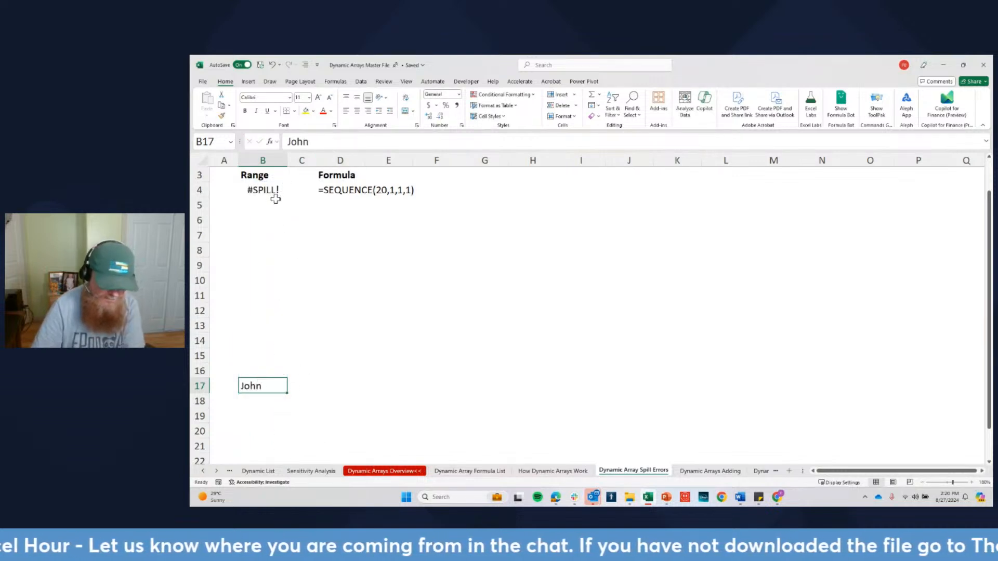
key(ctrl+z)
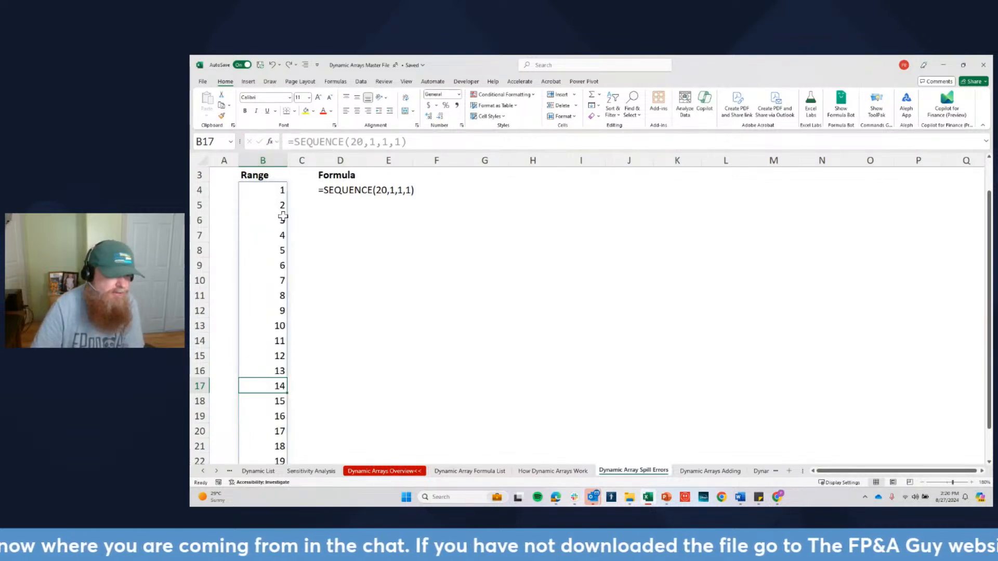
click(280, 193)
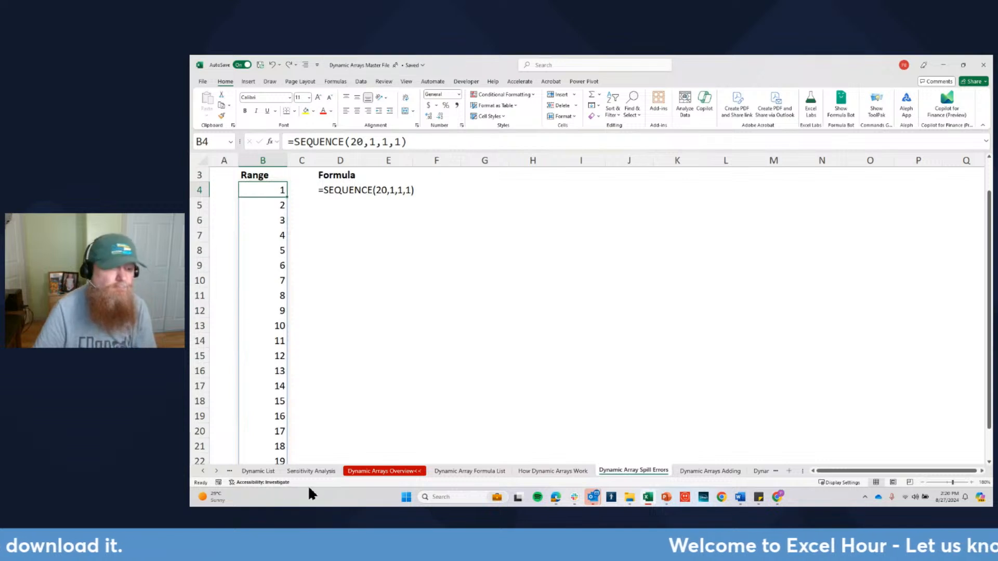
Open the Dynamic Arrays Adding sheet and enlarge its view to 130%
click(216, 471)
click(216, 471)
click(216, 471)
click(515, 470)
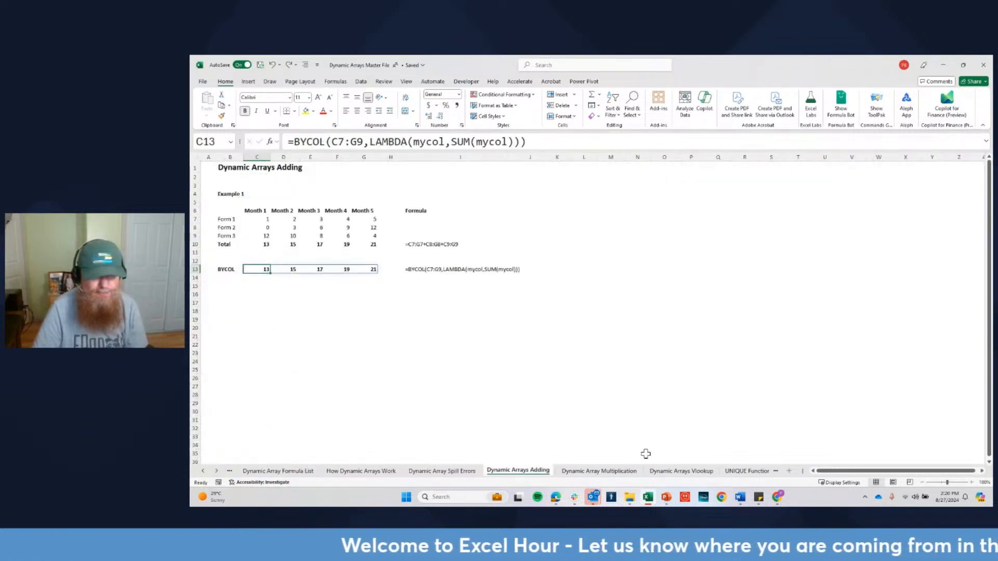
click(972, 483)
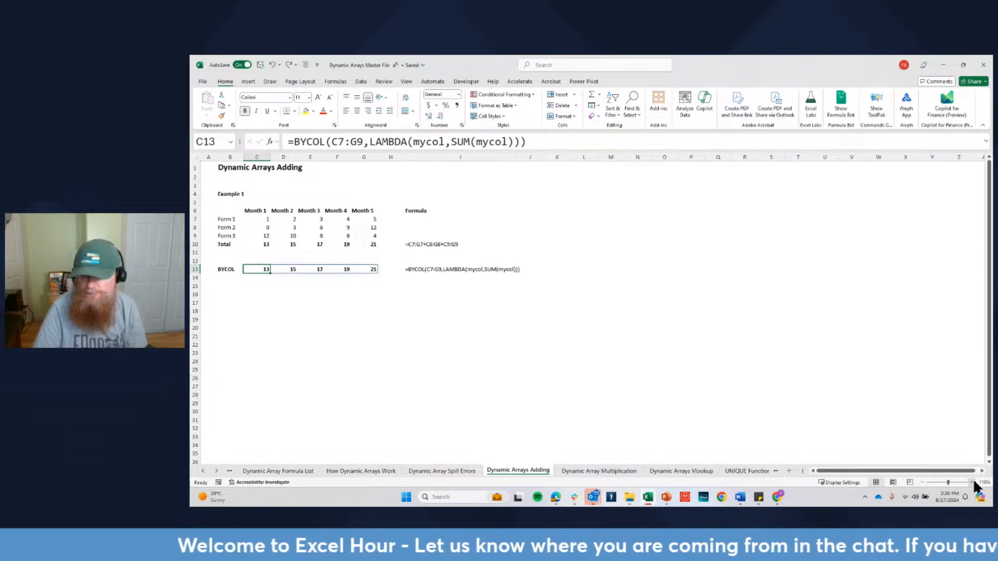
click(973, 482)
click(973, 482)
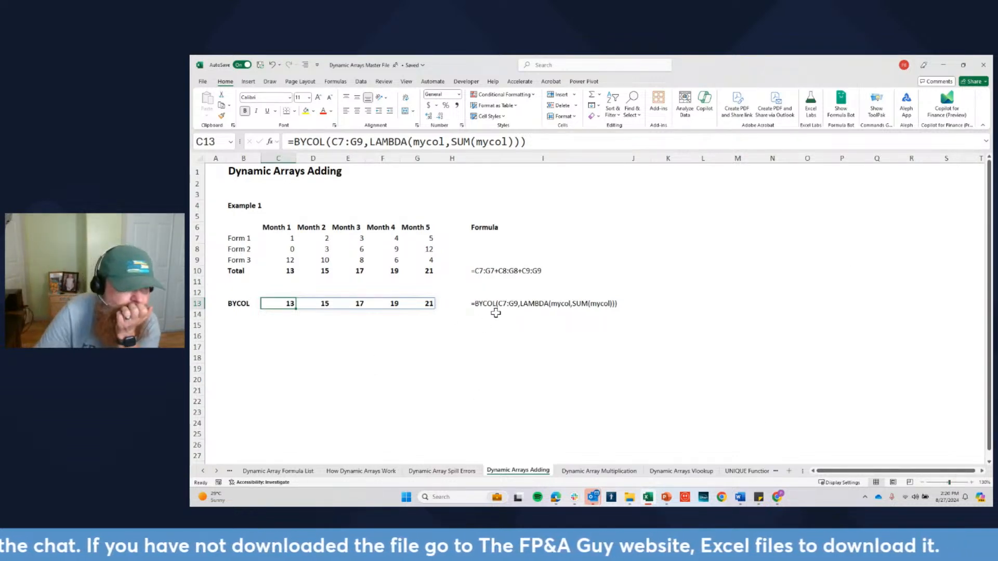
Examine the Month 1 to Month 5 headings and the row ranges added by the Total formula in C10
click(286, 228)
click(316, 230)
click(340, 229)
click(388, 229)
click(402, 229)
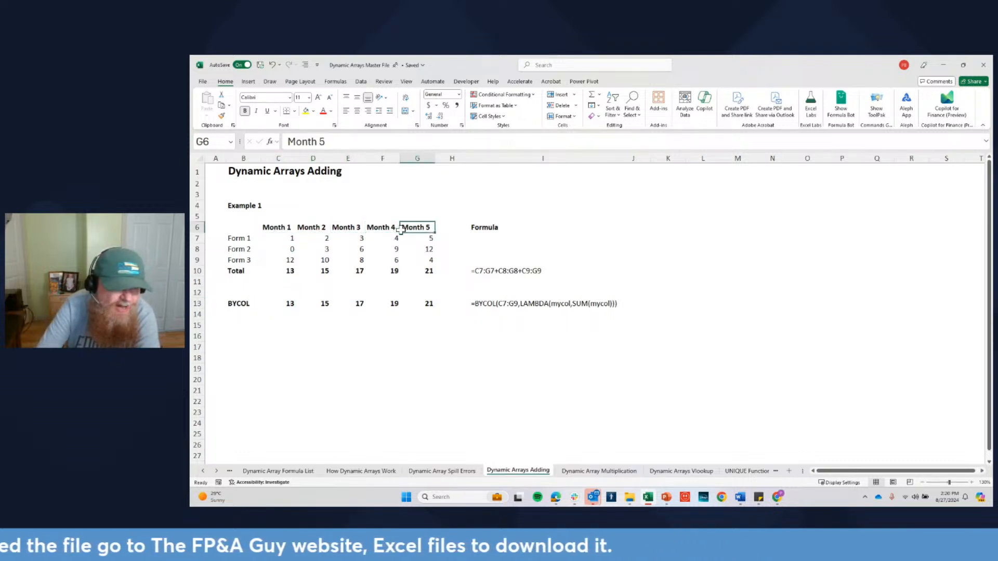
click(285, 238)
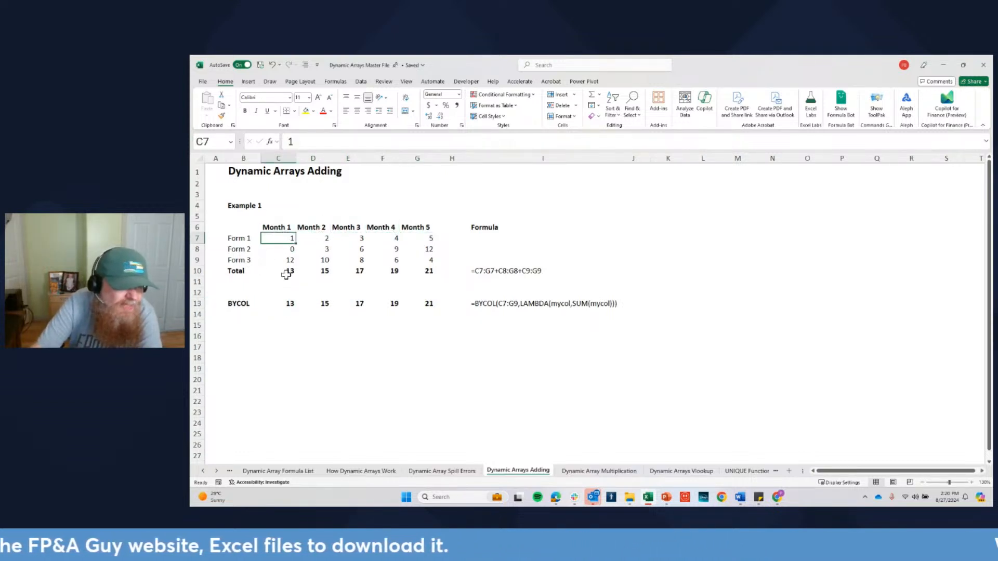
click(284, 271)
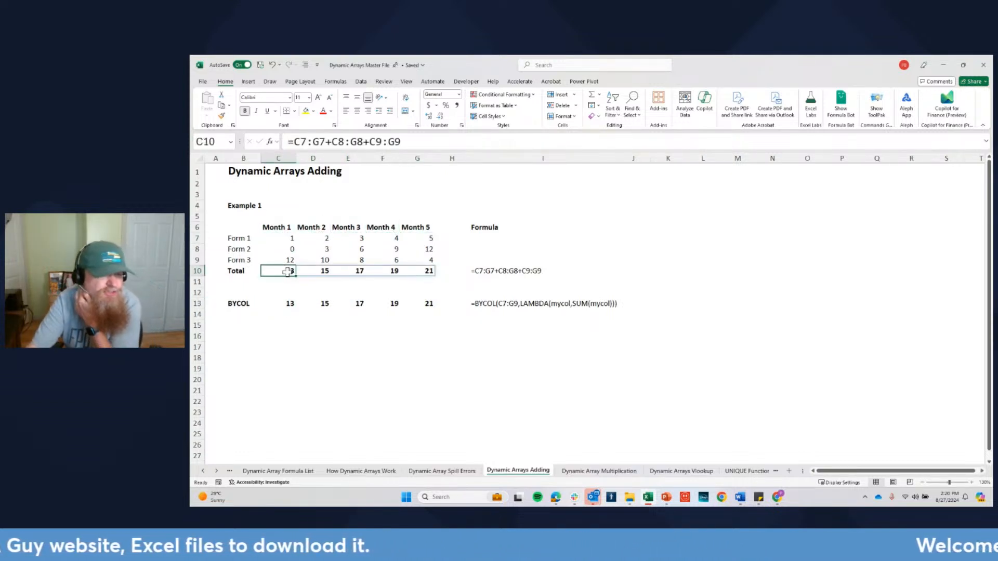
click(325, 141)
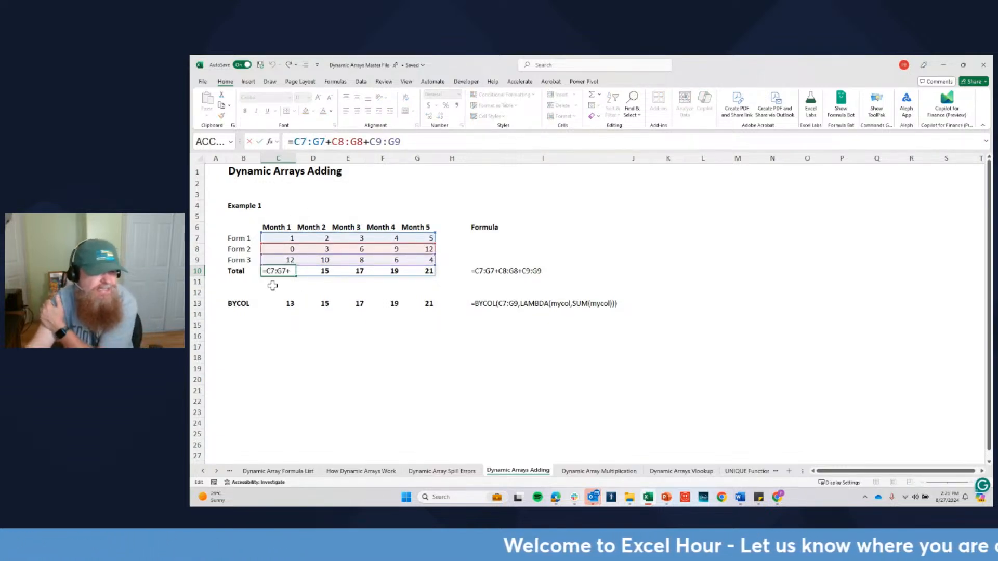
key(Escape)
key(Escape)
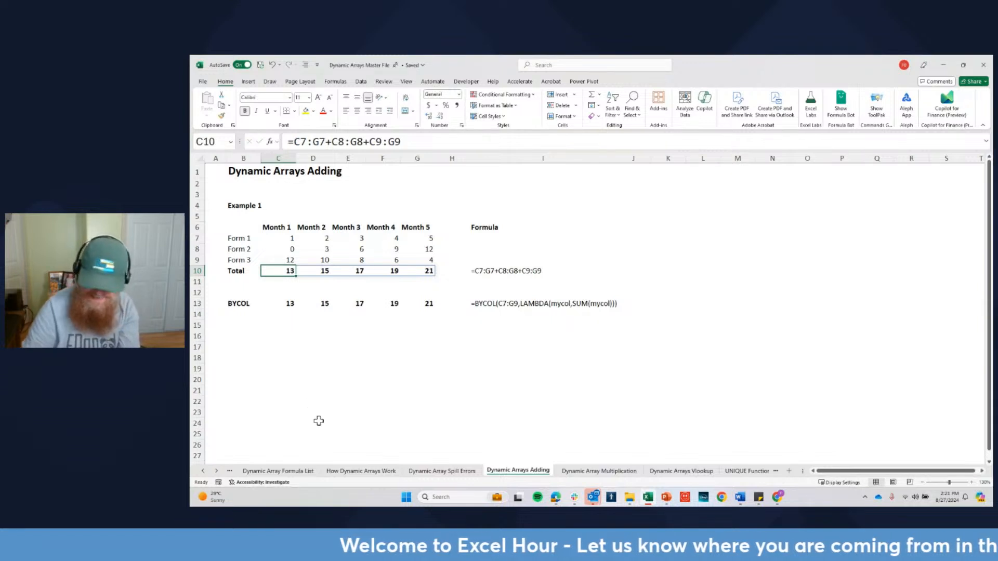
text(=sum()
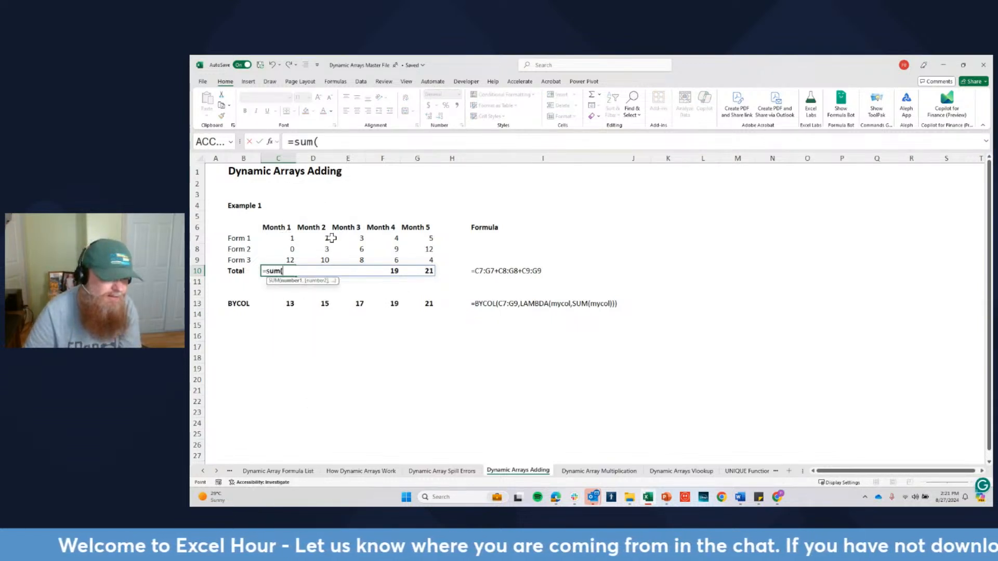
drag(285, 238, 429, 238)
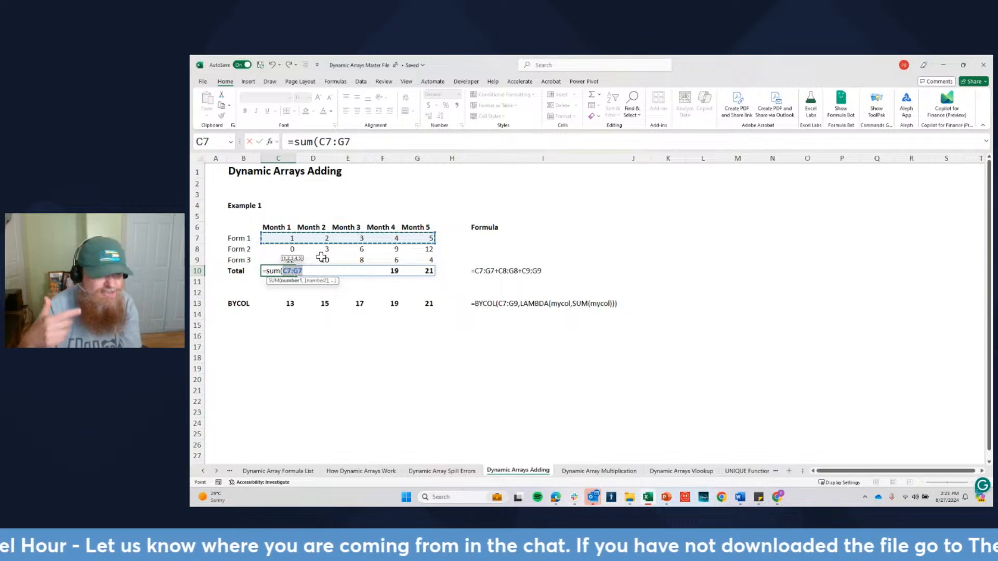
key(Escape)
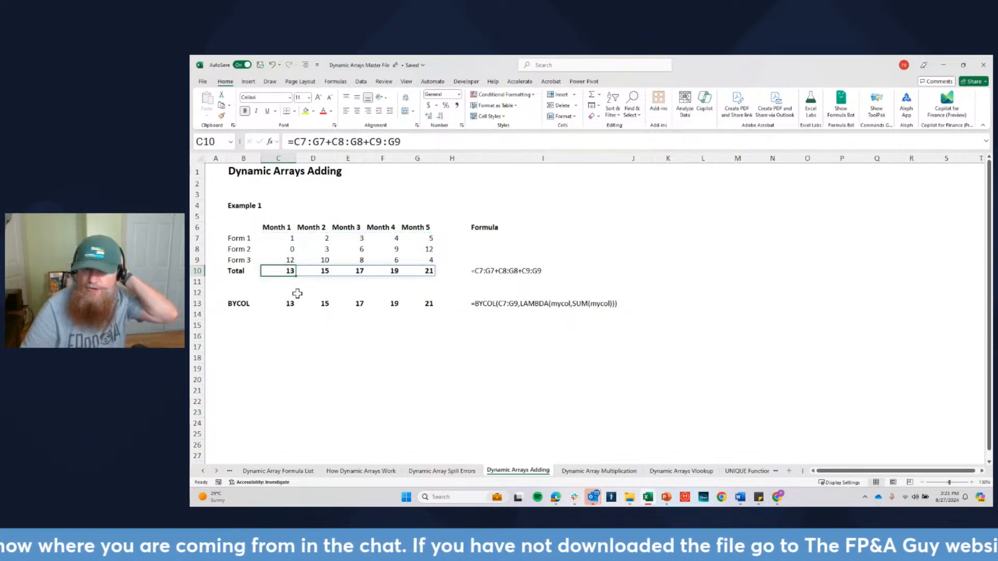
Review the range references in the C10 Total formula and the spill range C10:G10
drag(289, 142, 320, 142)
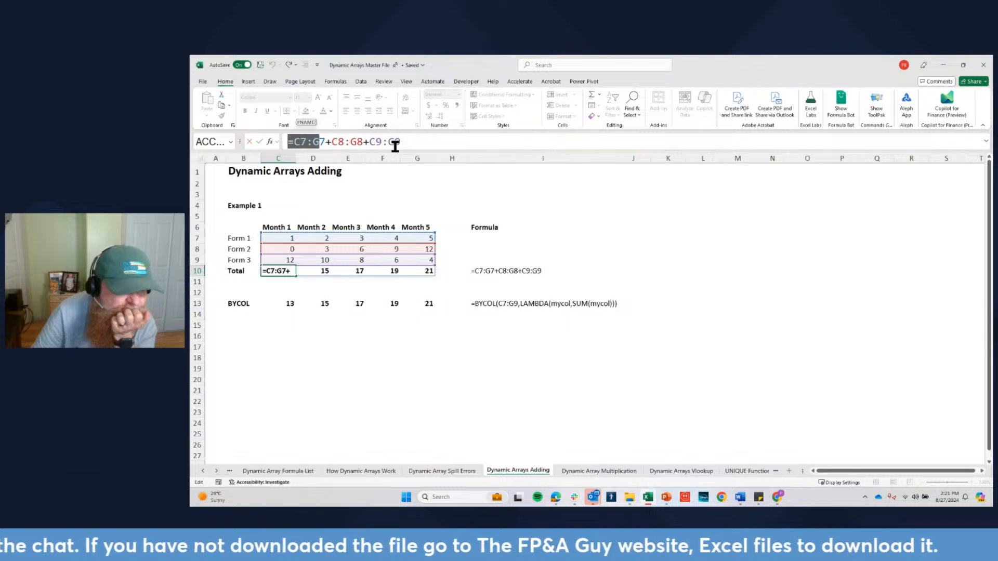
key(Escape)
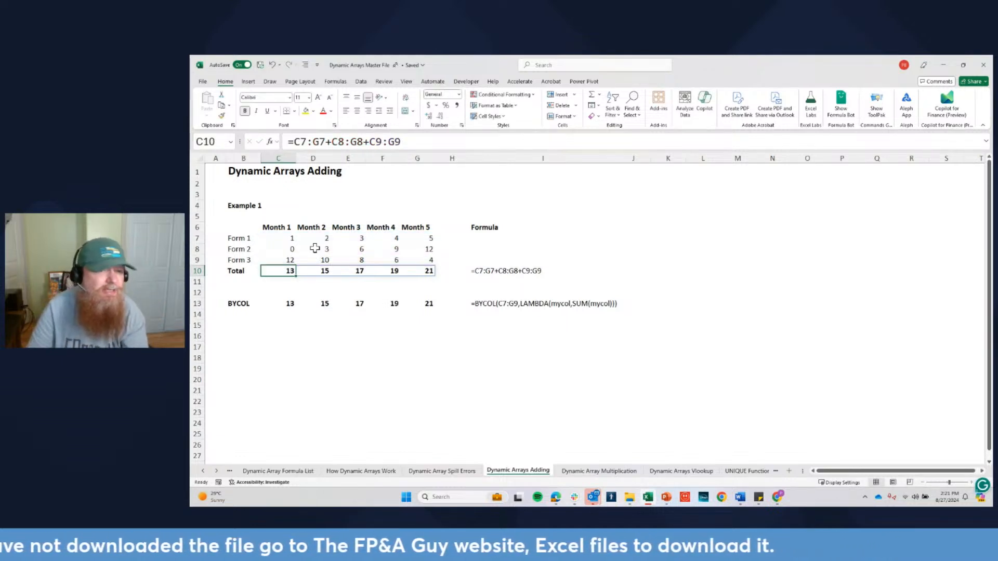
drag(428, 272, 270, 268)
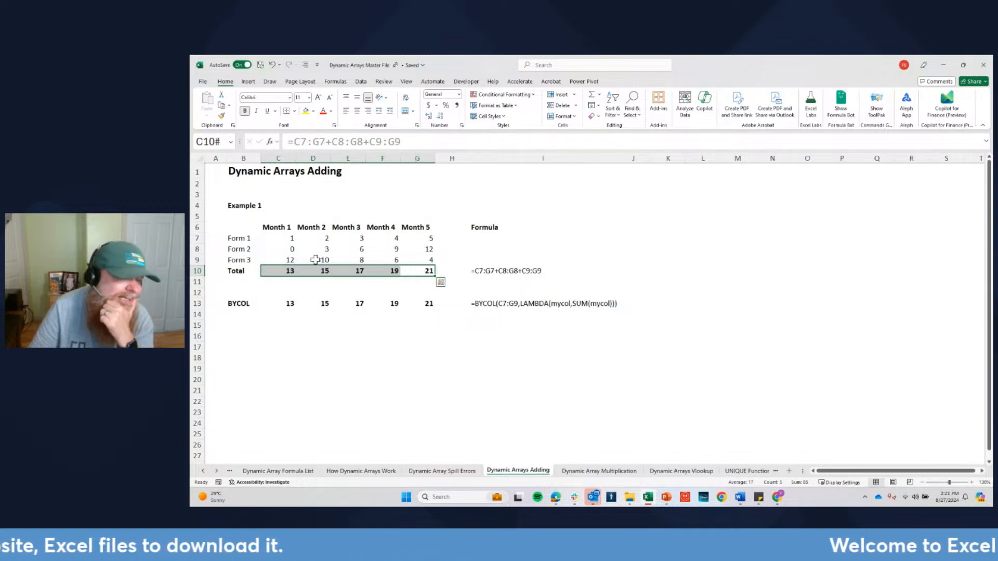
Enter 6 in H7 beside the Form 1 row and select the Month 1 values C7:C9
click(445, 241)
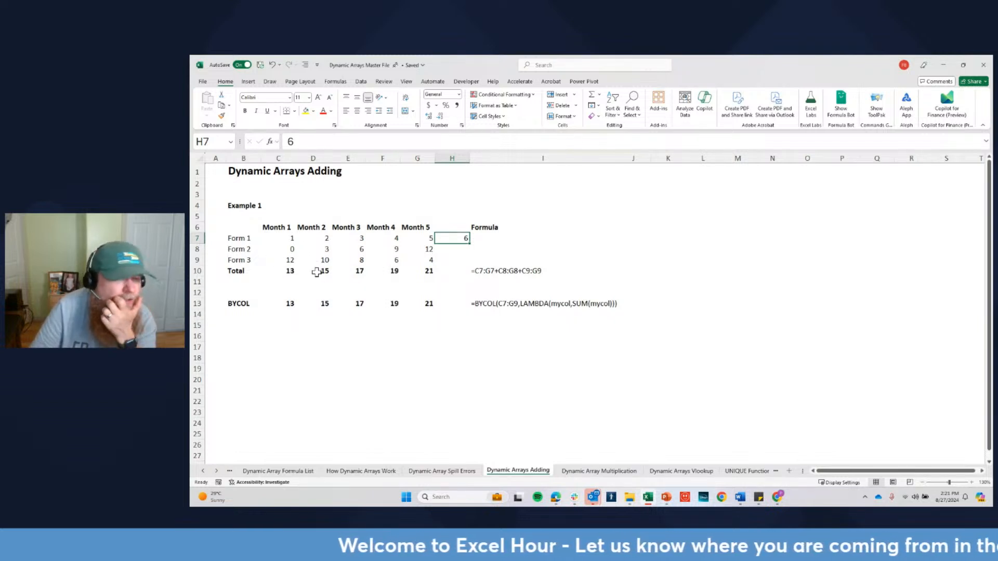
drag(292, 238, 292, 259)
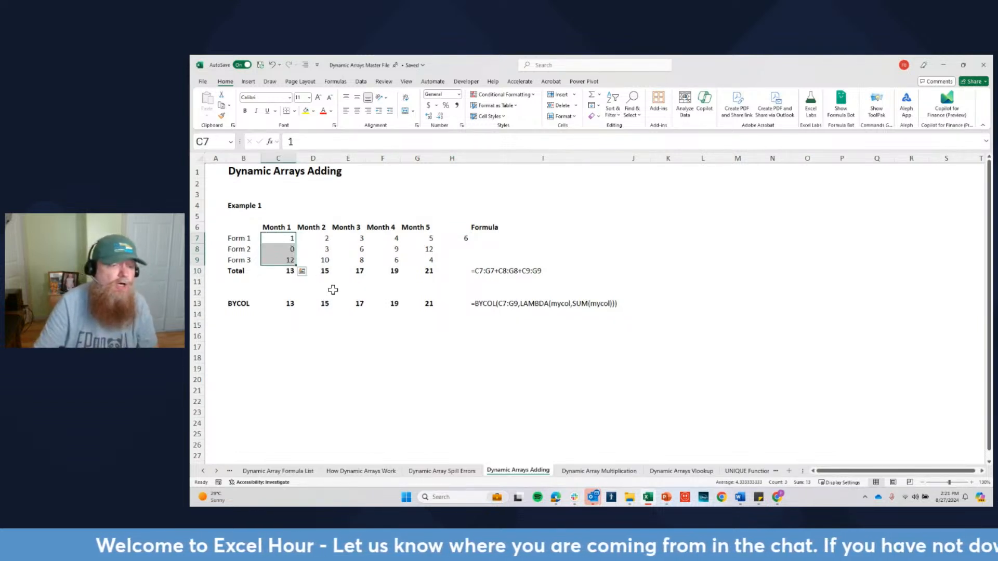
Examine the BYCOL formula in C13, its LAMBDA and SUM parts, and the C7:G9 range it refers to
click(485, 306)
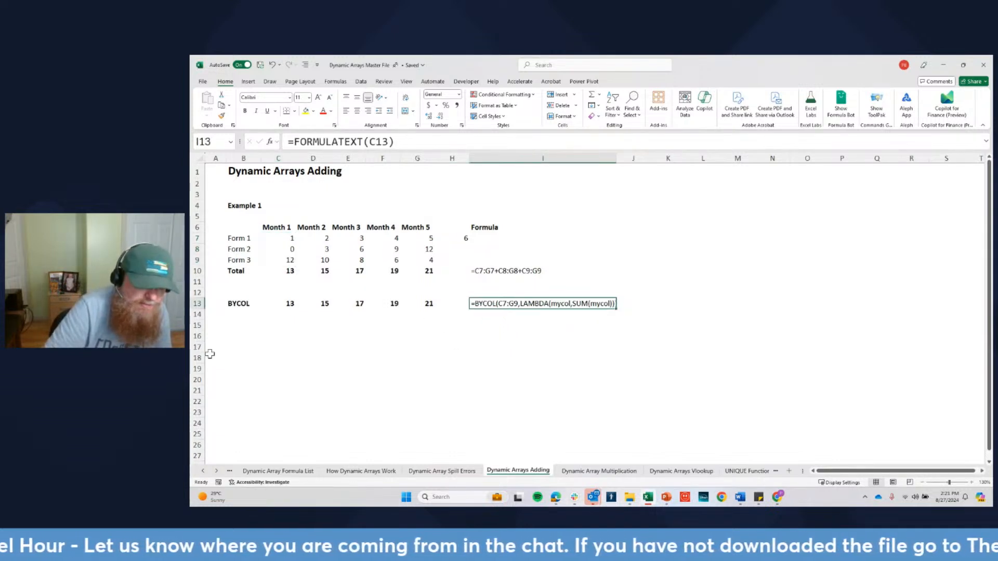
click(292, 304)
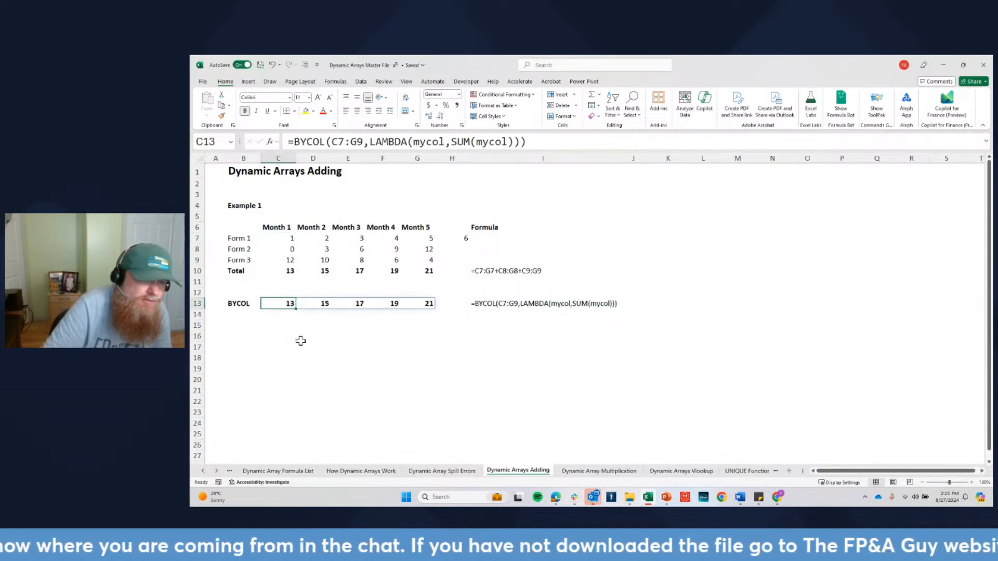
click(341, 142)
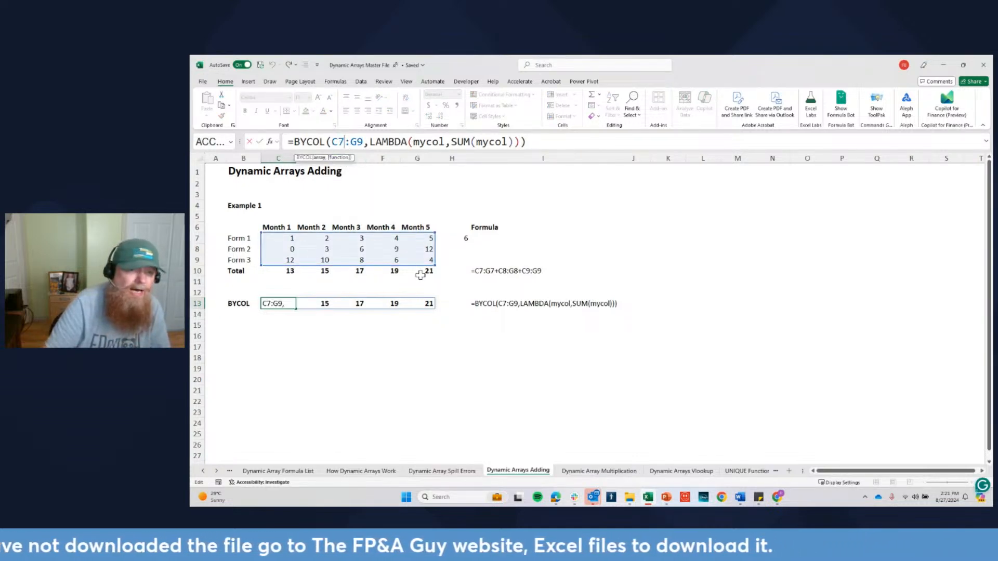
click(346, 142)
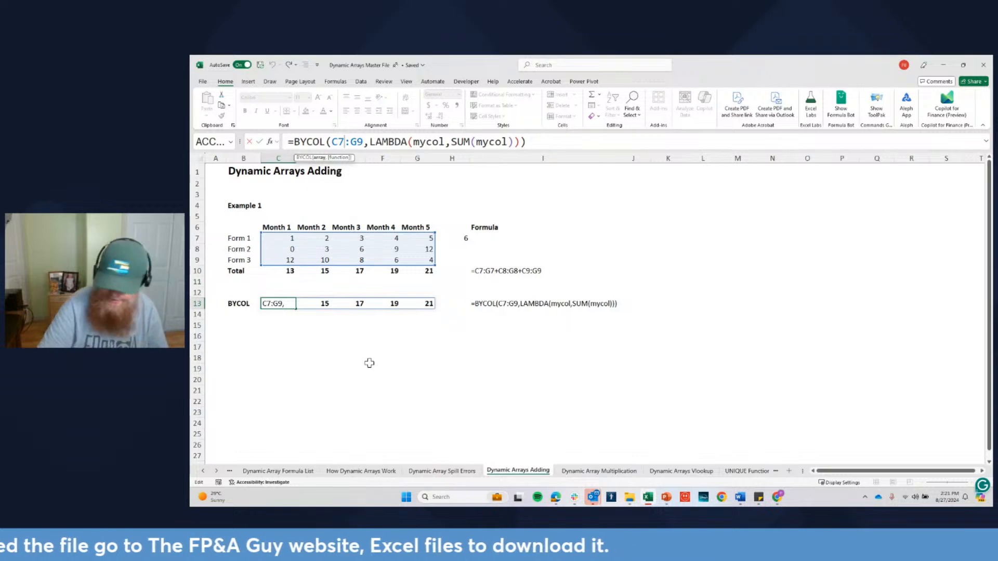
key(ctrl+Return)
key(Up)
key(Right)
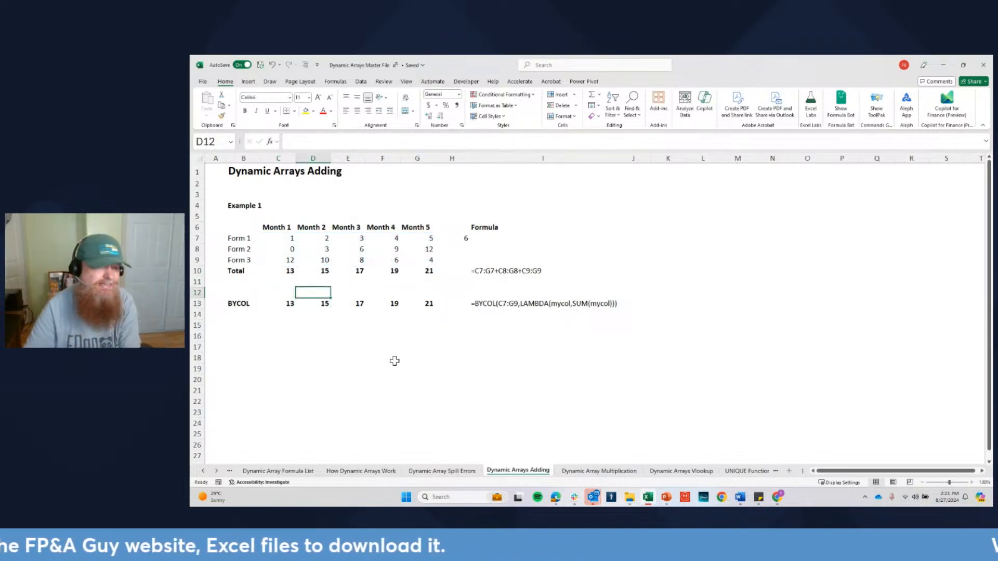
Enter 13 in H8 beside the Form 2 row and 7 in H9 beside the Form 3 row
click(289, 237)
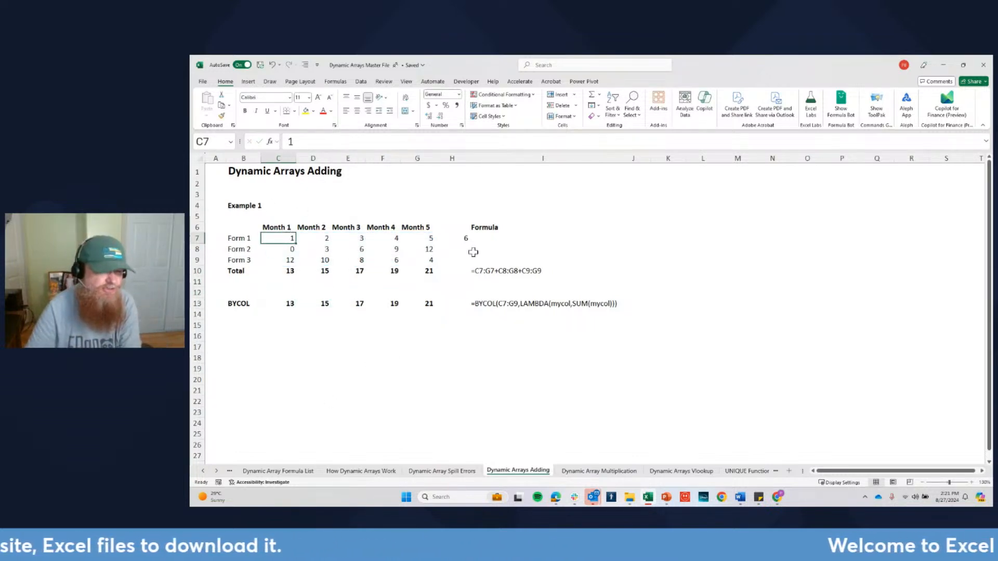
click(463, 238)
key(Down)
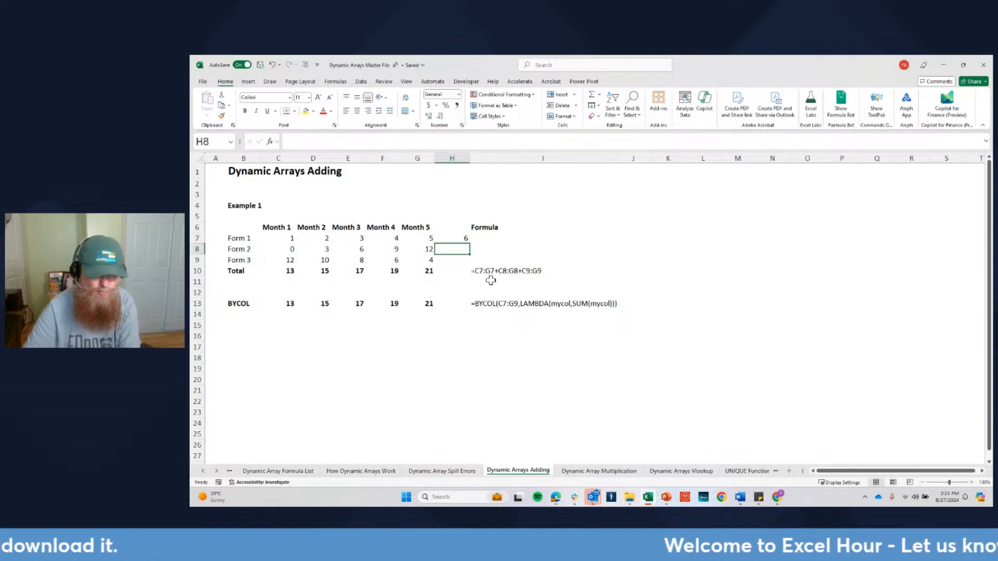
text(13)
key(Return)
text(7)
key(ctrl+Return)
Extend the array range of the BYCOL formula in C13 to C7:H9
click(286, 303)
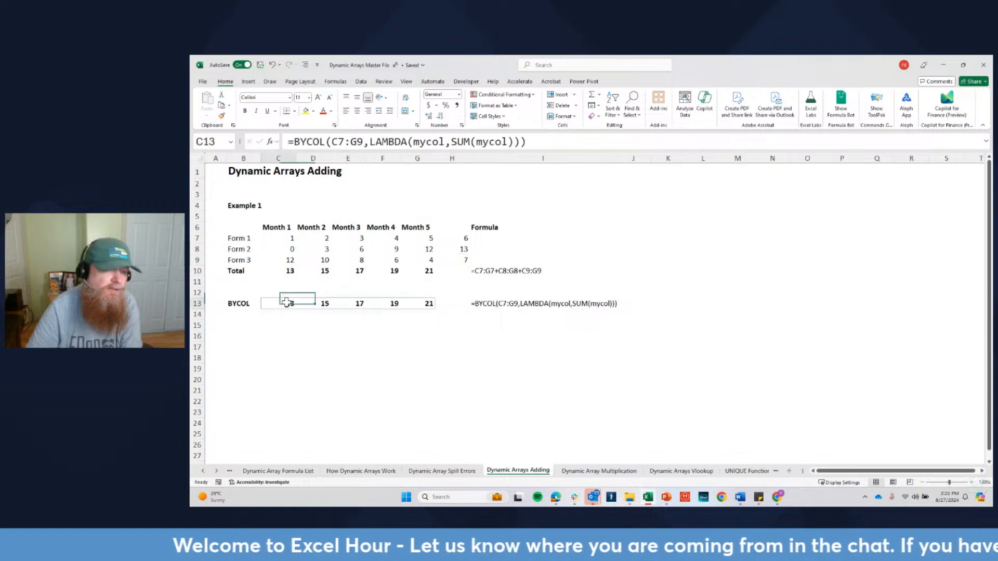
click(362, 141)
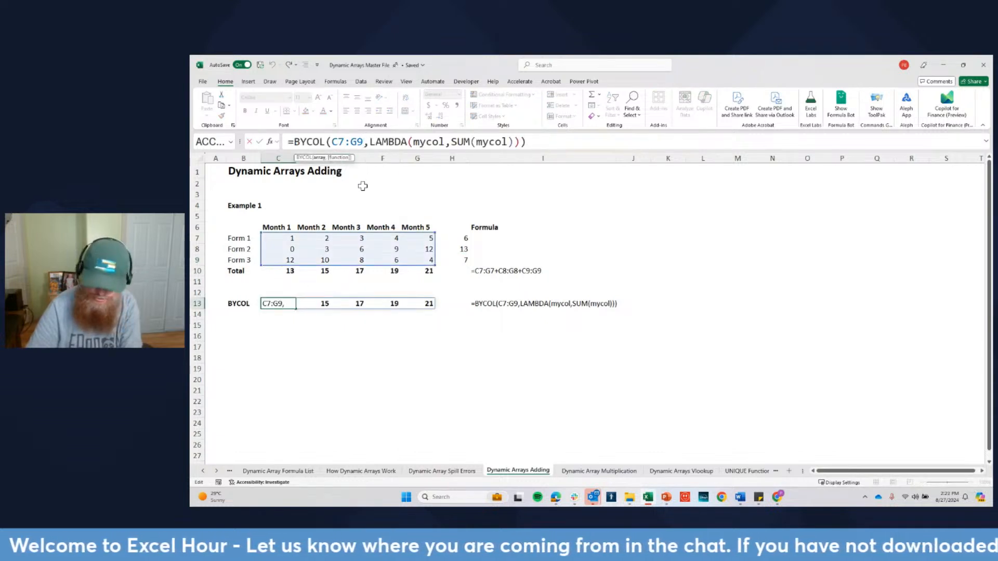
key(BackSpace)
key(BackSpace)
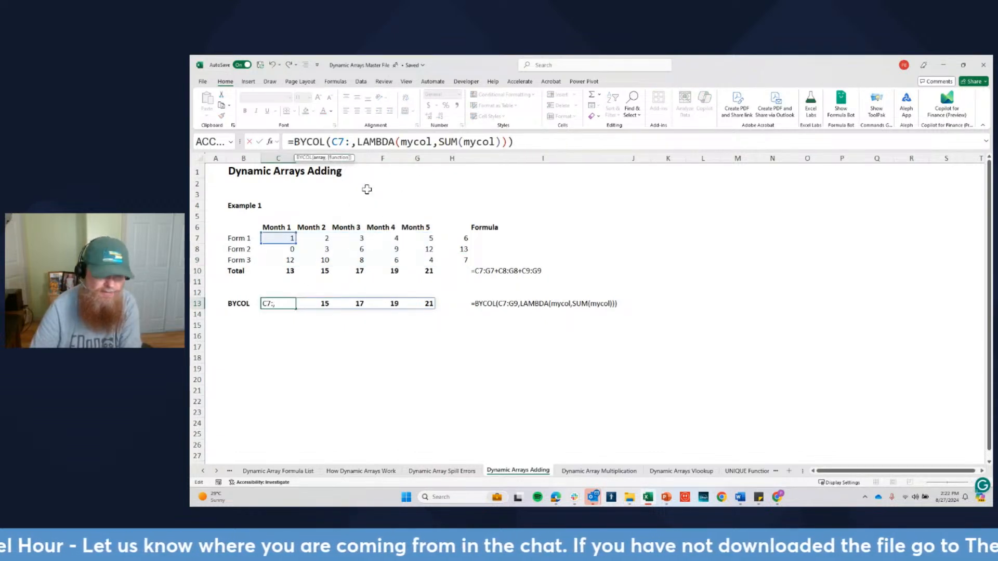
text(H)
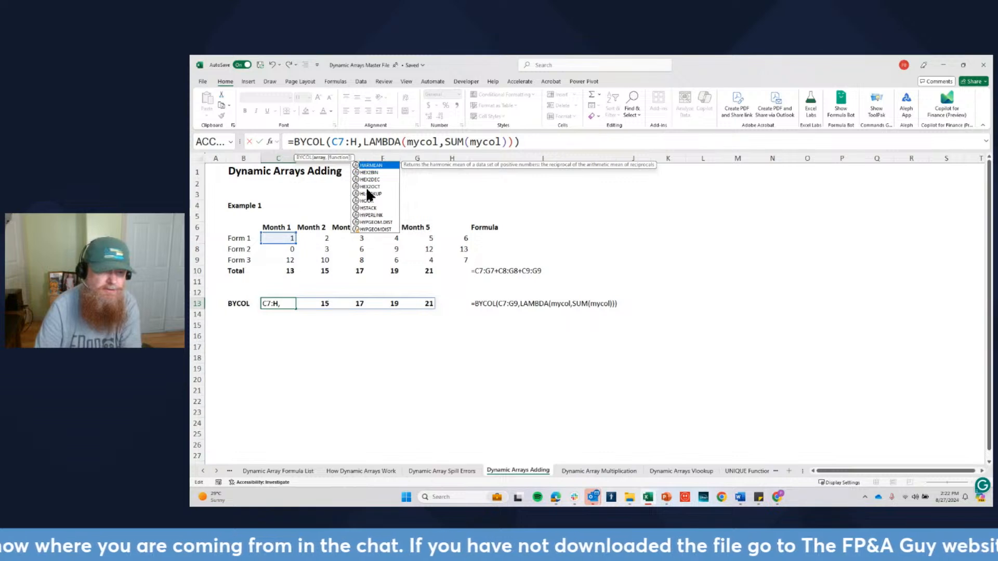
text(9)
key(Return)
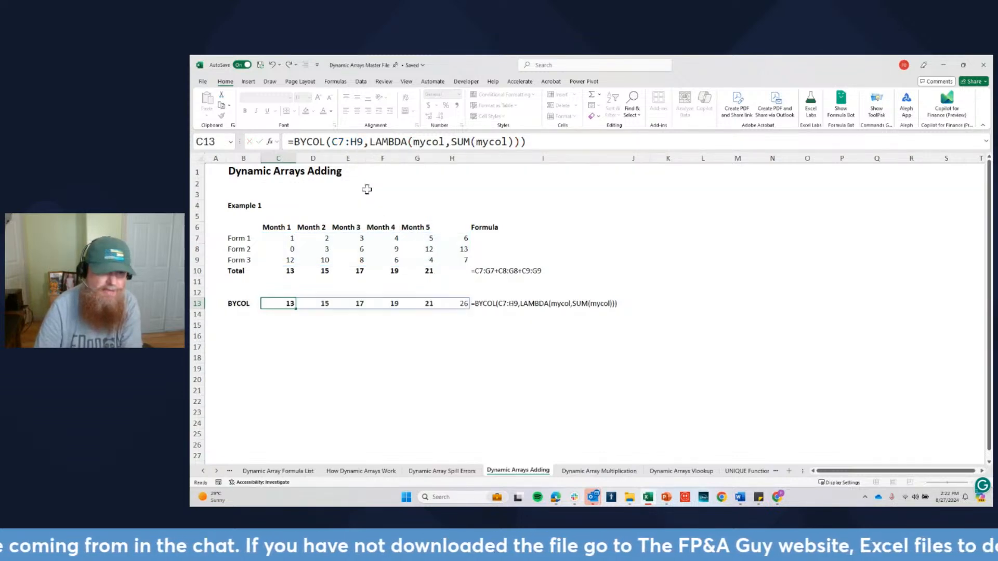
Compare the row ranges added by the Total formula in C10 with the single range used by BYCOL in C13
click(290, 272)
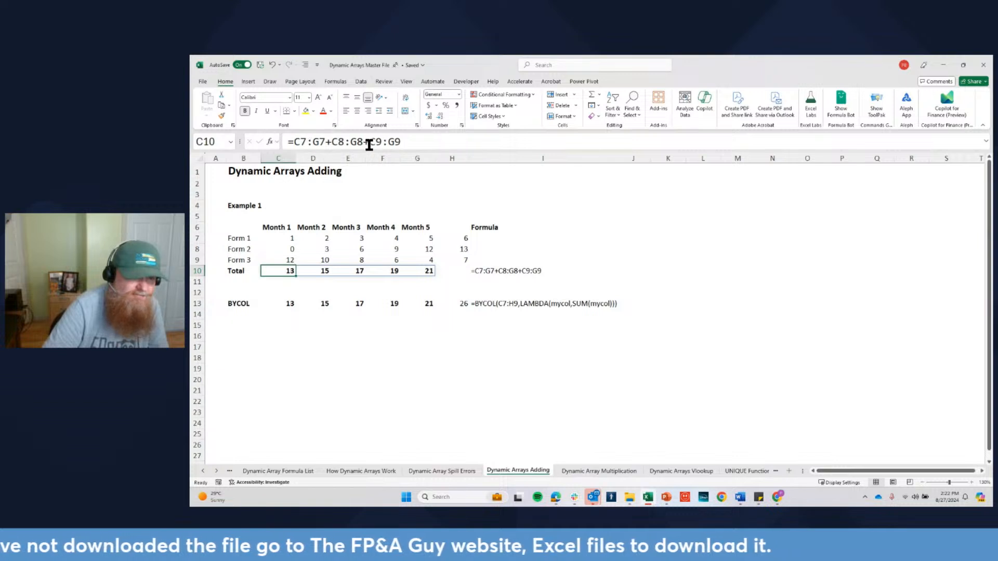
click(291, 305)
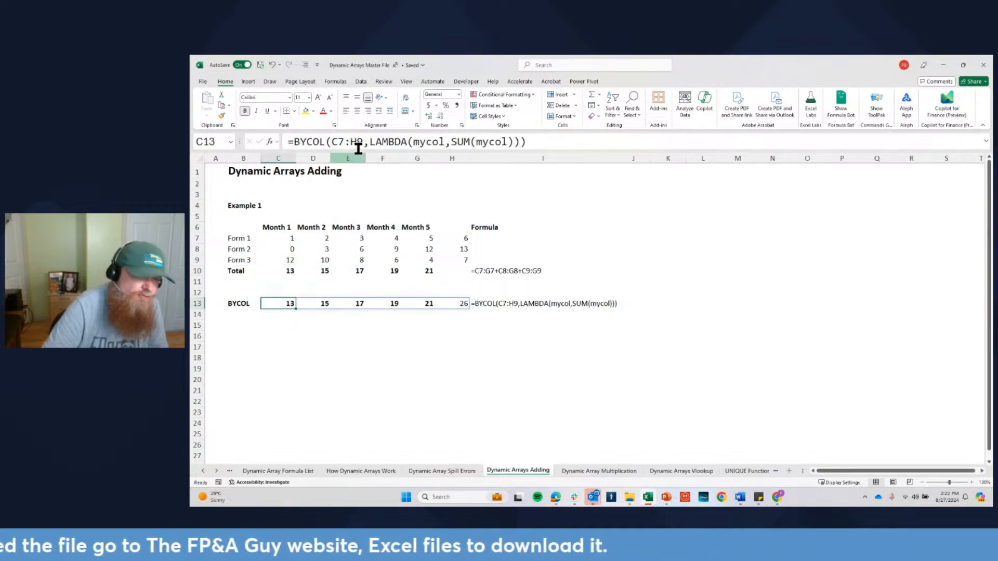
drag(334, 140, 363, 140)
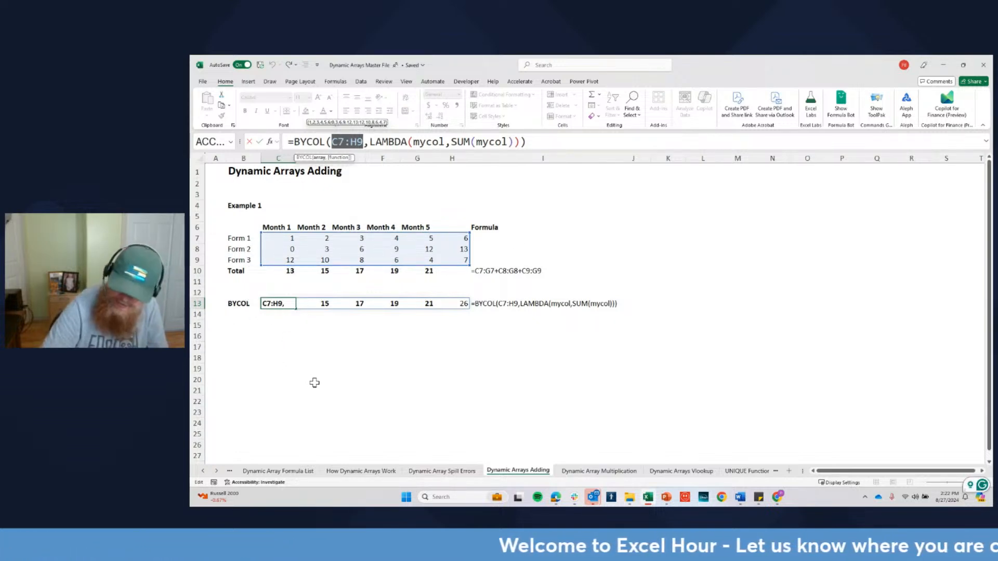
key(Escape)
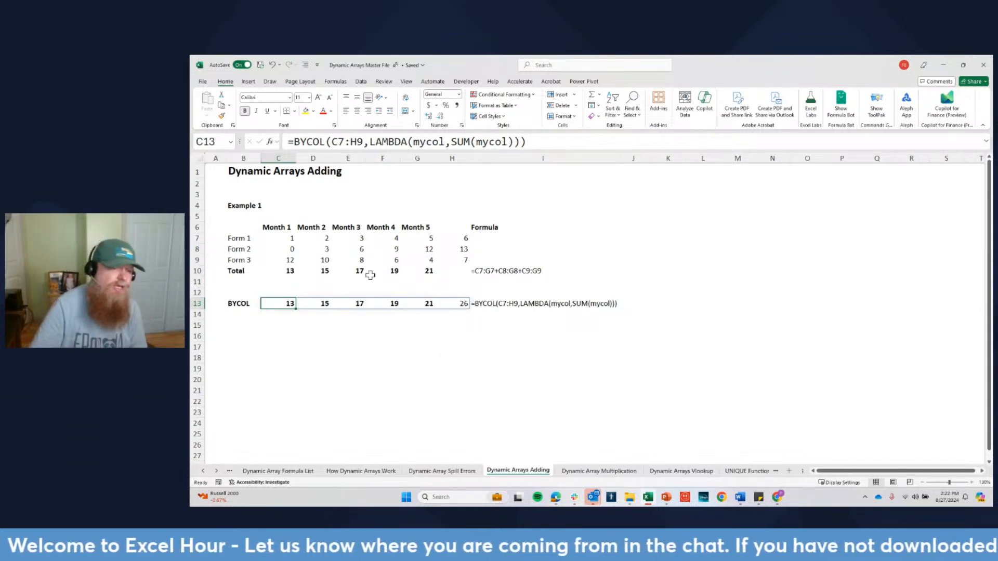
click(278, 273)
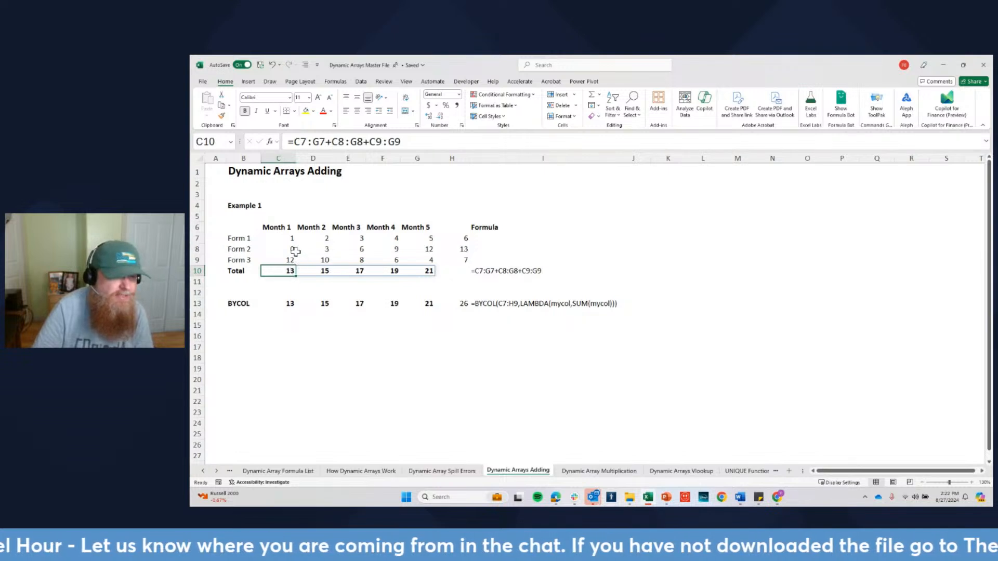
double_click(306, 142)
drag(306, 143, 422, 139)
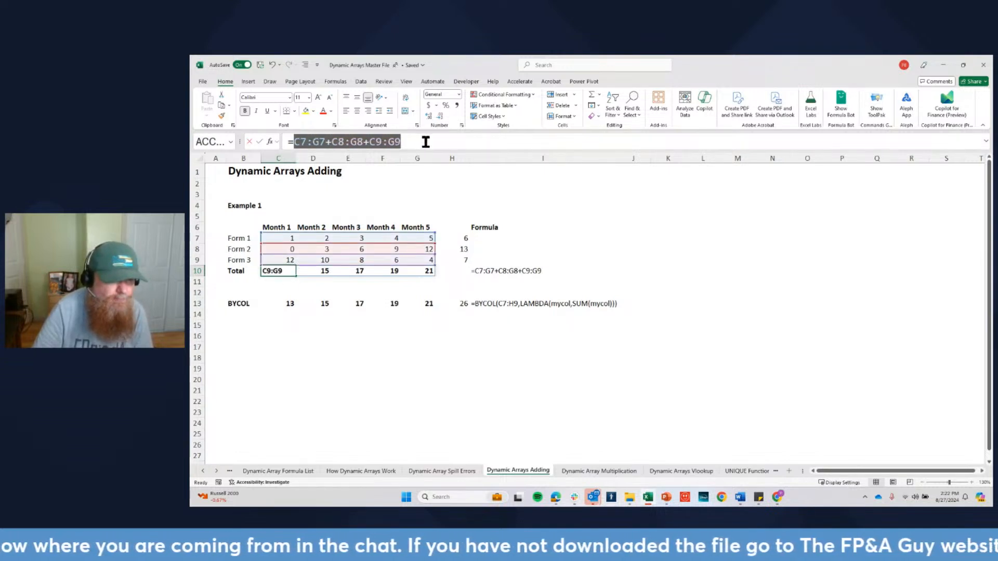
key(Escape)
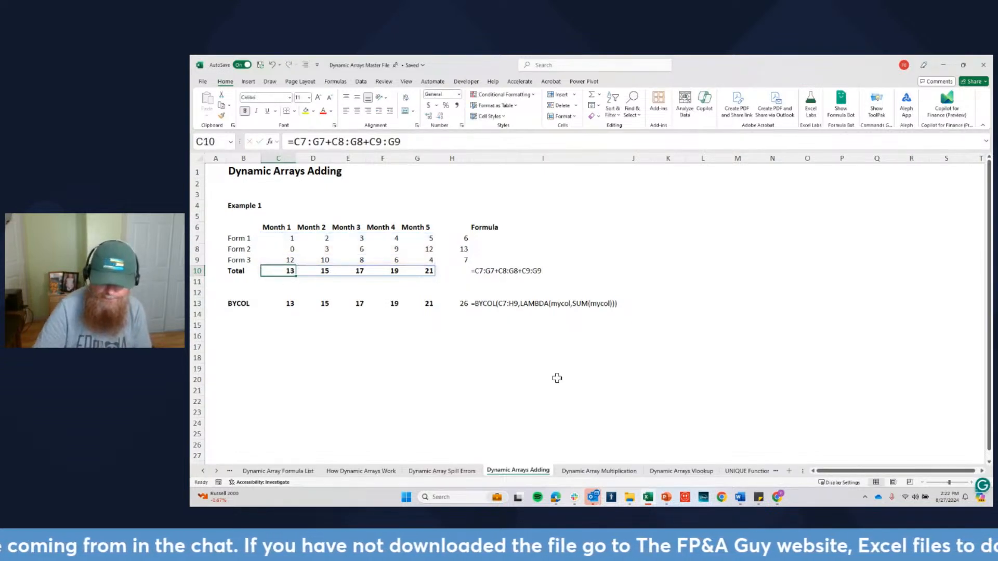
Open the Dynamic Array Multiplication sheet and enlarge its view to 150%
click(591, 472)
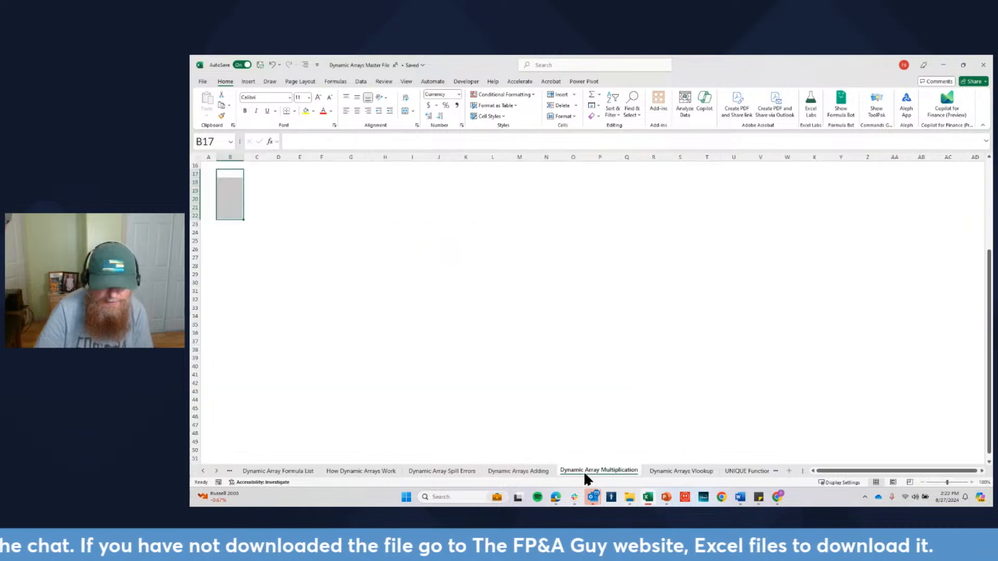
scroll(685, 353, up, 1)
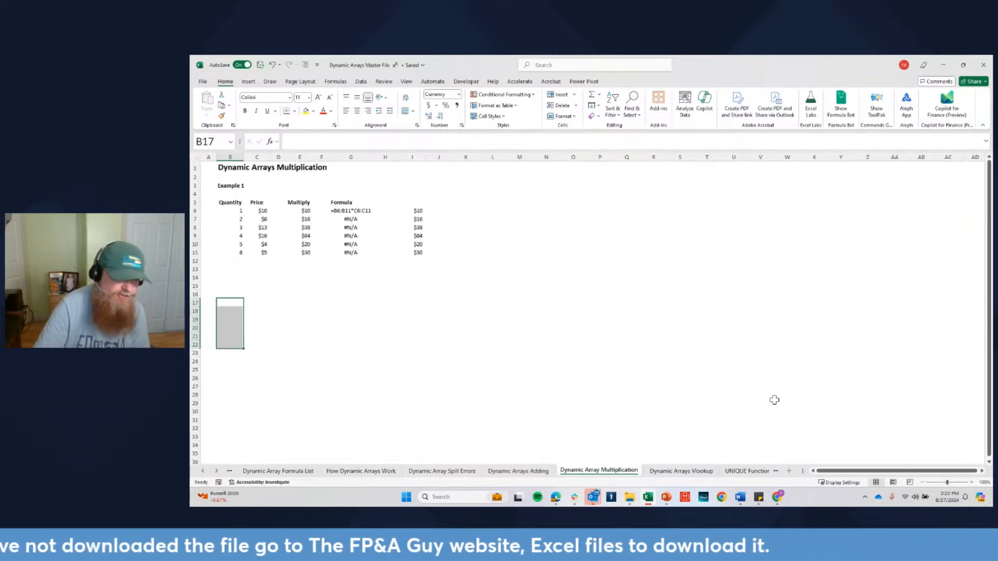
click(972, 482)
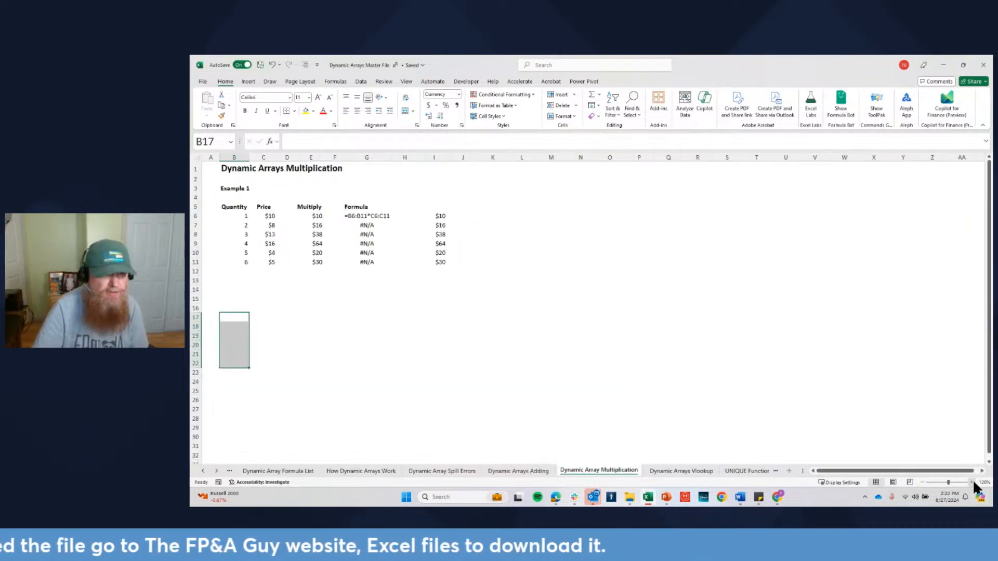
click(972, 481)
click(972, 482)
click(972, 482)
click(972, 482)
Examine the Quantity and Price columns, the Multiply formula in E6 and its spill range E6:E11
click(270, 239)
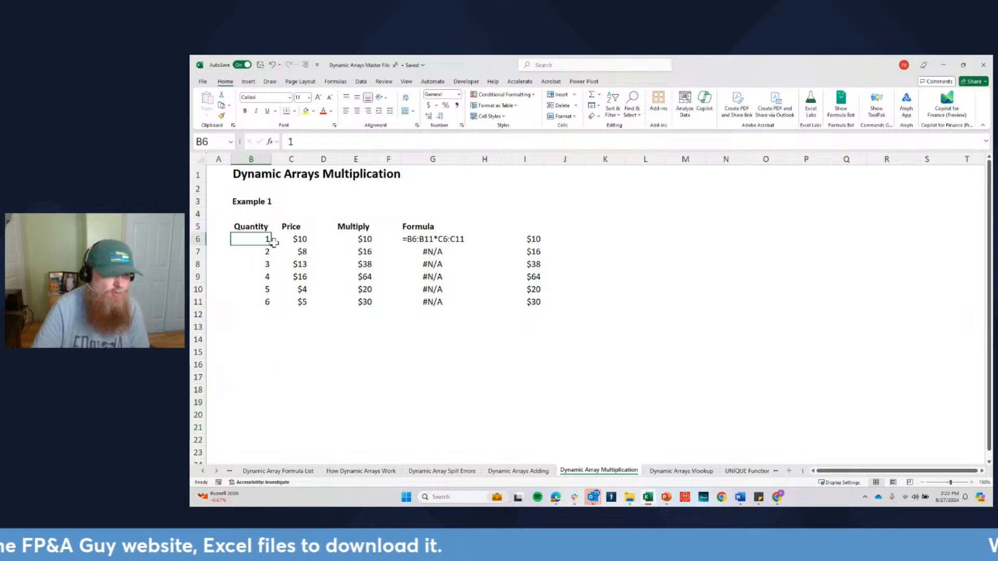
click(296, 240)
click(346, 243)
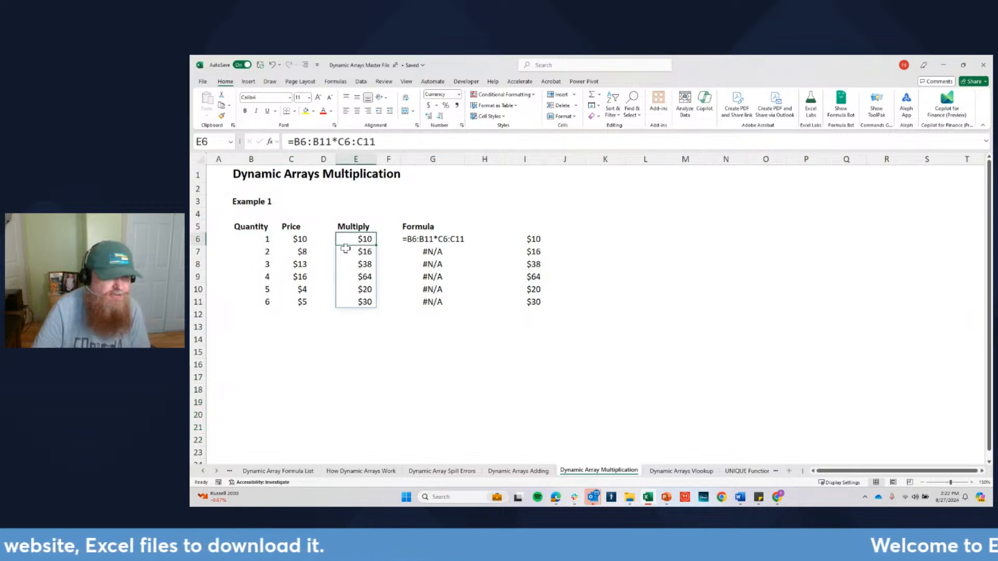
click(313, 141)
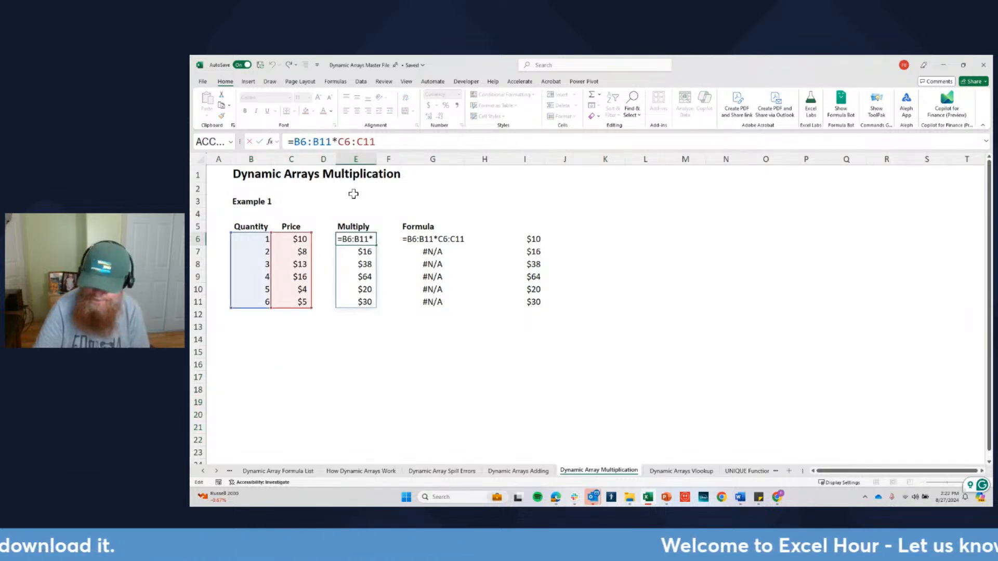
key(Escape)
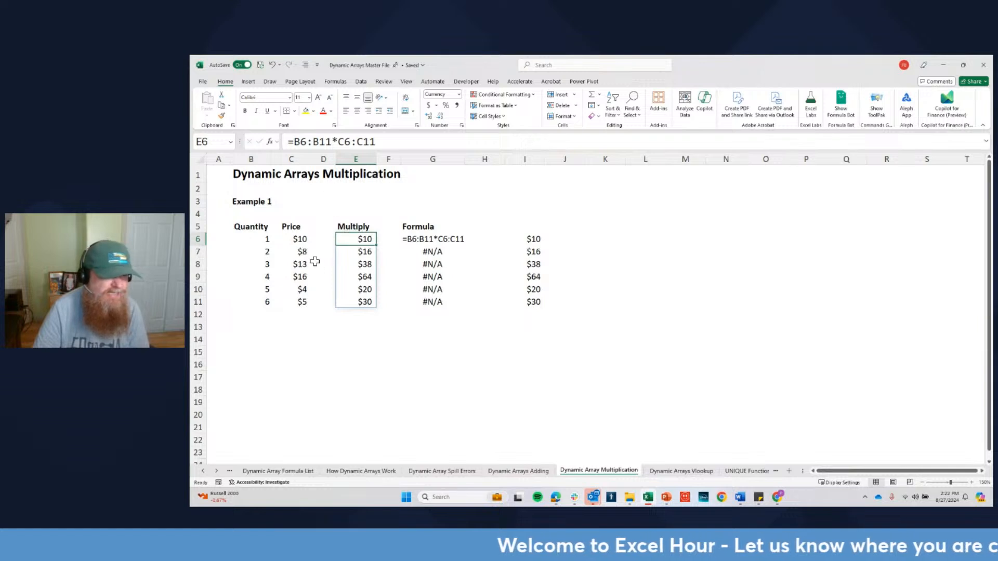
click(262, 237)
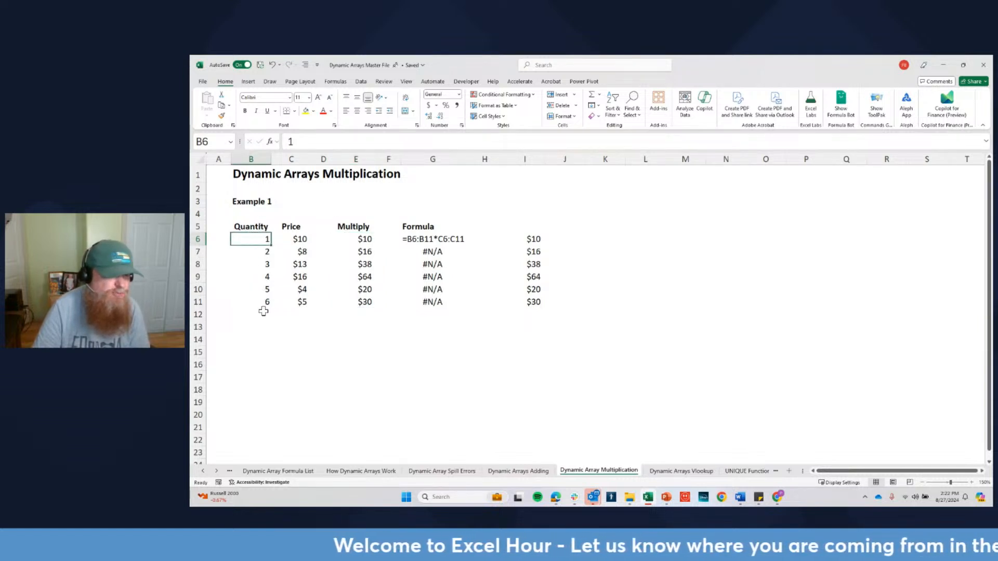
drag(362, 237, 362, 306)
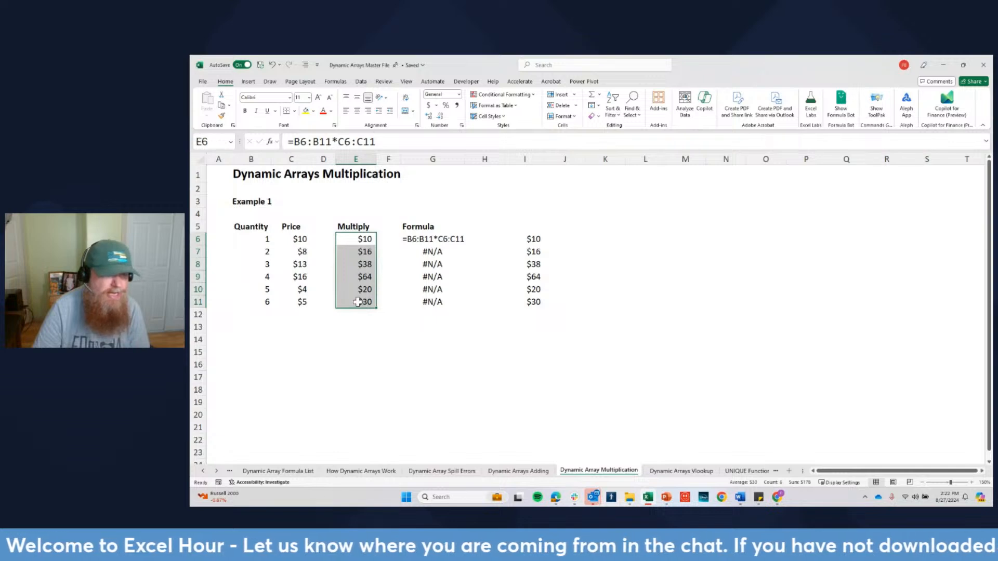
Review the individual Quantity values from B6 down to B11 and the ranges multiplied by the E6 formula
click(263, 240)
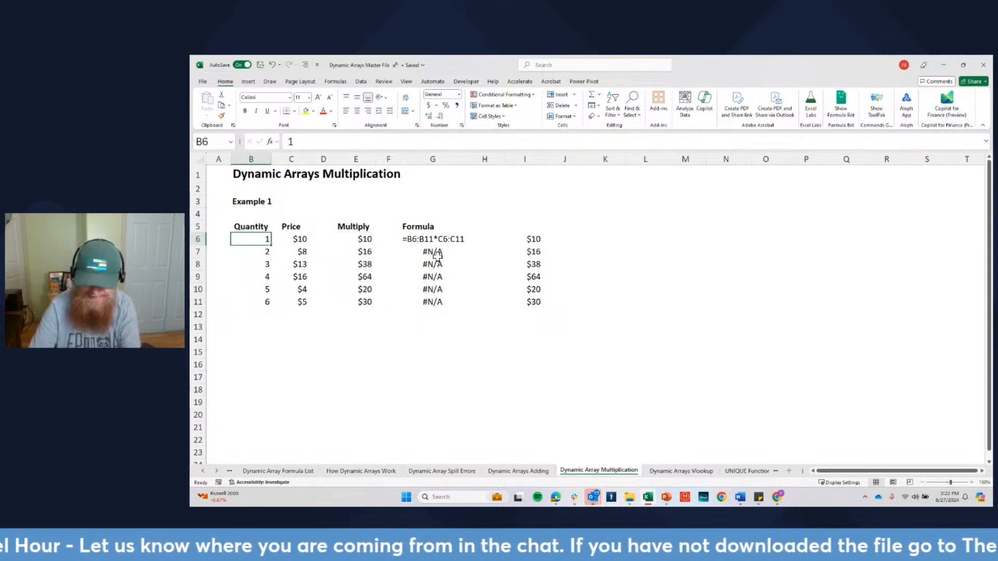
key(Down)
key(Down)
key(Down)
key(Down)
key(Down)
key(Up)
key(Up)
click(364, 238)
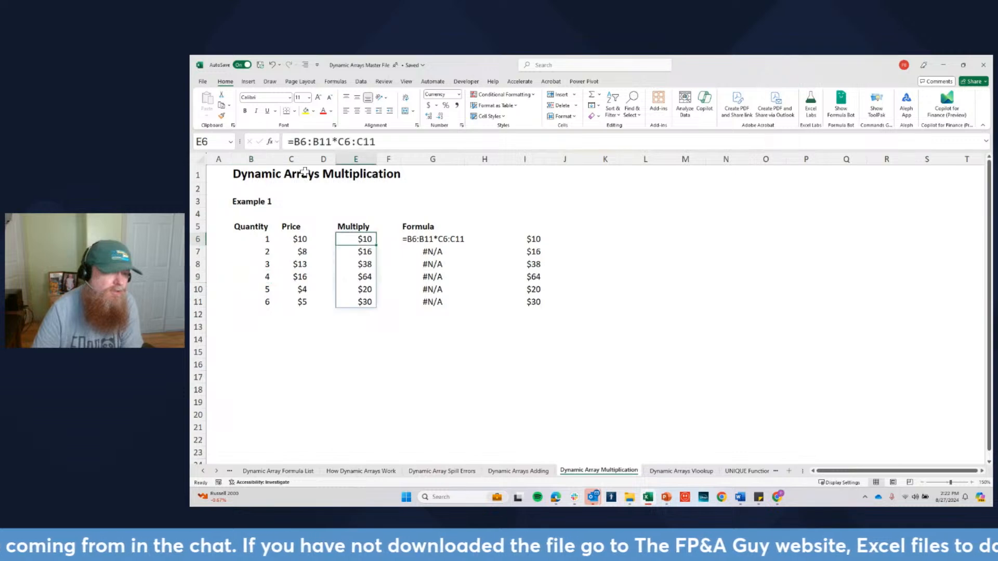
drag(292, 142, 417, 141)
key(Escape)
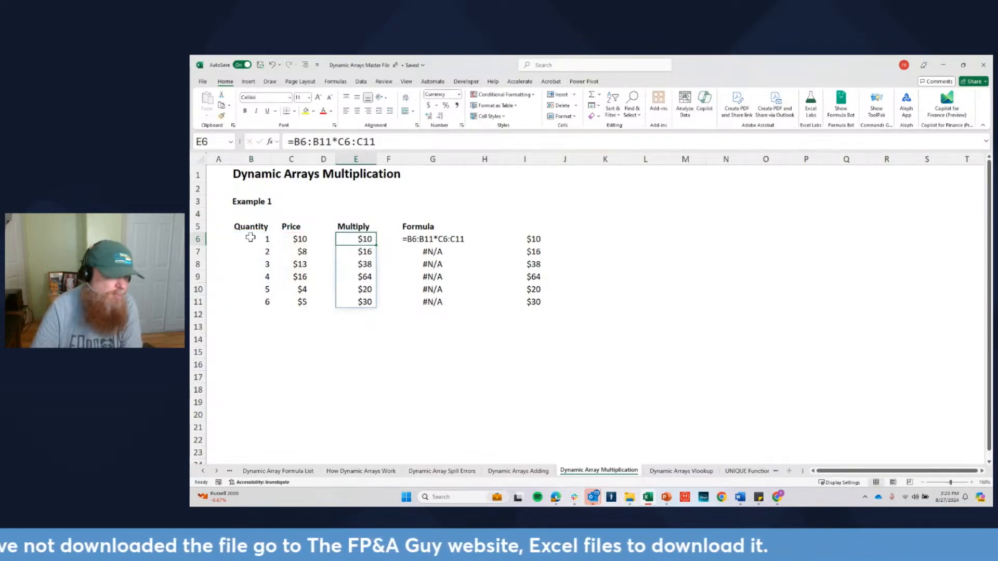
Replace the first Quantity value in B6 with the formula =SEQUENCE(10,1,0,2)
click(251, 240)
text(=sequence)
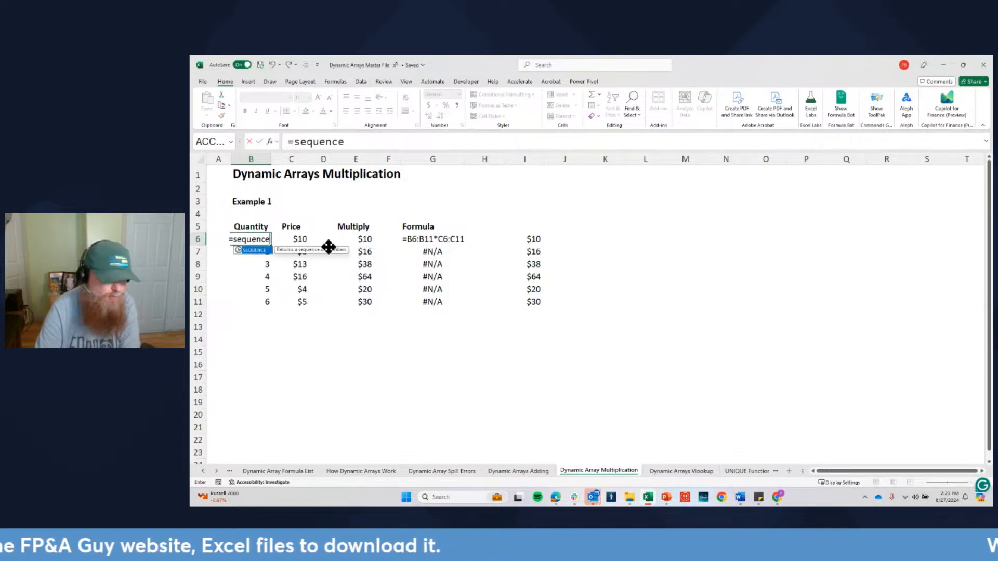
text((10m)
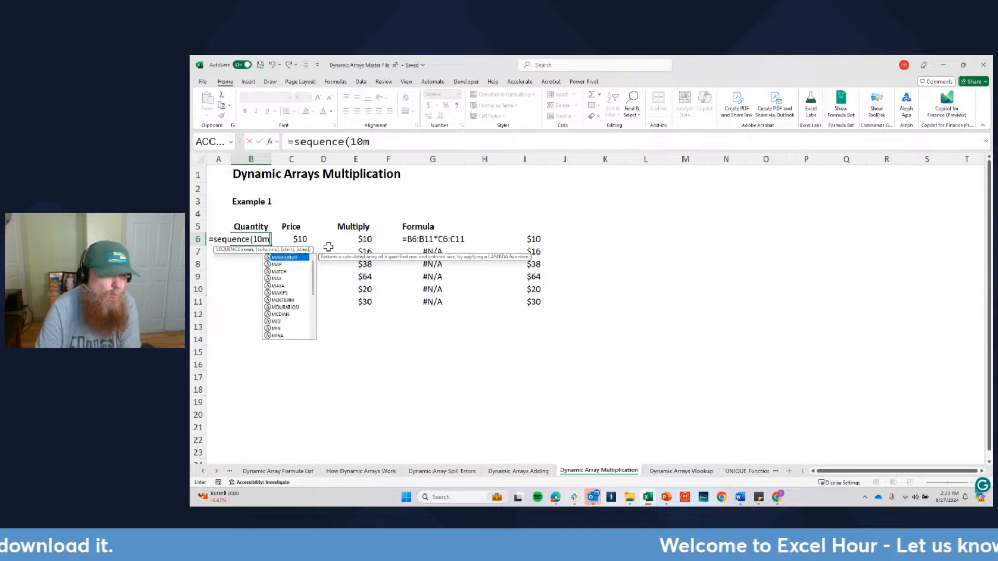
text(1==)
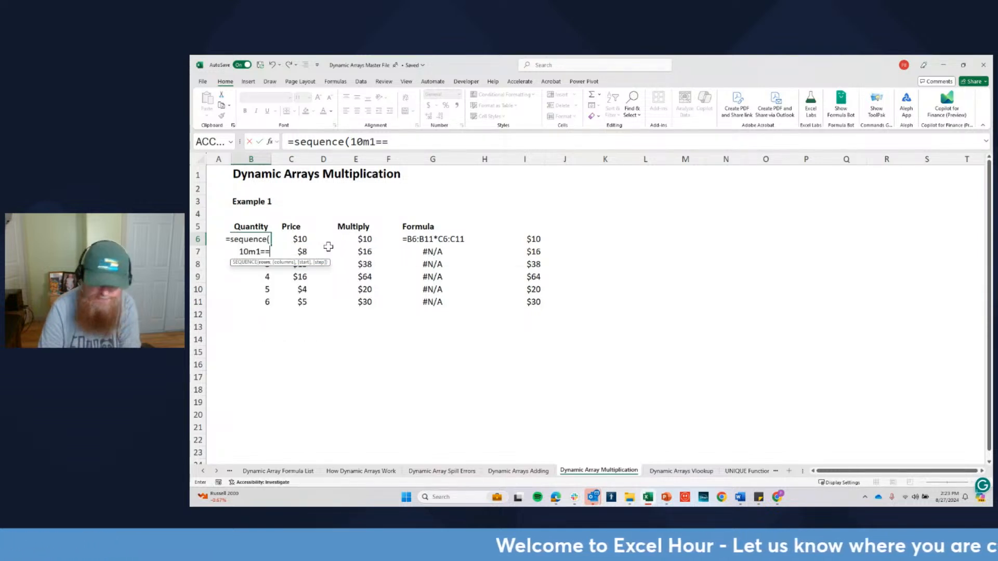
key(BackSpace)
key(BackSpace)
key(BackSpace)
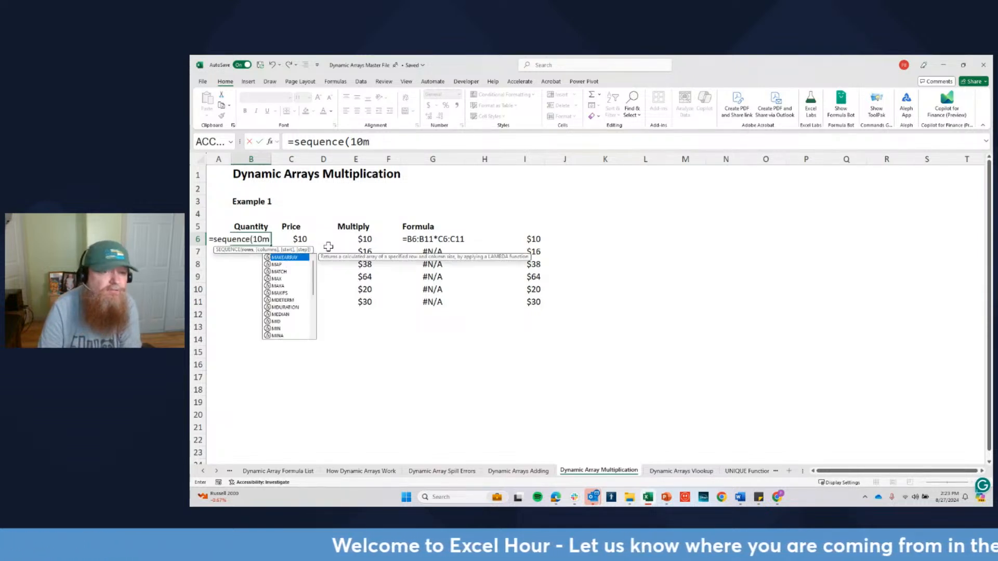
text(,1,)
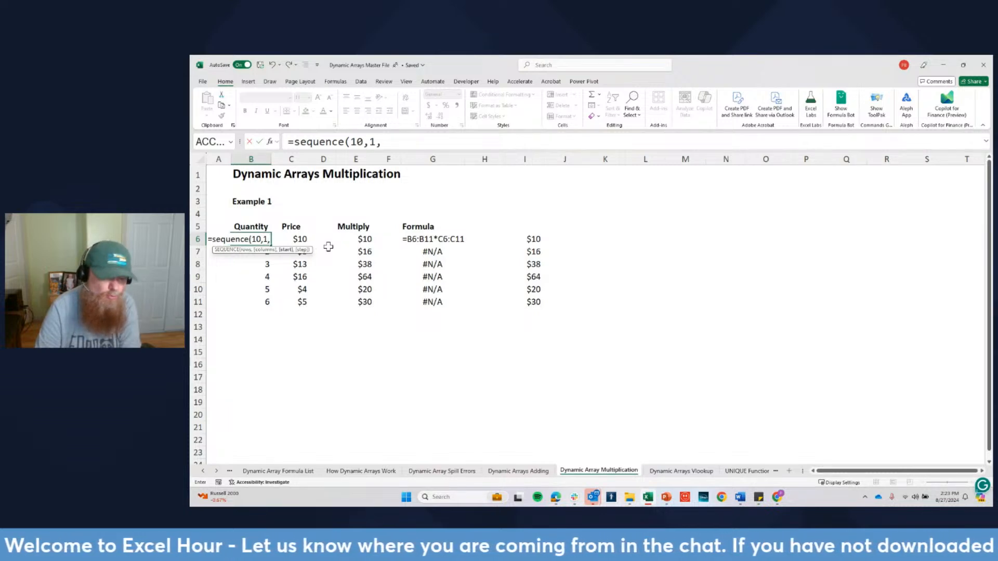
text(0)
text(,2)
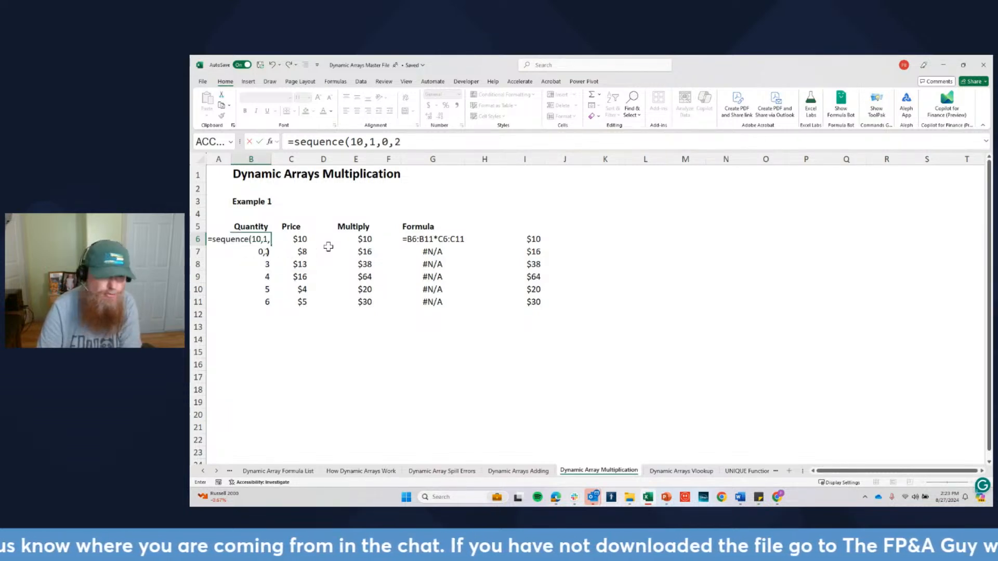
key(Return)
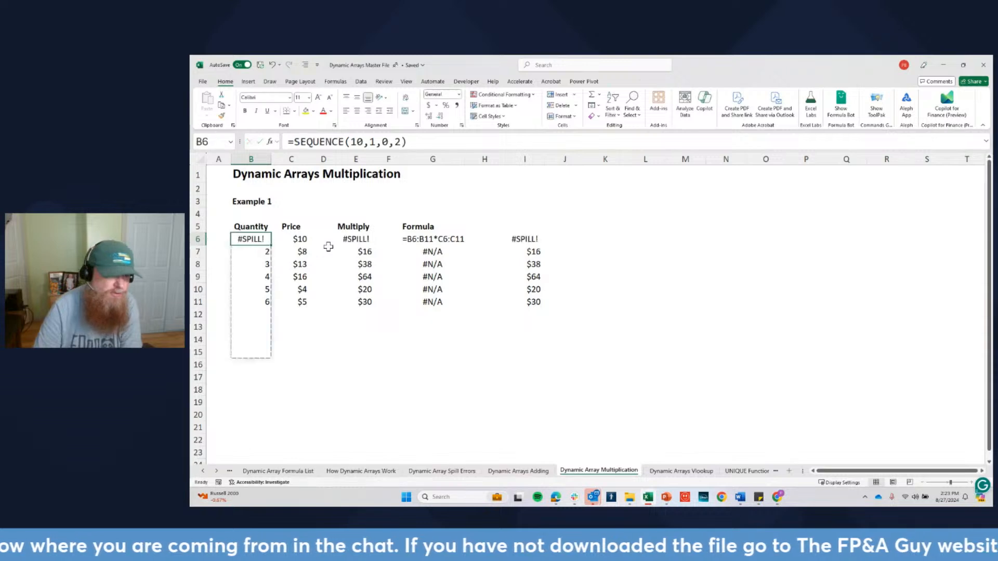
Clear the typed Quantity values in B7:B11 that block the B6 formula's spill range
key(ctrl+shift+Down)
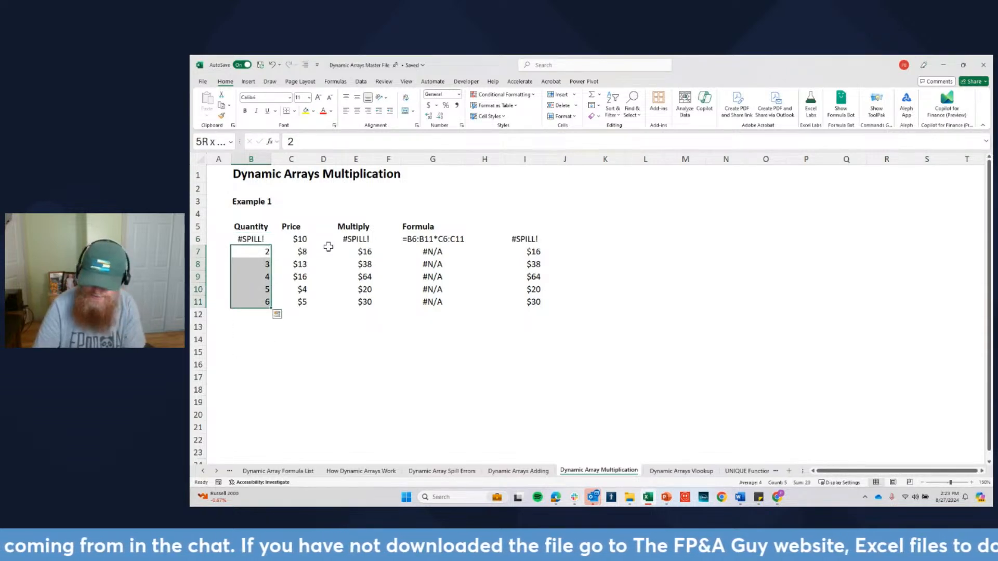
key(Delete)
key(Up)
key(Right)
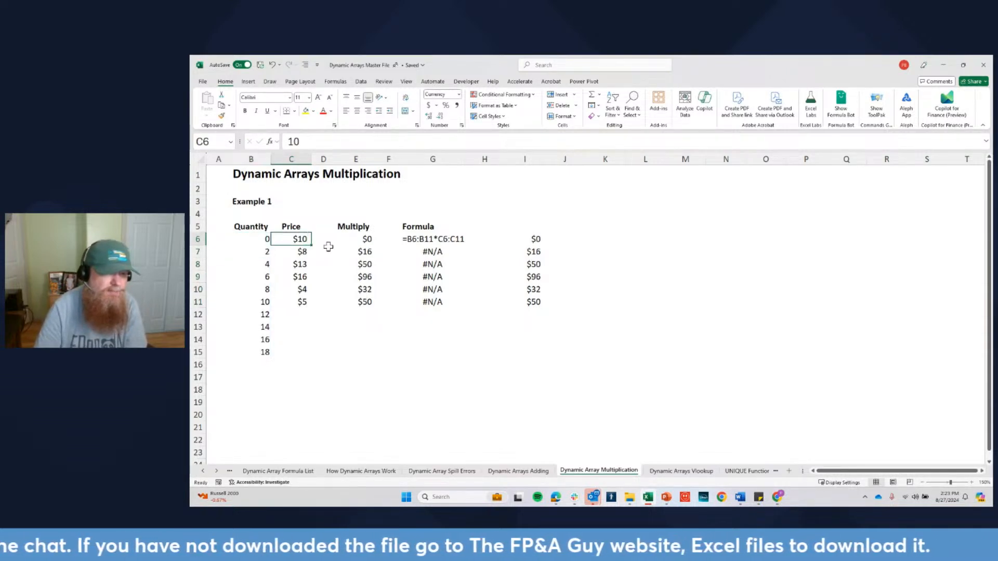
Copy the B6 formula to C6, change it to =SEQUENCE(10,1,30,-2), and clear the typed prices in C7:C11
click(267, 237)
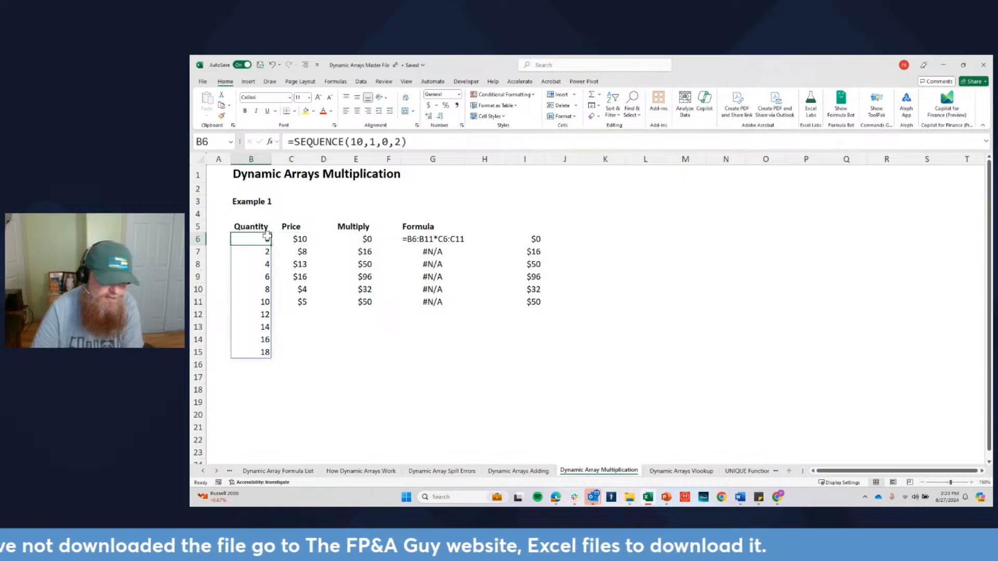
key(ctrl+c)
click(301, 241)
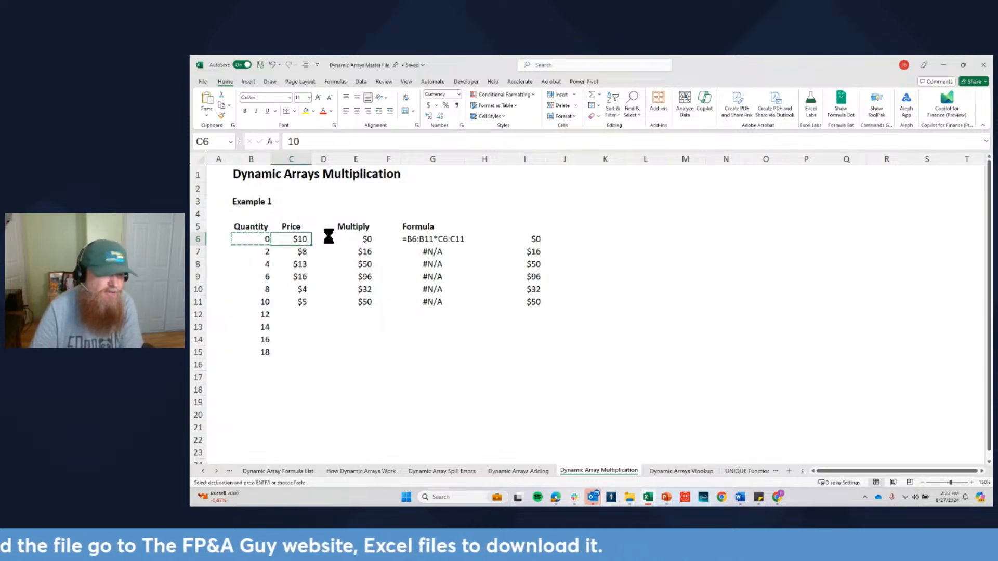
key(ctrl+v)
click(394, 142)
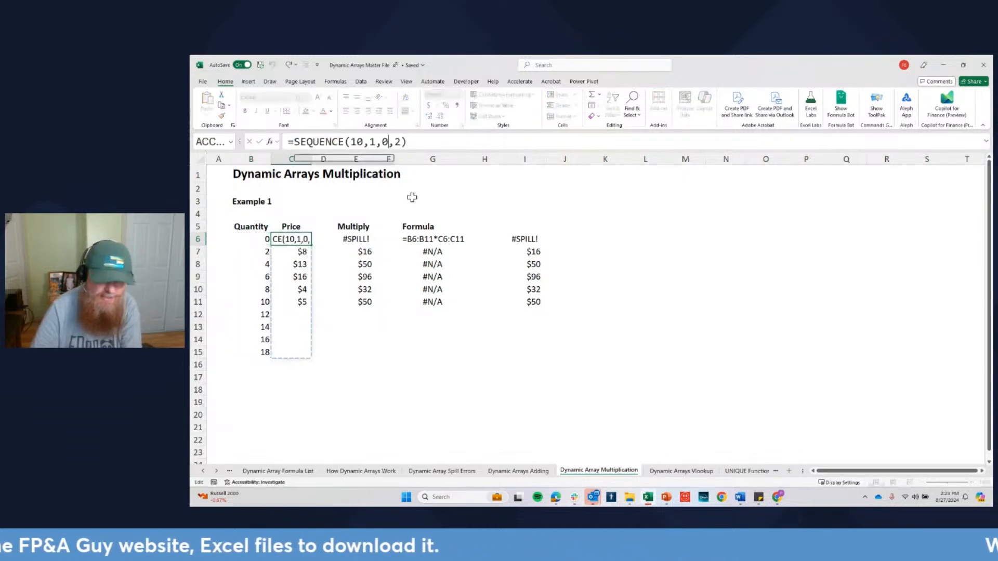
key(BackSpace)
text(30,)
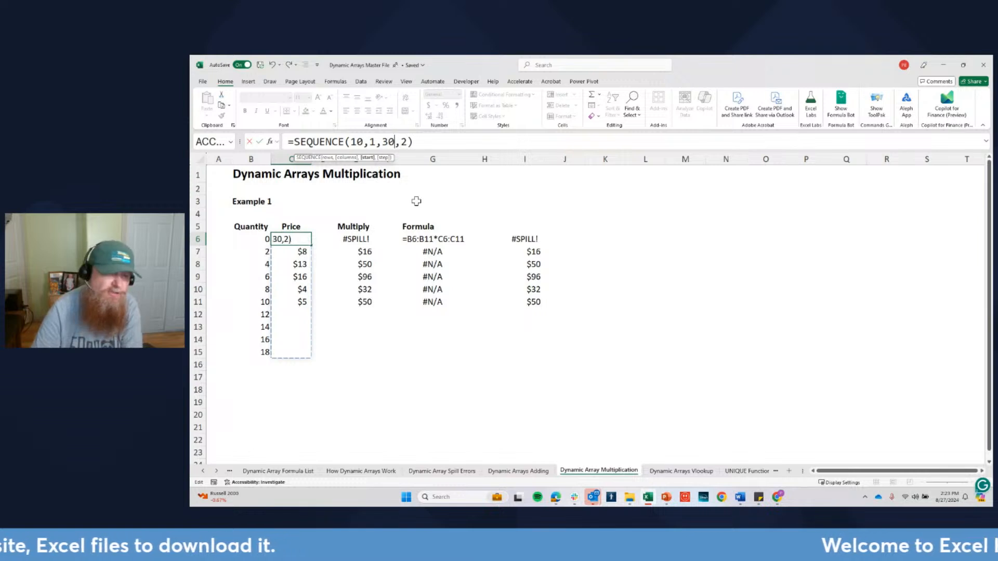
text(-)
key(ctrl+Return)
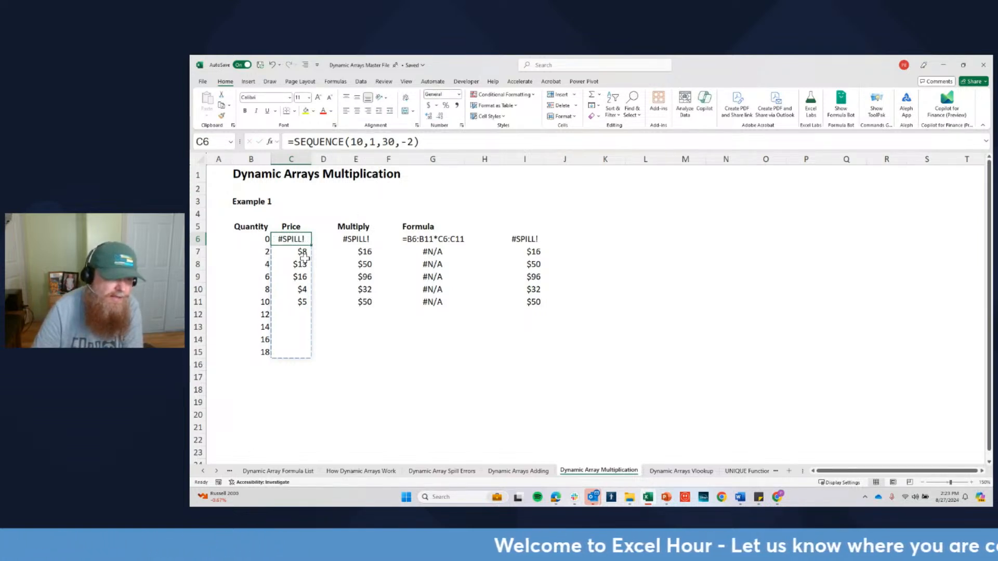
drag(300, 250, 302, 302)
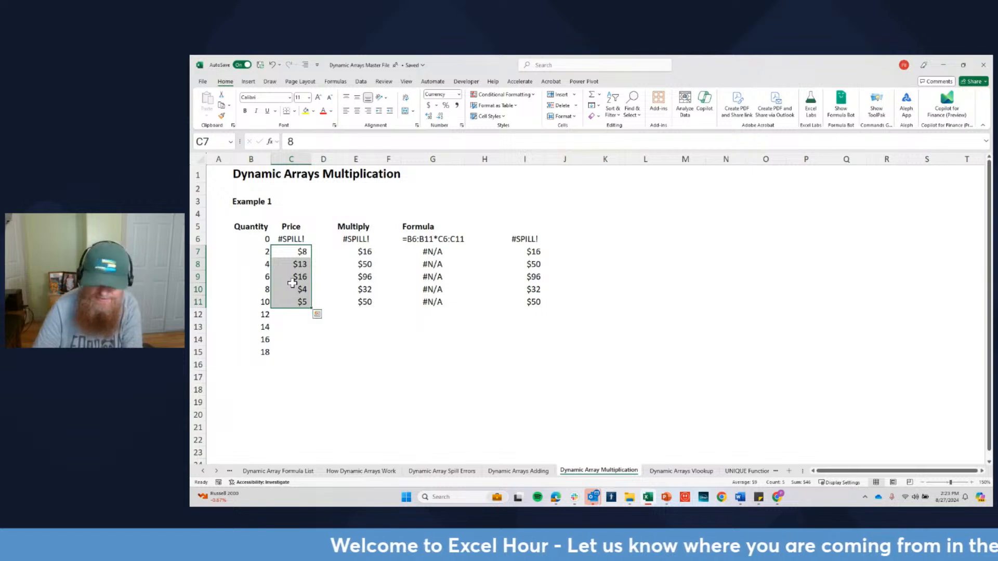
key(Delete)
Replace B6:B11 in the Multiply formula in E6 with the spill reference B6#
click(367, 240)
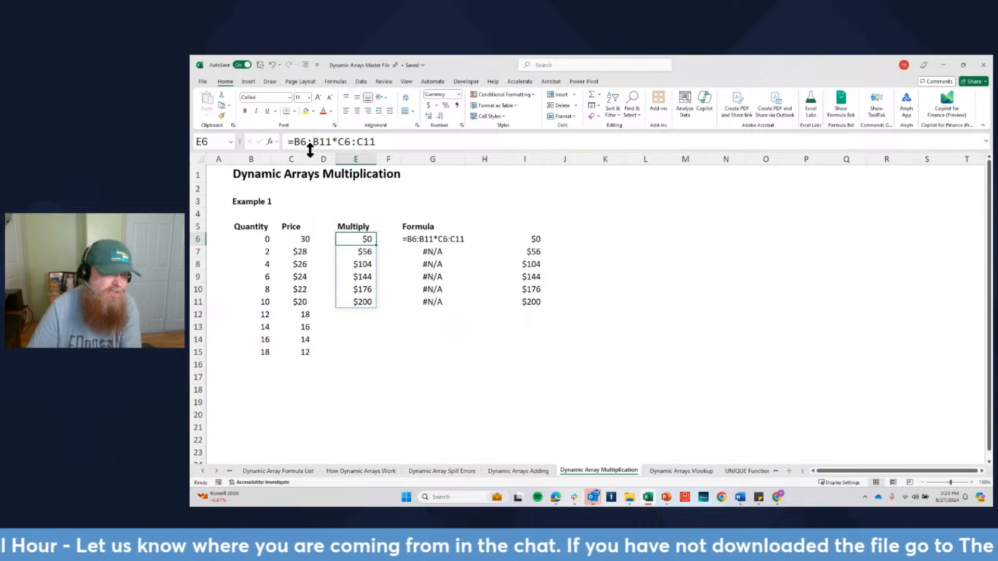
click(330, 142)
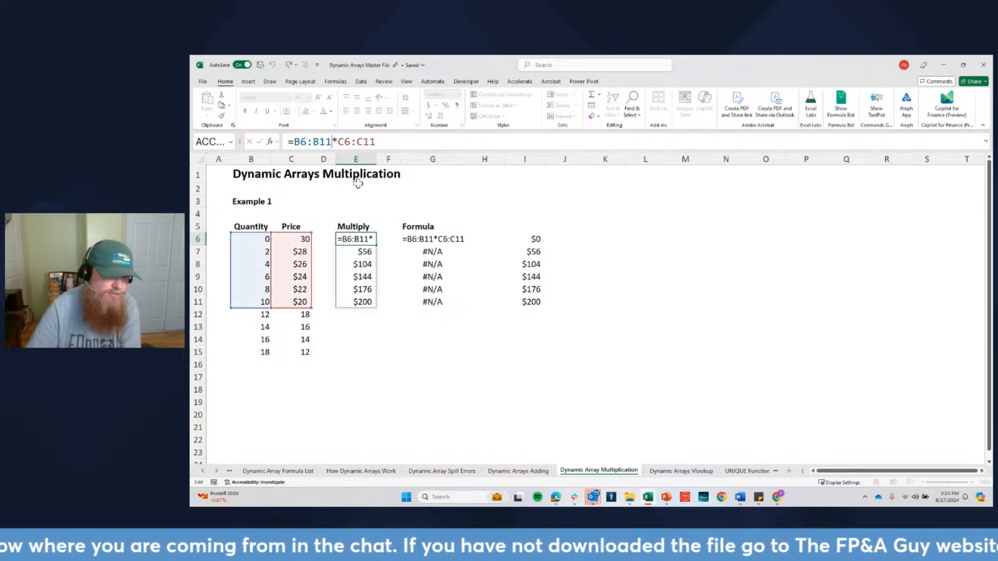
key(BackSpace)
key(BackSpace)
key(BackSpace)
key(BackSpace)
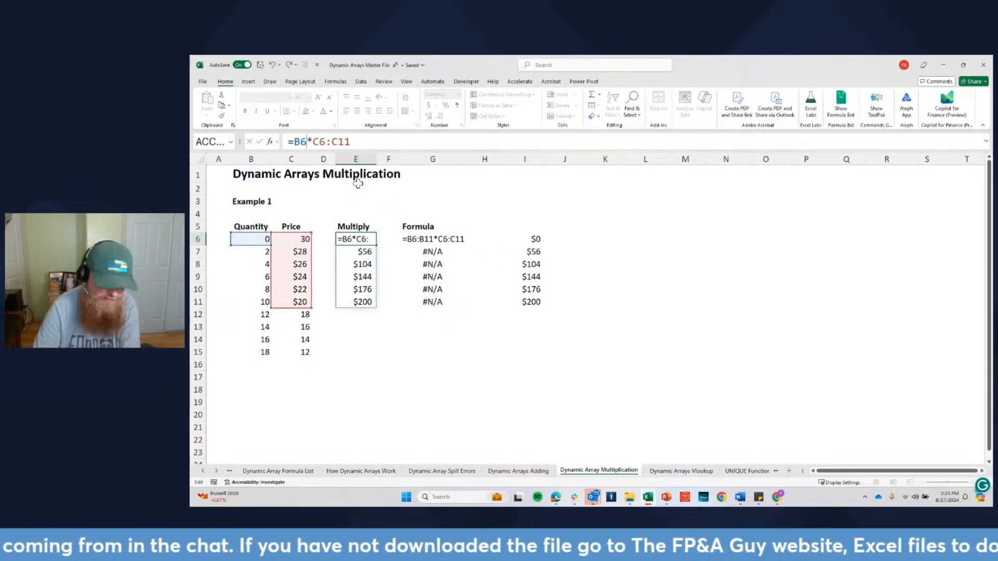
text(3)
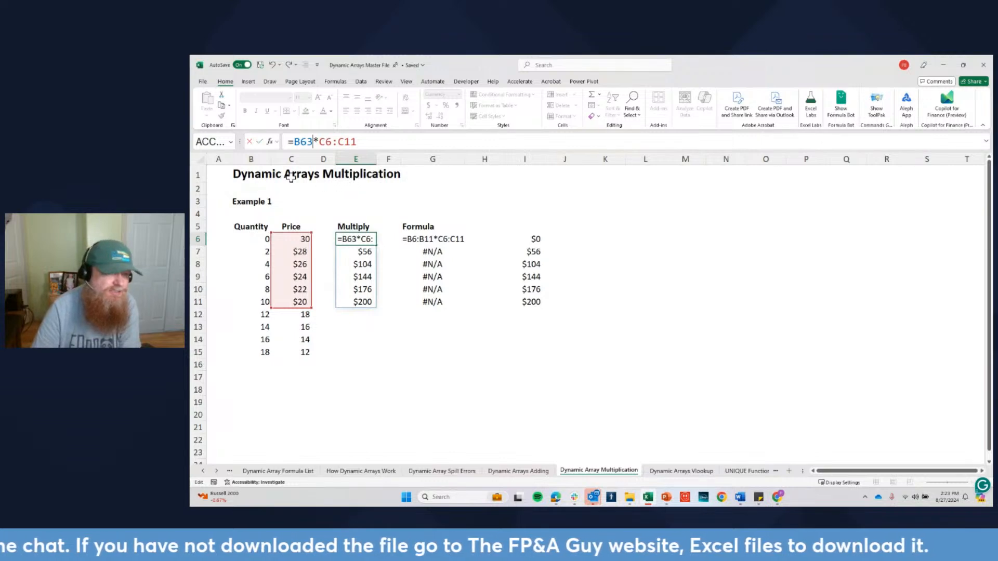
key(BackSpace)
text(#)
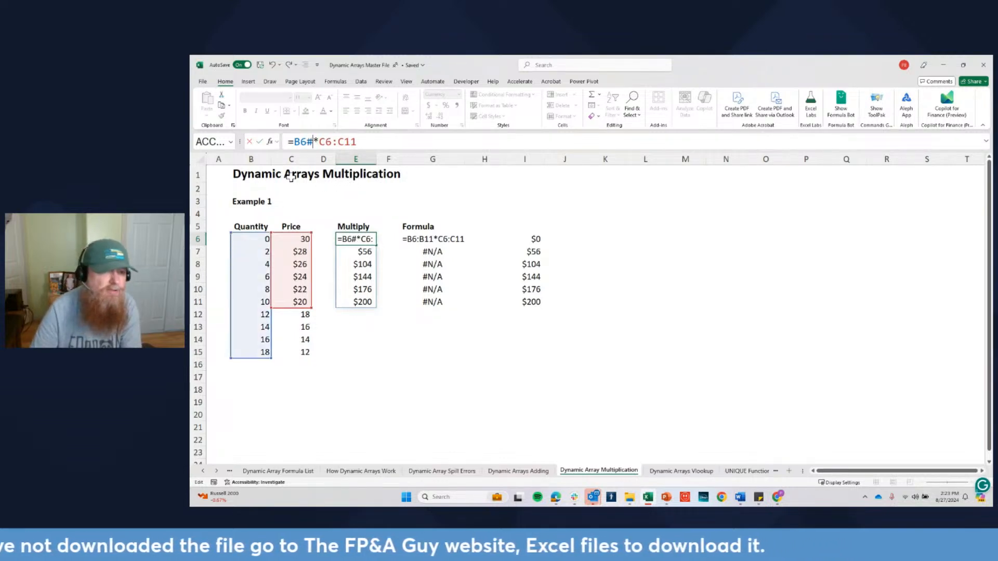
Replace C6:C11 in the E6 formula with C6# so that it reads =B6#*C6#
click(364, 139)
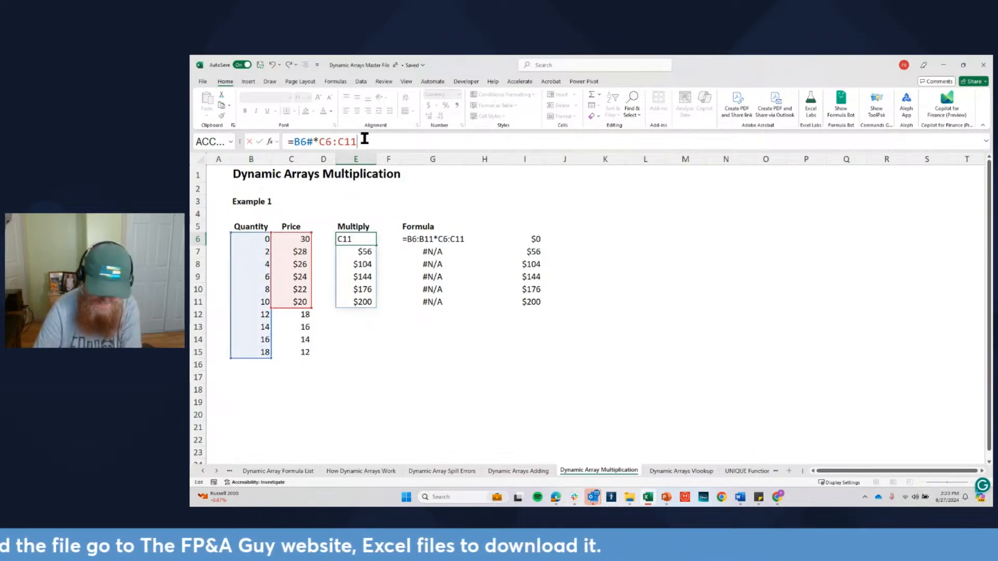
key(BackSpace)
key(BackSpace)
key(BackSpace)
key(BackSpace)
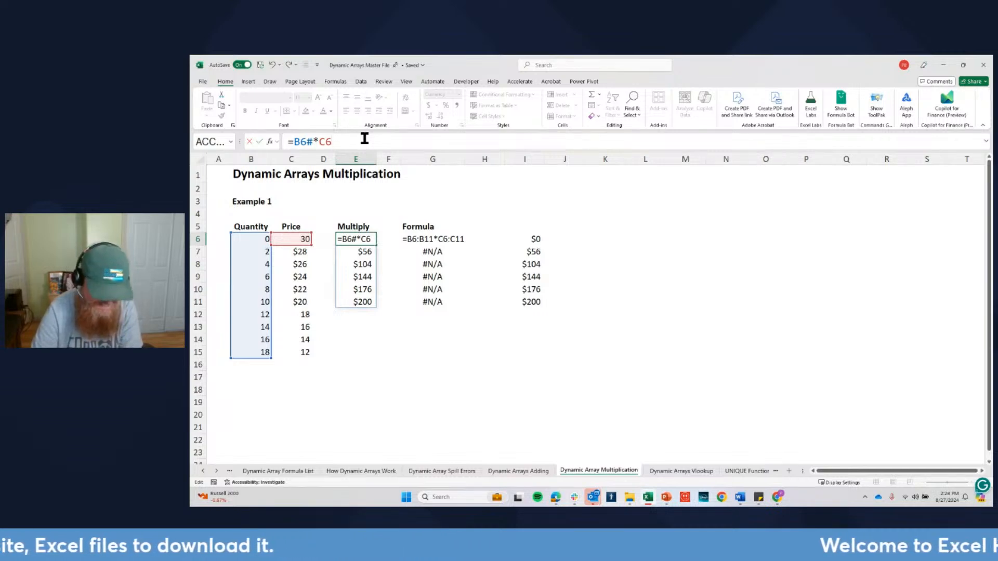
text(#)
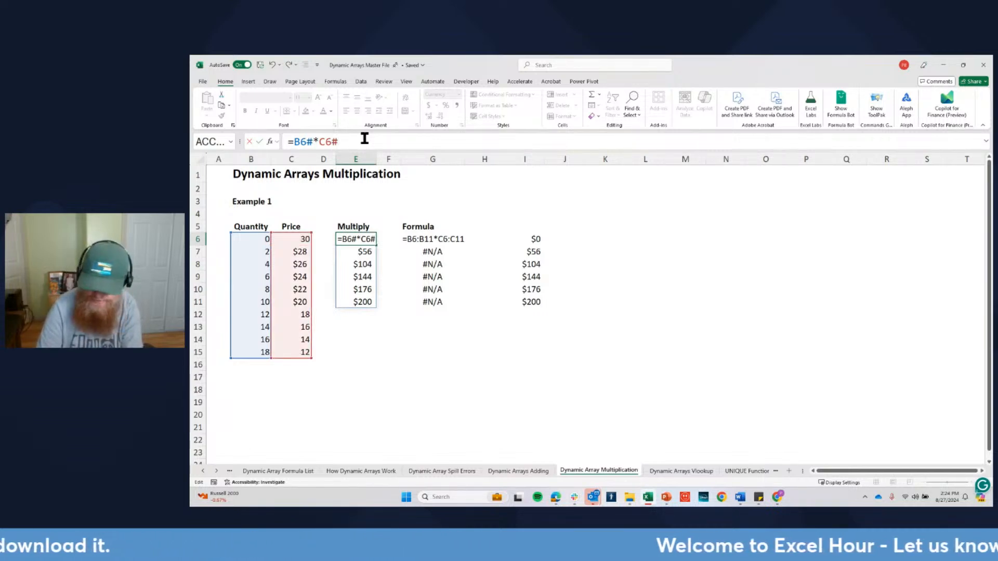
key(ctrl+Return)
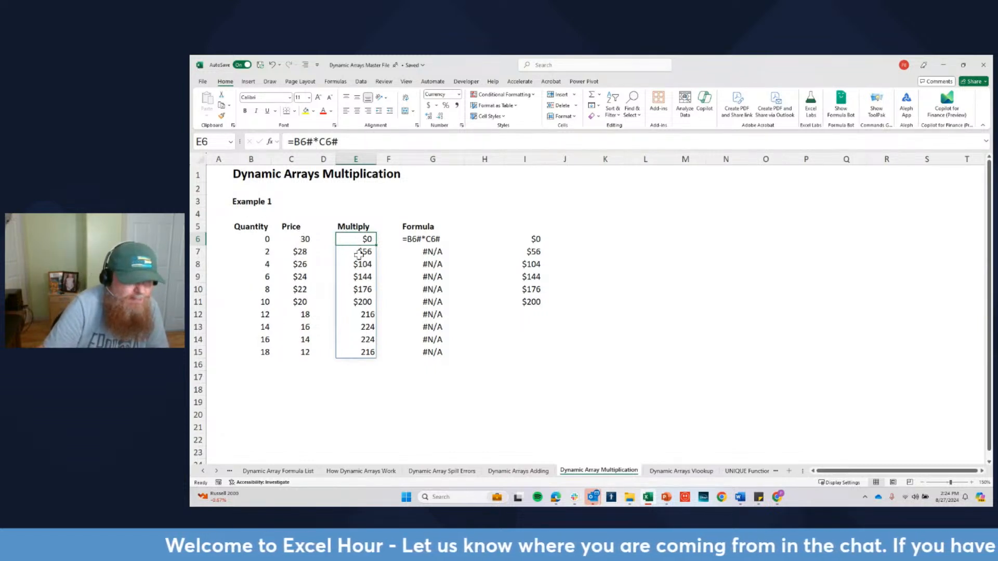
Change the Quantity formula in B6 to 15 rows, =SEQUENCE(15,1,0,2)
click(268, 358)
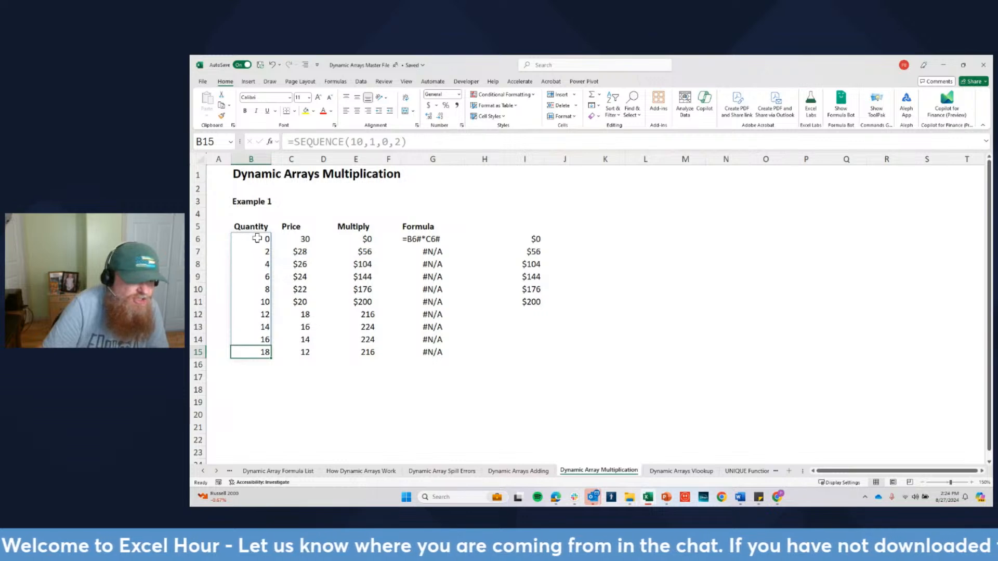
click(257, 240)
click(363, 143)
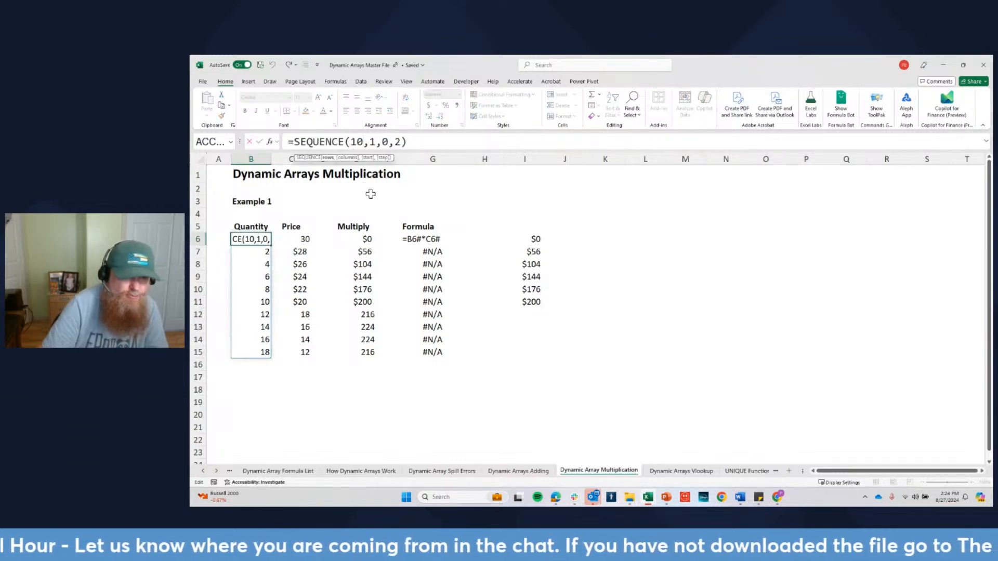
key(BackSpace)
text(5)
key(Return)
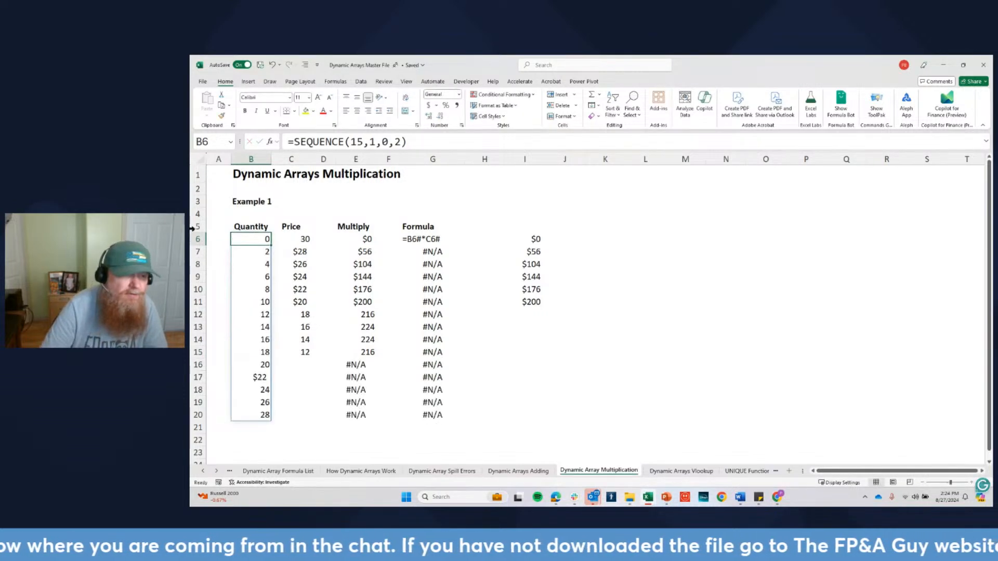
Change the Price formula in C6 to 15 rows, =SEQUENCE(15,1,30,-2)
click(306, 240)
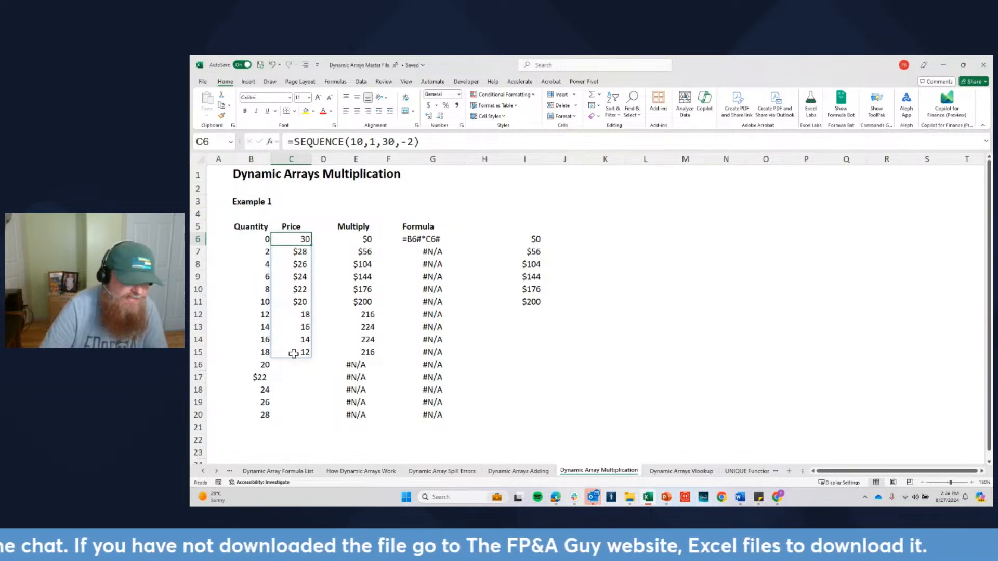
click(364, 142)
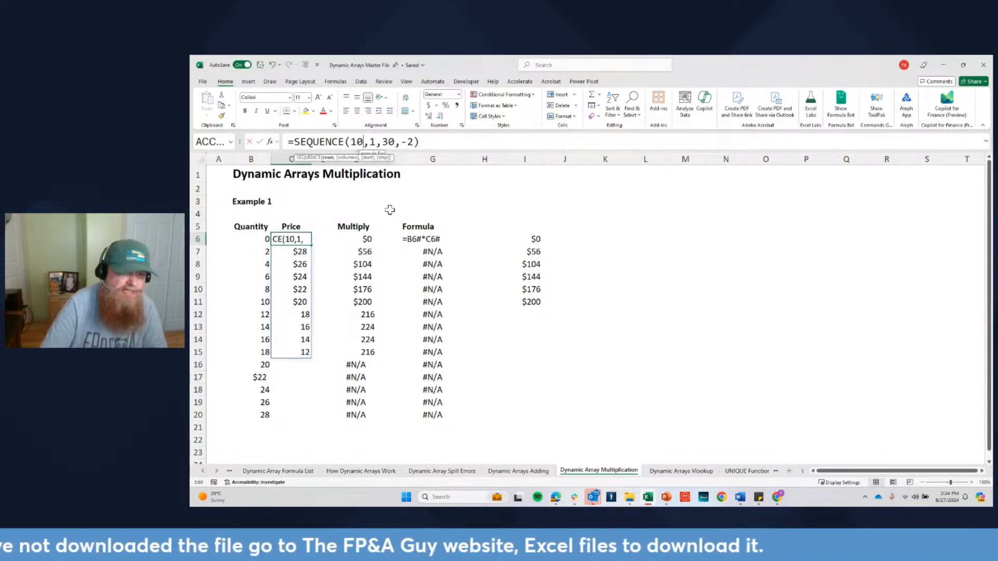
key(BackSpace)
text(5)
key(ctrl+Return)
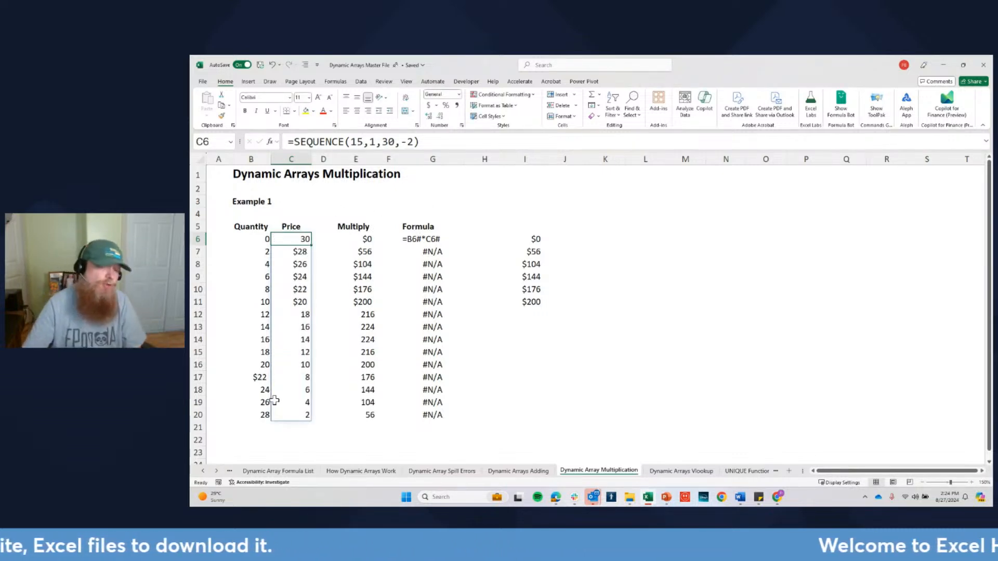
Copy the currency formatting from C11 to the Price cells C12:C20
click(294, 304)
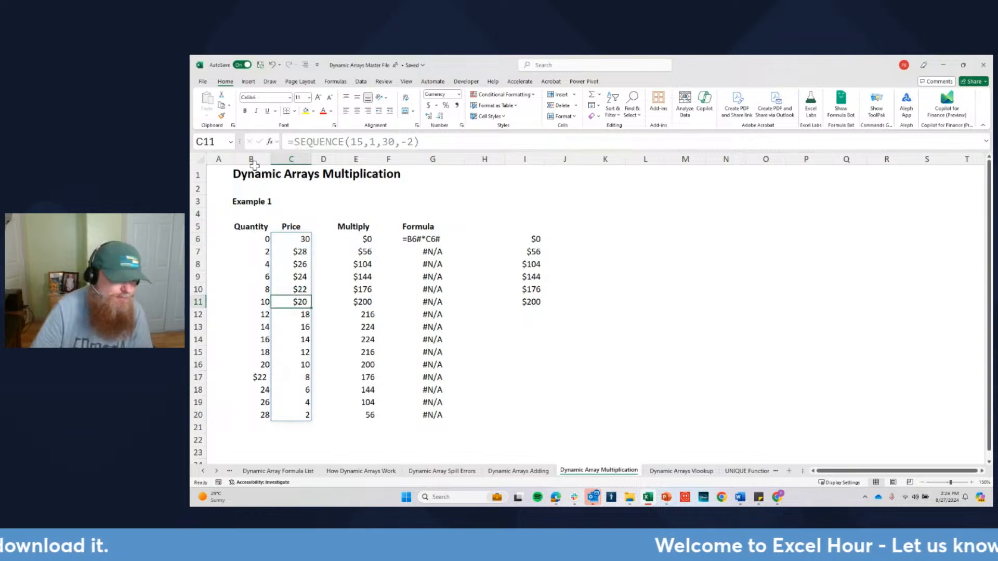
click(221, 116)
drag(297, 314, 291, 413)
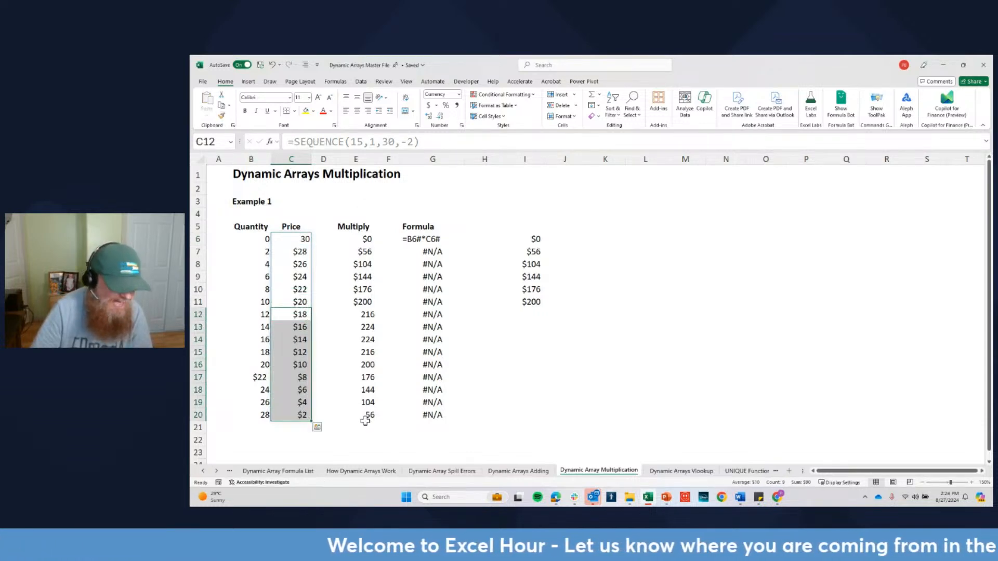
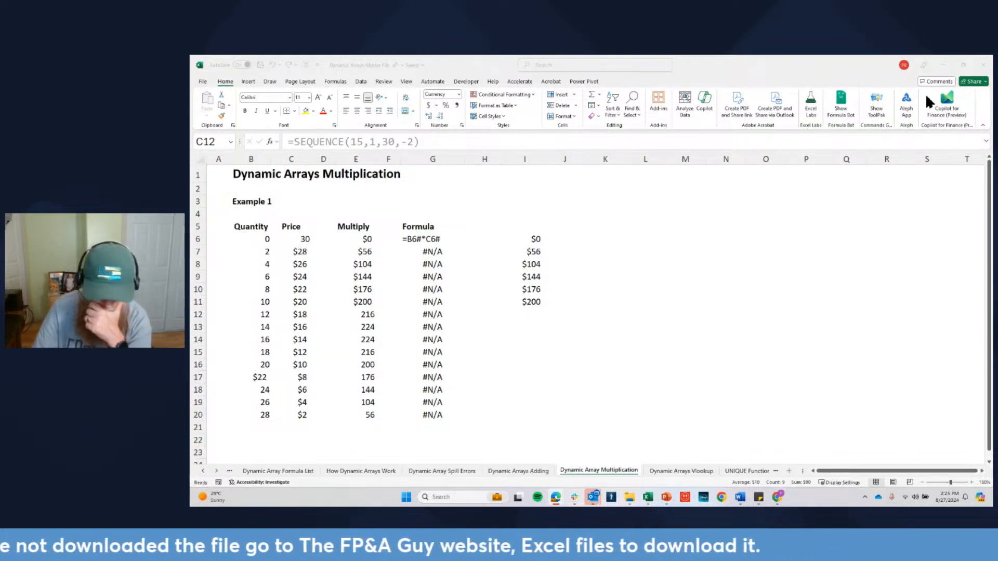
Open the Dynamic Arrays Vlookup sheet and examine the ranges used by the Payout VLOOKUP formula in E6
click(681, 471)
click(681, 471)
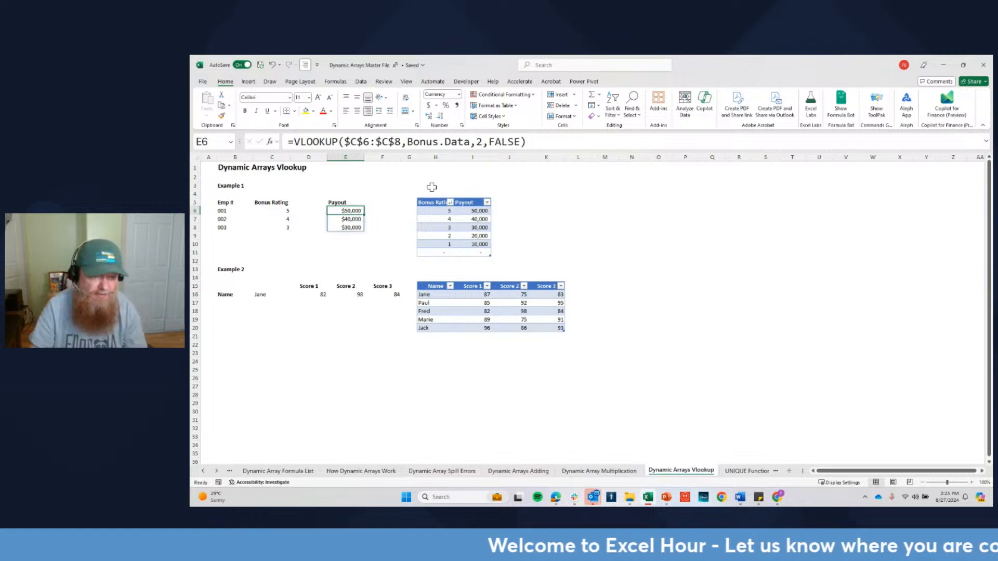
click(345, 142)
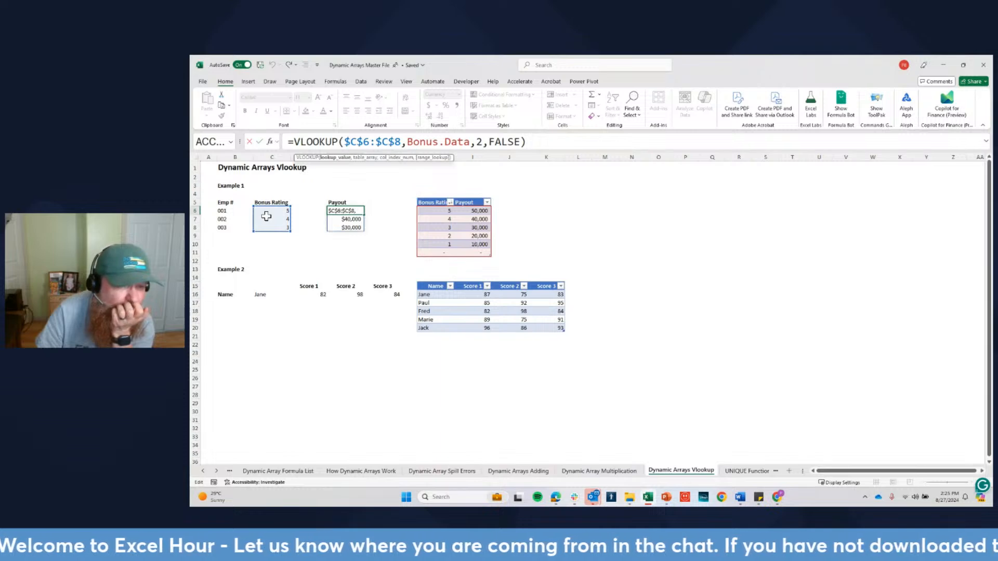
Examine the lookup value range $C$6:$C$8 in the Payout VLOOKUP formula in E6 without changing it
key(Return)
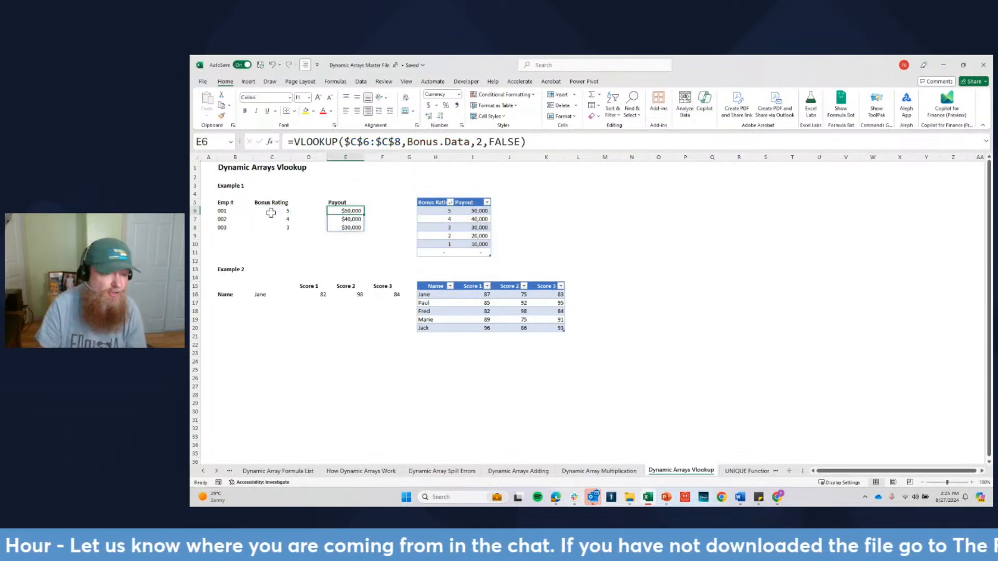
key(Up)
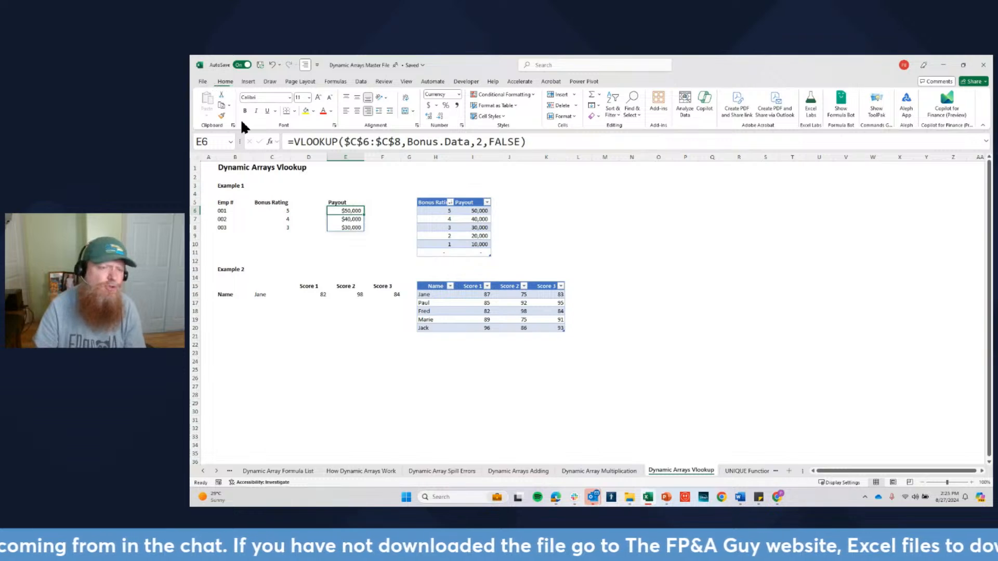
drag(399, 142, 343, 142)
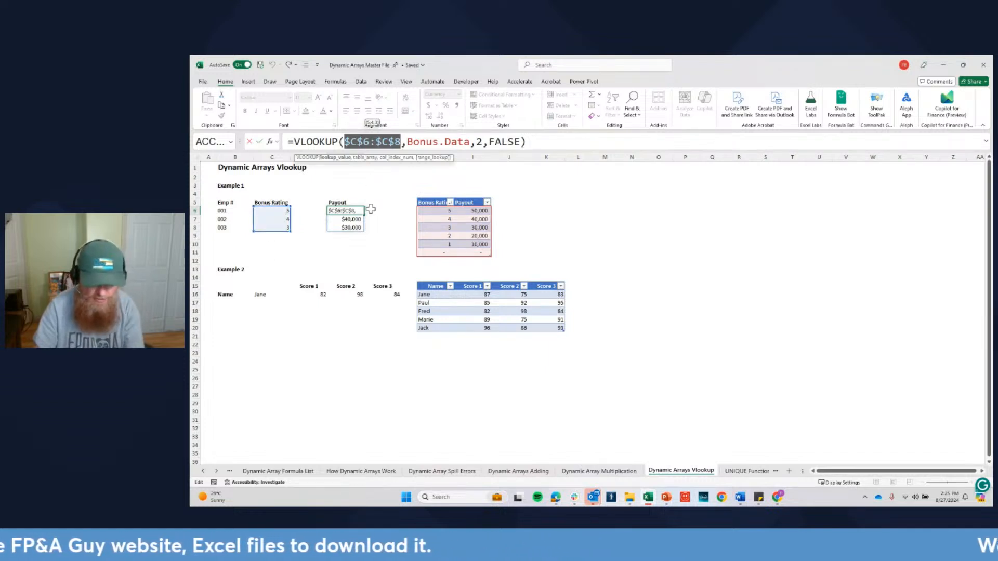
key(Escape)
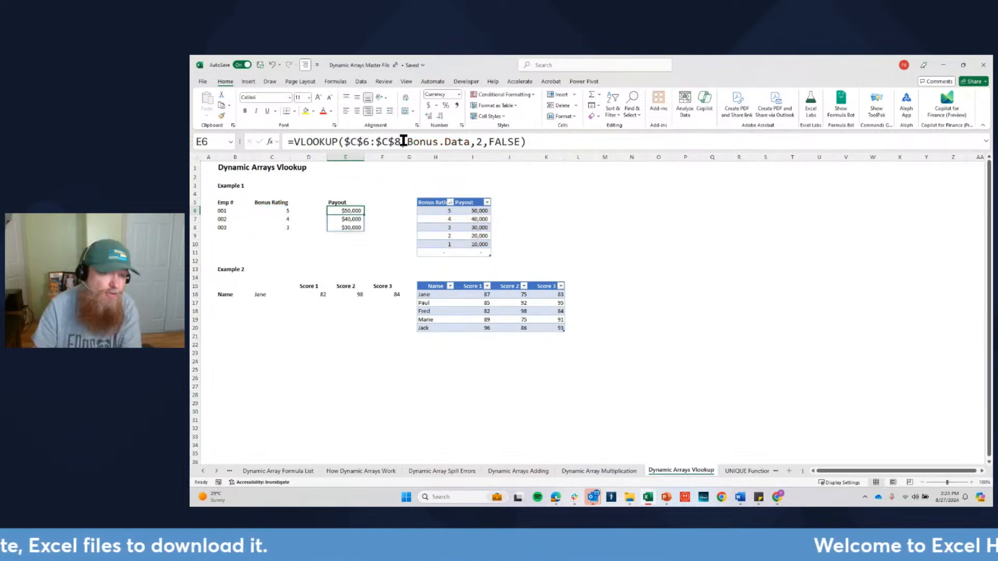
Change the lookup value in the E6 Payout formula to the single cell $C$6 and fill it down to E8
click(406, 141)
key(BackSpace)
key(BackSpace)
key(BackSpace)
key(BackSpace)
key(BackSpace)
key(Return)
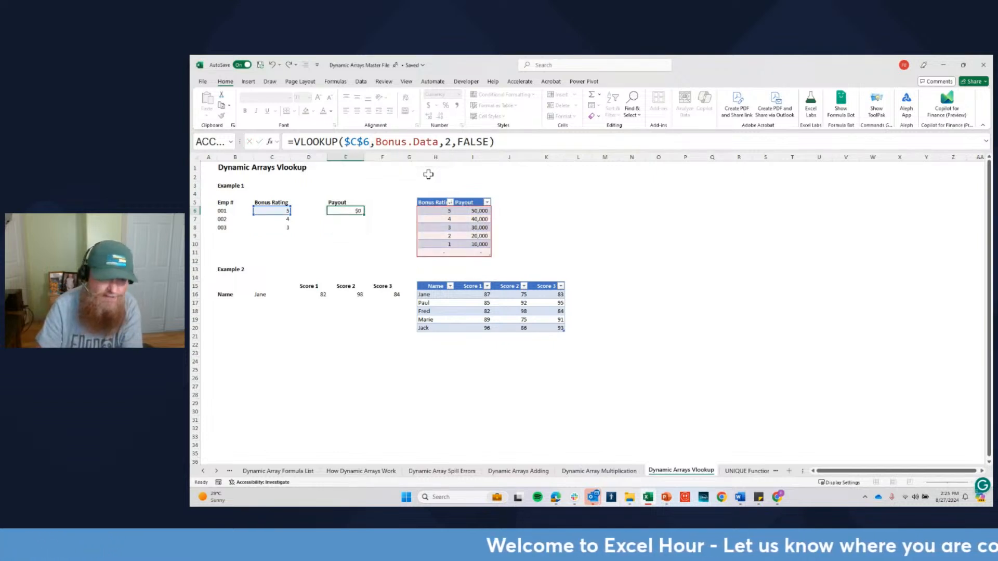
drag(365, 217, 362, 230)
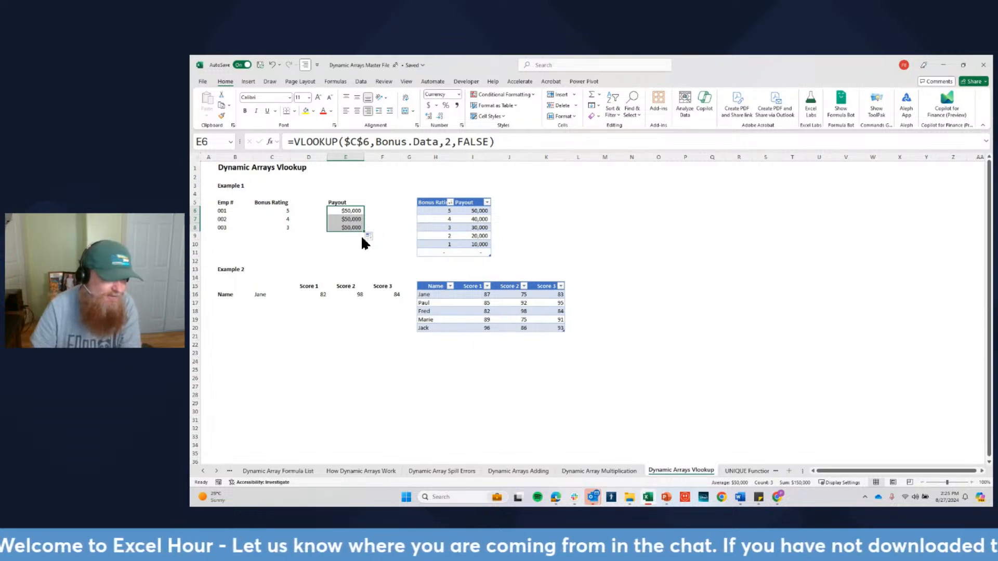
Make the row reference in the E6 lookup value relative ($C6) and refill the Payout formula down to E8
click(366, 141)
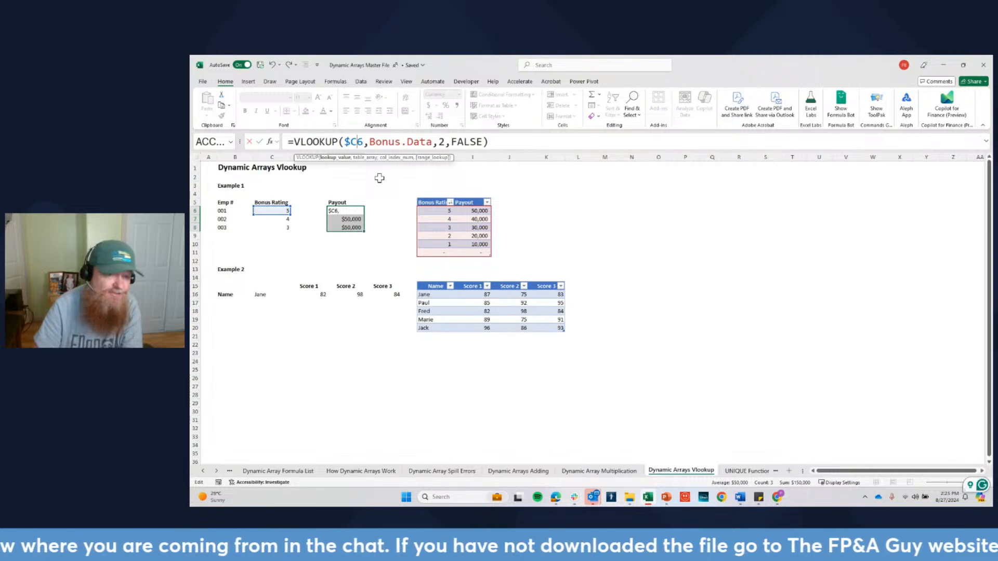
key(Return)
click(353, 210)
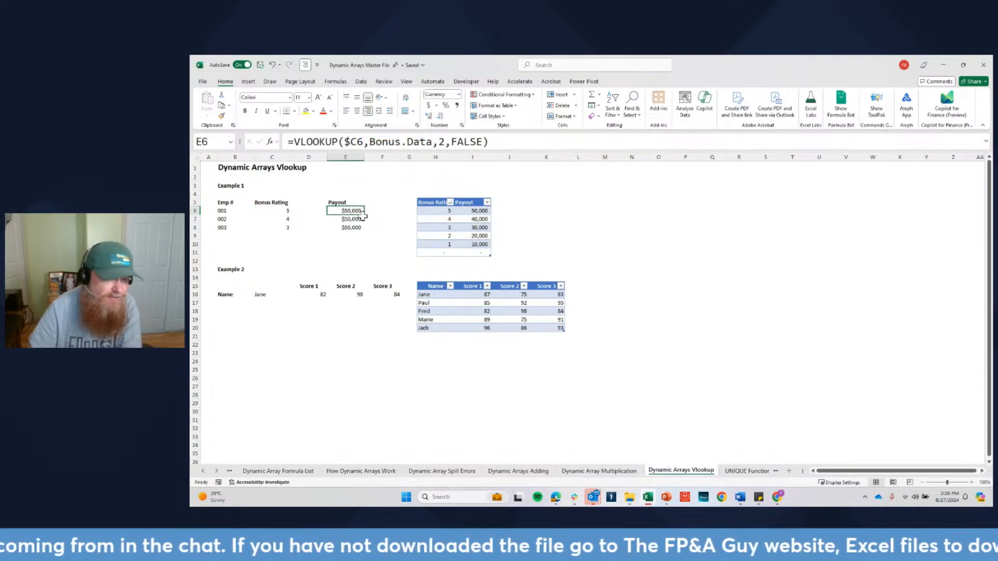
drag(363, 214, 364, 230)
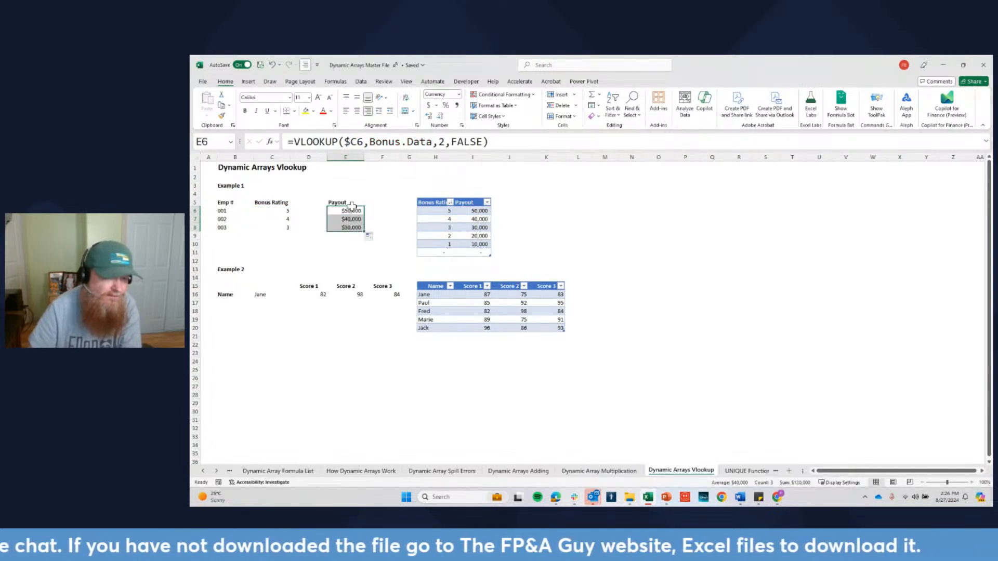
Examine the Score VLOOKUP formula in D16, its column index array {2,3,4} and its lookup name cell C16
click(320, 294)
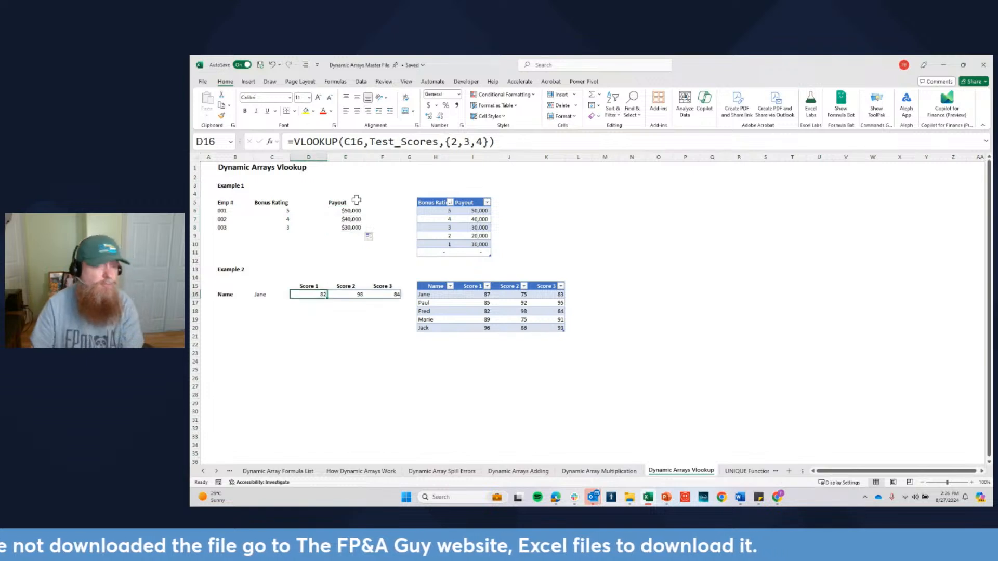
drag(447, 141, 490, 142)
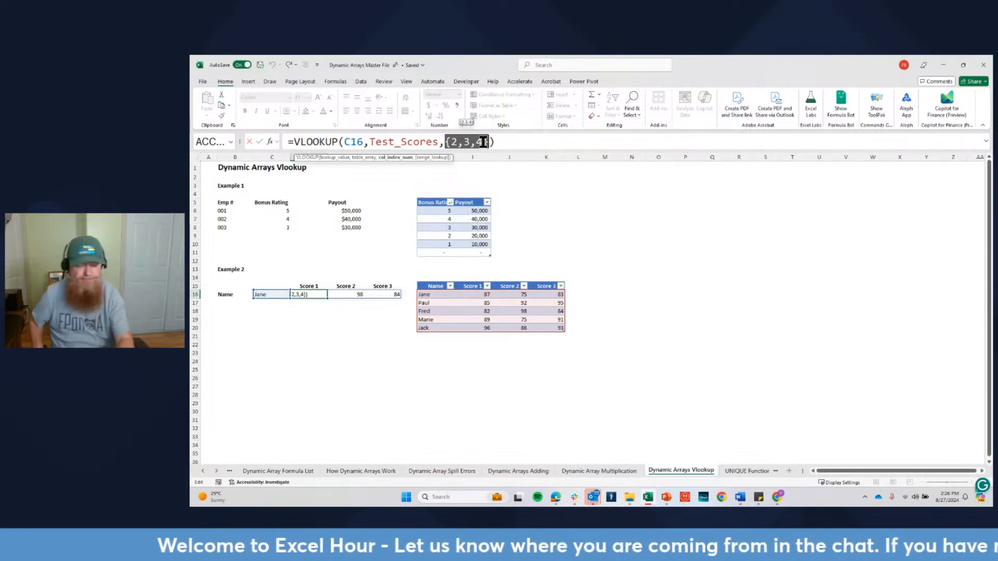
key(Escape)
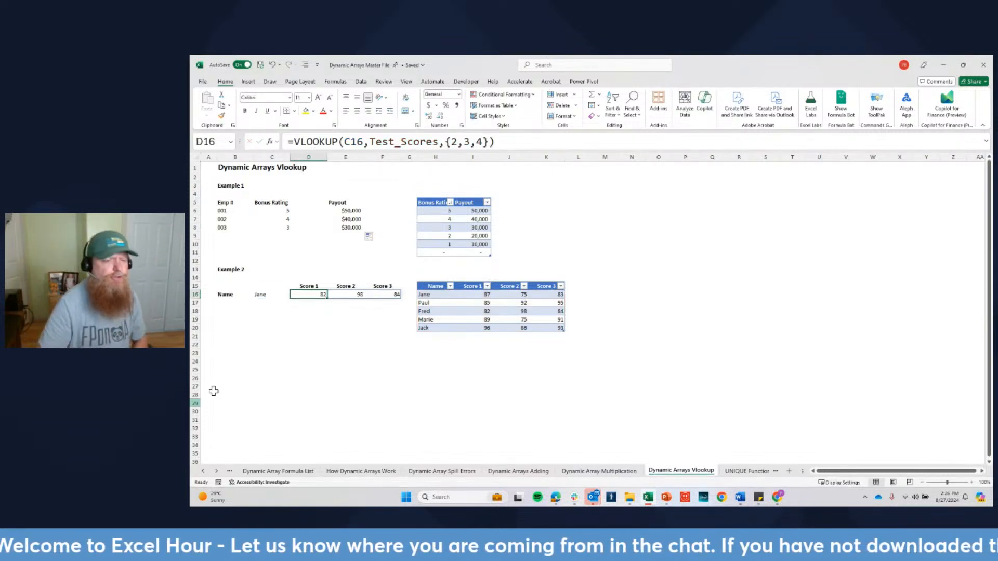
click(266, 294)
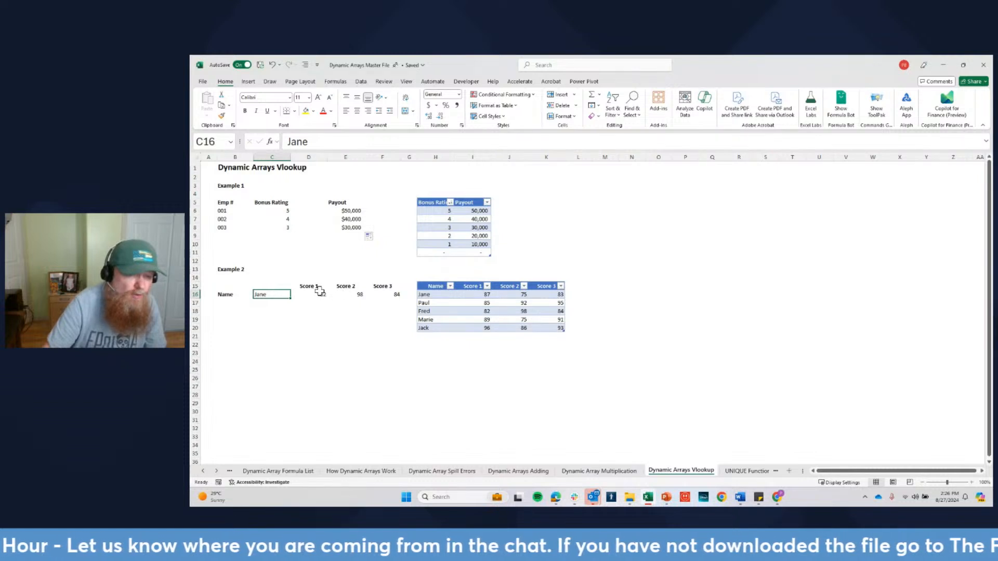
click(323, 293)
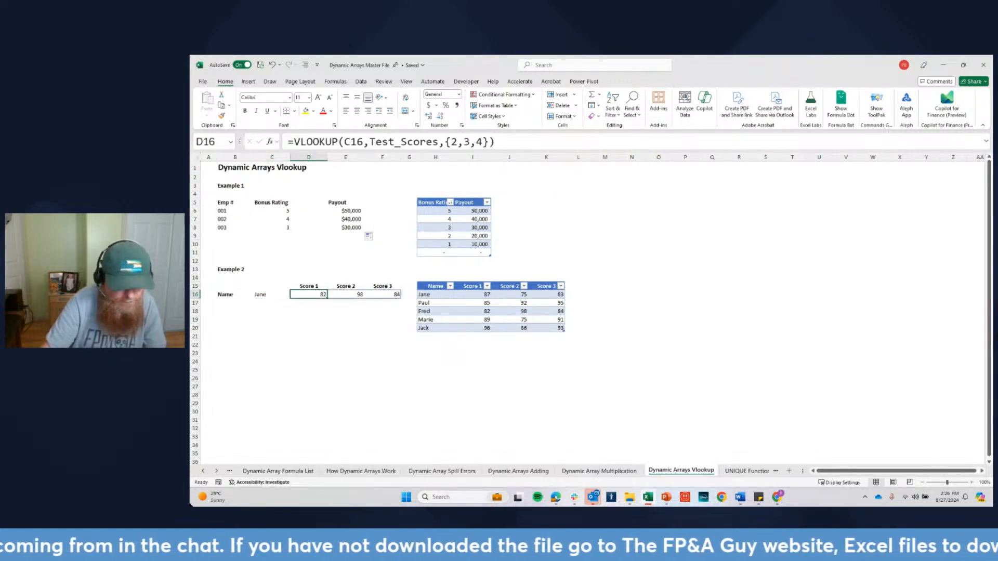
Open the UNIQUE Function sheet and view its assignment and the class table
click(217, 469)
click(217, 469)
click(217, 469)
click(500, 471)
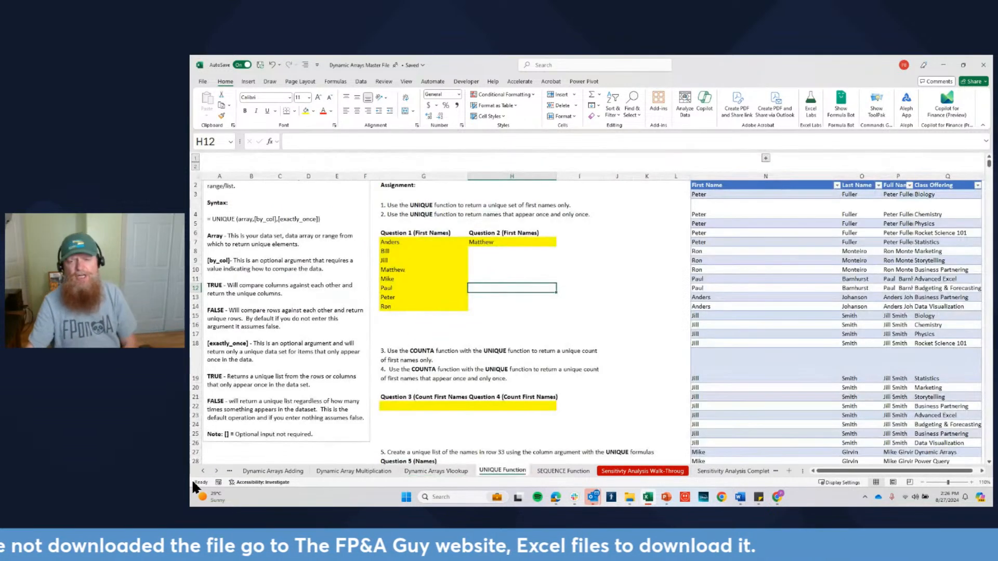
scroll(499, 382, up, 1)
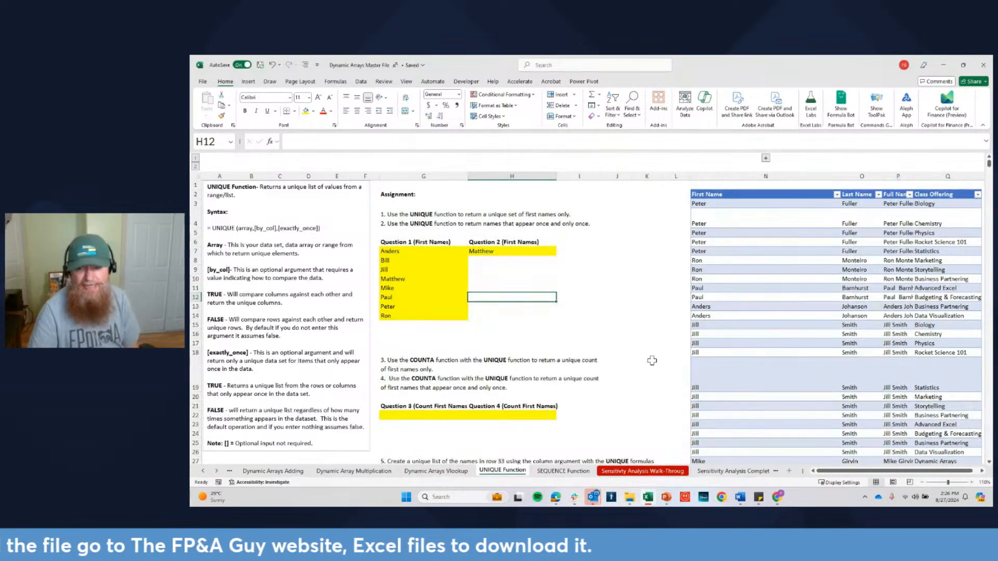
click(982, 470)
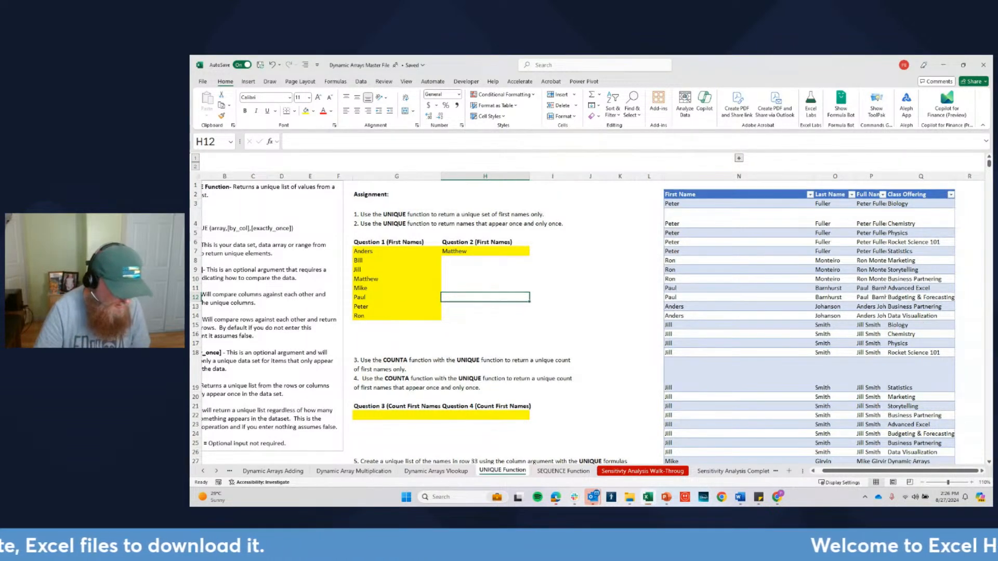
key(alt+Tab)
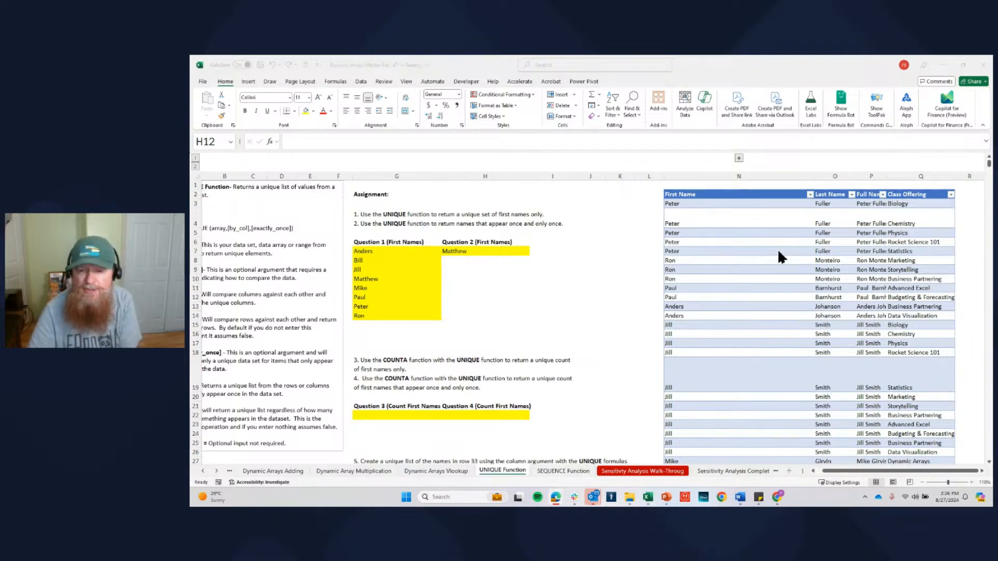
Copy the First Name column of the class table, including its header, to V2
click(717, 190)
click(715, 194)
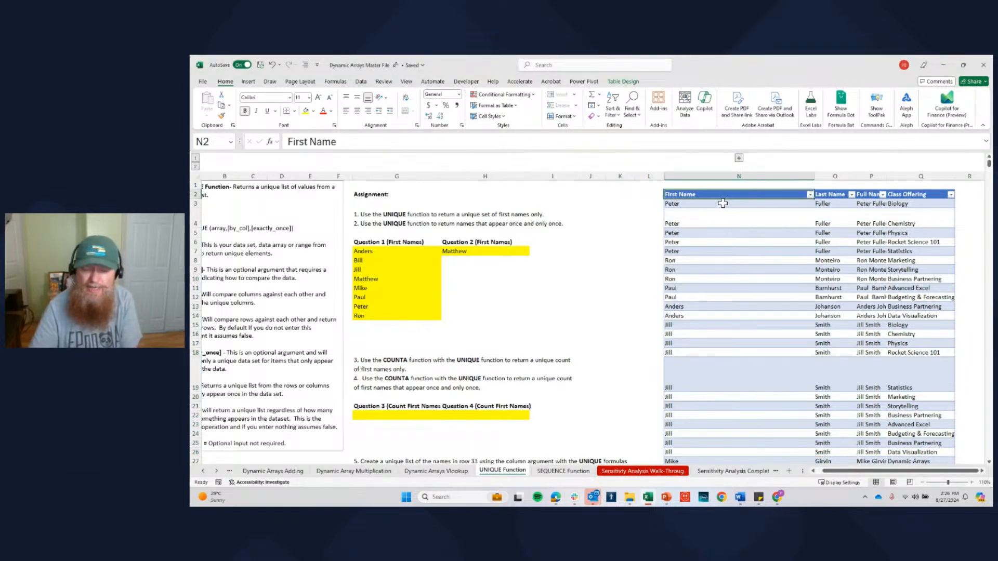
key(ctrl+shift+Down)
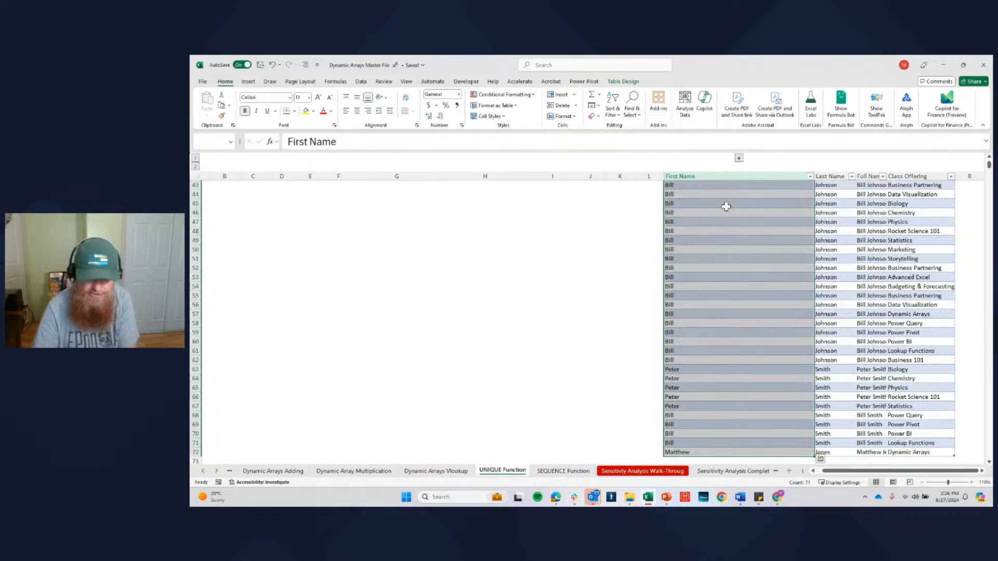
key(ctrl+c)
key(ctrl+Up)
key(Right)
key(Right)
key(Right)
key(Right)
key(Right)
key(Right)
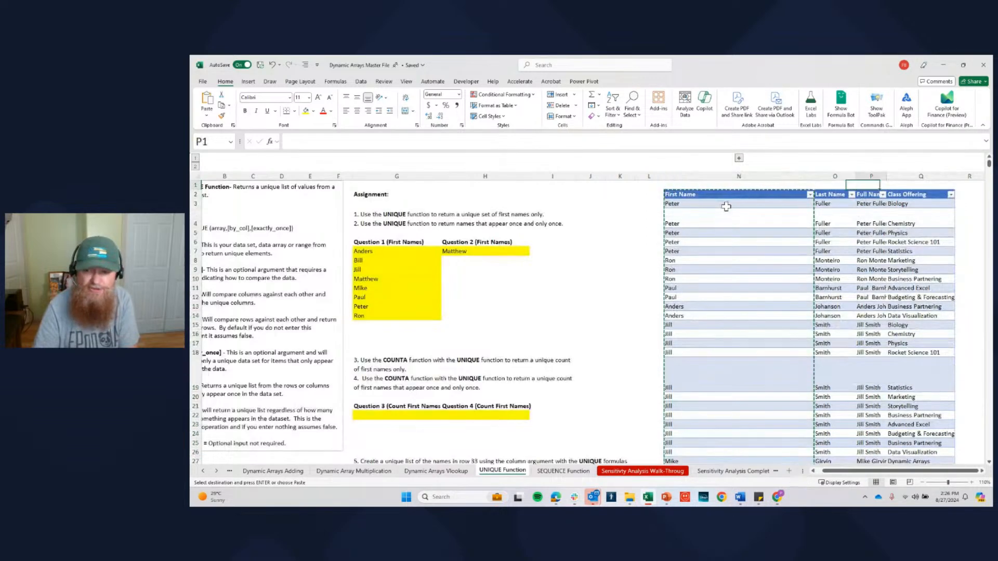
key(Right)
key(Right)
key(Right)
key(Right)
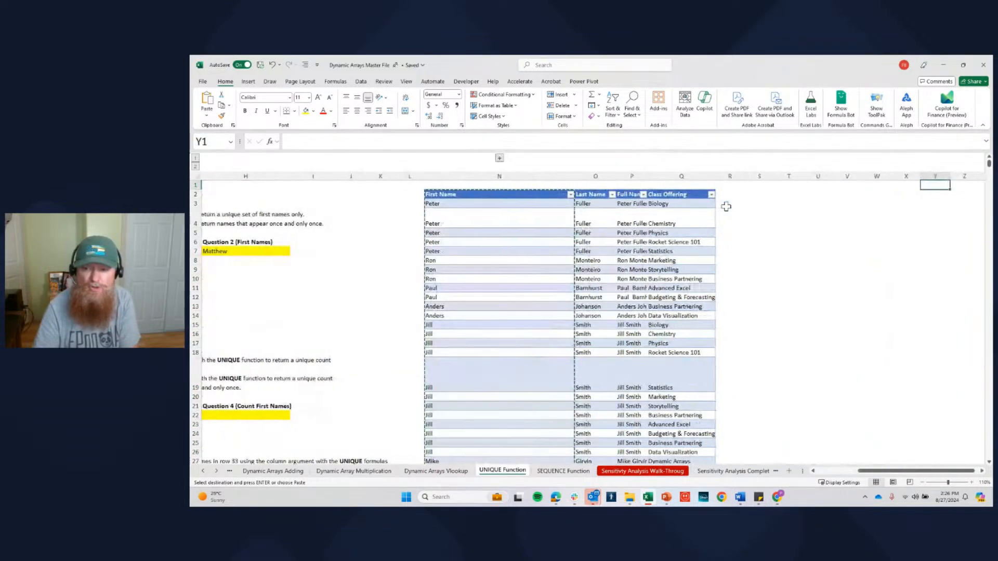
key(Left)
key(Left)
key(Down)
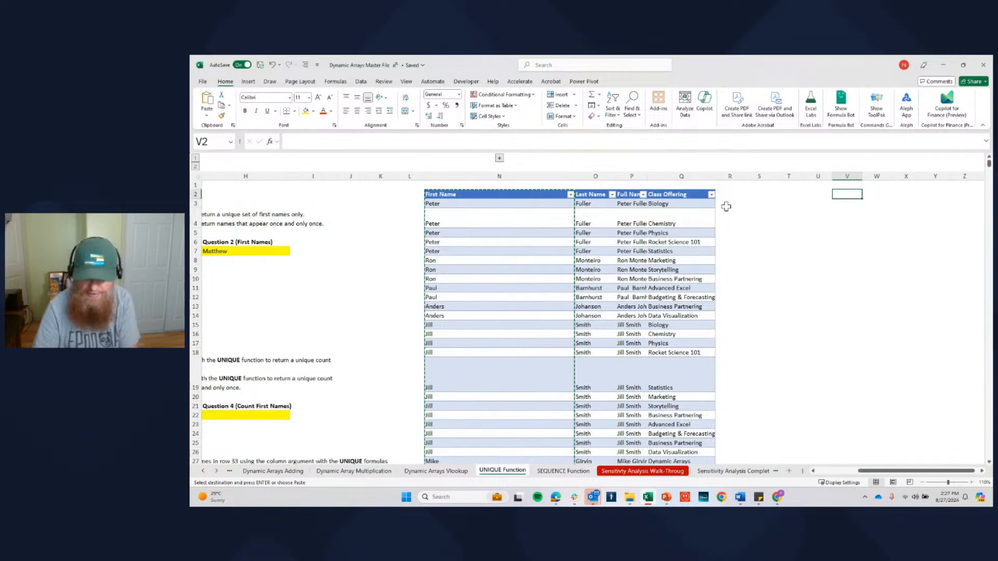
key(ctrl+v)
Remove duplicates from the copied first names in column V starting at V3, treating the data as having no headers
click(836, 204)
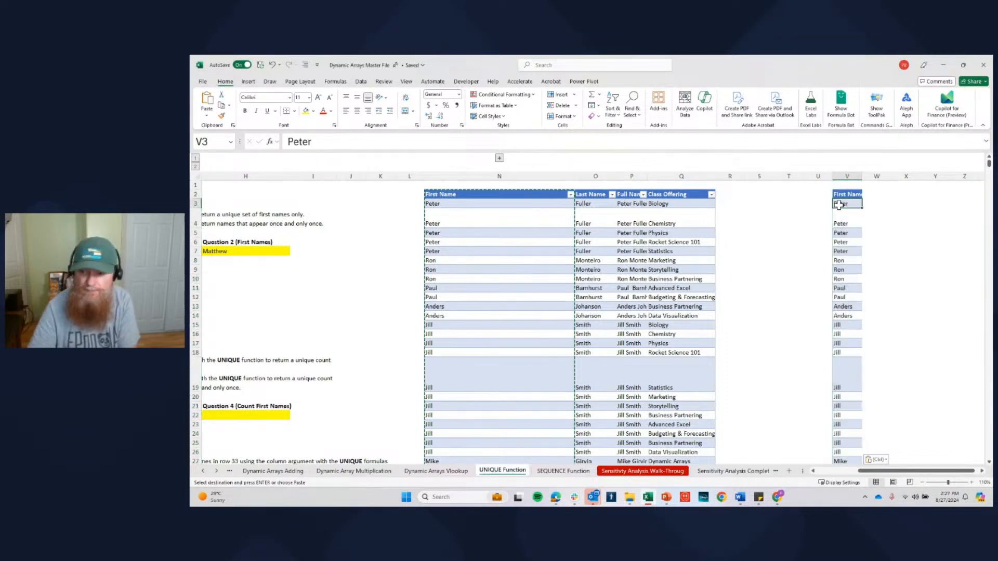
key(ctrl+shift+Down)
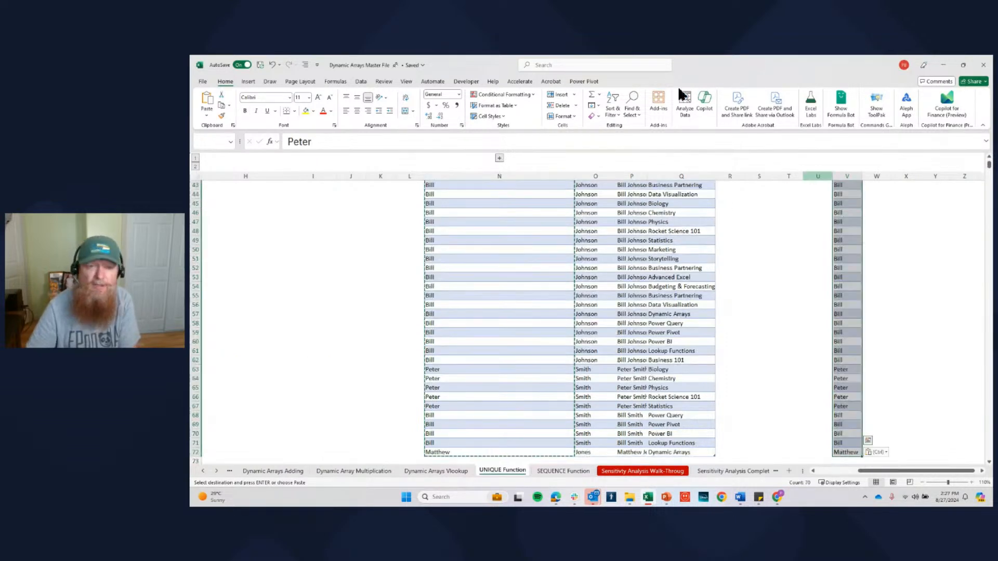
click(359, 83)
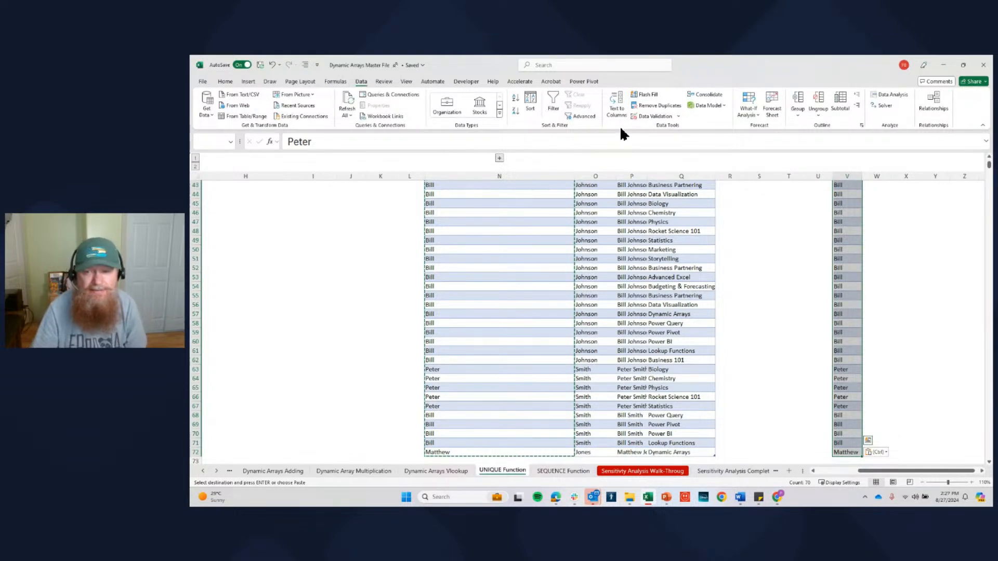
click(660, 105)
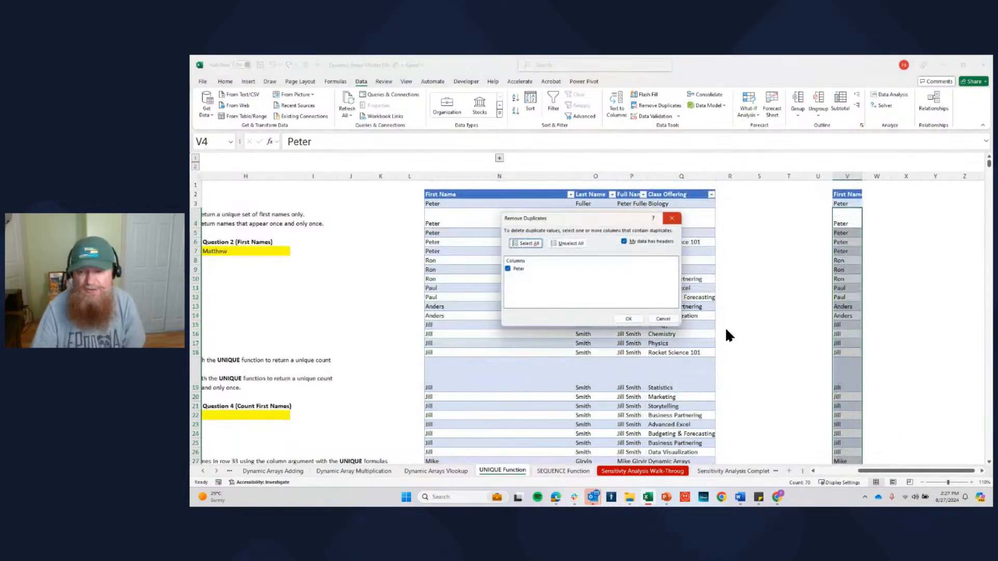
click(624, 241)
click(629, 319)
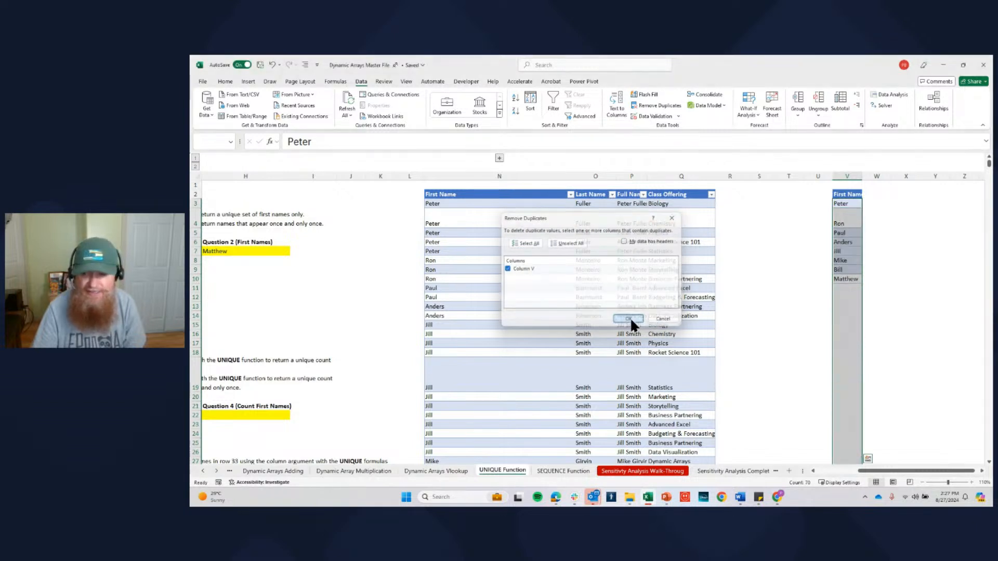
click(644, 294)
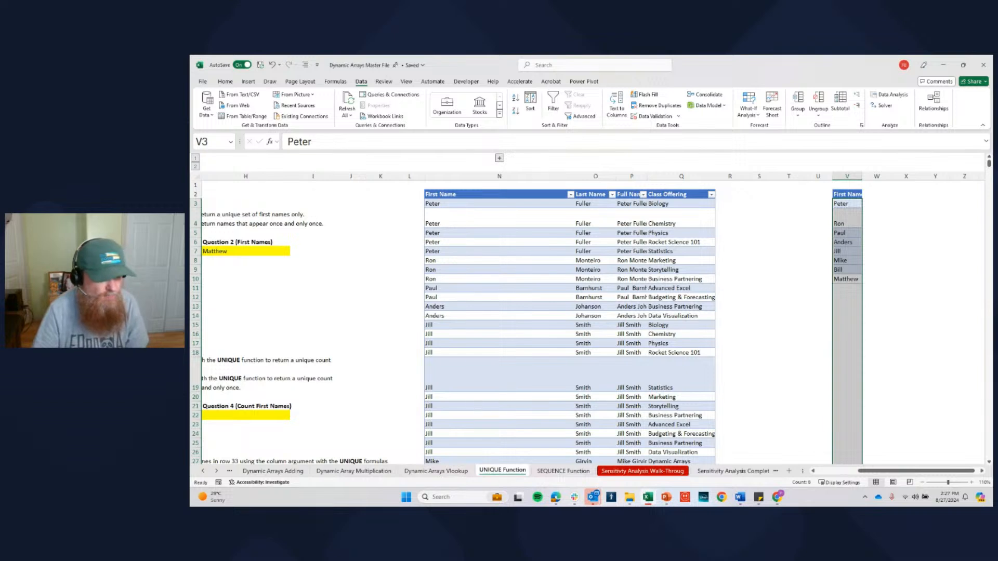
key(alt+Tab)
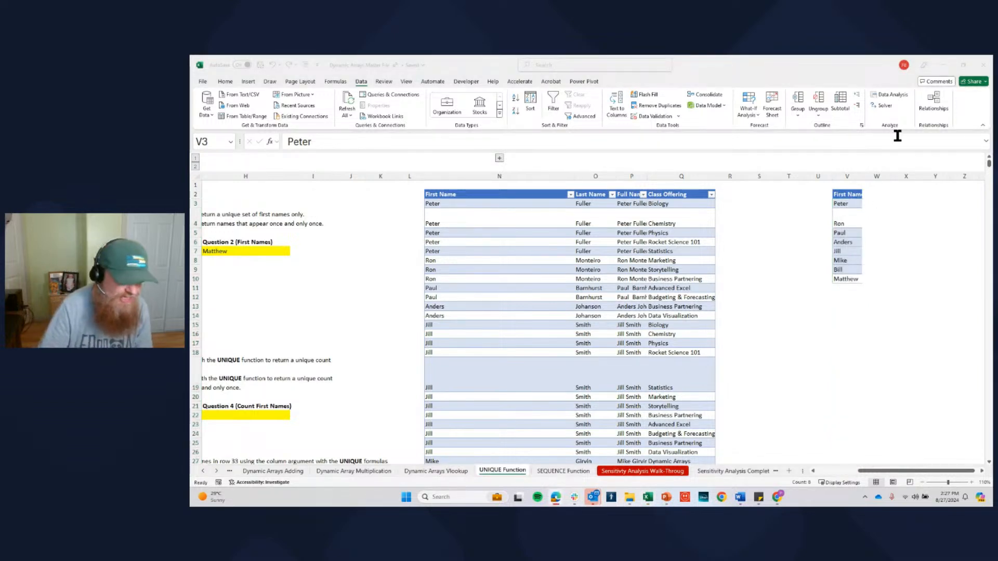
Clear the contents and fill colour of the copied name list in V1:V10
click(843, 187)
drag(845, 195, 841, 281)
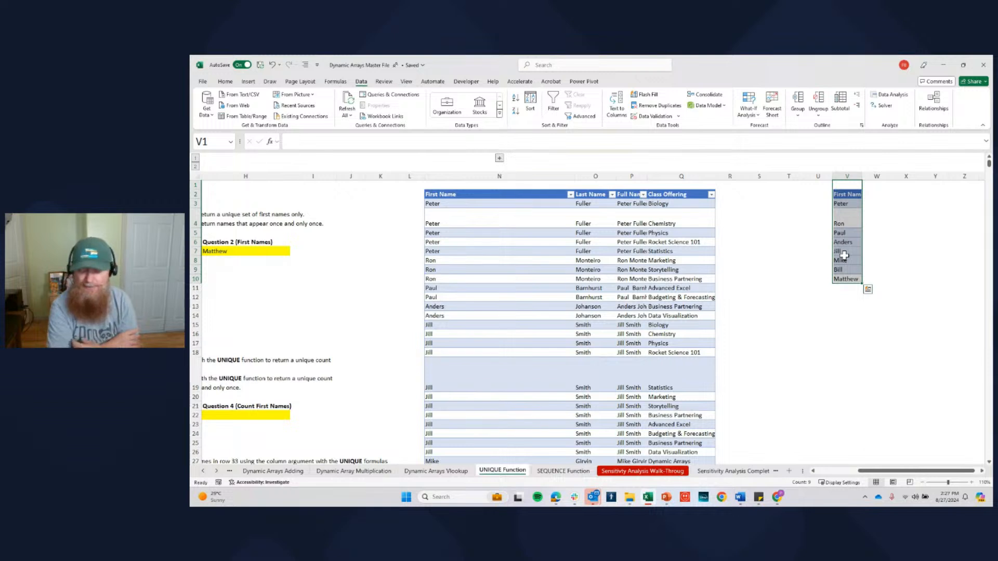
key(Delete)
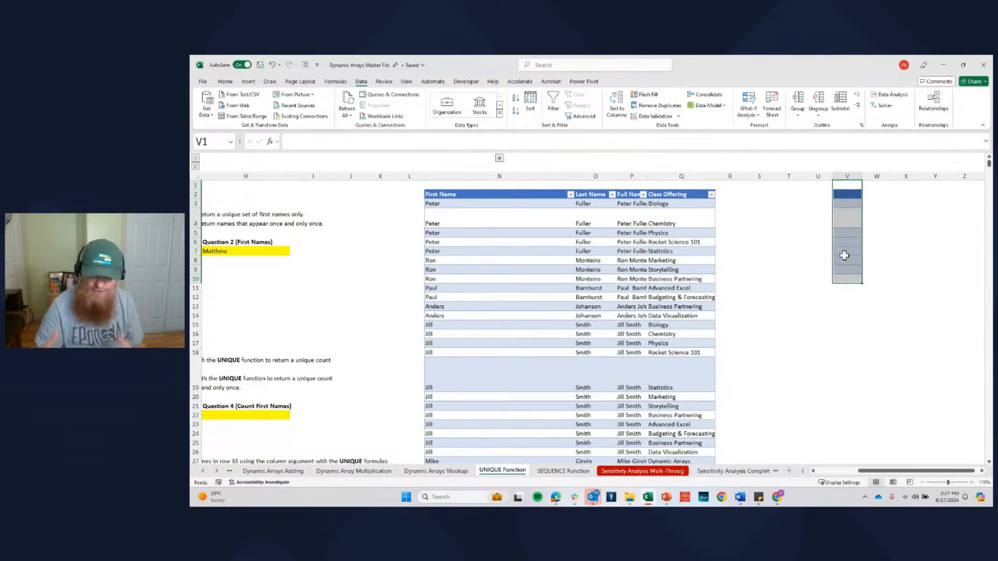
key(alt)
key(h)
key(h)
key(n)
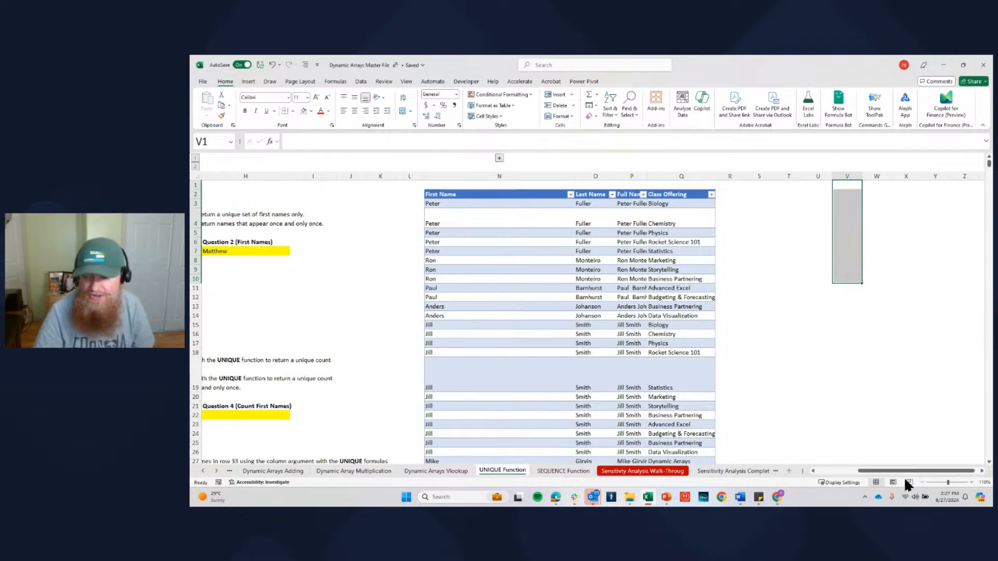
Zoom the sheet to 140% and examine the UNIQUE function's syntax notes
drag(894, 475, 779, 470)
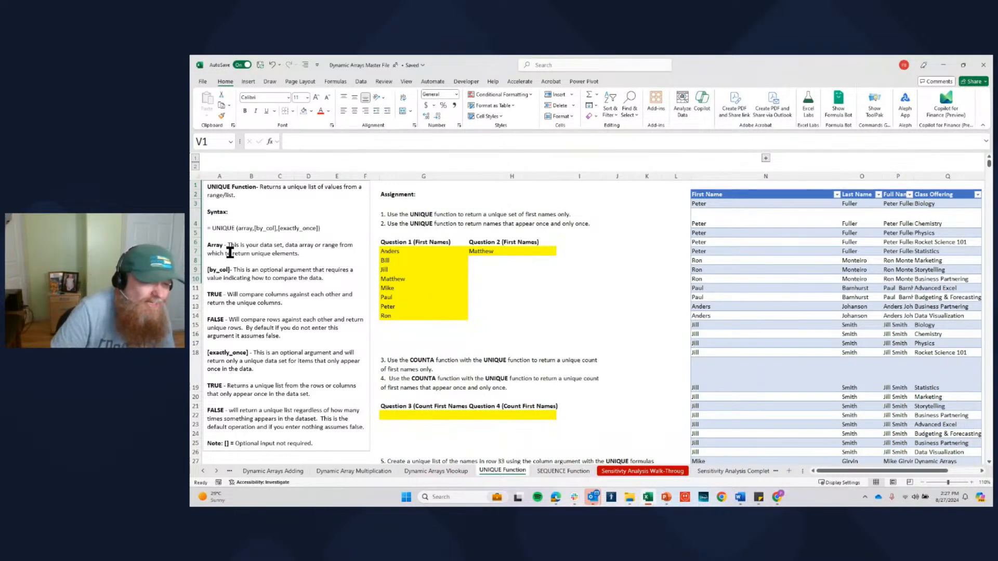
click(972, 483)
click(972, 482)
drag(831, 472, 823, 471)
scroll(356, 216, up, 2)
click(268, 289)
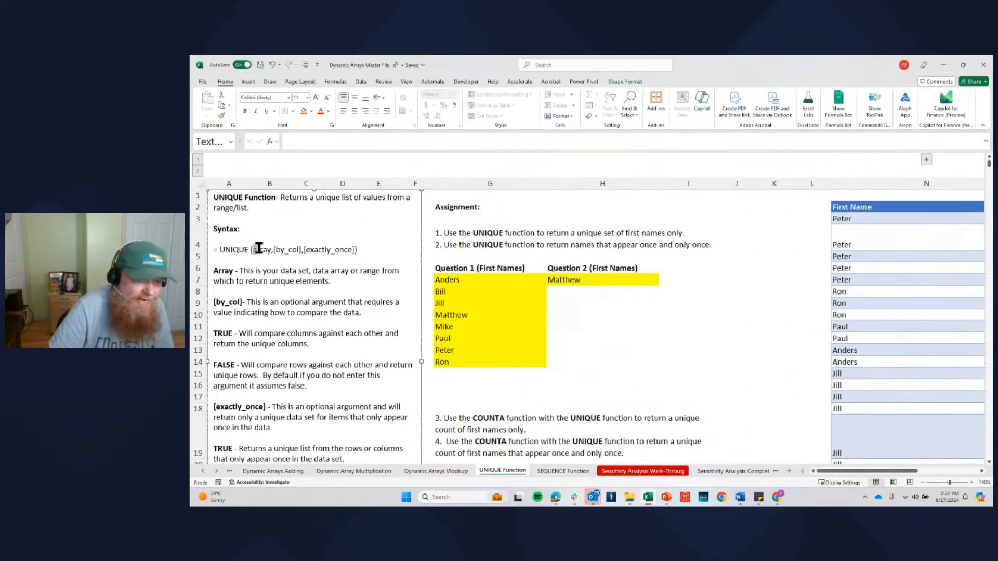
Clear the existing list of unique first names in G7:G14 under Question 1
drag(271, 249, 357, 250)
drag(253, 250, 263, 250)
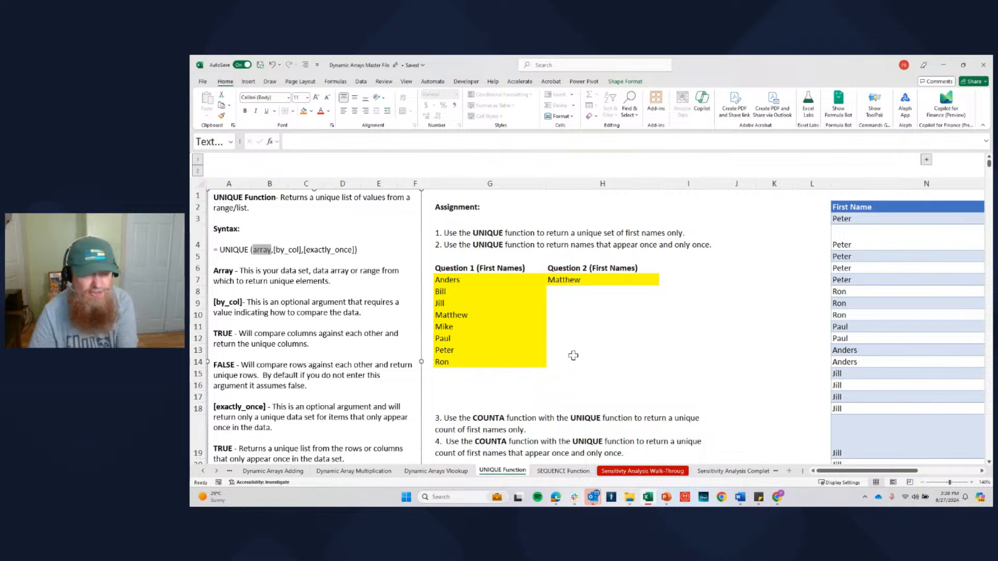
drag(475, 279, 478, 360)
key(Delete)
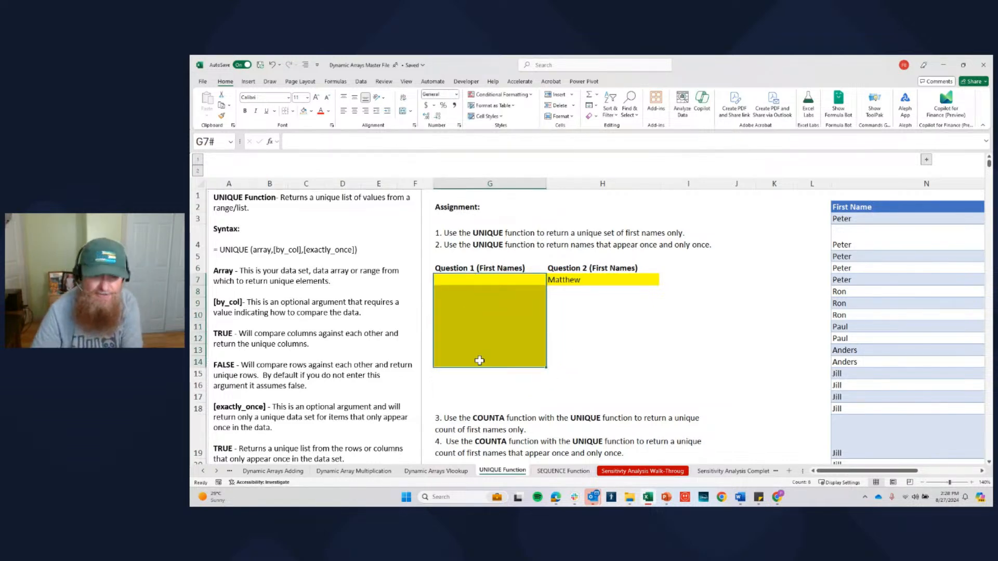
key(Up)
key(Down)
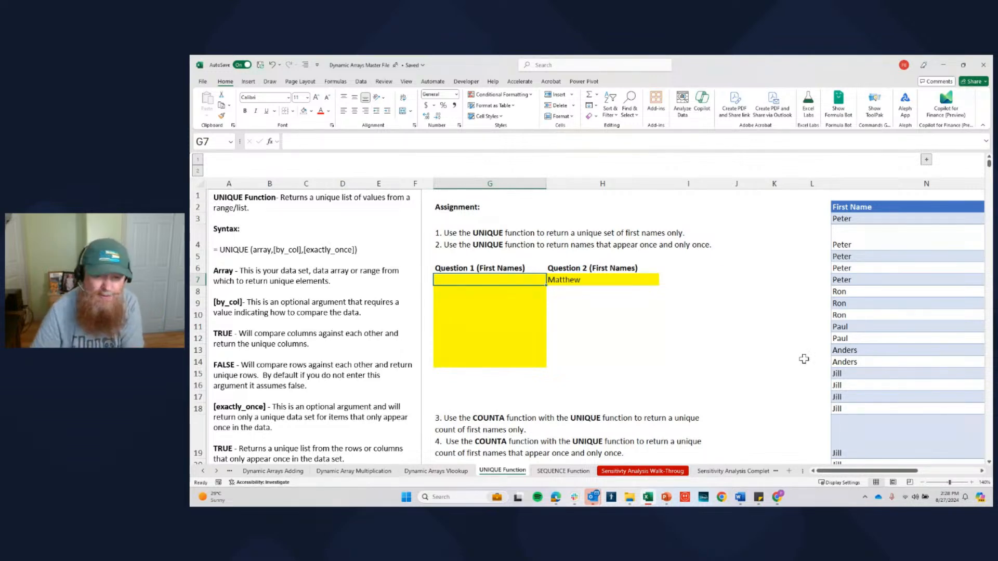
Start a UNIQUE formula in G7 using the whole First Name column of the class table as the array
click(972, 483)
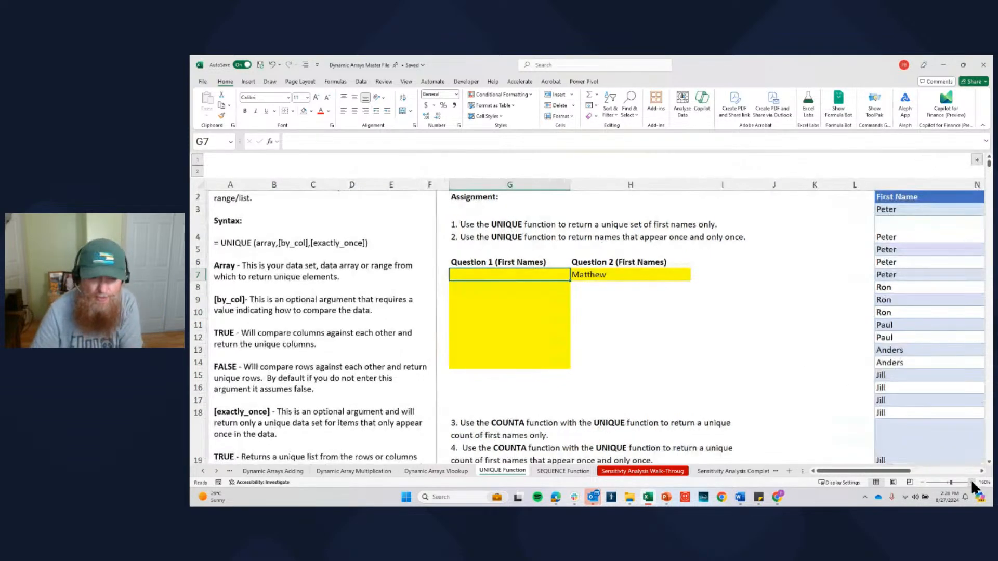
click(971, 483)
scroll(491, 299, up, 1)
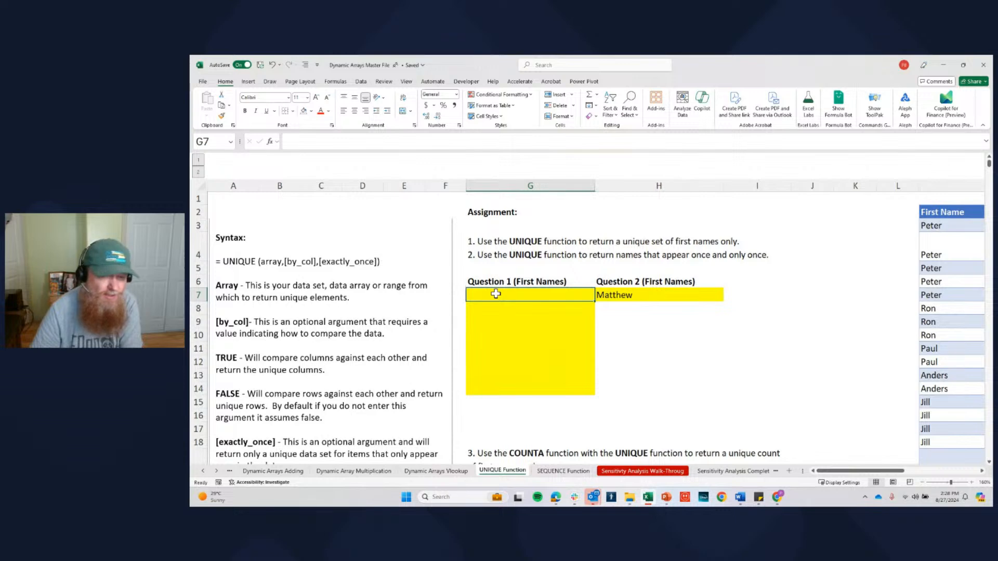
text(=)
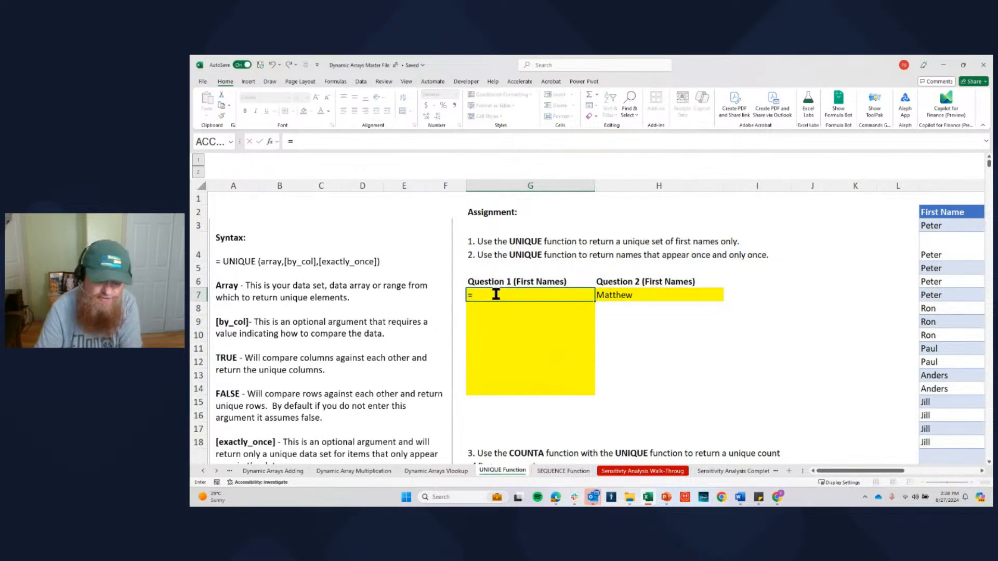
text(uniq)
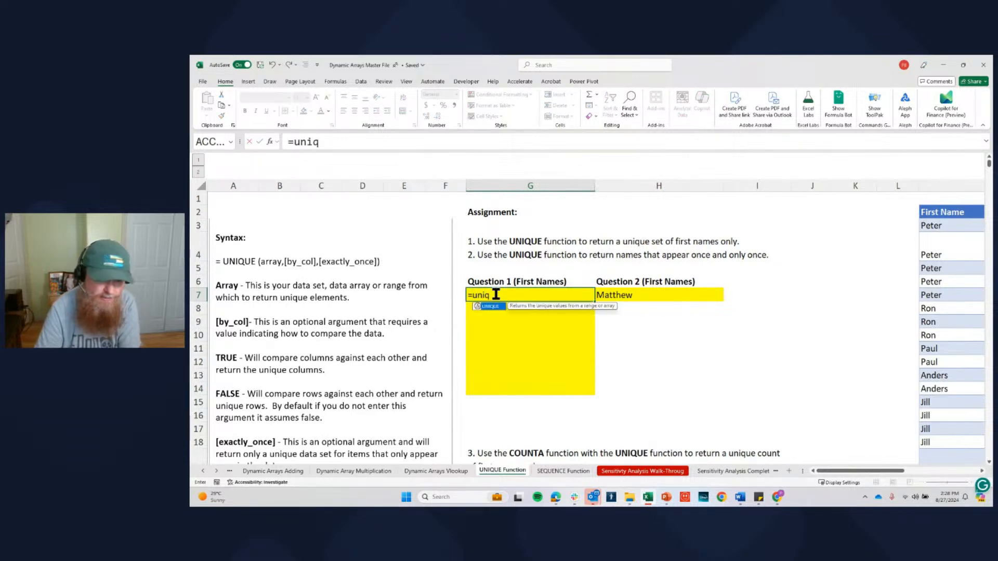
text(ue()
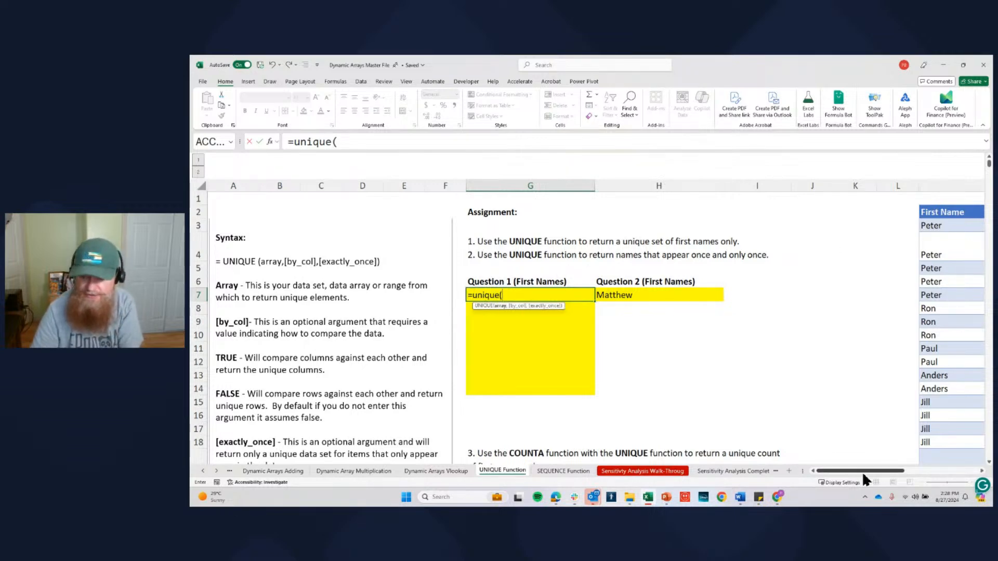
drag(865, 473, 926, 473)
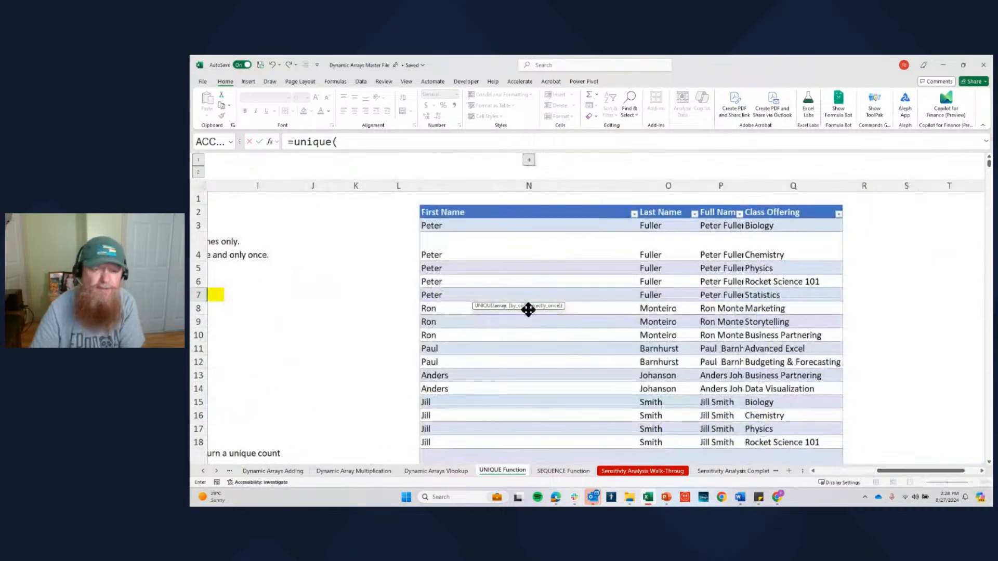
click(485, 227)
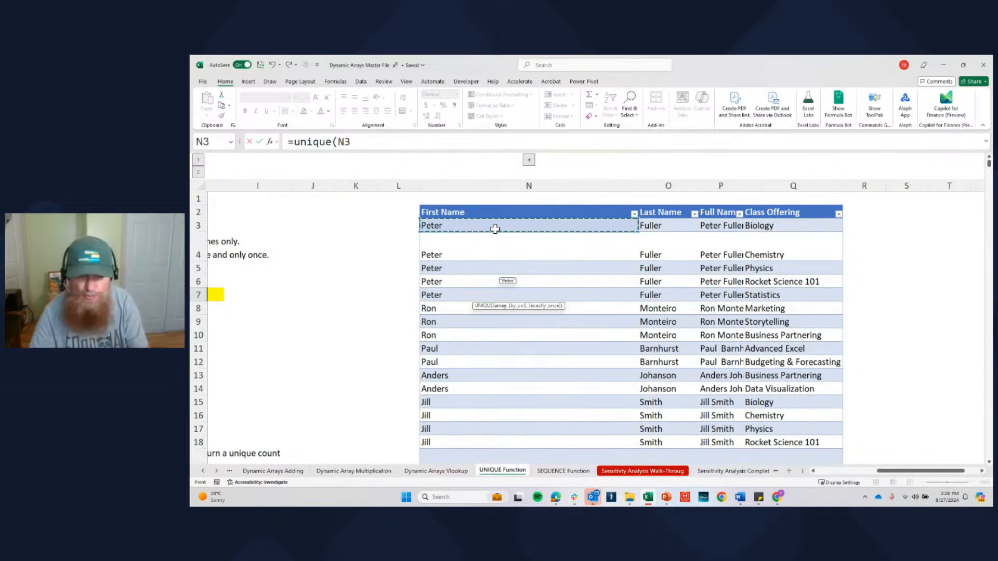
drag(494, 227, 483, 283)
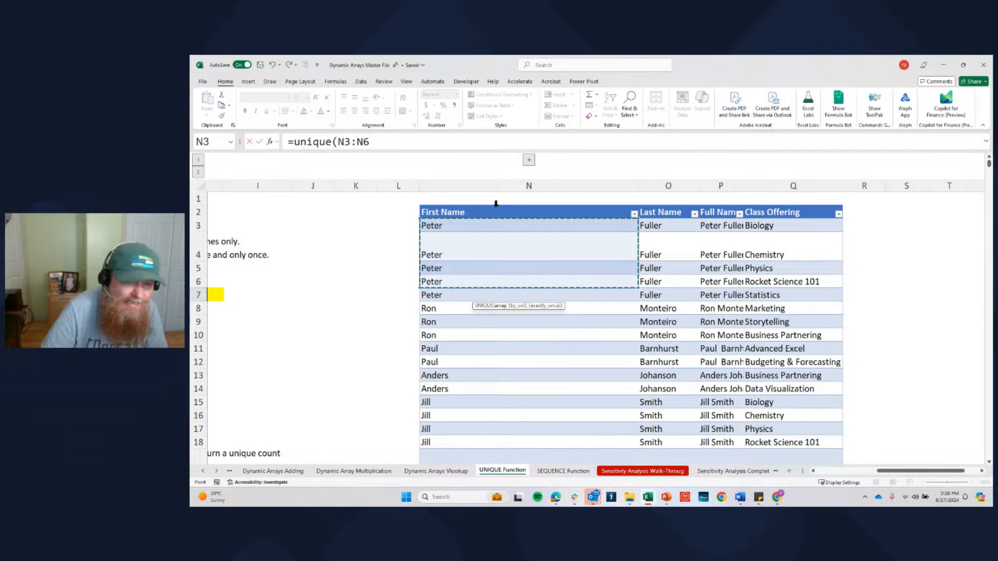
click(496, 204)
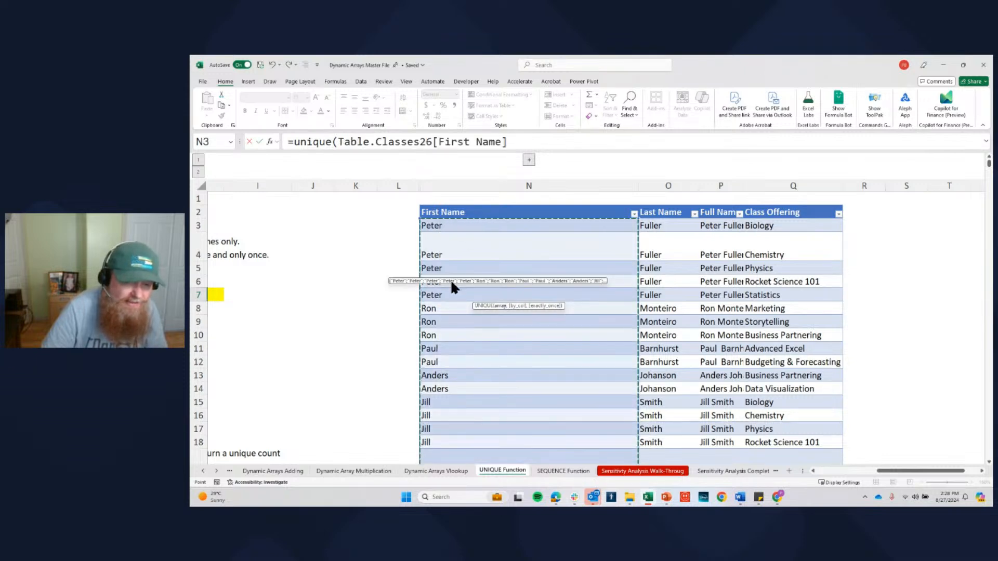
Check the referenced column down to its last row and complete the formula in G7 as =UNIQUE(Table.Classes26[First Name])
scroll(489, 405, down, 6)
scroll(487, 405, down, 18)
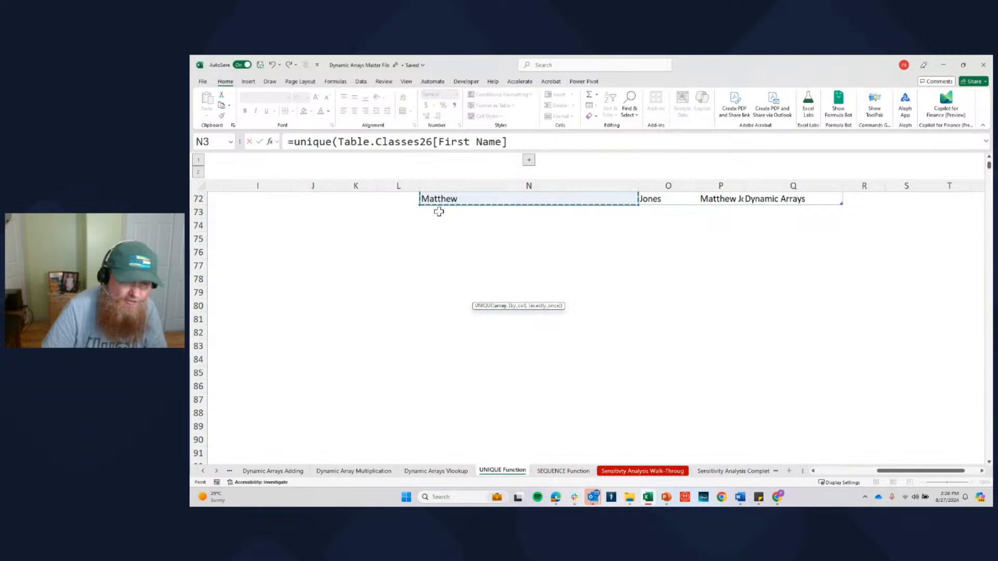
scroll(573, 273, up, 6)
scroll(573, 272, up, 16)
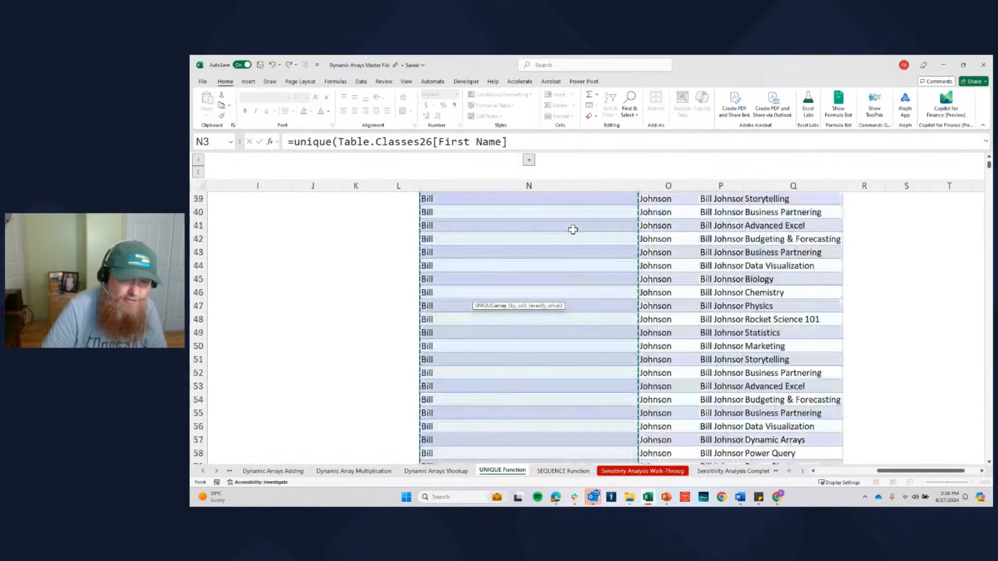
scroll(555, 239, up, 2)
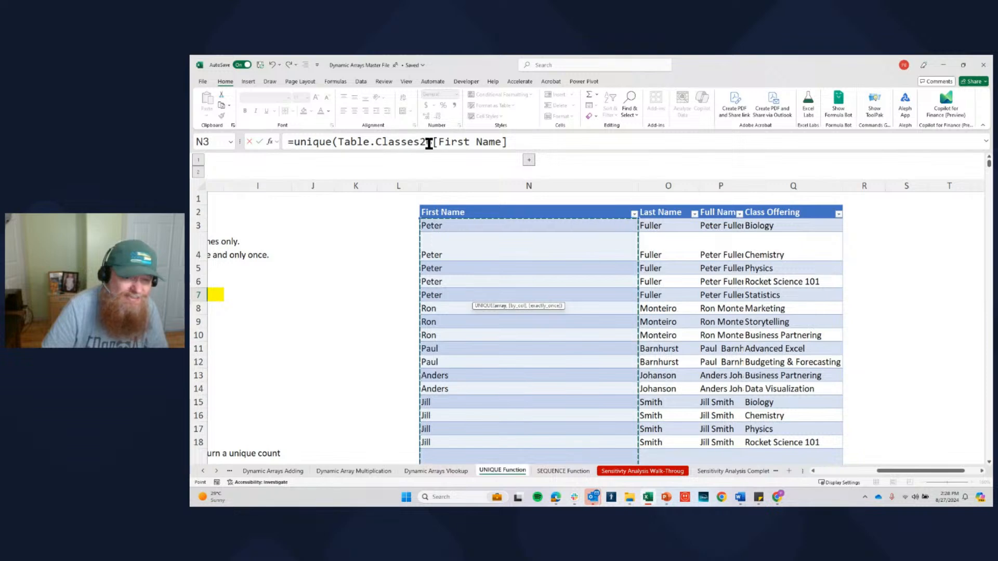
click(526, 144)
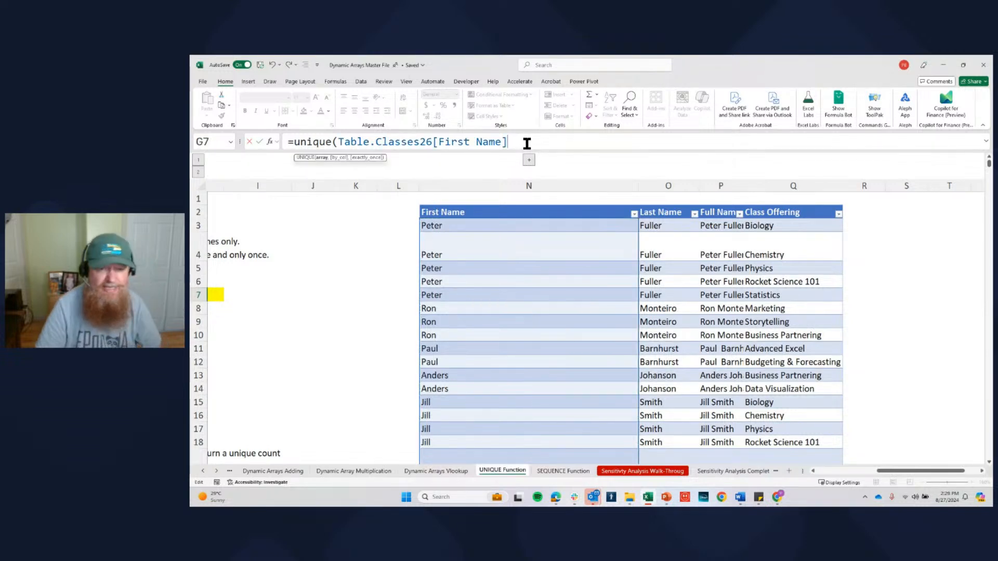
text())
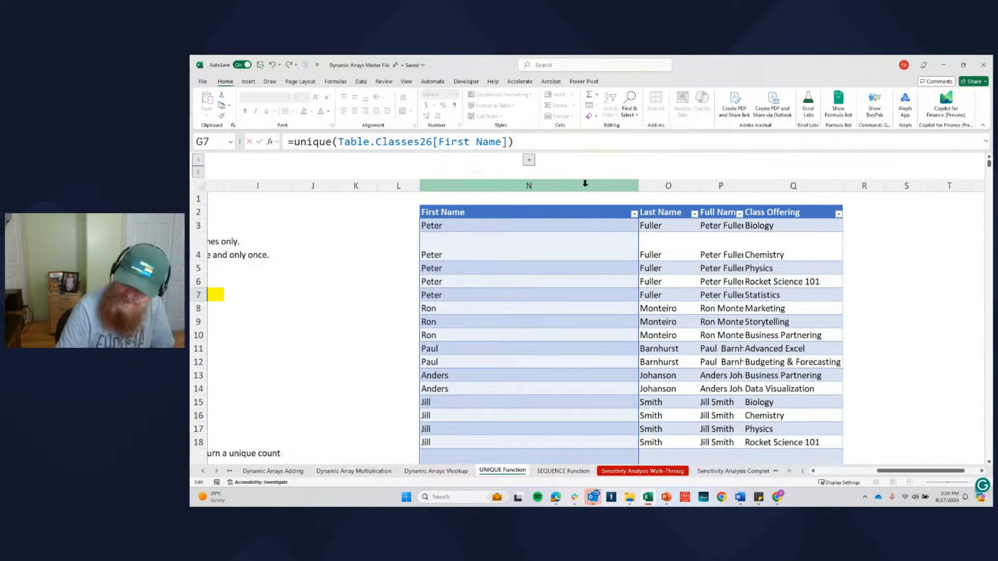
key(Return)
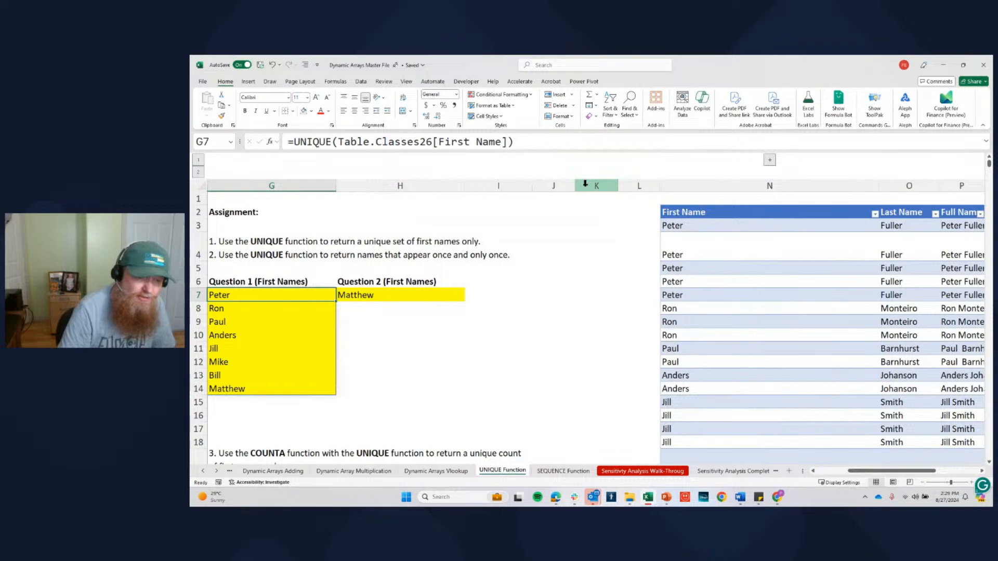
key(Left)
key(Right)
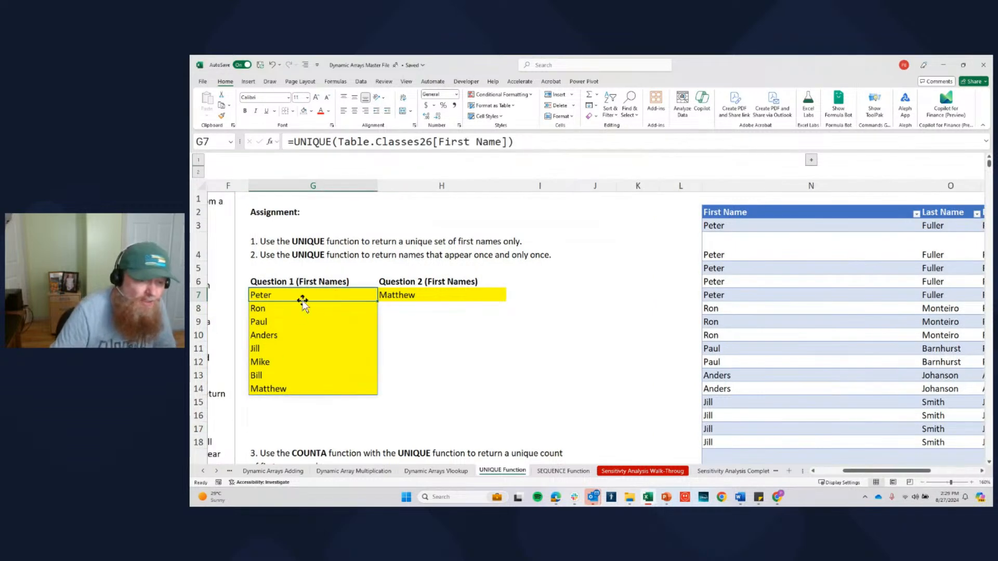
mouse_move(865, 474)
mouse_down()
mouse_move(945, 472)
mouse_move(757, 463)
mouse_move(857, 474)
mouse_up()
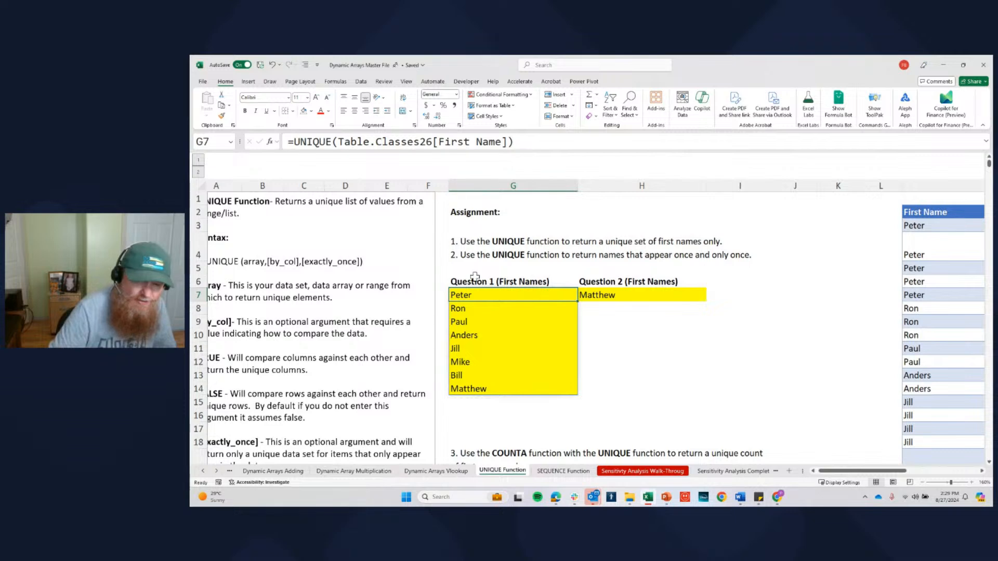
Add a new first name in N73, directly below the last row of the class table
click(930, 376)
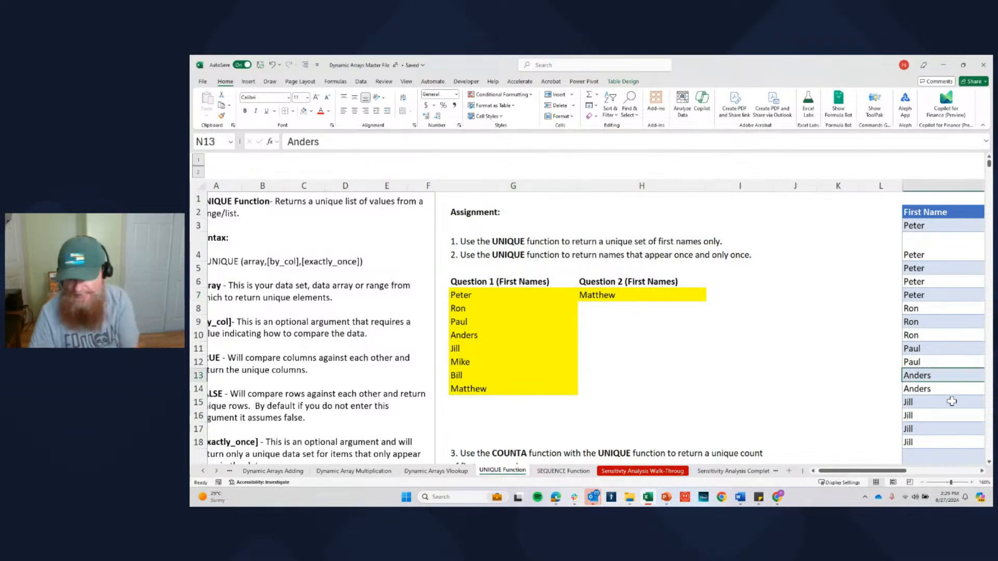
key(ctrl+Down)
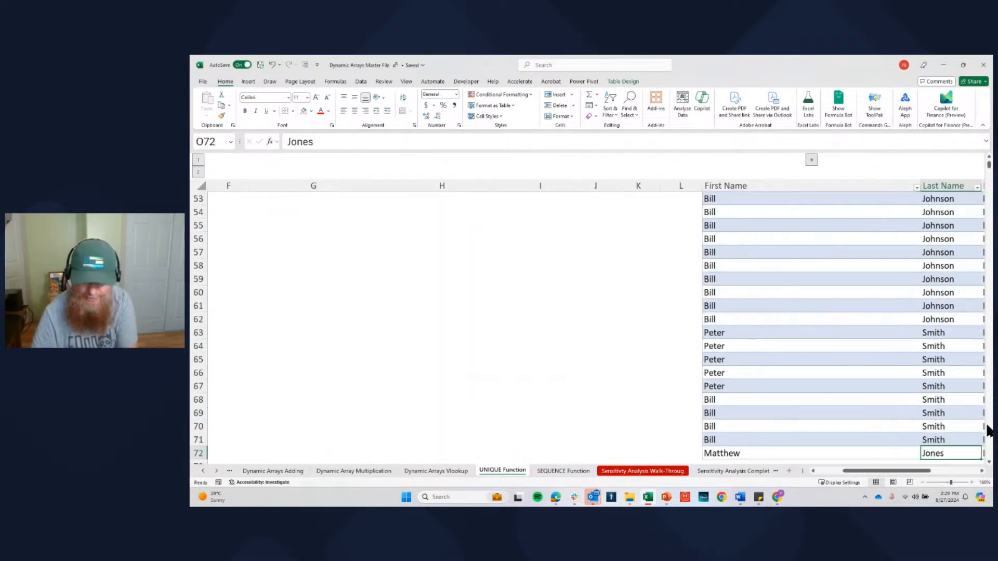
key(Down)
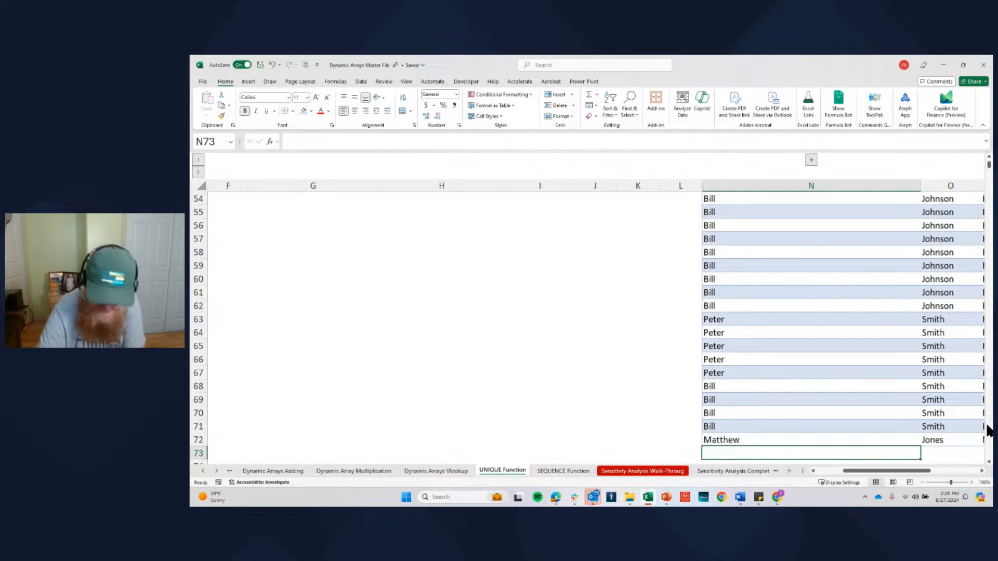
text(O)
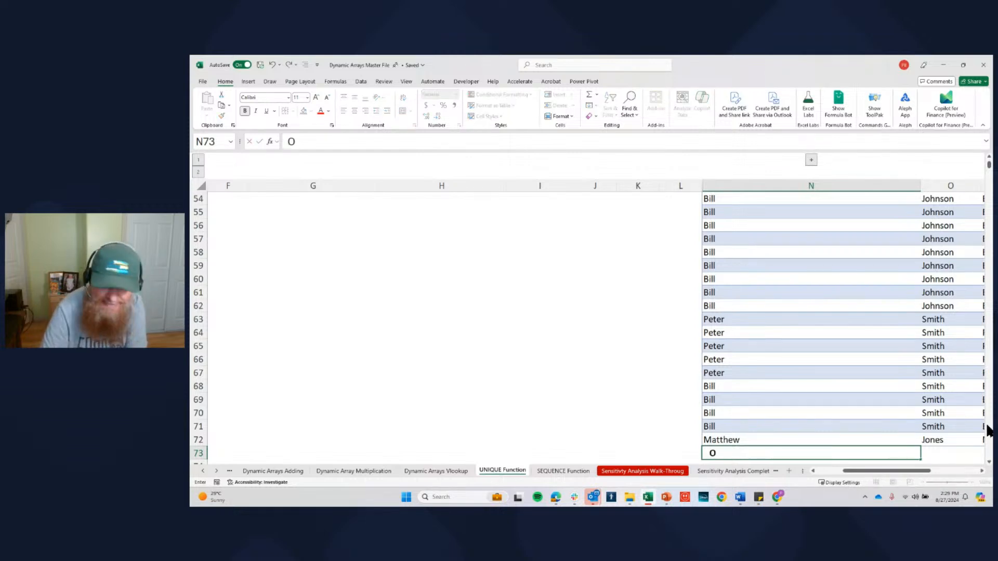
text(livia)
key(ctrl+Return)
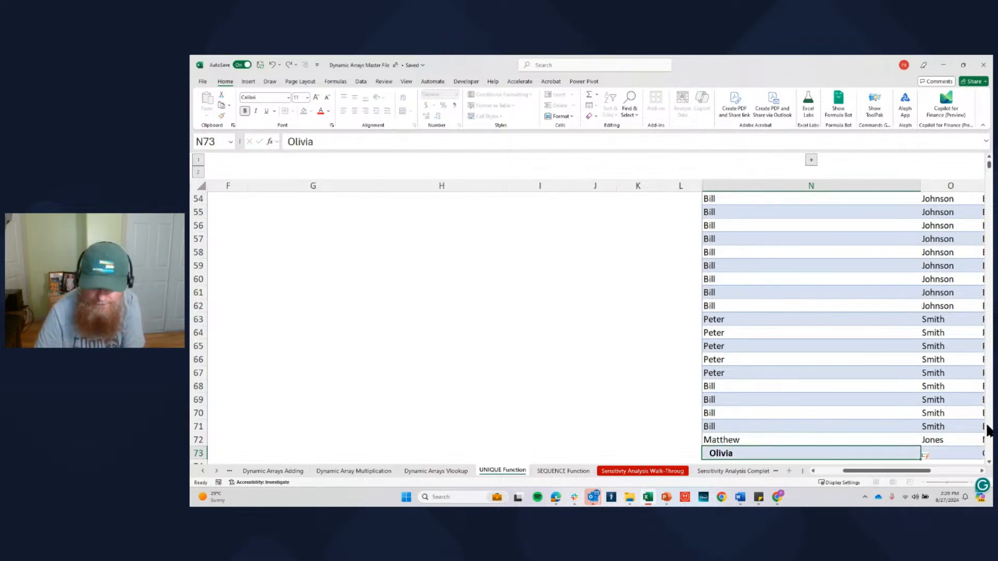
Examine the new table row and the spilled lists under Question 1 and Question 2 for the added first name
key(Right)
key(Right)
key(Right)
key(Left)
key(Left)
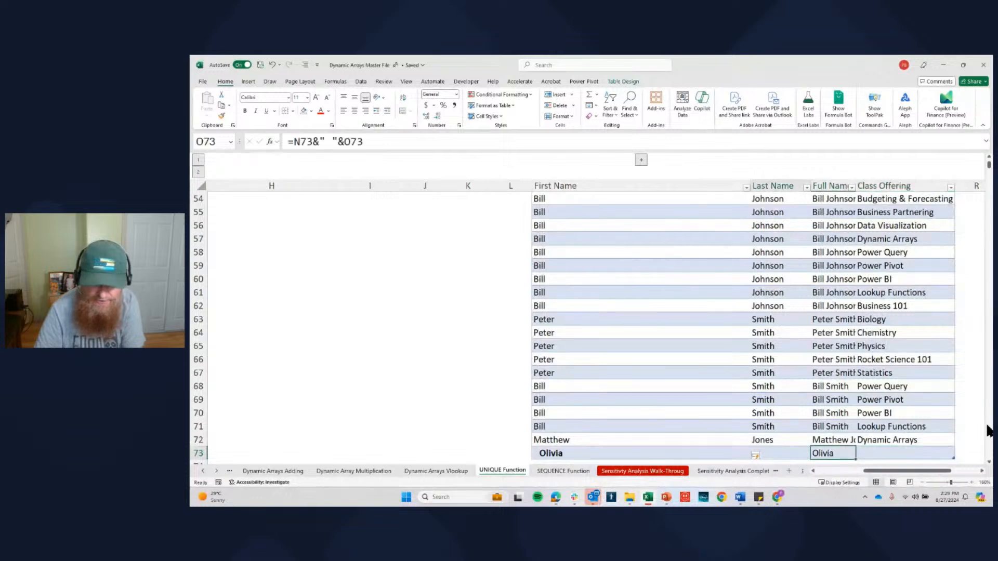
key(Left)
key(Left)
key(Left)
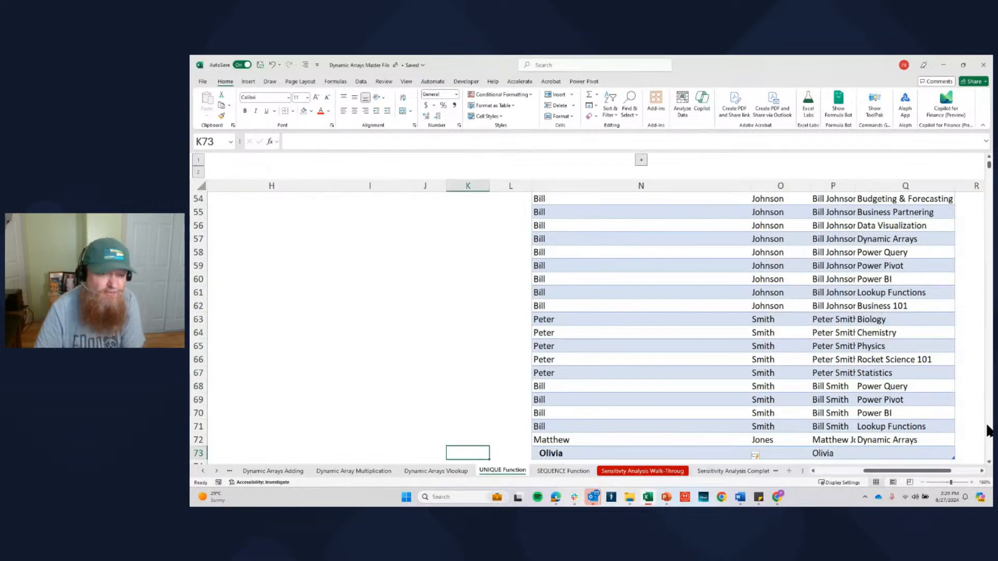
key(Left)
key(ctrl+Up)
key(Left)
key(Left)
key(Left)
key(Left)
key(Left)
key(Left)
key(Left)
key(Down)
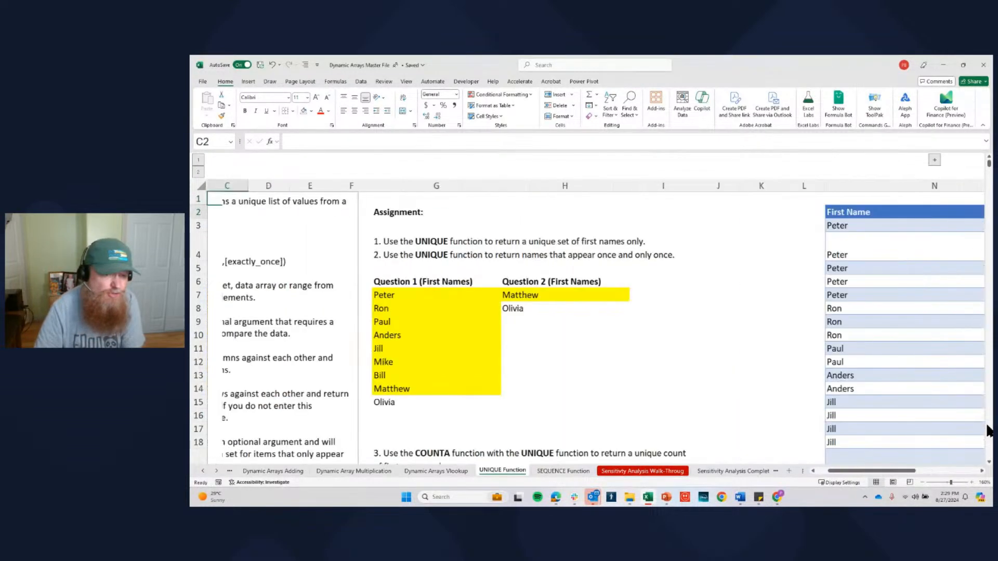
key(Right)
key(Right)
key(Right)
key(Right)
key(Down)
key(Down)
key(Down)
key(Down)
key(Down)
key(ctrl+Down)
key(Up)
key(Up)
key(Up)
key(Down)
key(Down)
key(Down)
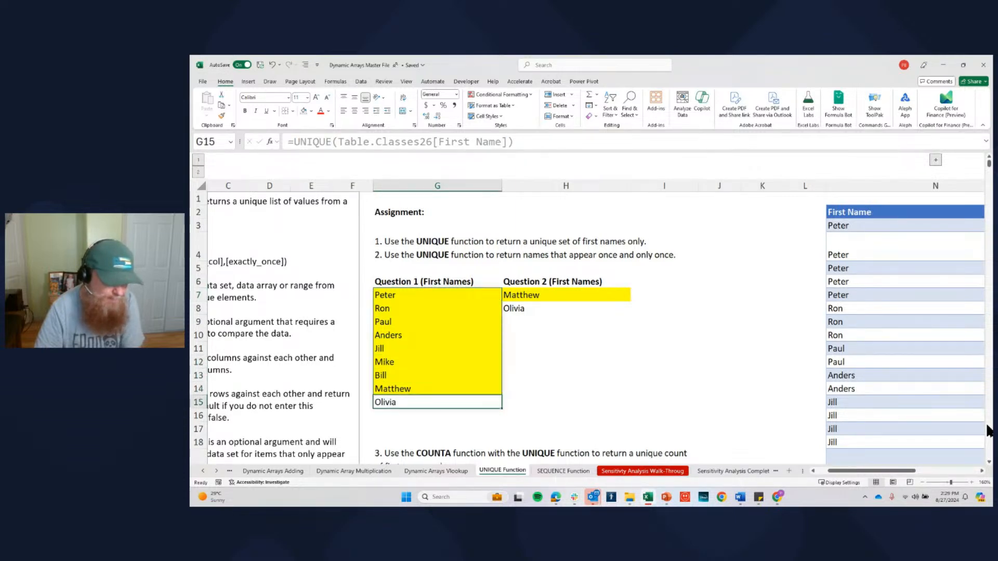
Add two more first names in N74 and N75 below the class table and check the spilled lists
key(Right)
key(Right)
key(Right)
key(Right)
key(Right)
key(Right)
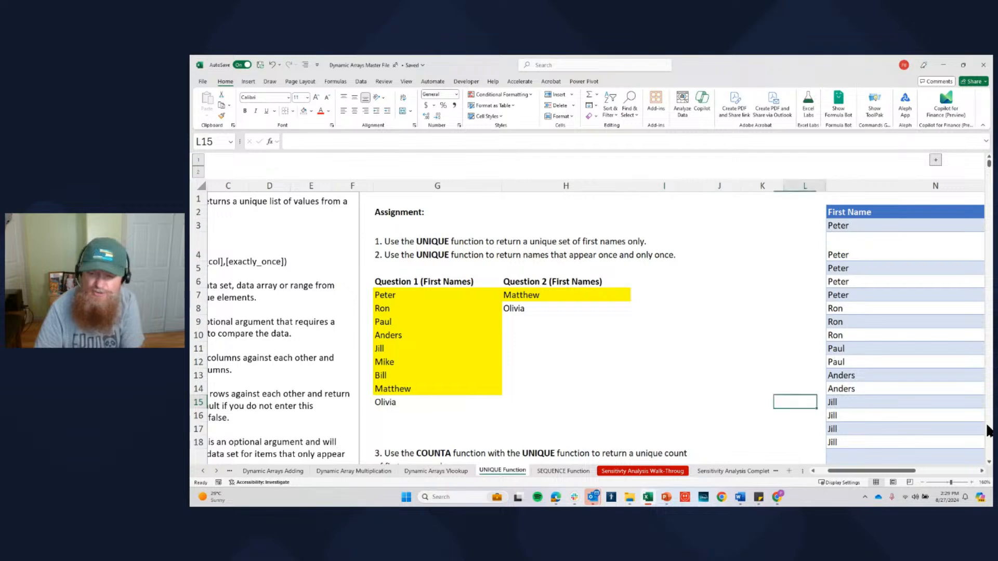
key(ctrl+Down)
key(Down)
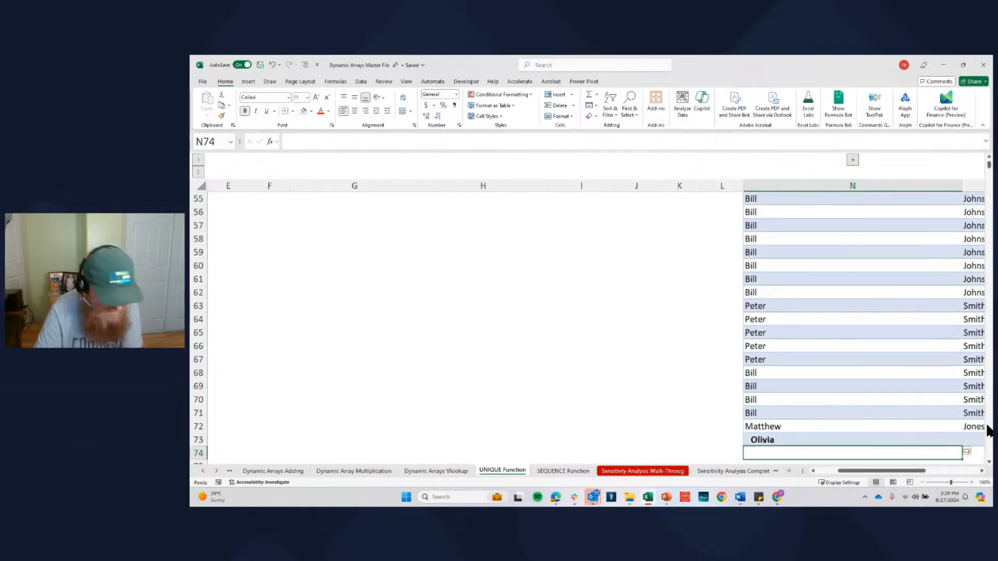
text(Mohammad)
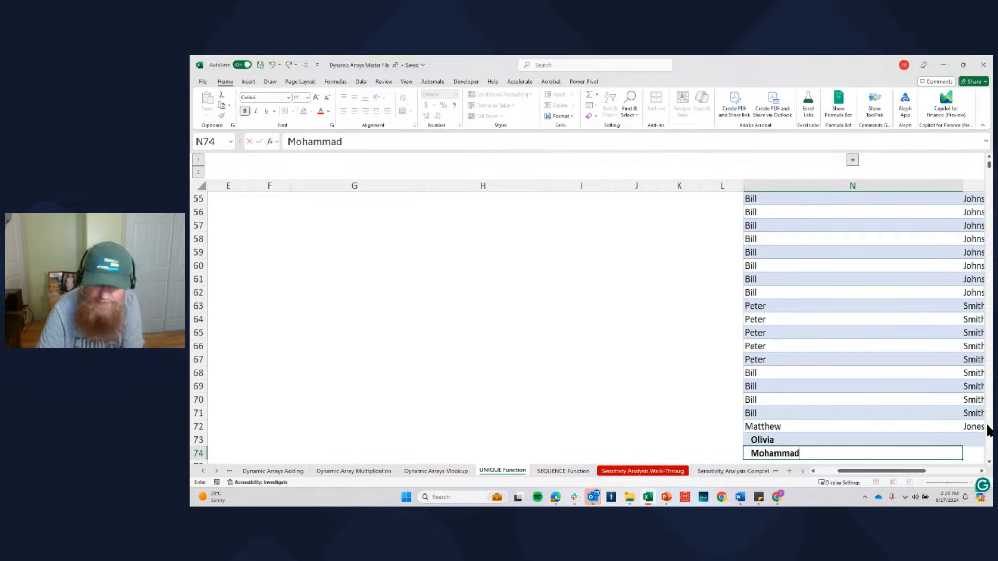
key(Return)
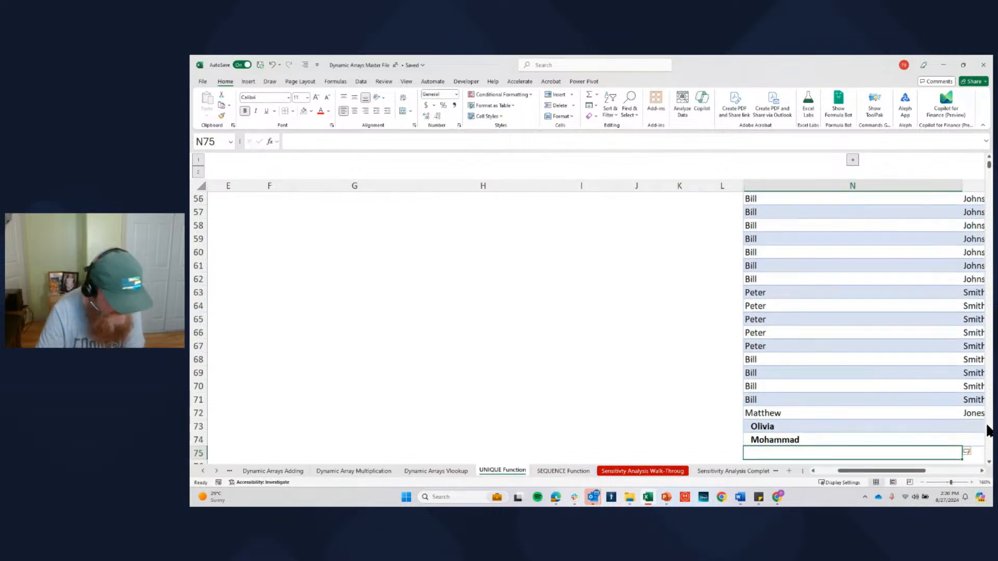
text(Valorie)
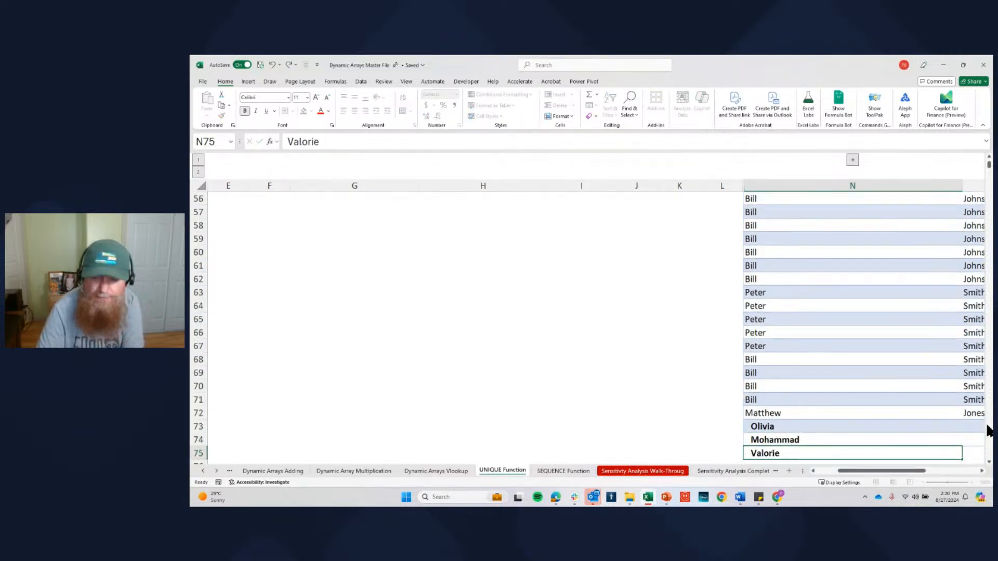
key(Up)
key(ctrl+Up)
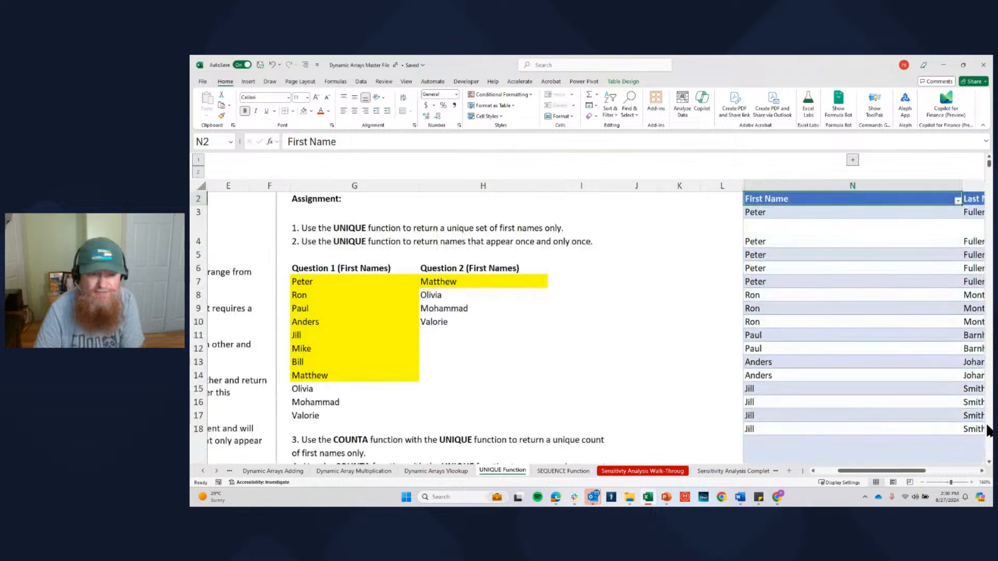
Check the three newly added first names at the end of the spilled Question 1 list, in G15 to G17
key(Left)
key(Left)
key(Left)
key(Left)
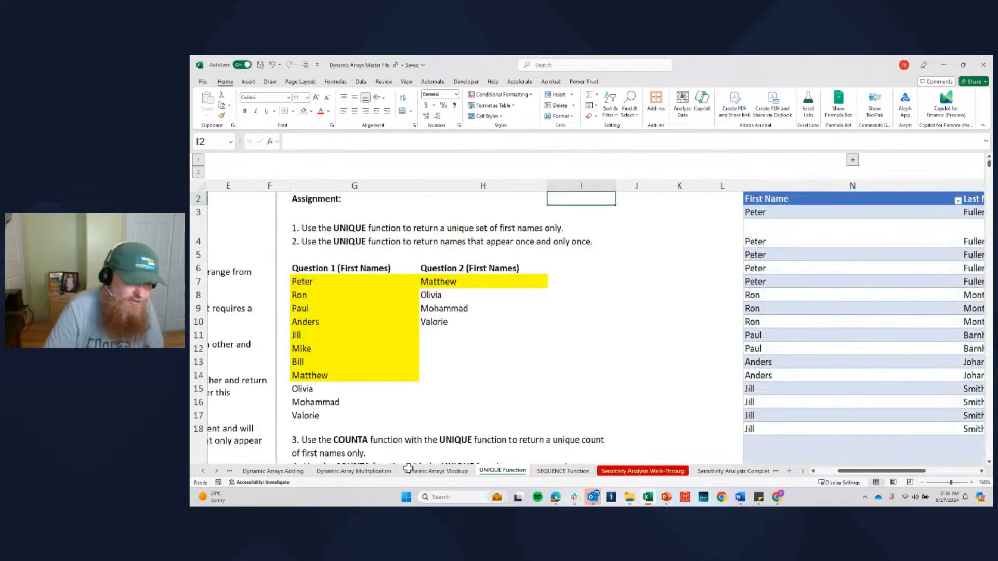
click(312, 390)
click(318, 402)
click(319, 413)
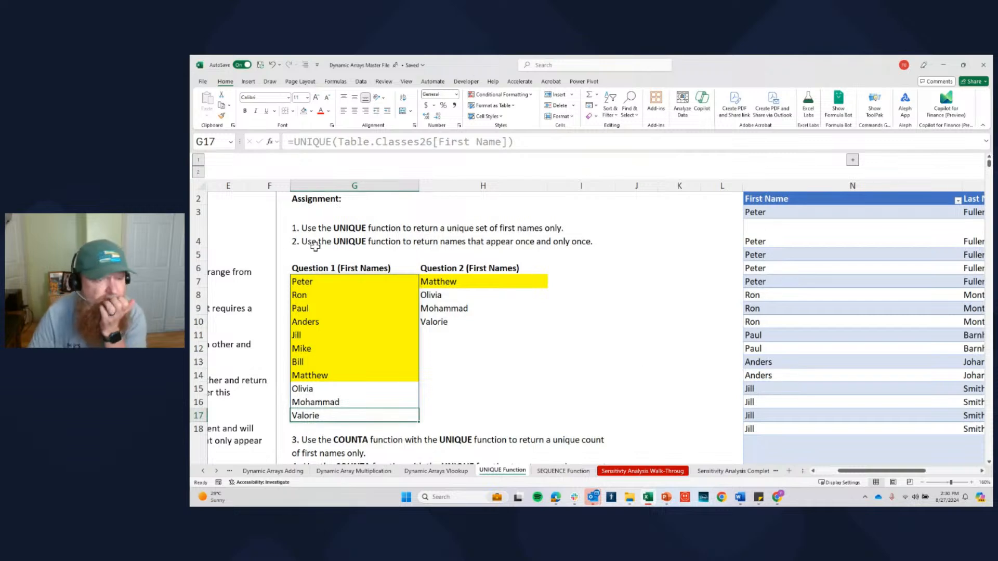
Try sorting the Question 1 list with =SORT(UNIQUE(Table.Classes26[First Name])) in G7, and undo that change
click(305, 281)
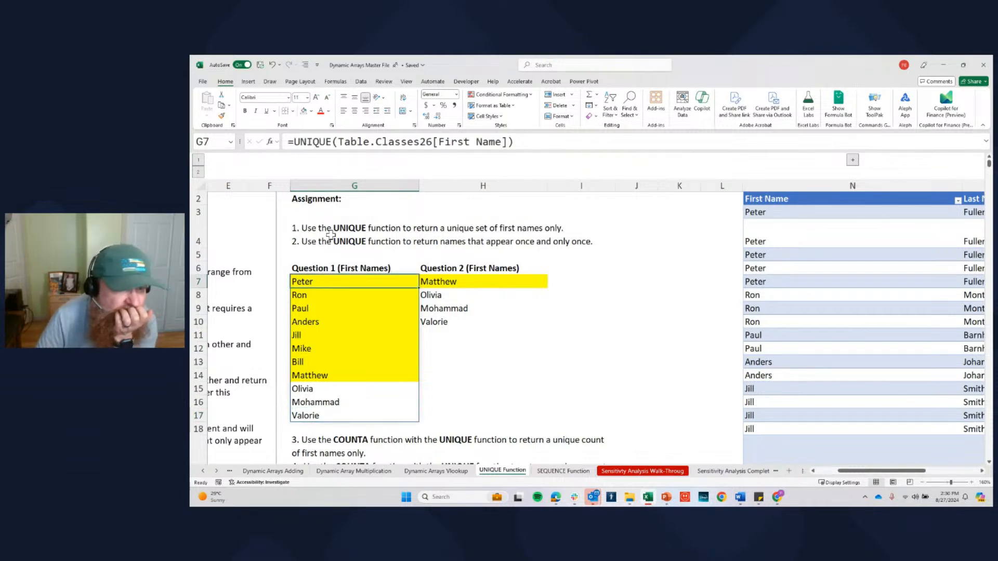
click(294, 141)
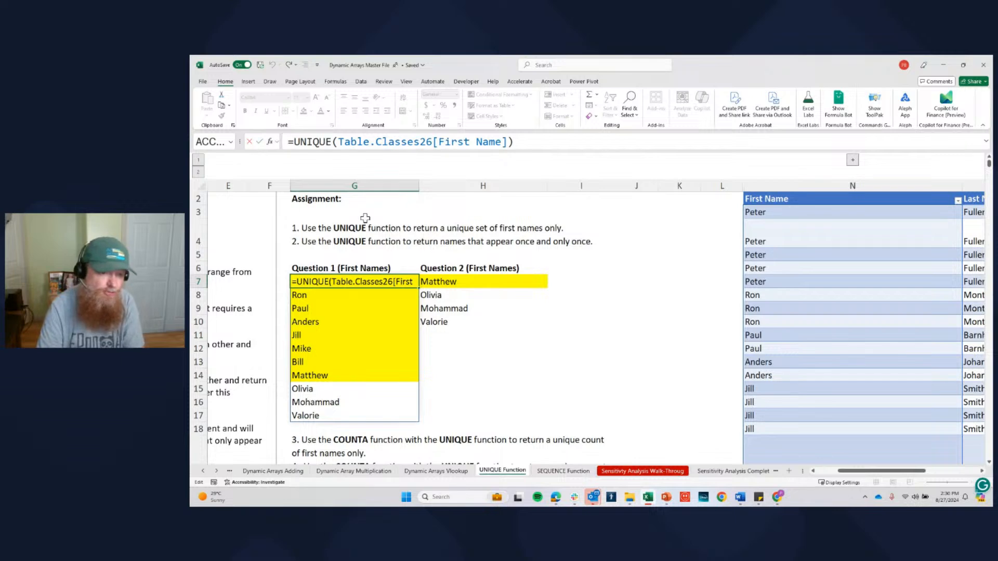
text(SORT)
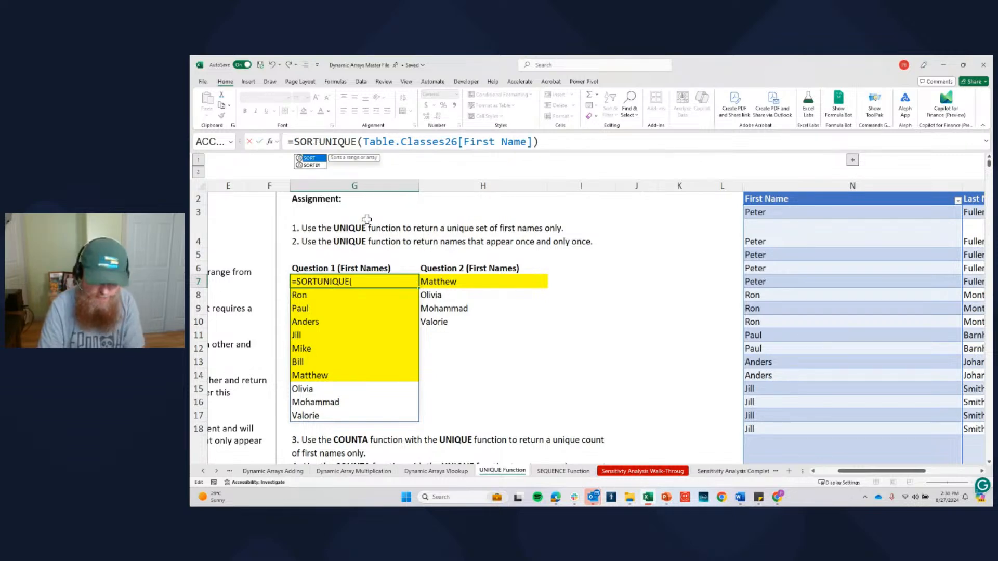
text(()
click(572, 142)
text()))
key(ctrl+Return)
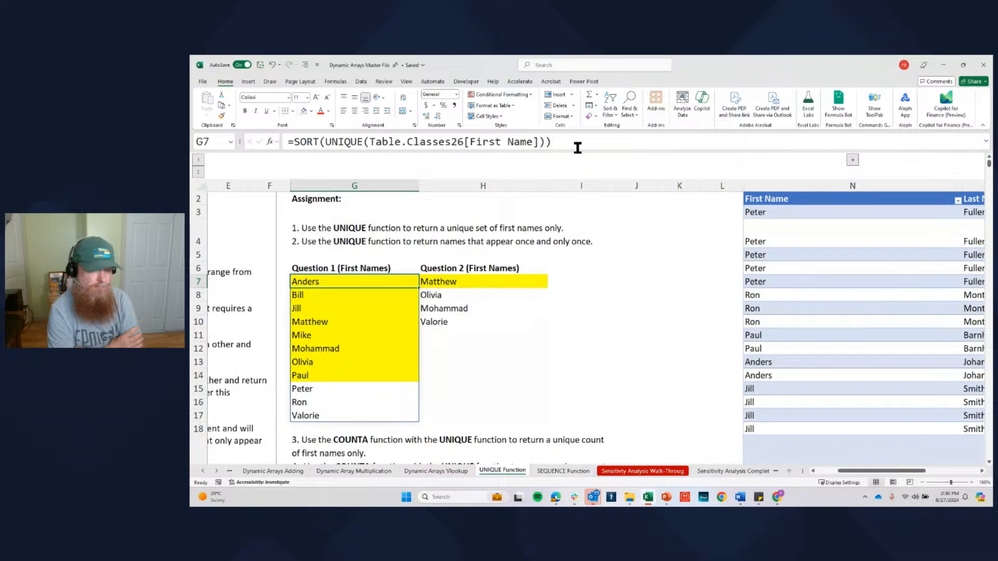
key(ctrl+z)
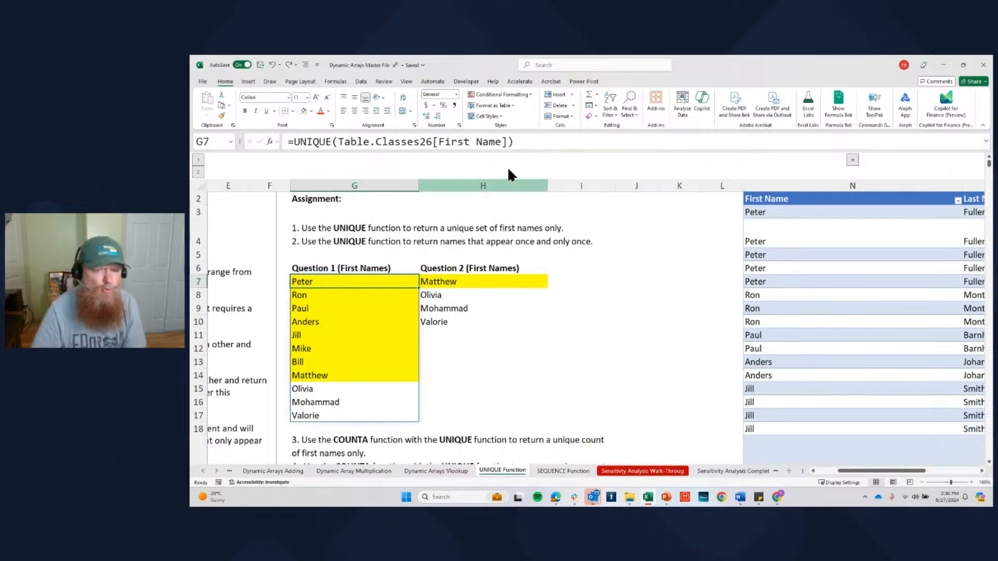
Extend the G7 formula to =UNIQUE(Table.Classes26[First Name],,FALSE) and select H7 to compare the Question 2 formula
click(508, 141)
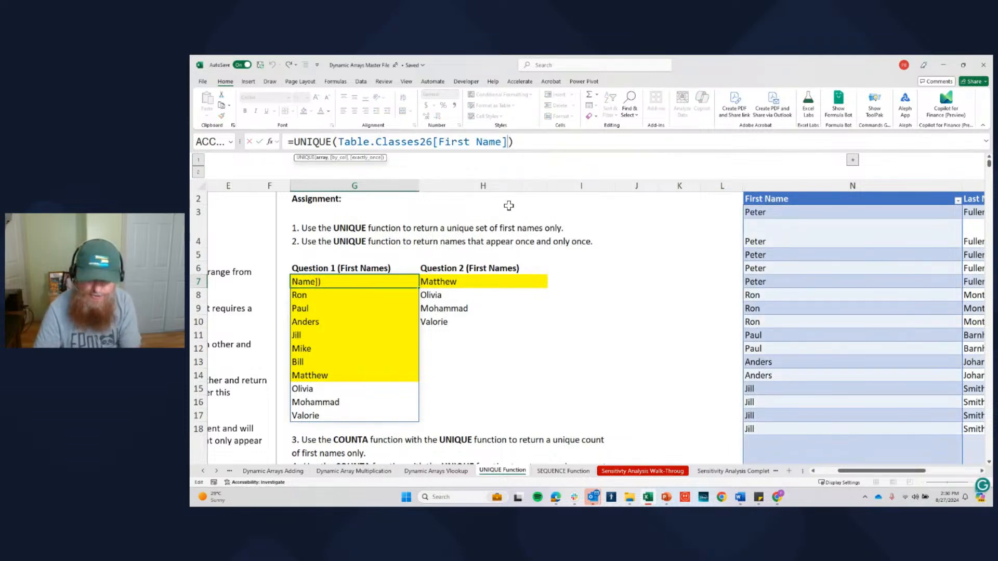
text(,)
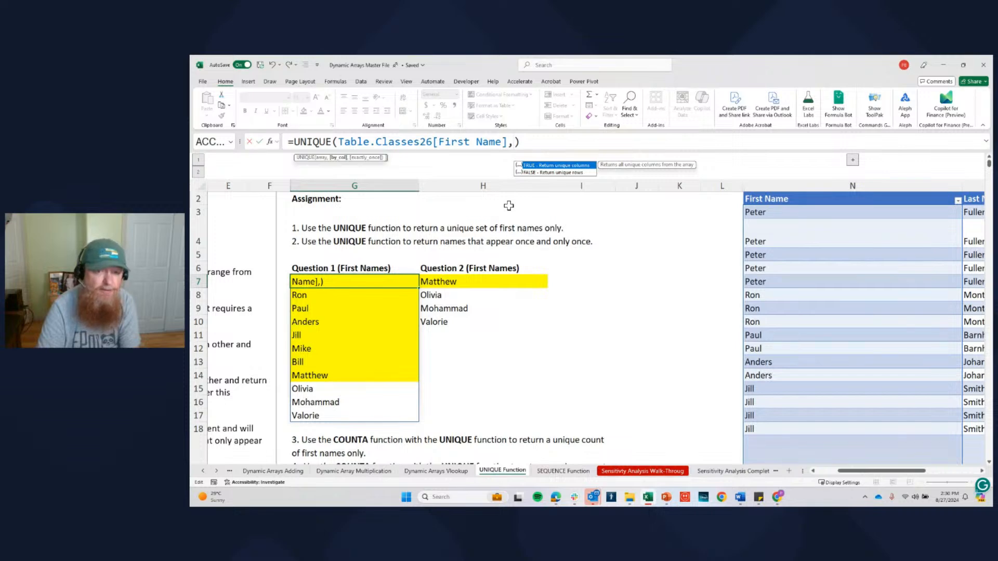
text(,)
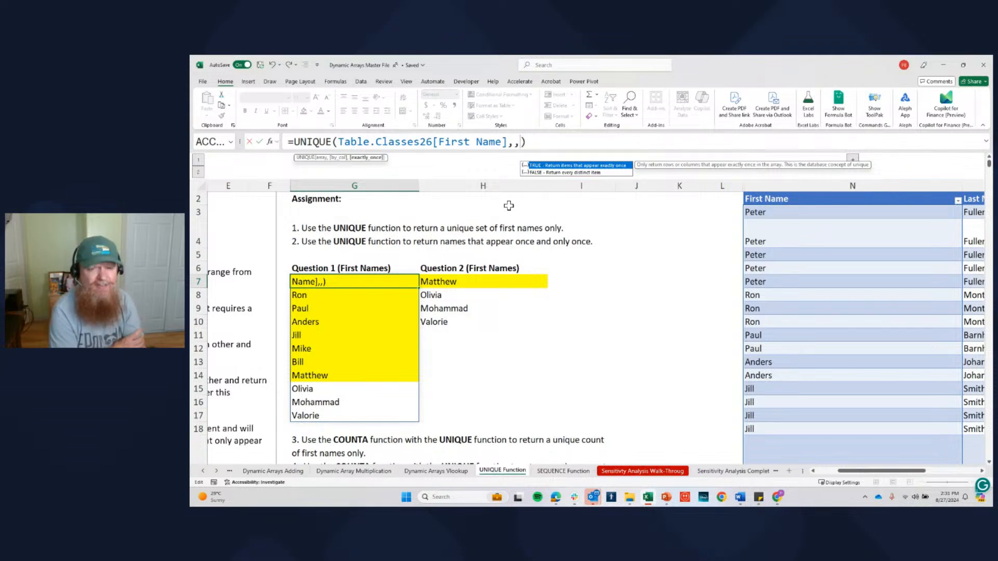
text(False)
key(Return)
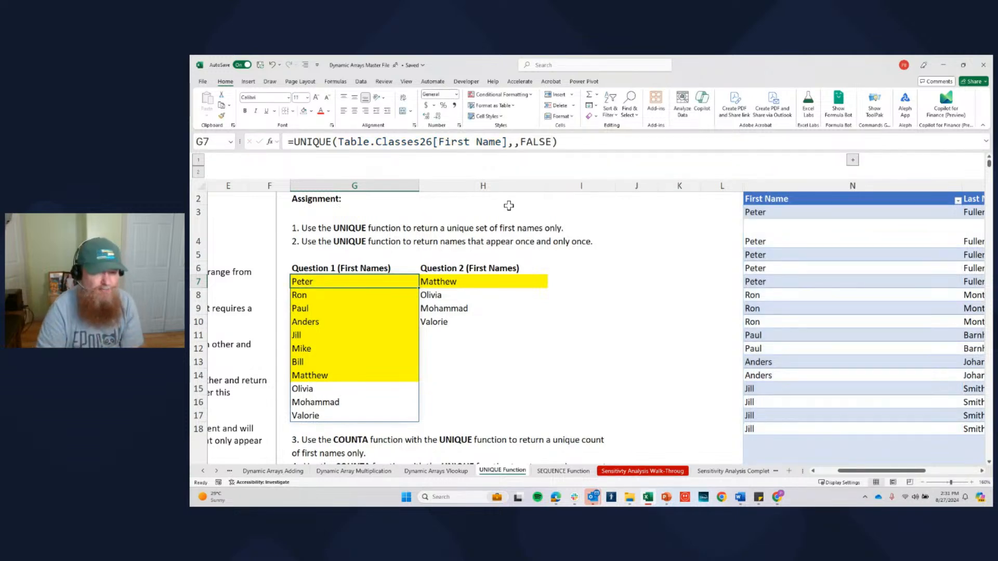
key(Right)
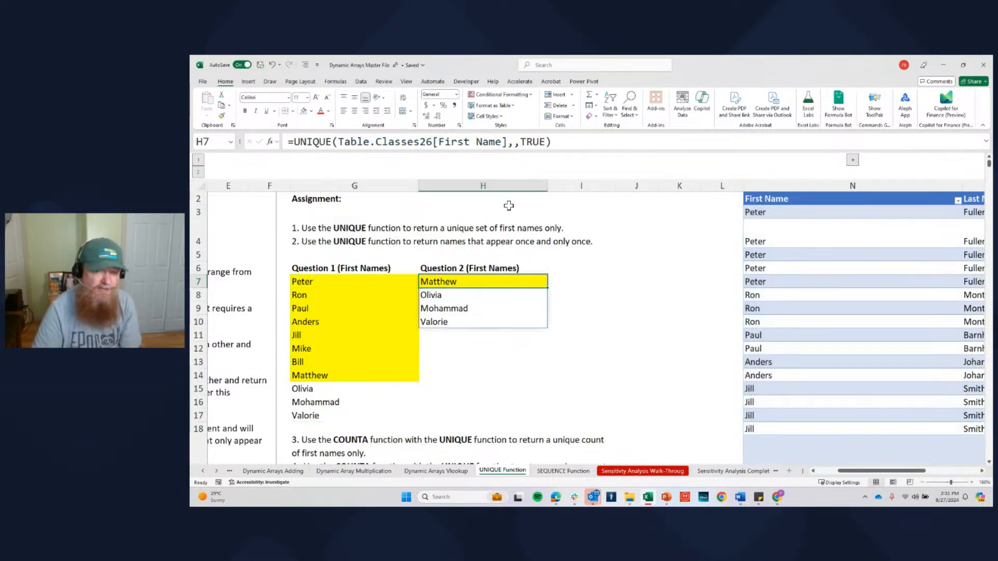
Add a repeat of the first name from row 73 in N76, directly below the table's First Name column
click(553, 144)
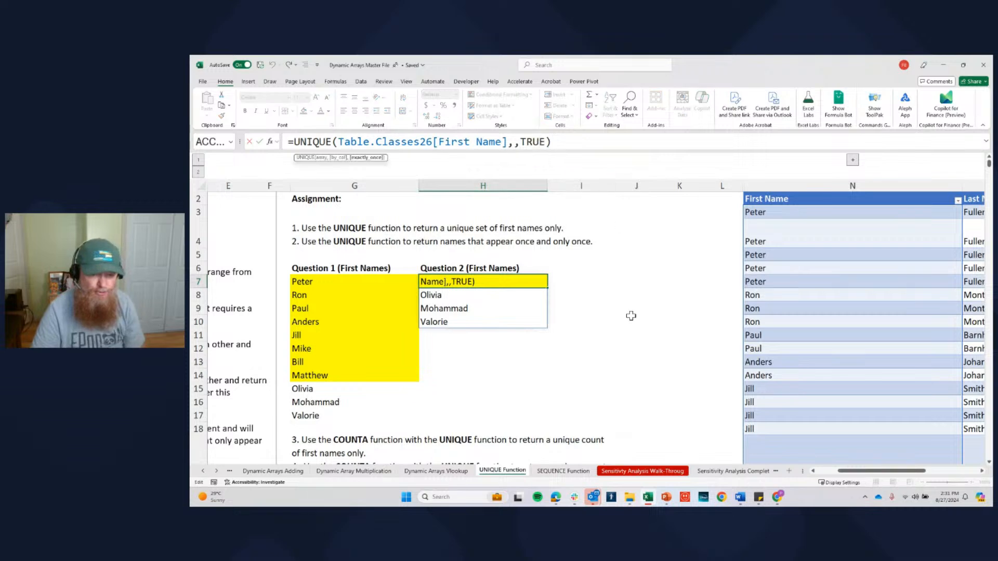
key(Escape)
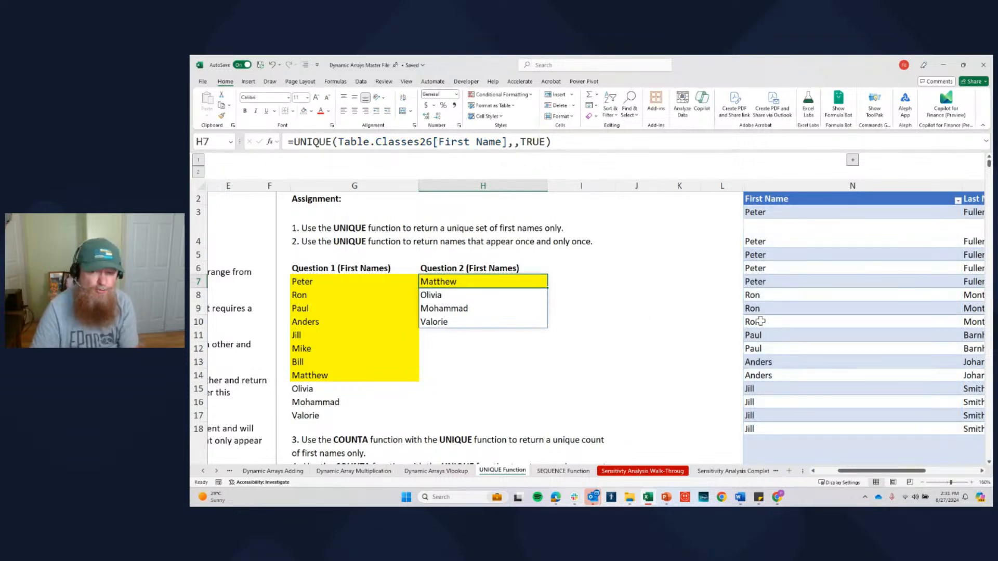
click(777, 235)
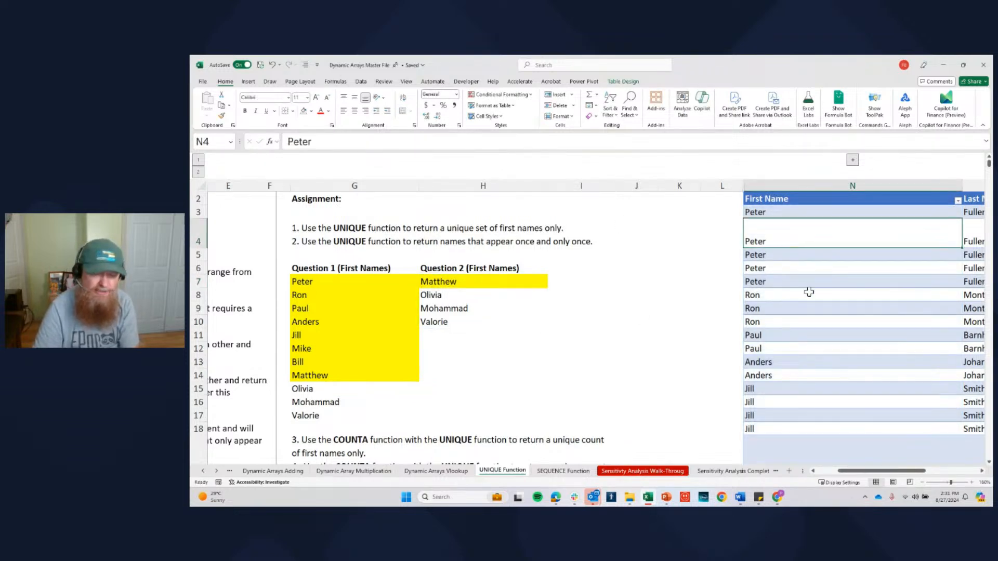
key(ctrl+Down)
key(Up)
key(Up)
key(Down)
key(Down)
key(Down)
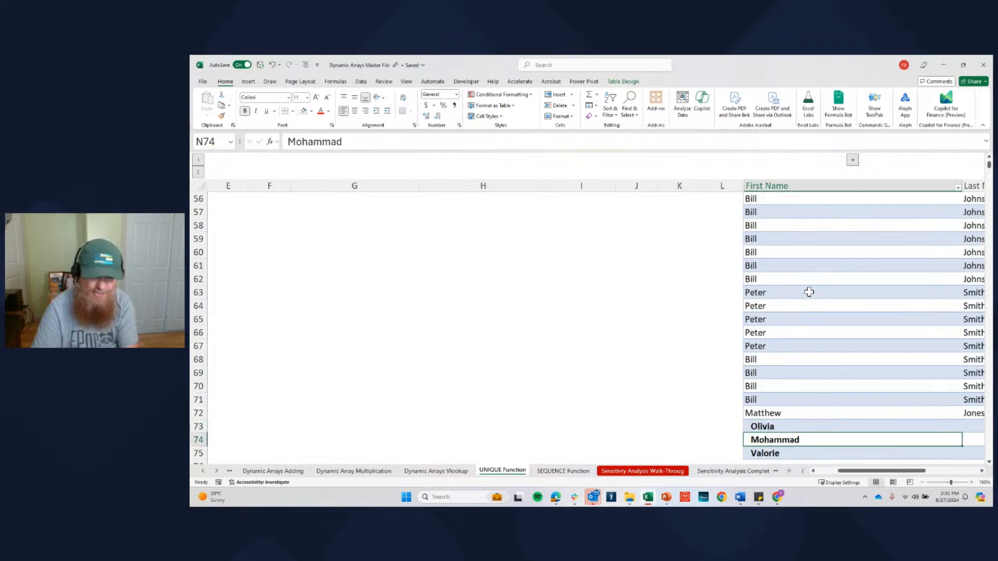
text(Olivia)
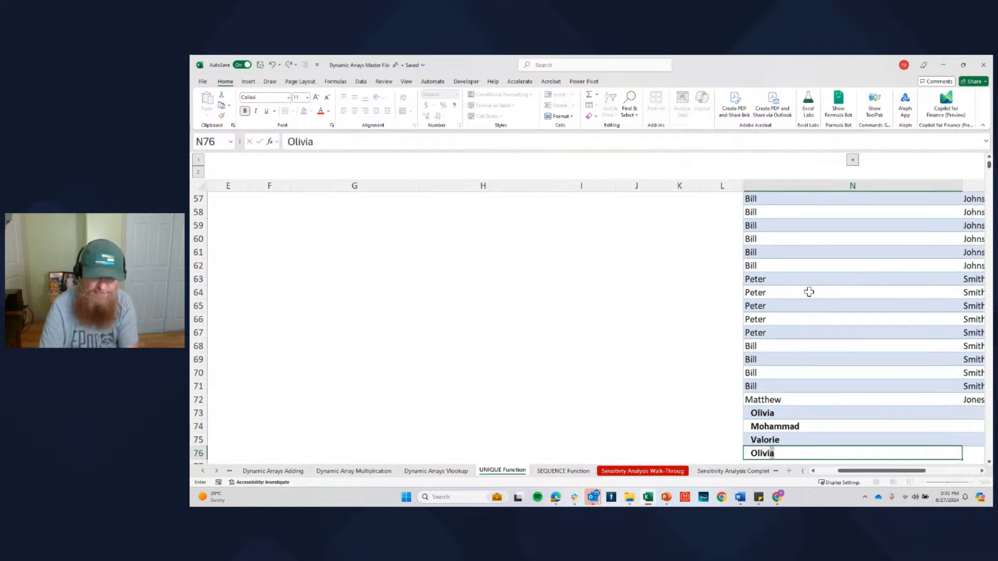
key(Up)
Examine the Question 2 list of names that appear only once after the added duplicate
key(ctrl+Up)
key(ctrl+Left)
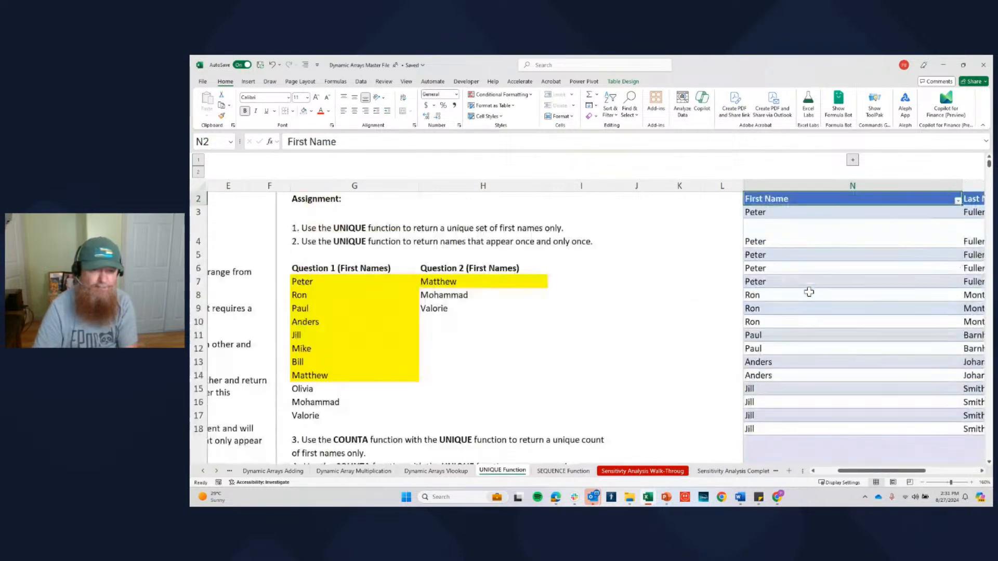
key(Down)
key(Down)
key(Down)
key(Down)
key(Down)
key(Down)
key(Right)
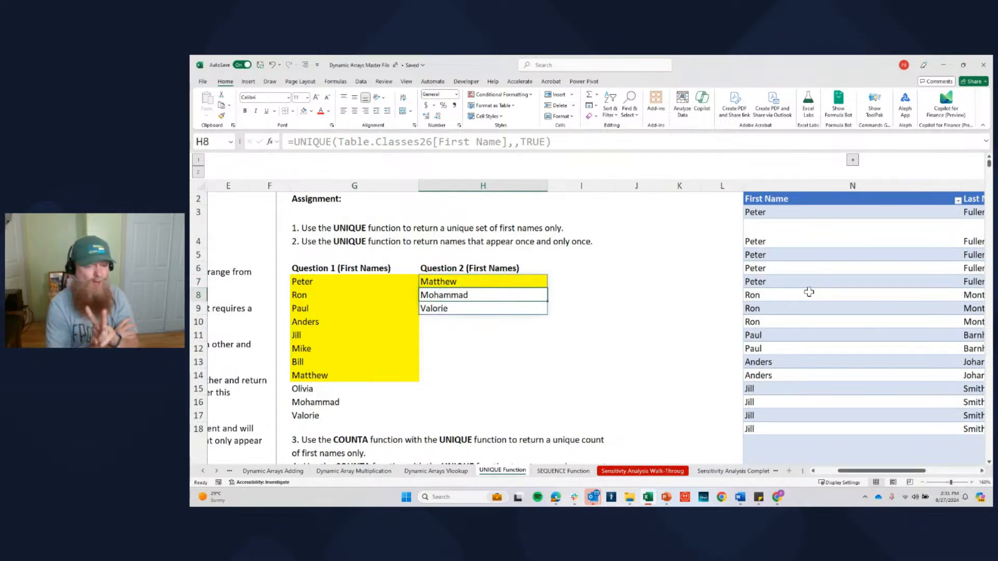
key(Left)
key(Right)
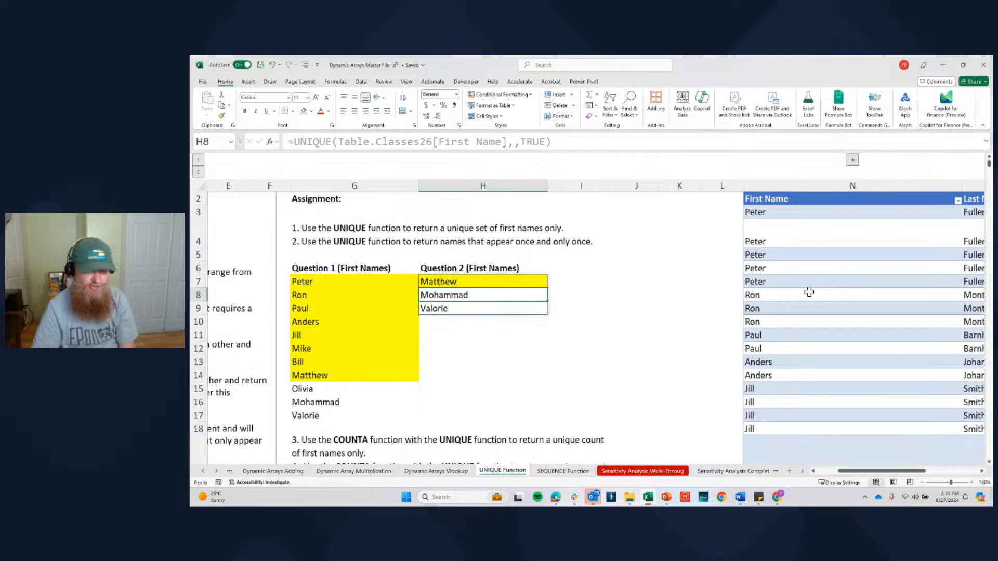
Add a repeat of the first name from row 72 in N77, below the last entry of the First Name column
key(Right)
key(Right)
key(Right)
key(Right)
key(Right)
key(ctrl+Down)
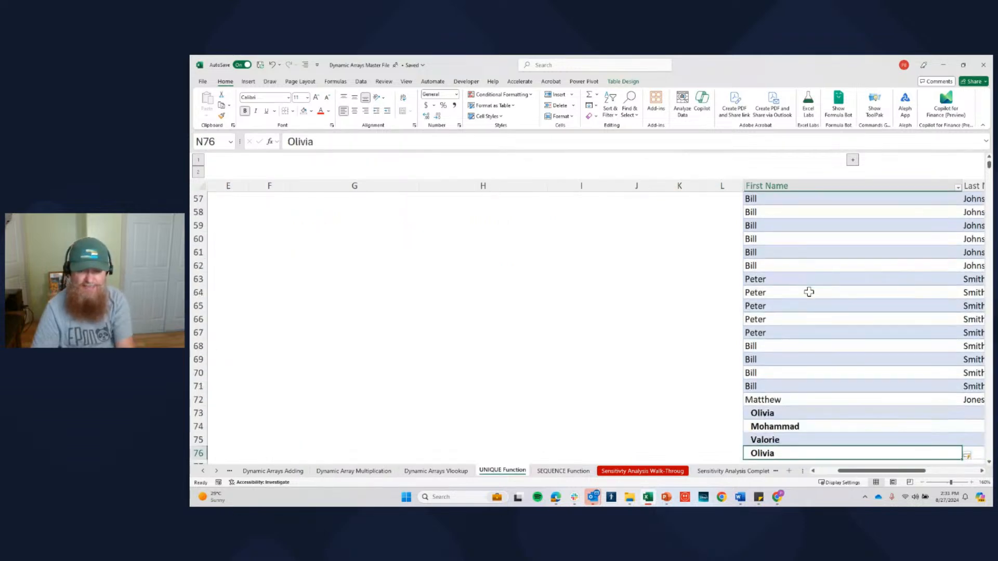
key(Down)
text(J)
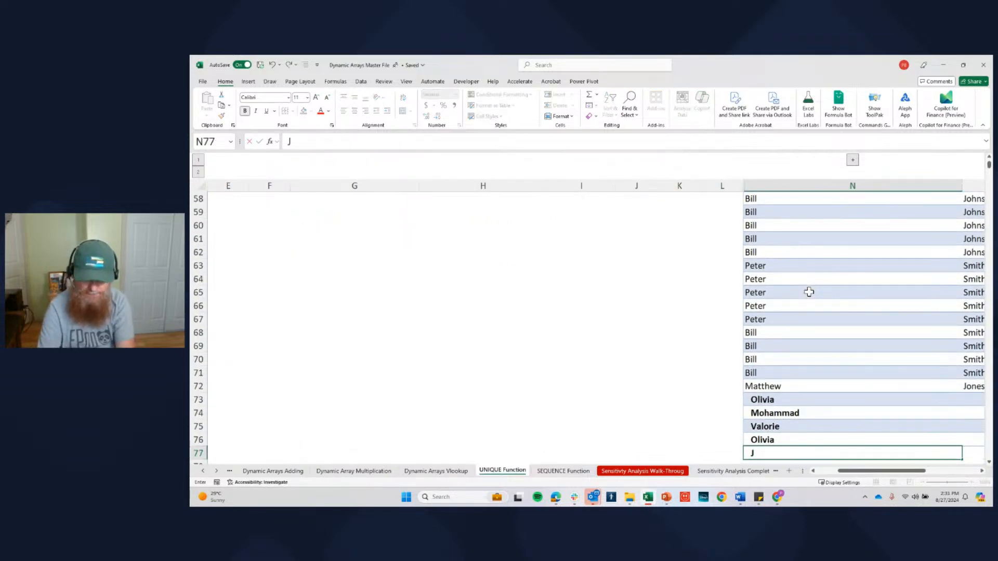
text(Matthew)
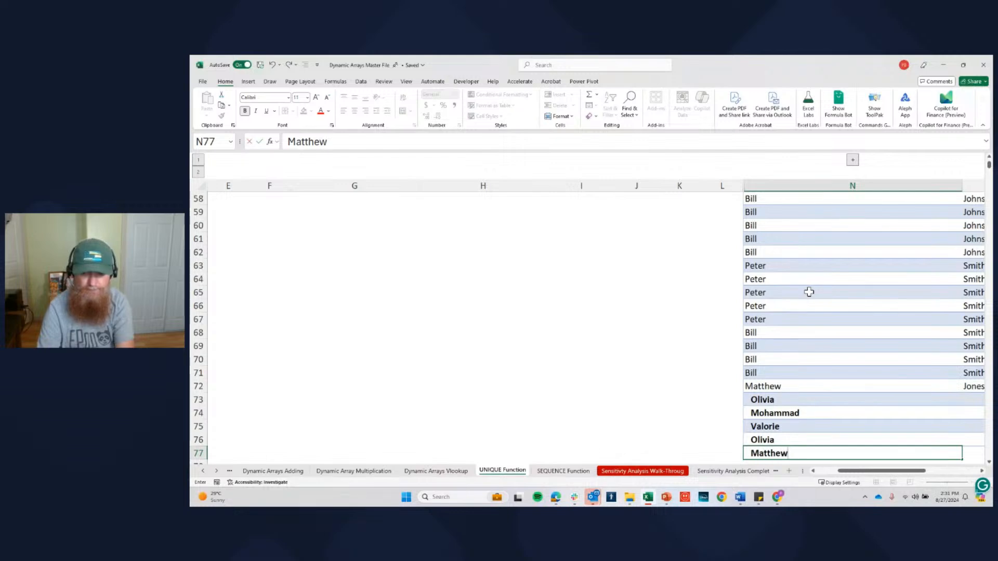
key(ctrl+Return)
Check how the Question 2 results respond to the second duplicate name
key(Up)
key(ctrl+Up)
key(ctrl+Up)
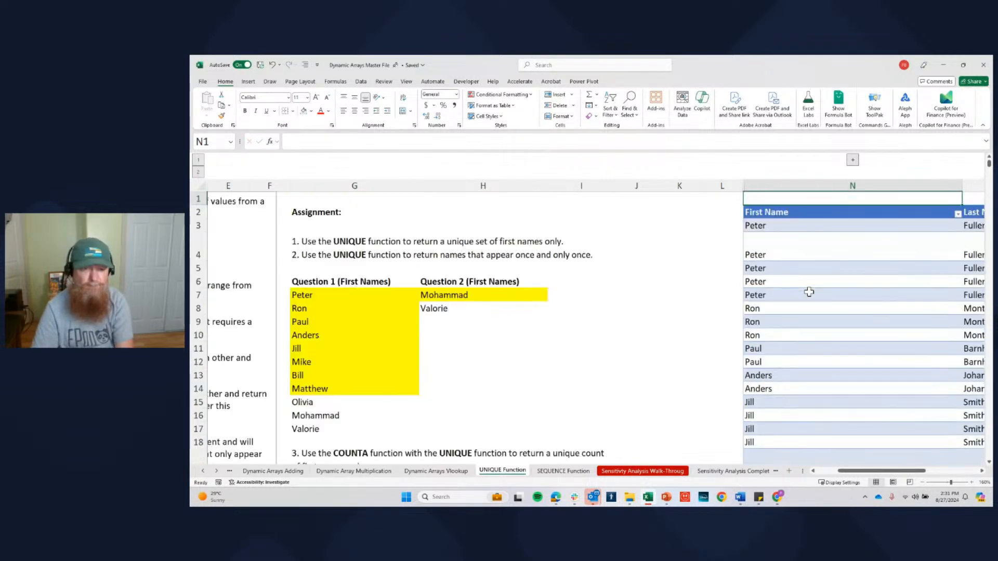
key(Left)
key(Down)
key(Down)
key(Down)
key(Down)
key(Down)
key(Right)
key(Left)
key(Left)
key(Right)
key(Right)
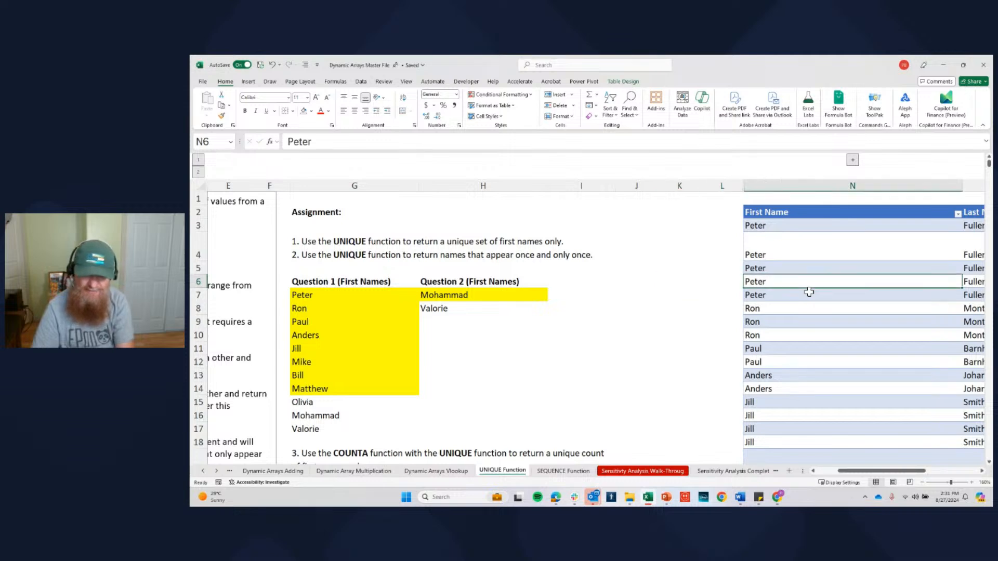
Delete table rows 72 through 77, removing the names at the end of the class table
key(ctrl+Down)
key(Up)
key(Up)
key(Up)
key(Down)
key(ctrl+shift+Down)
scroll(809, 292, right, 2)
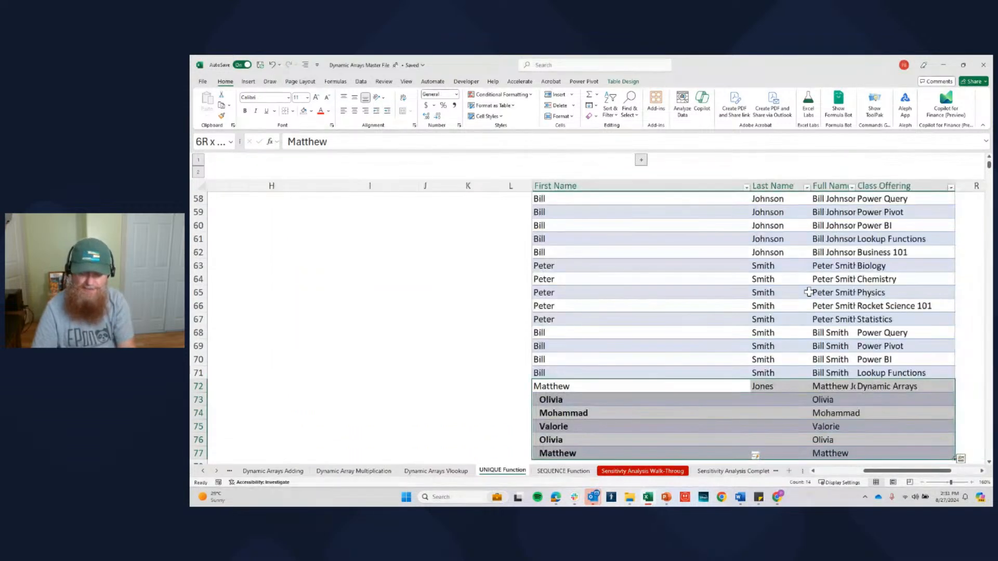
key(ctrl+minus)
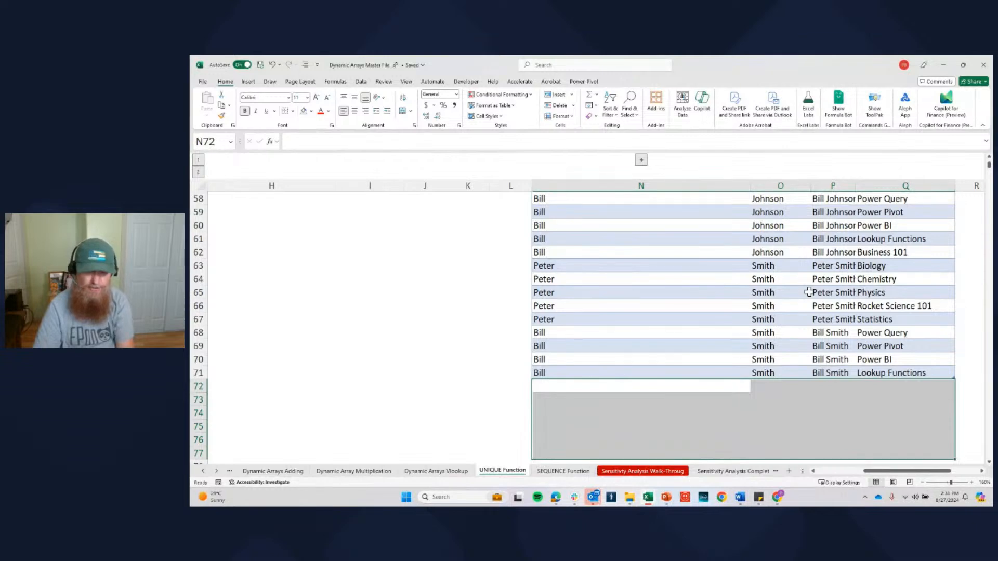
Examine the Question 2 UNIQUE formula in H7 and its result with the rows deleted from the table
key(Up)
key(ctrl+Up)
key(Left)
key(Left)
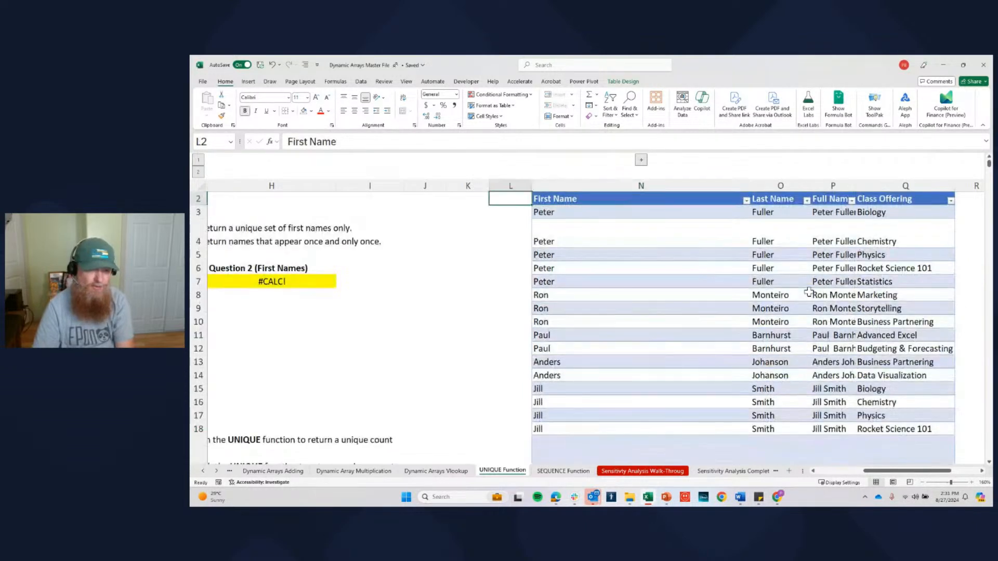
key(Left)
key(Left)
key(Left)
key(Left)
key(Down)
key(Down)
key(Down)
key(Down)
key(Down)
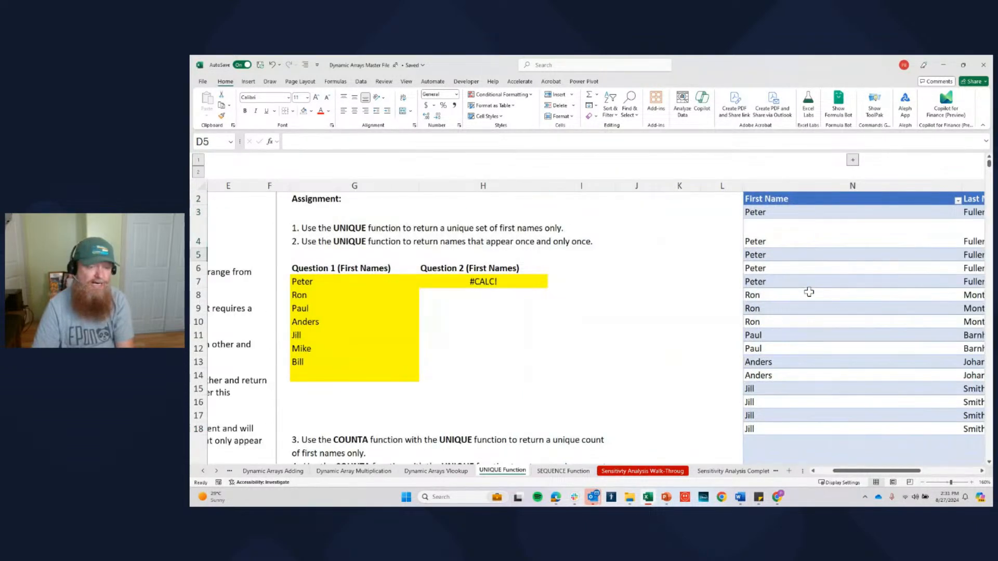
key(Left)
key(Right)
key(Right)
key(Left)
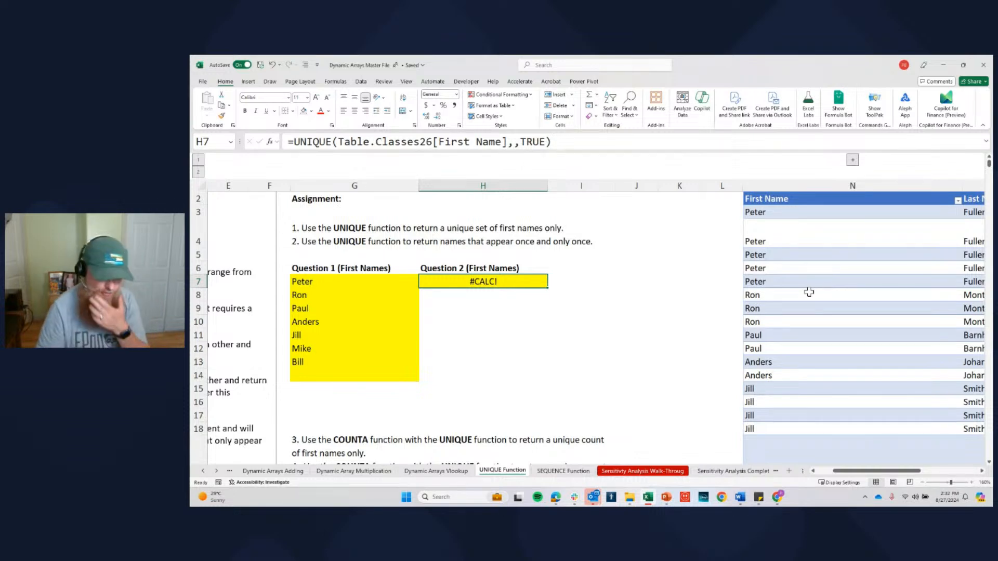
Review the instructions for Questions 3 and 4 and their answer cells in row 22
key(Down)
key(Down)
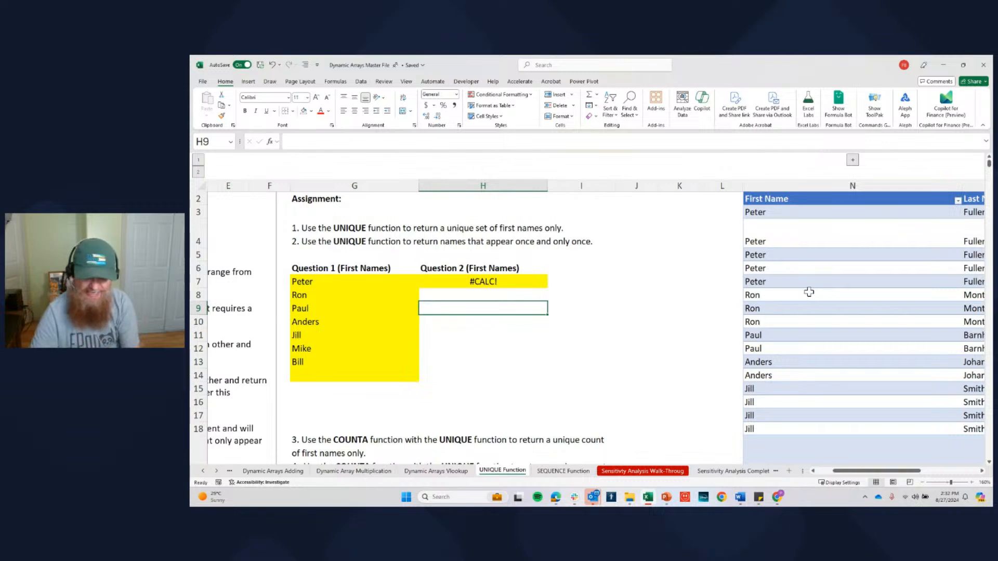
key(Down)
key(Down)
key(Down)
key(Down)
key(Down)
key(Down)
key(Down)
key(Down)
key(Down)
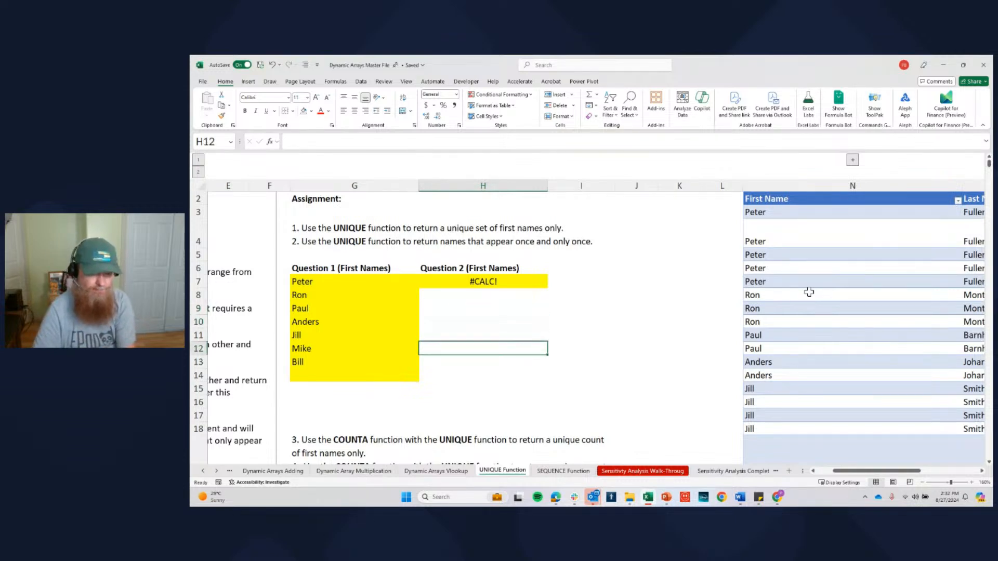
key(Down)
key(Down)
key(Down)
key(Down)
key(Down)
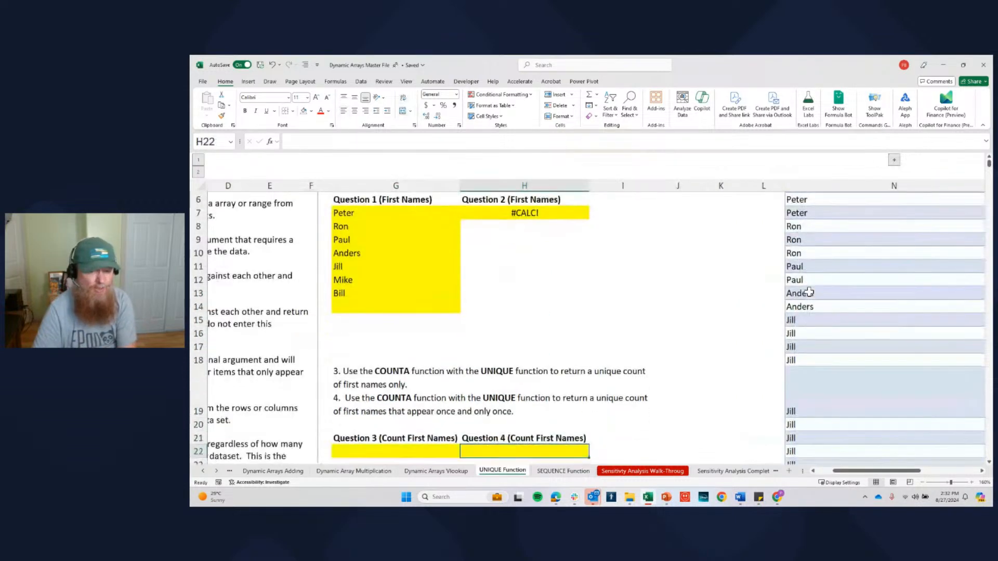
key(Up)
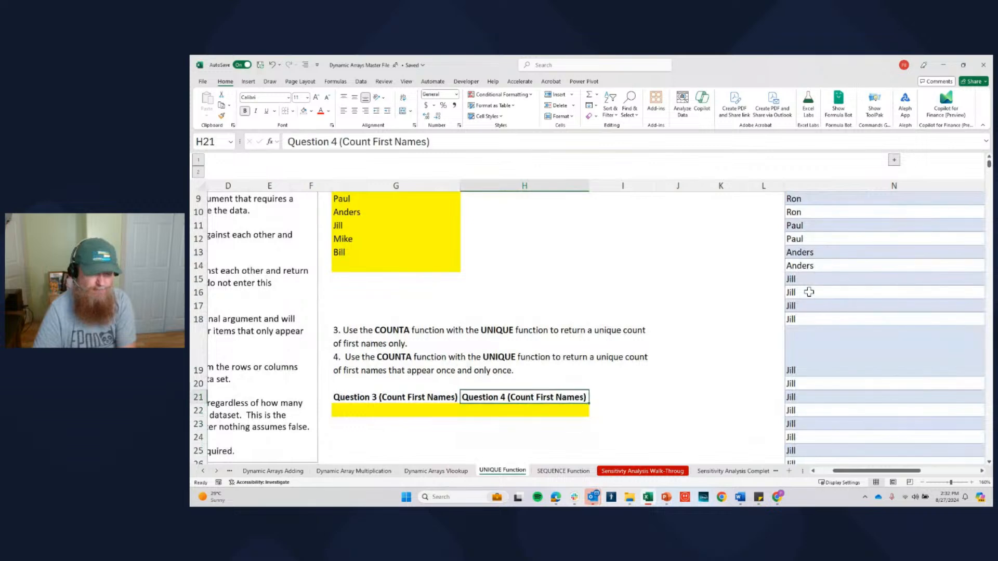
Try to enter a COUNTA formula in G22 around the UNIQUE values of the table's First Name column
key(Left)
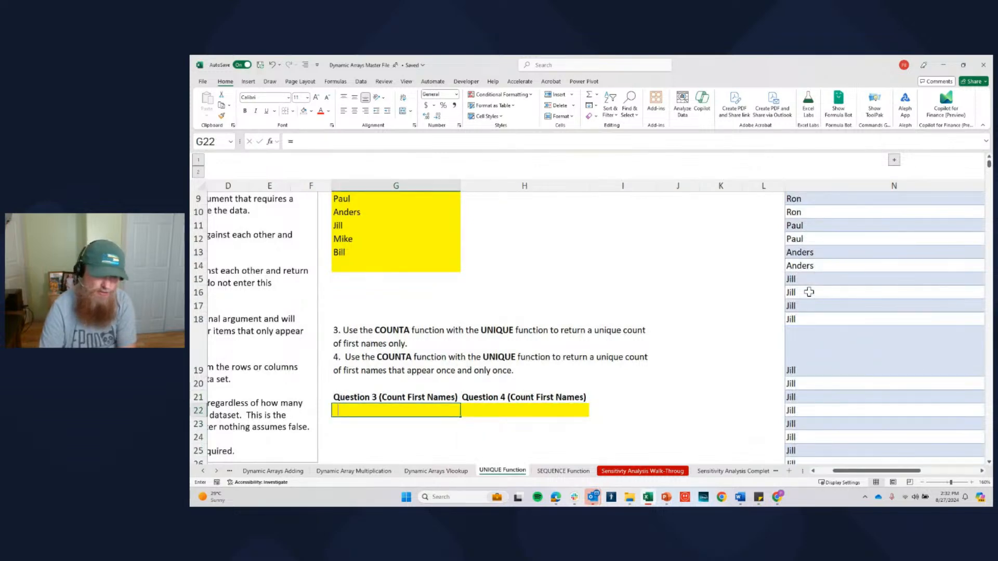
text(=counta)
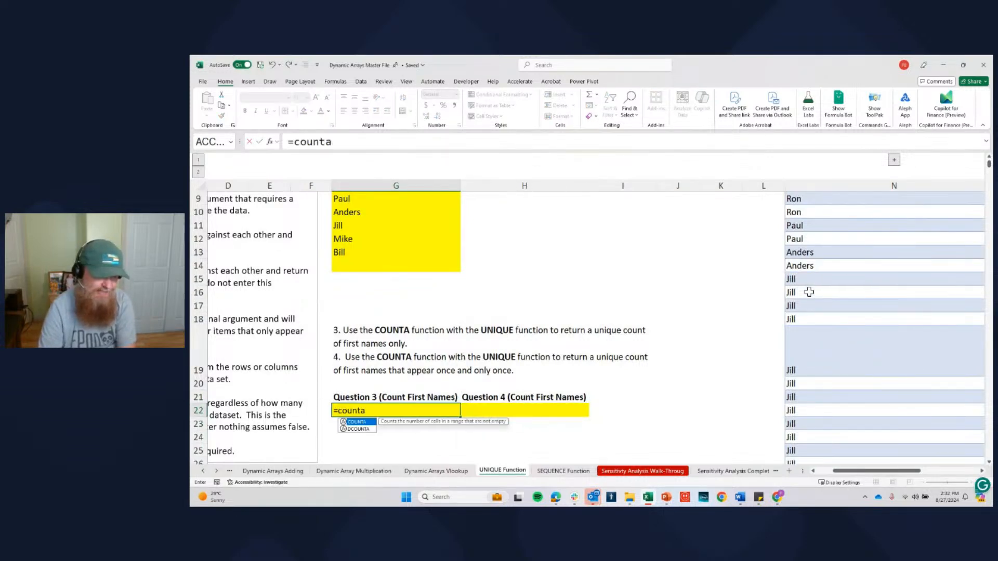
text(()
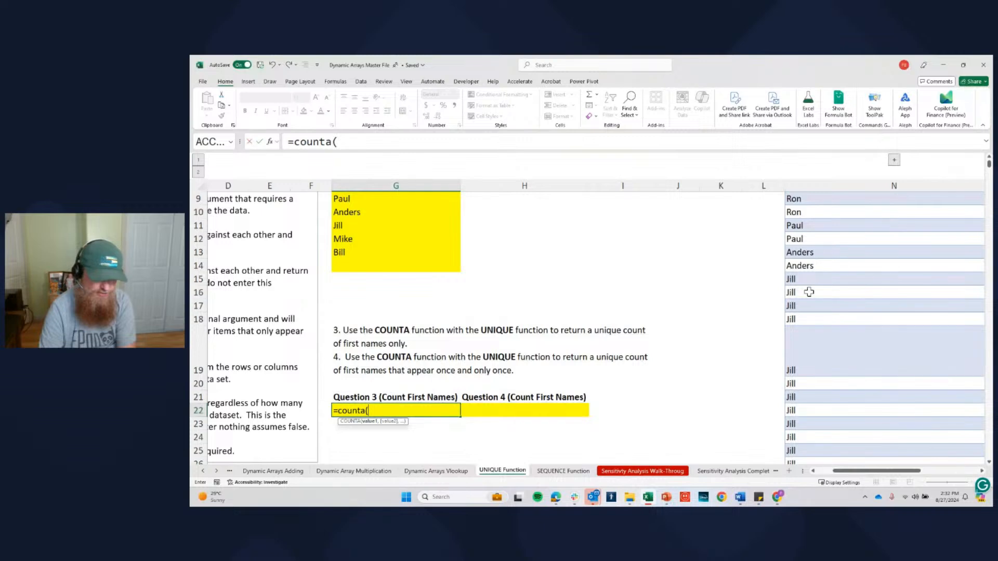
text(uni)
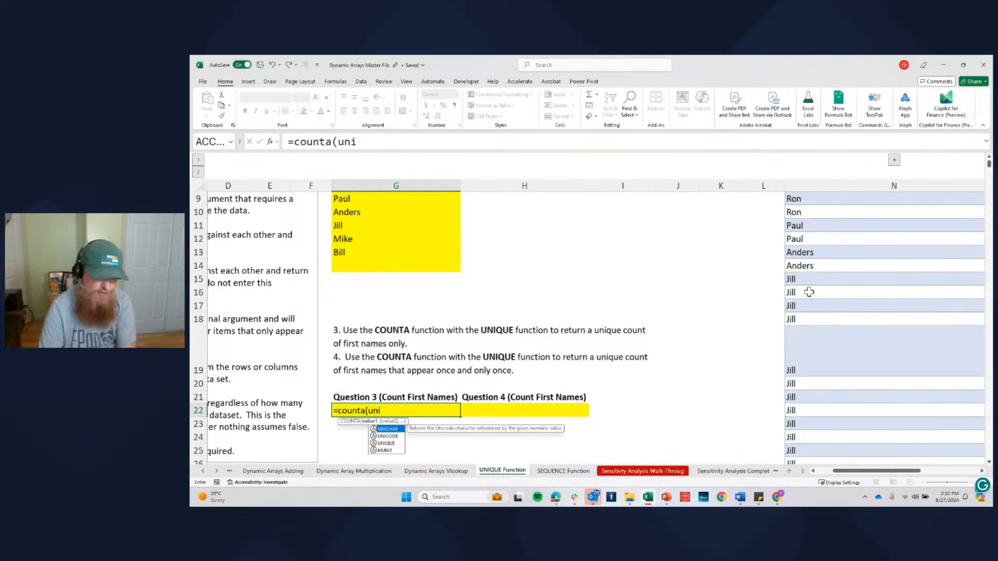
text(que()
key(Right)
key(Right)
key(Right)
key(Right)
key(Right)
key(Right)
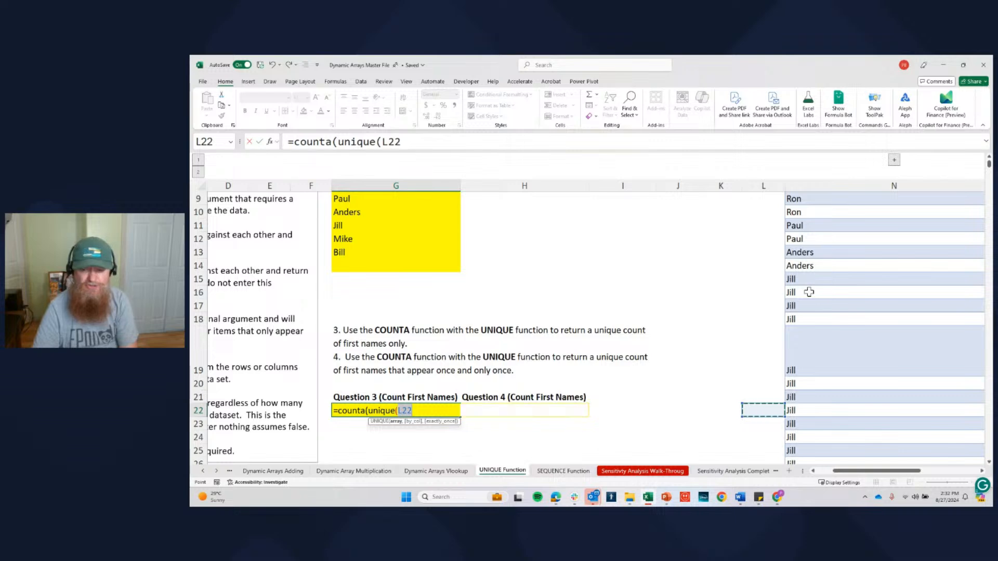
key(ctrl+Down)
key(ctrl+shift+Up)
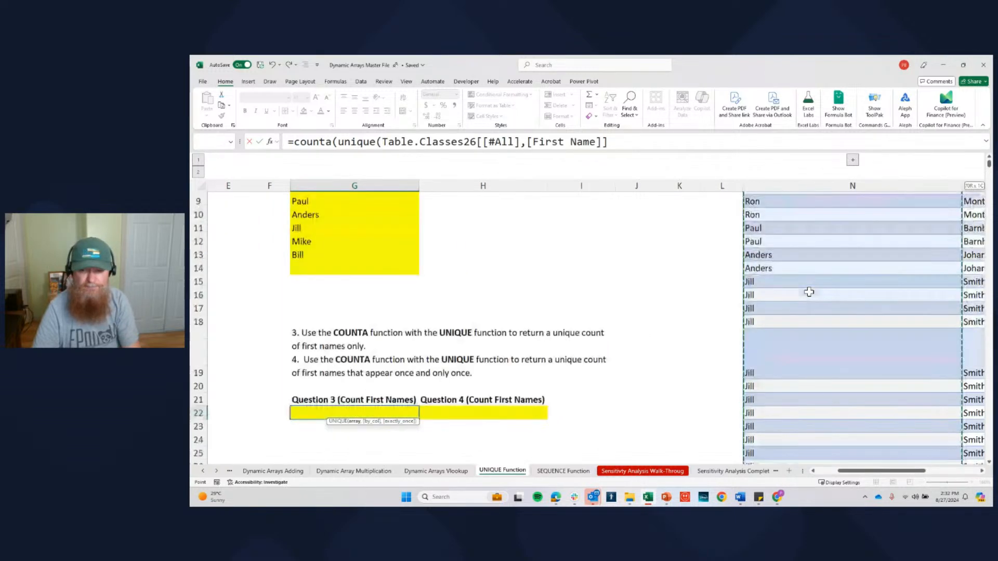
key(shift+Down)
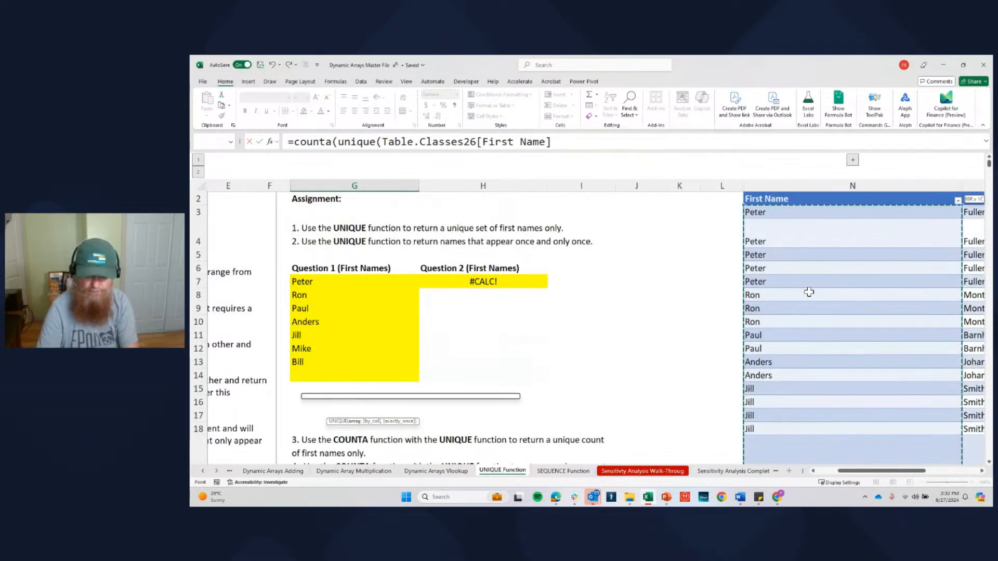
text())
key(Return)
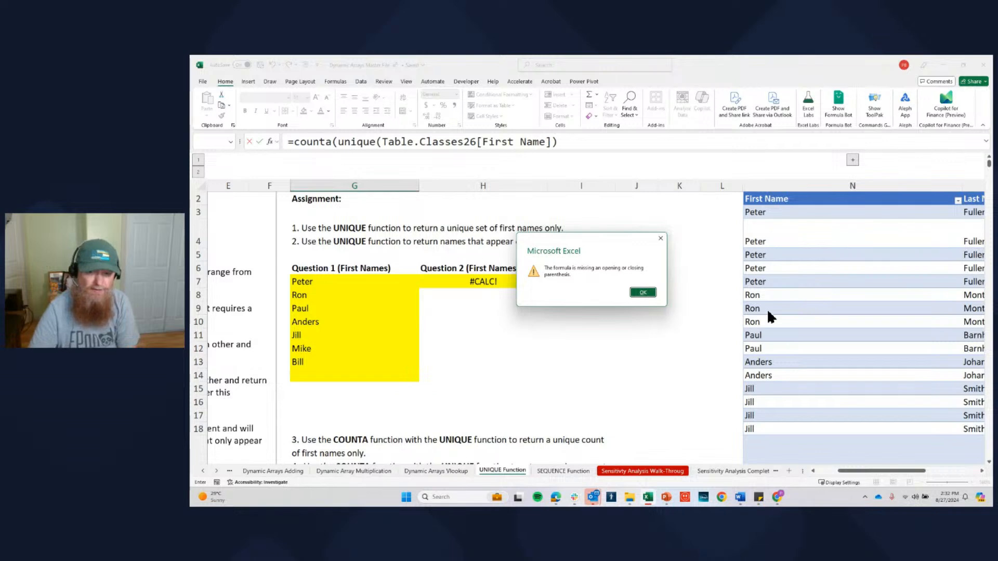
Add the missing closing parenthesis so G22 contains =COUNTA(UNIQUE(Table.Classes26[First Name]))
click(645, 293)
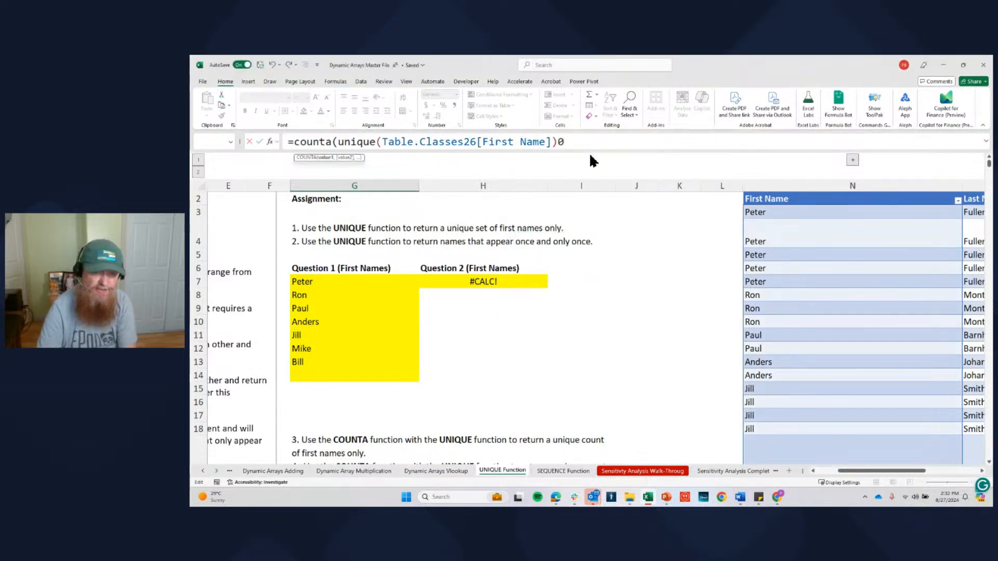
key(BackSpace)
text())
key(Return)
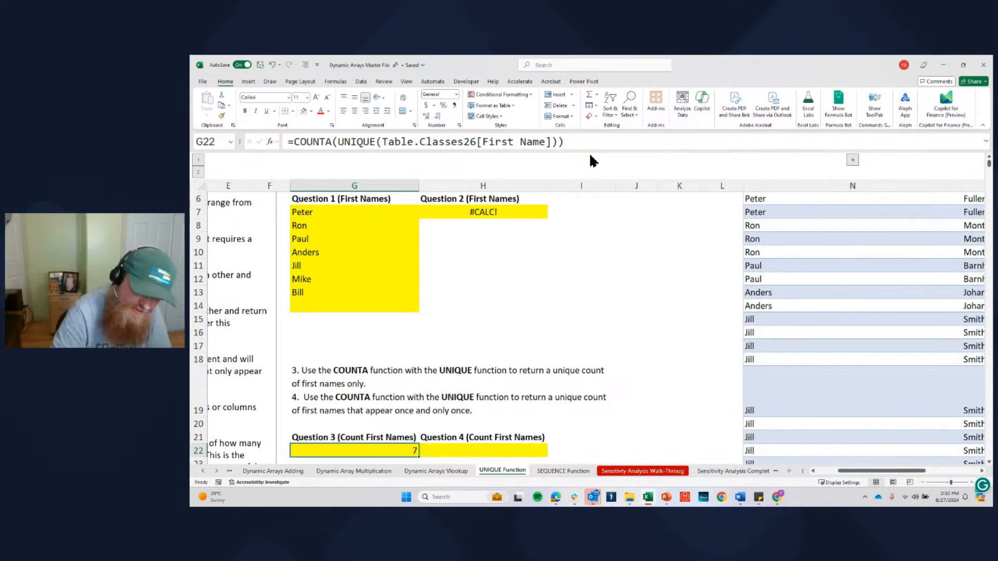
Replace the Question 3 formula in G22 with =COUNTA(G7#), counting the spilled list of unique first names
drag(304, 209, 339, 254)
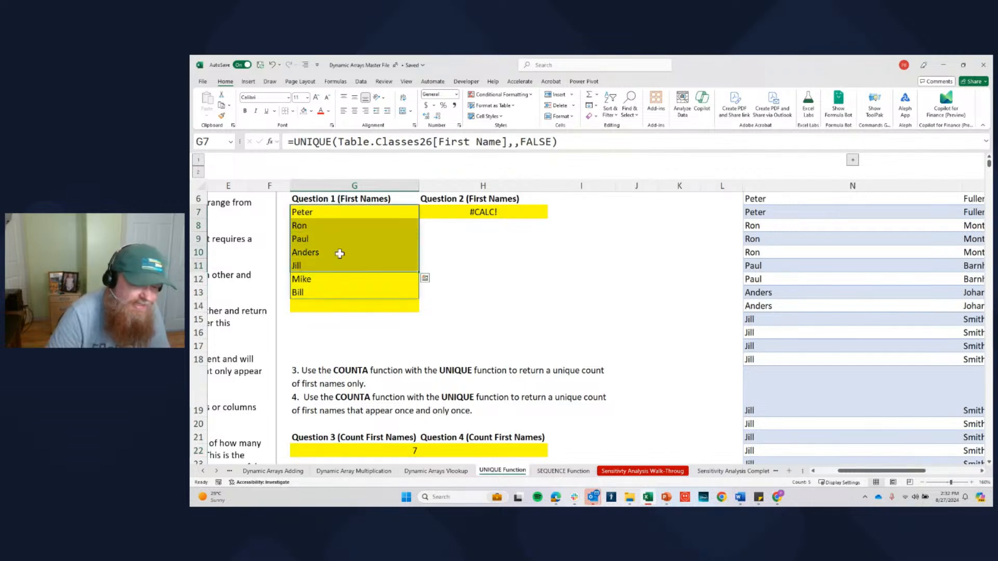
click(407, 453)
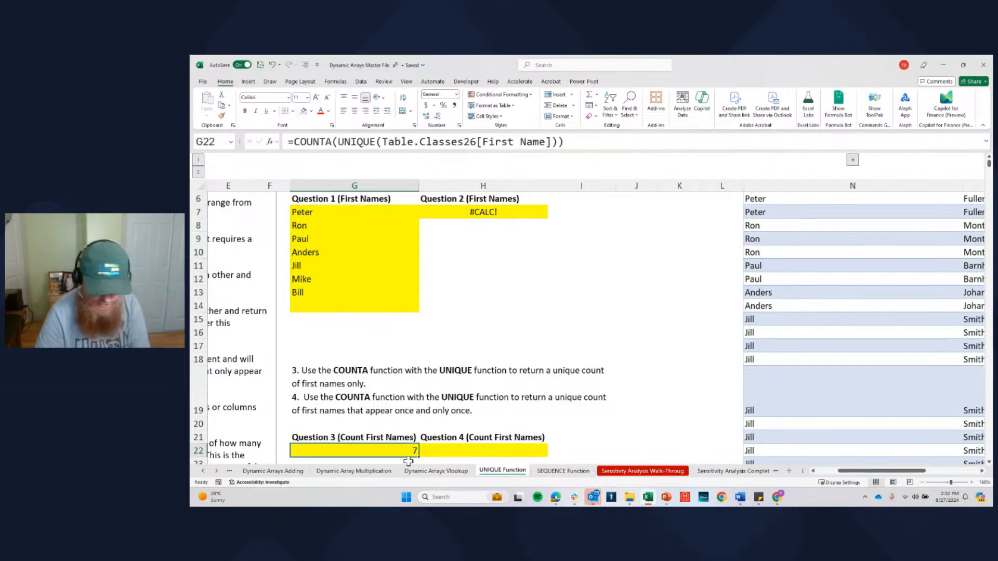
text(=)
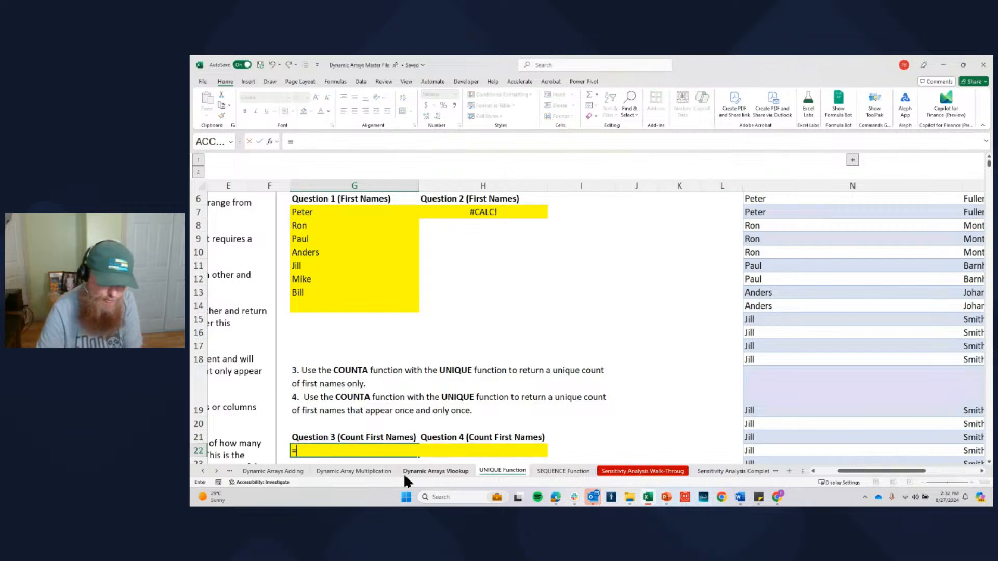
text(COUN)
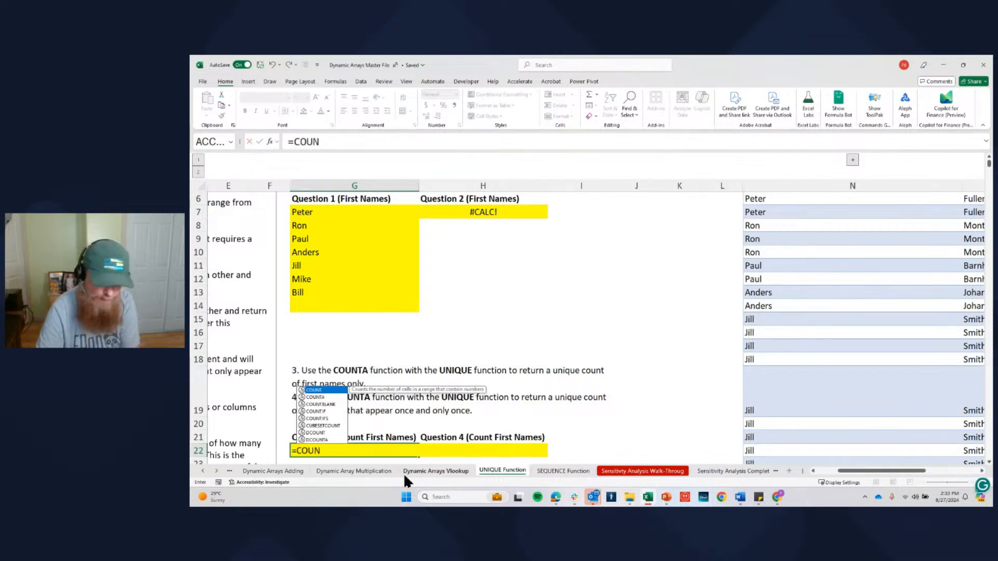
text(TA()
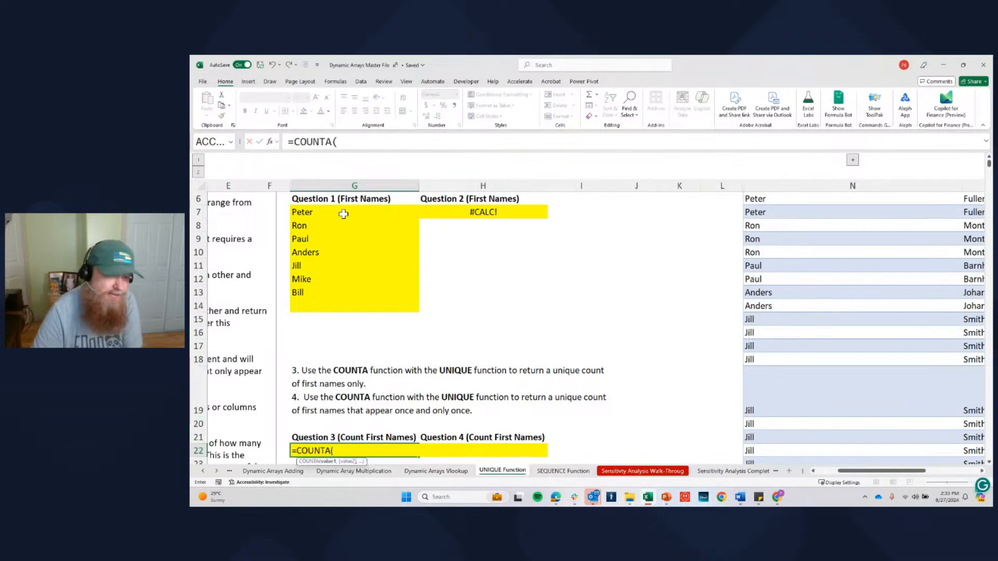
click(323, 212)
drag(322, 222, 321, 289)
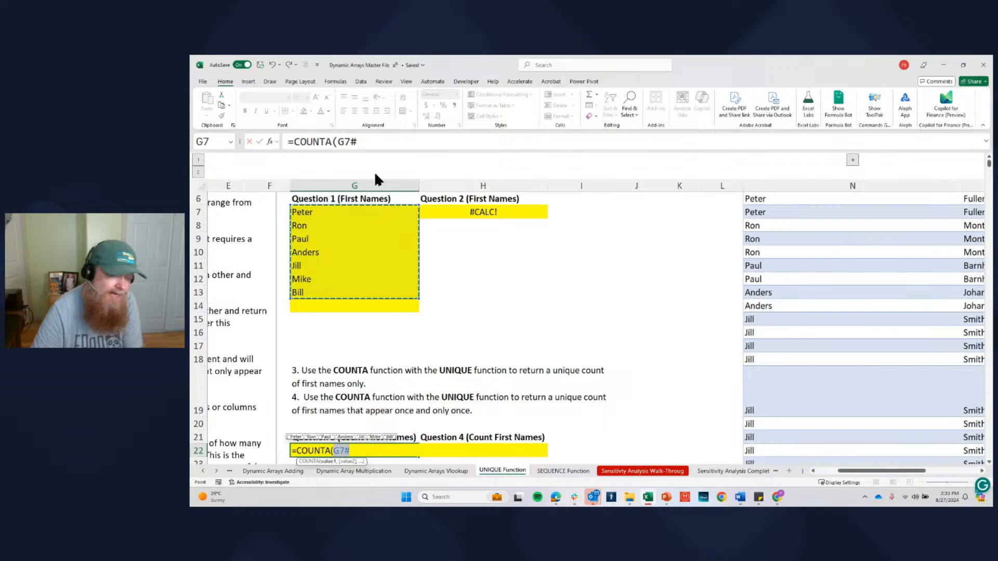
click(368, 142)
text())
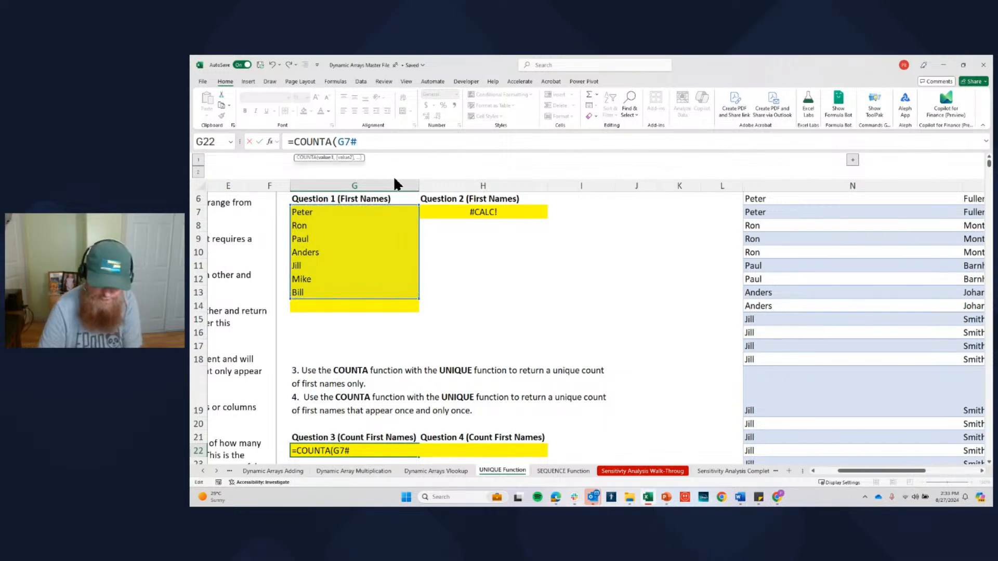
key(ctrl+Return)
Add a first name not yet in the list to N72, directly below the table's last row
key(Right)
key(Right)
key(Right)
key(Right)
key(Right)
key(Right)
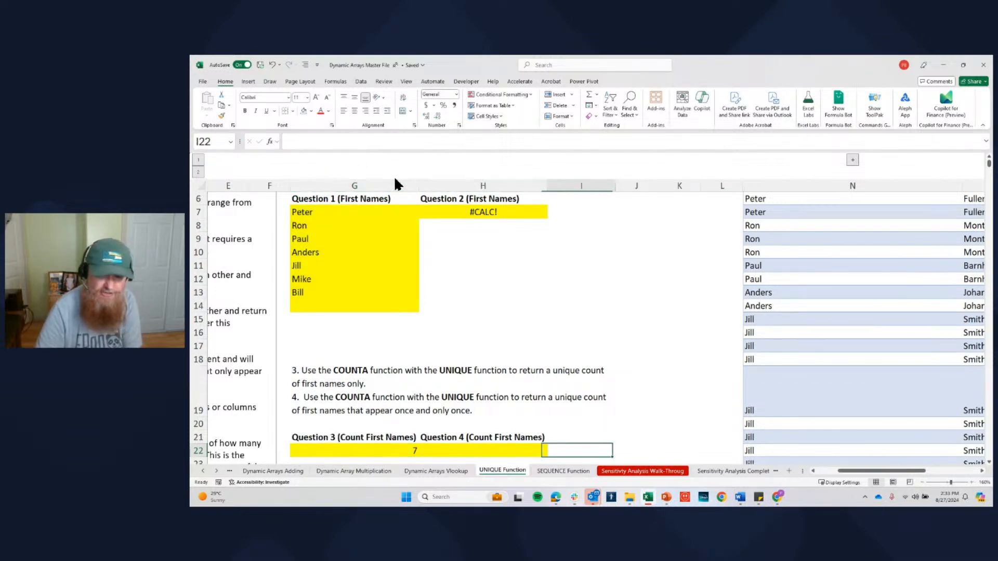
scroll(394, 176, right, 1)
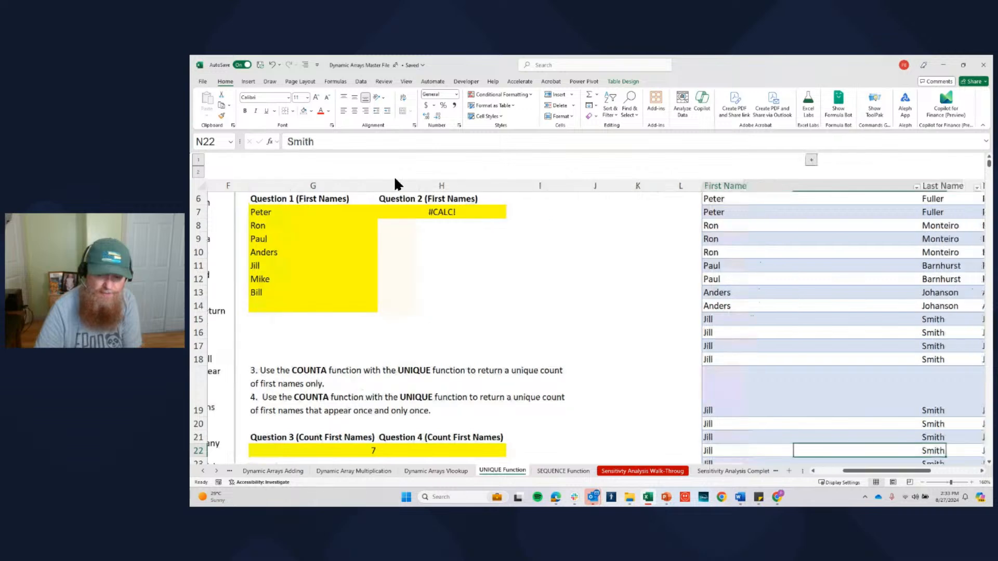
key(ctrl+Down)
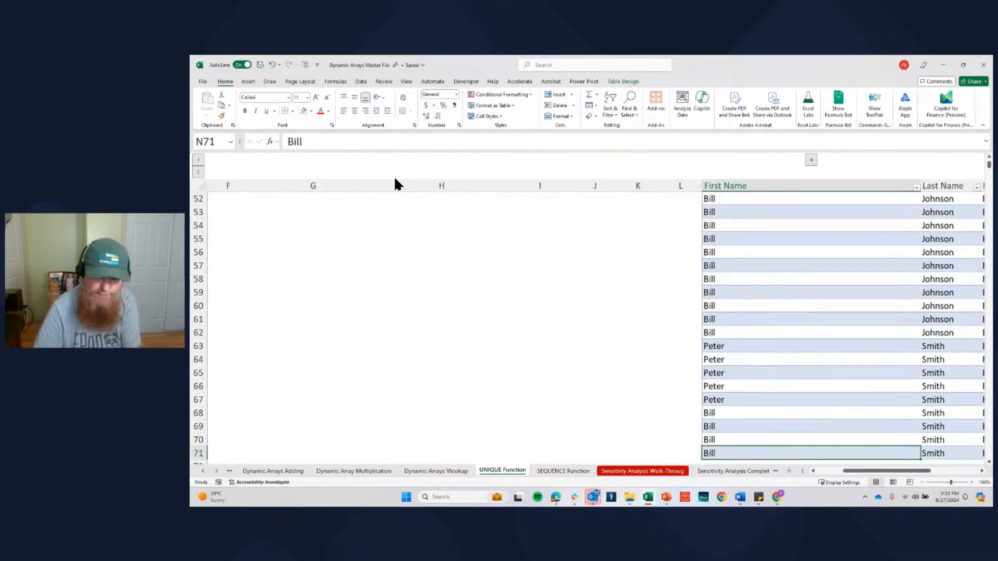
key(Down)
text(ok)
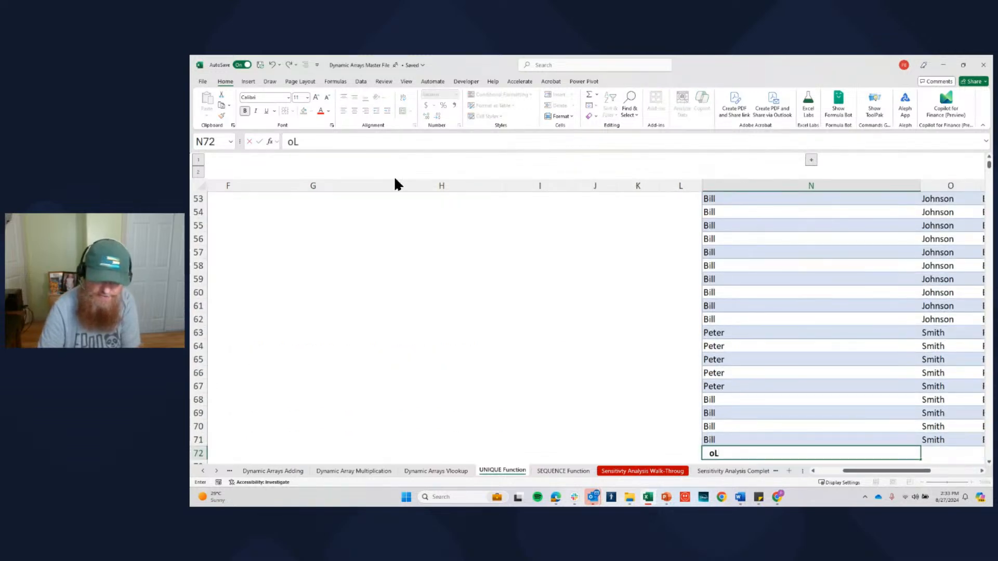
key(BackSpace)
key(BackSpace)
text(=)
key(BackSpace)
text(Olivia)
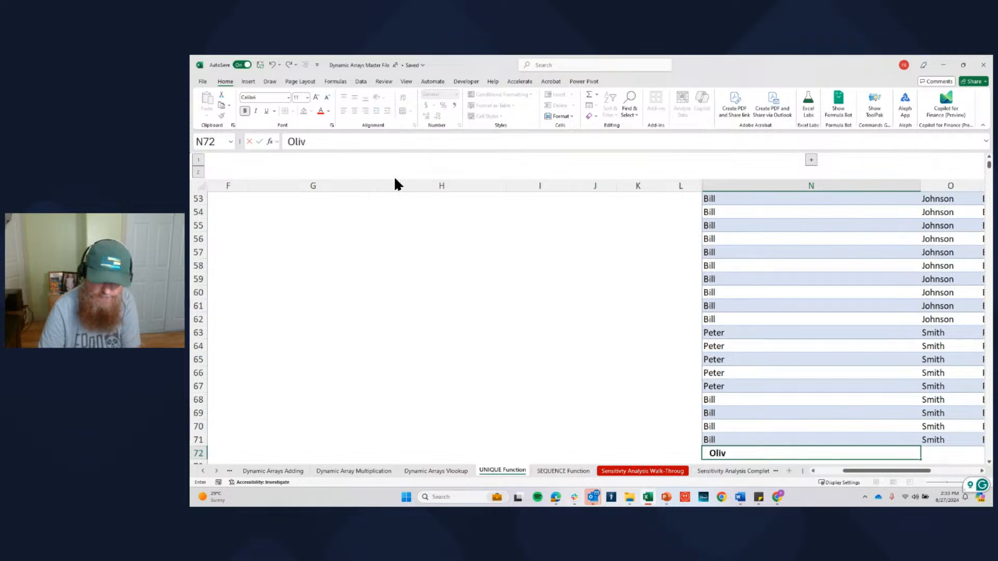
key(ctrl+Return)
Check the Question 1 and Question 2 UNIQUE results and the Question 3 count against the extended table
key(Up)
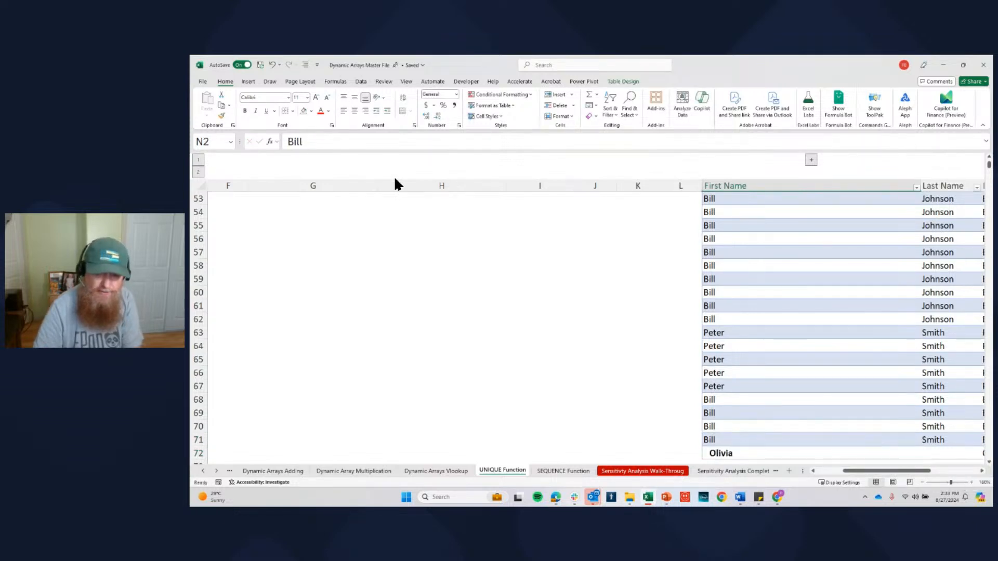
key(ctrl+Up)
key(Left)
key(ctrl+Left)
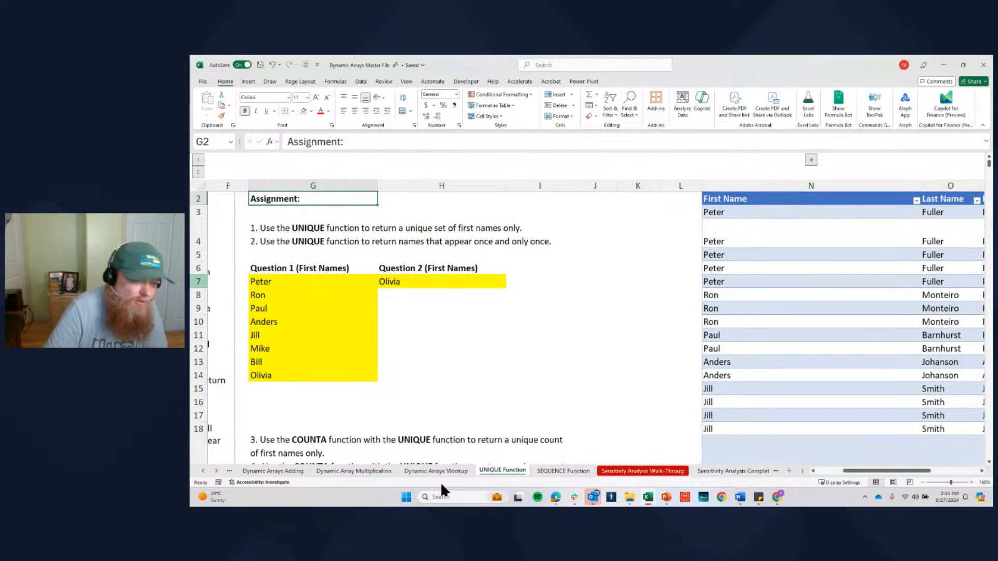
scroll(313, 450, down, 1)
scroll(314, 450, down, 2)
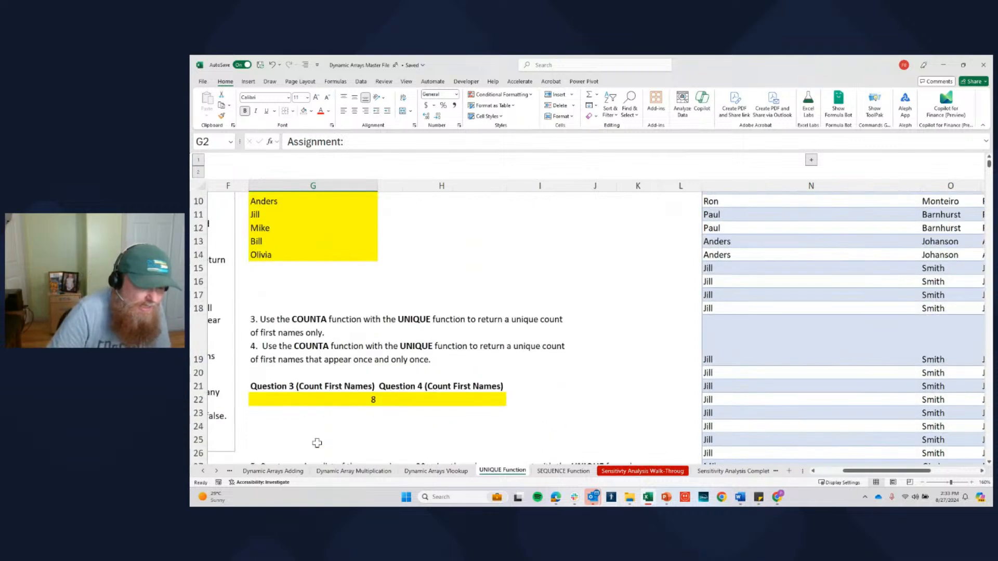
click(343, 400)
click(456, 401)
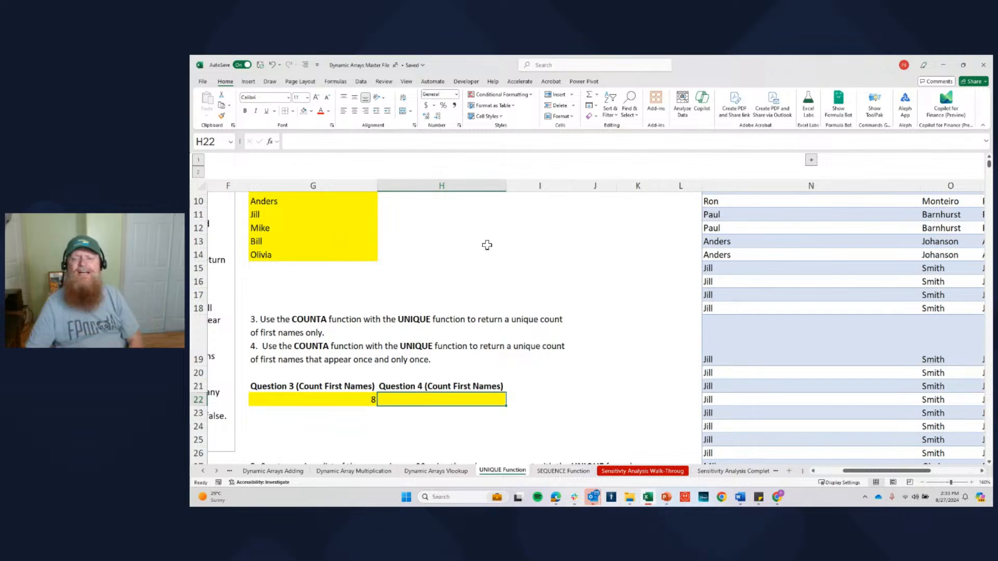
Expand the grouped Cell Count column and examine its 1/COUNTIFS formulas and the SUM formula in M1
click(810, 160)
scroll(720, 229, up, 3)
click(743, 213)
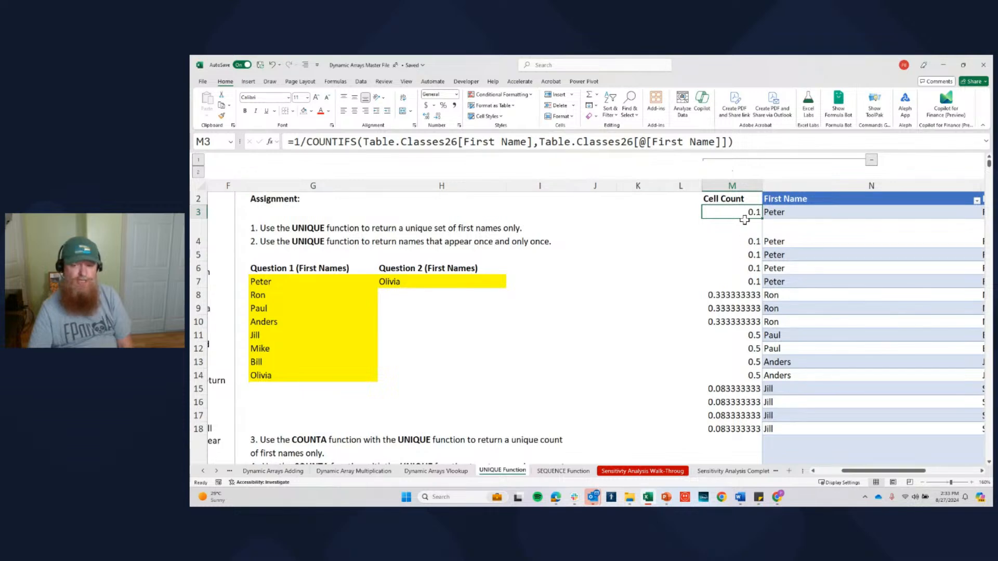
drag(745, 220, 734, 451)
scroll(395, 270, up, 18)
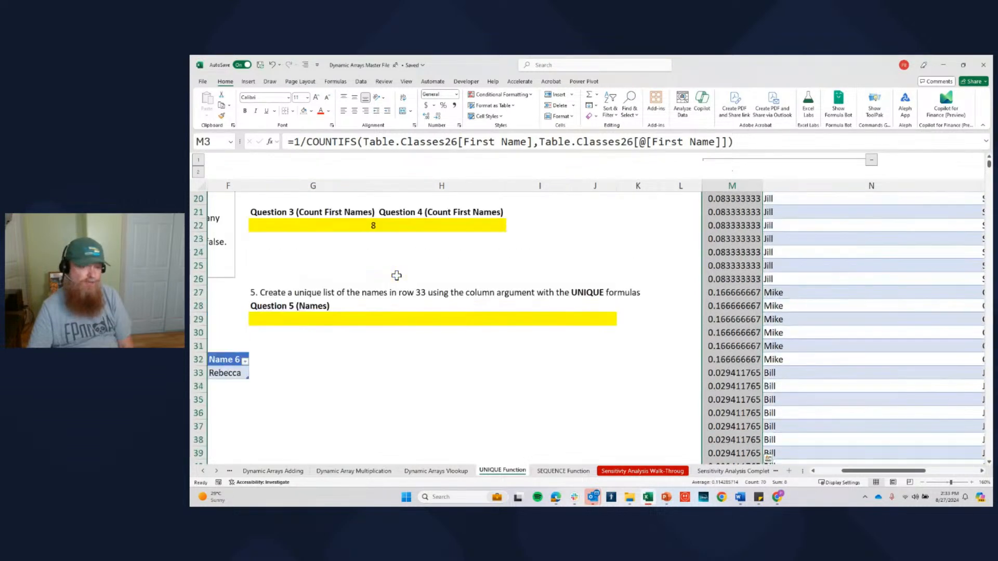
scroll(728, 244, up, 6)
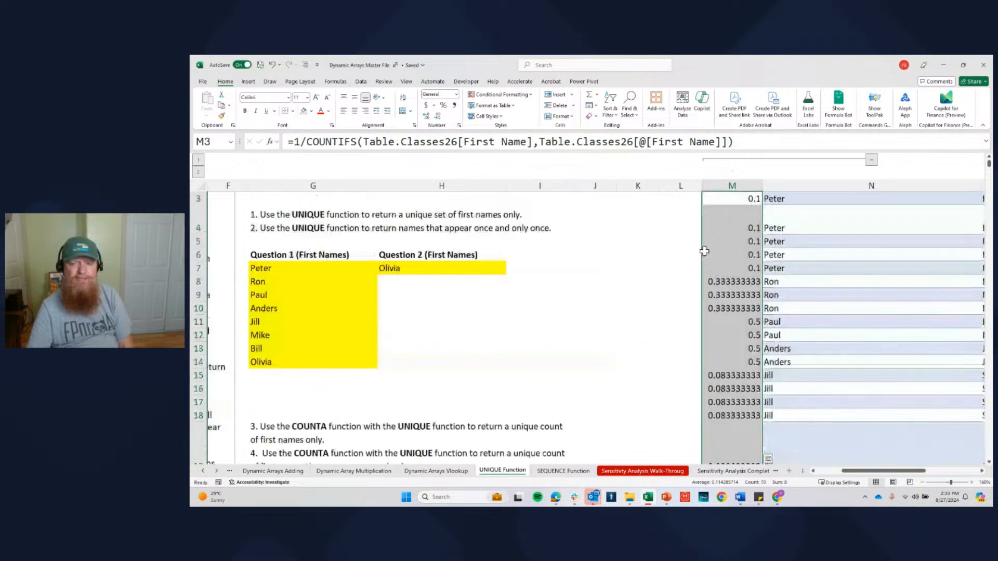
click(743, 228)
click(746, 202)
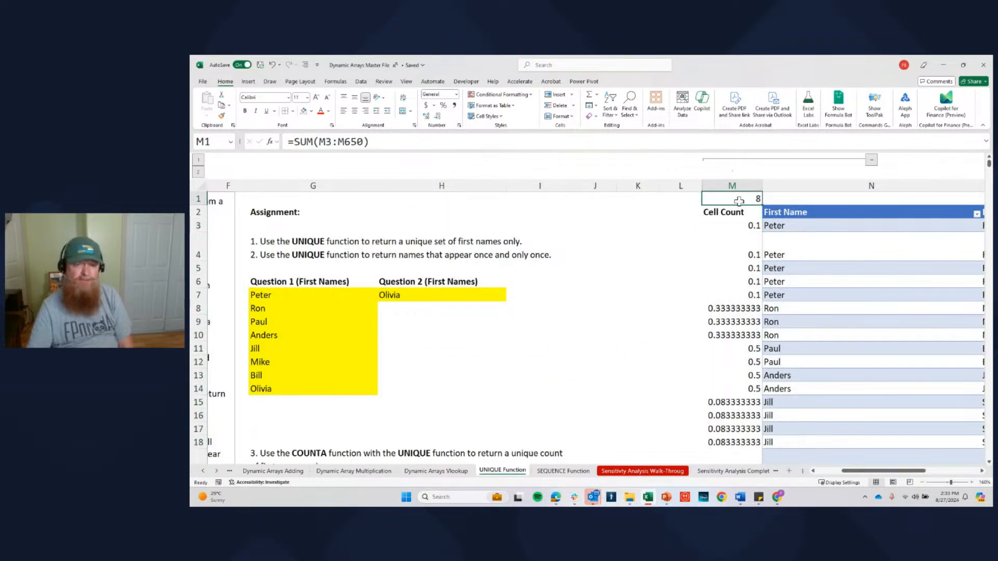
click(733, 228)
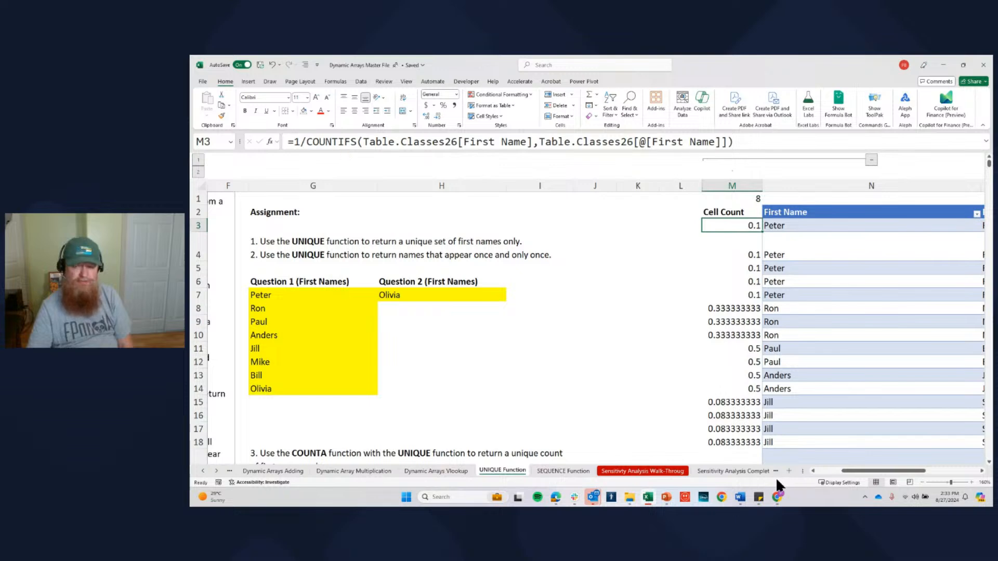
click(750, 202)
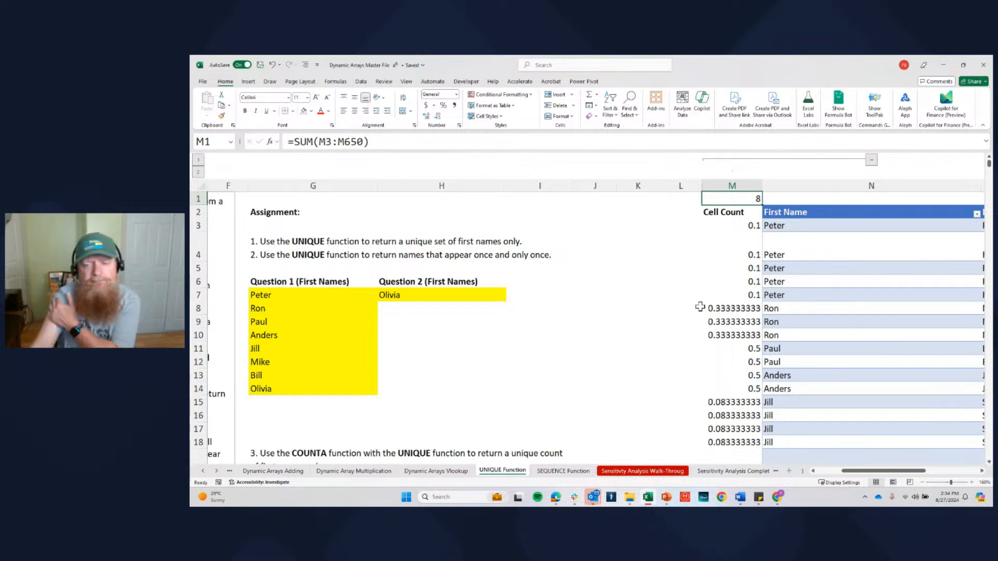
Compare the Question 1 list with the COUNTA spill formula in G22 and the Question 4 answer cell H22
click(280, 375)
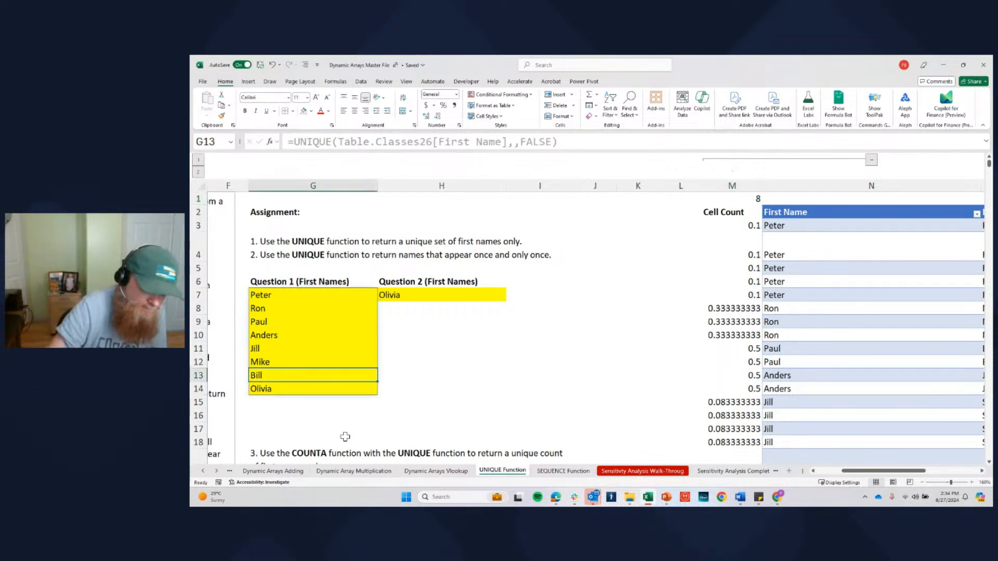
key(Down)
key(Down)
key(Down)
key(Down)
key(Down)
key(Down)
key(Down)
key(Down)
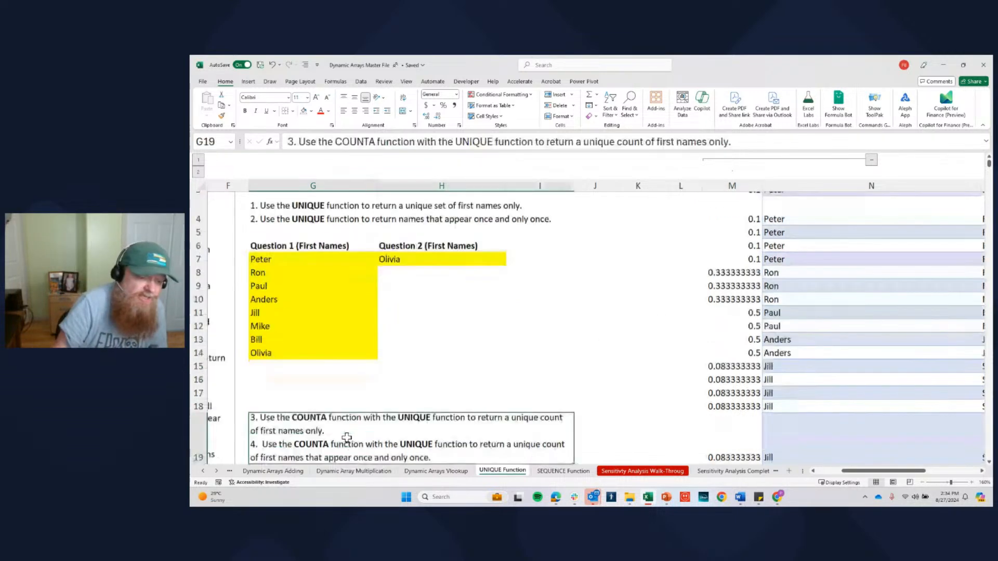
key(Down)
key(Down)
key(Down)
key(Down)
key(Up)
key(Up)
key(Up)
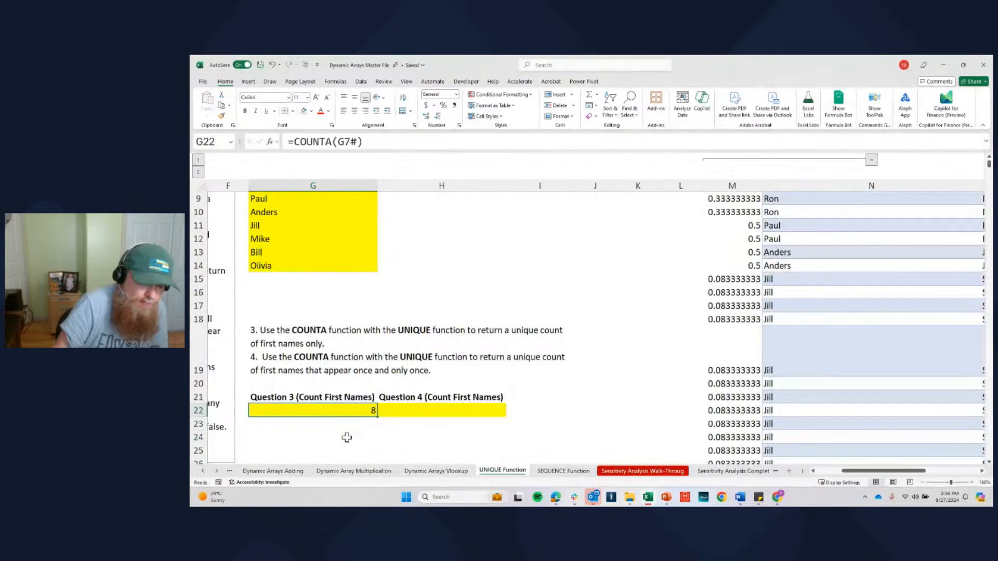
key(Right)
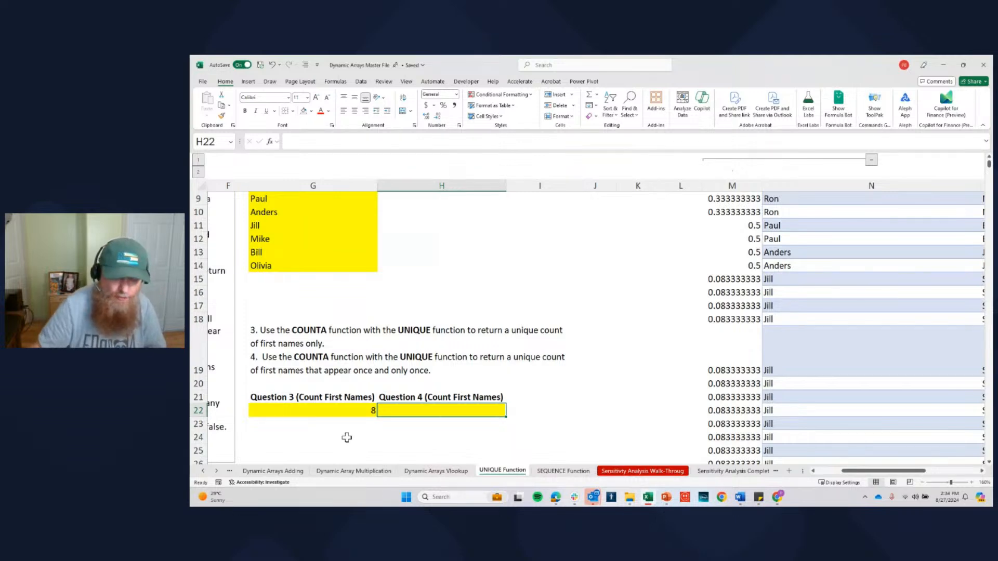
Open the SEQUENCE Function sheet and review the descriptions of the Rows, Columns, Start and Step arguments
click(548, 470)
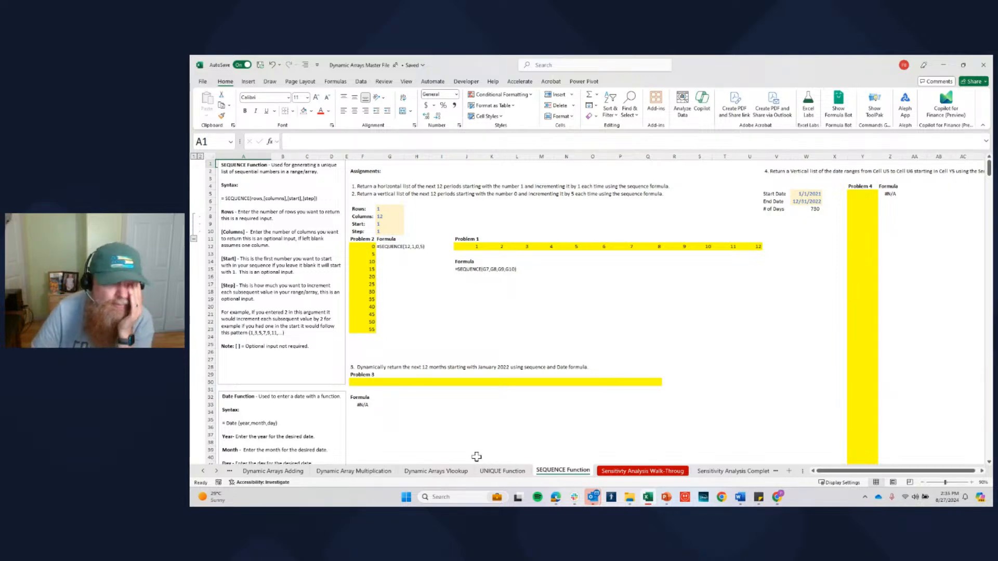
click(966, 480)
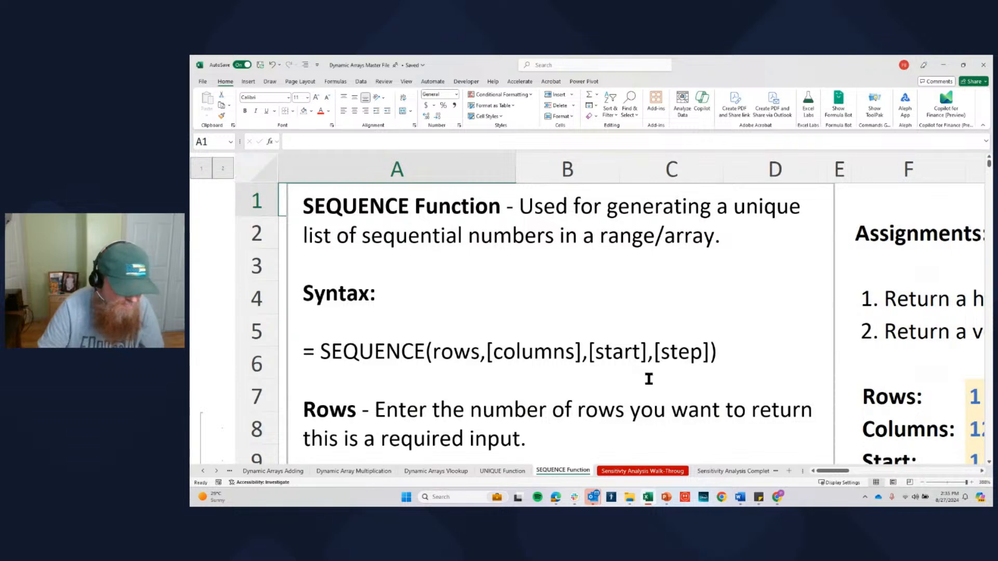
click(922, 481)
click(922, 481)
click(923, 482)
drag(963, 482, 942, 482)
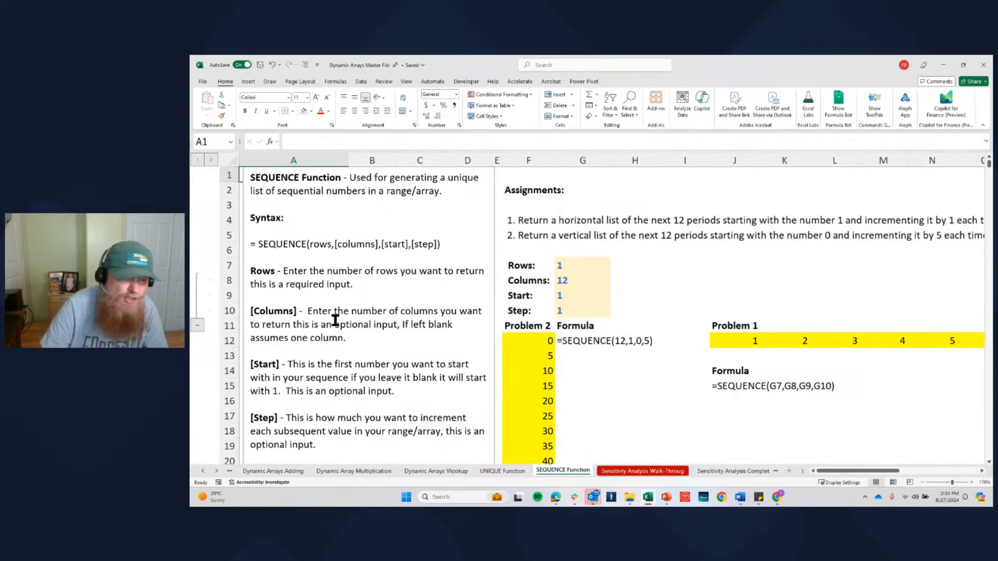
drag(248, 270, 276, 271)
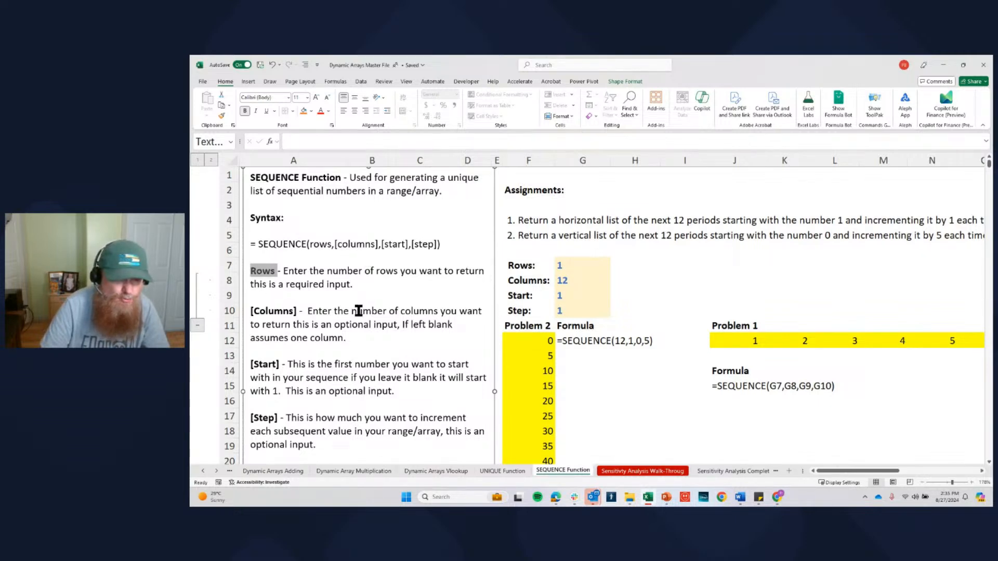
drag(251, 312, 298, 313)
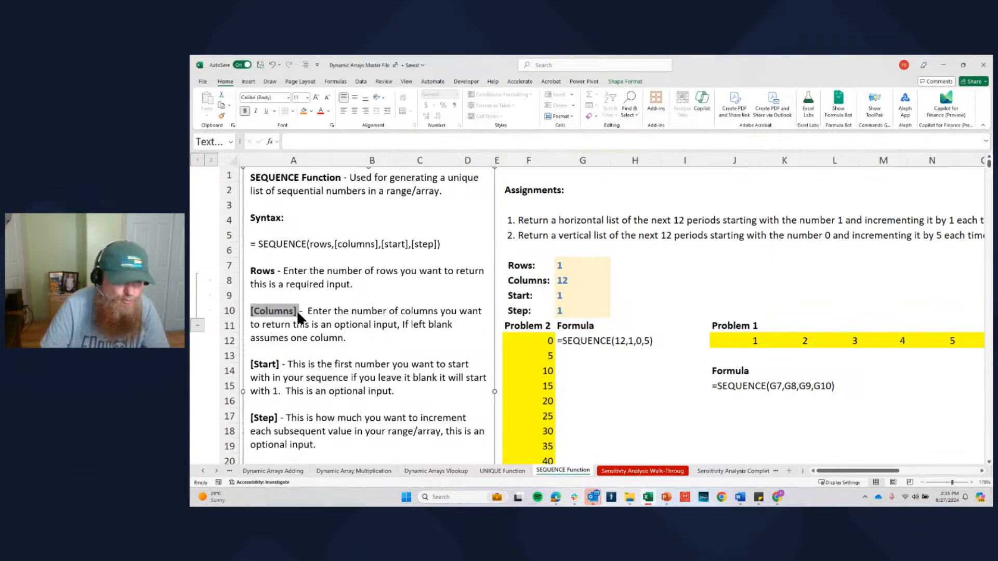
drag(249, 363, 281, 365)
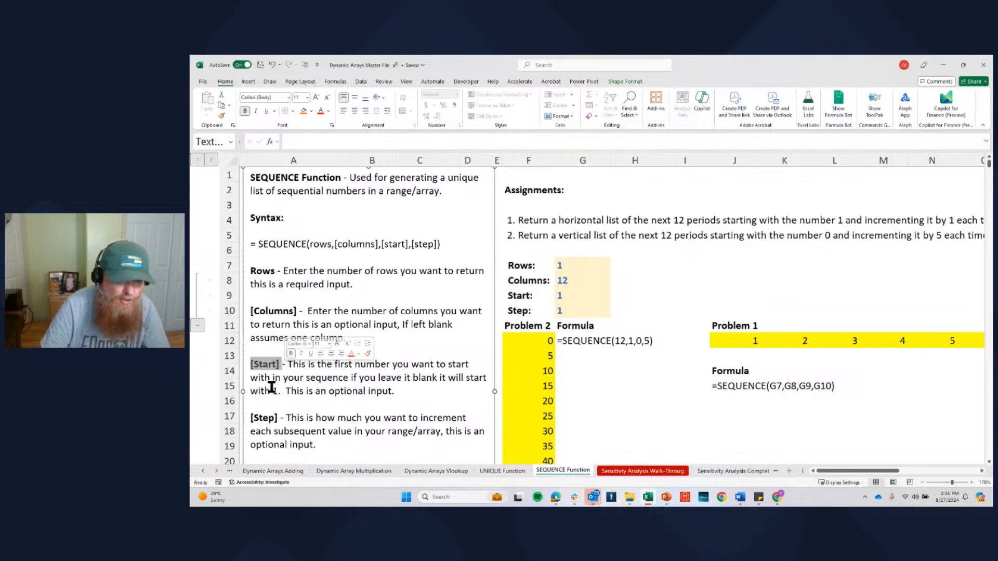
drag(251, 416, 281, 417)
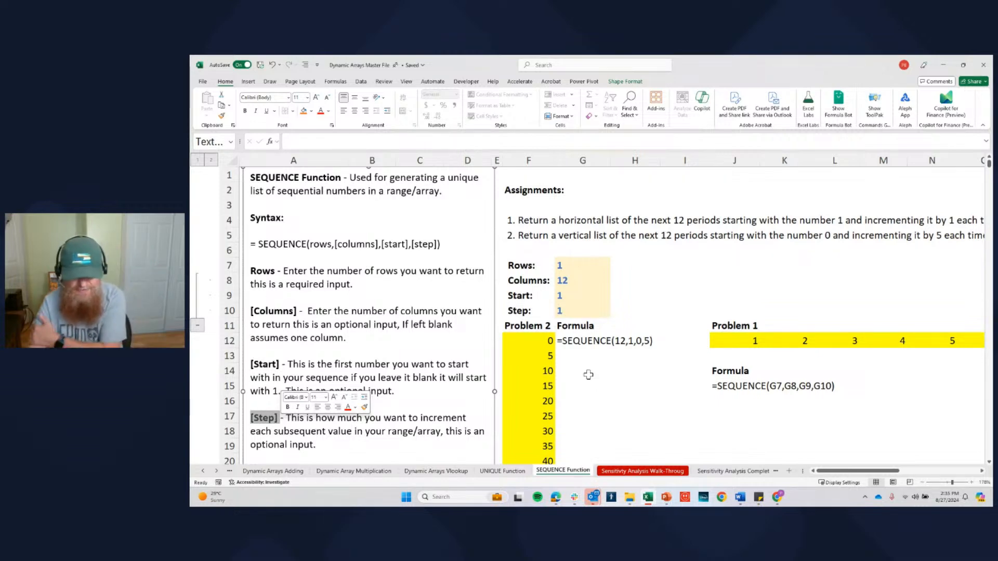
Clear the existing Problem 1 SEQUENCE formula from J12
click(623, 325)
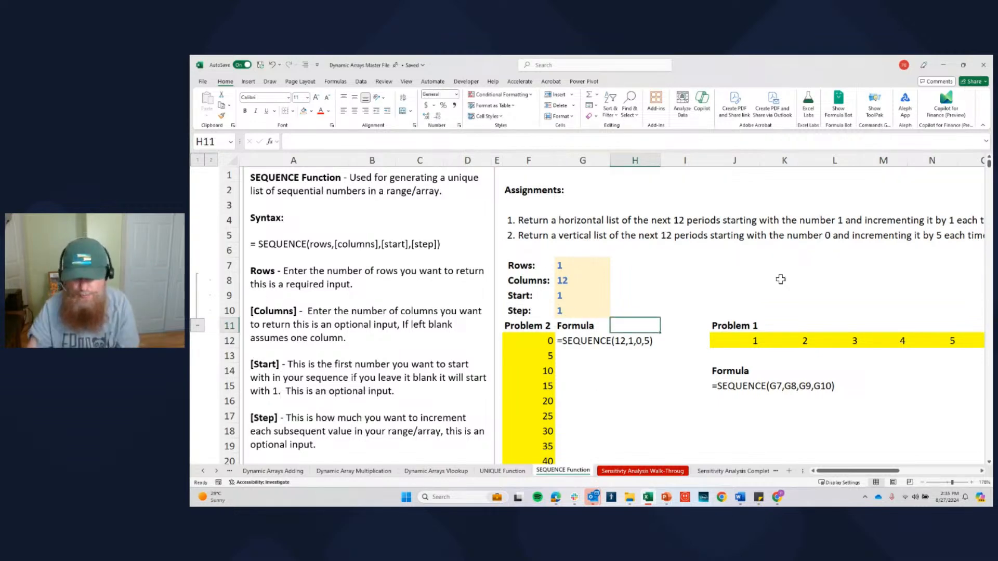
click(748, 342)
key(Delete)
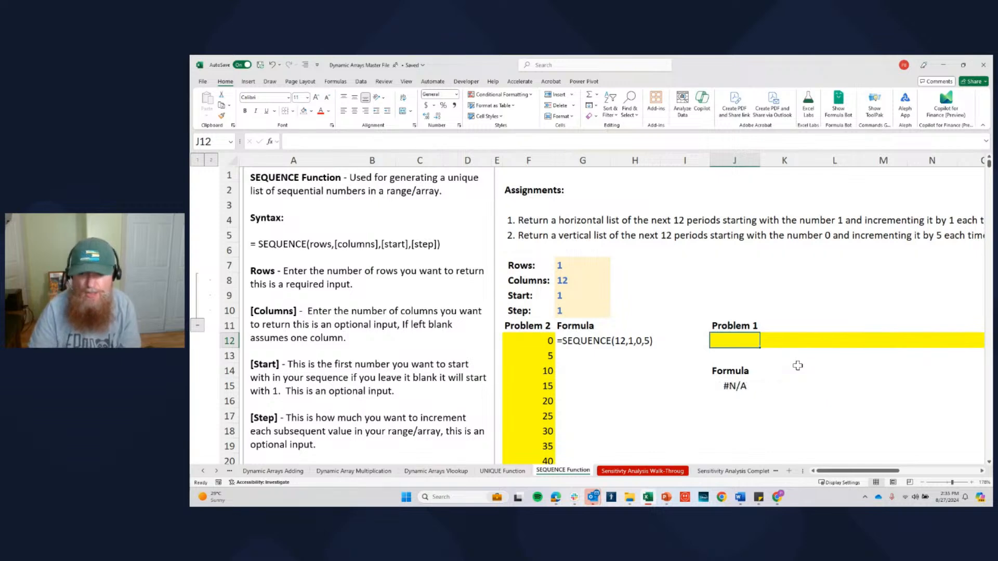
Inspect the empty Problem 1 range across row 12 and the existing Problem 2 formula in F12
key(Right)
key(Right)
key(Right)
key(Right)
key(Right)
key(Right)
key(Right)
key(Right)
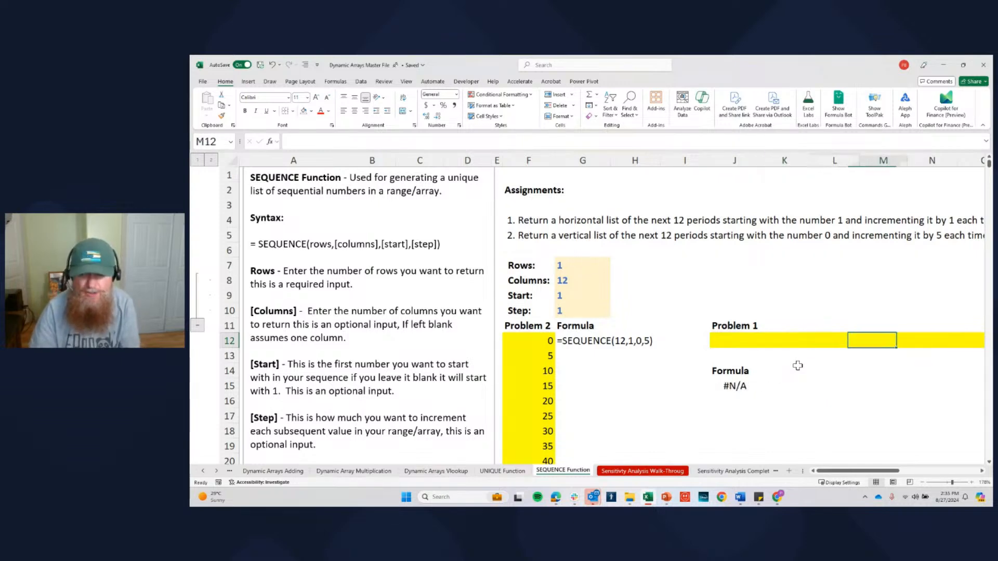
key(Right)
key(Right)
key(Right)
key(Right)
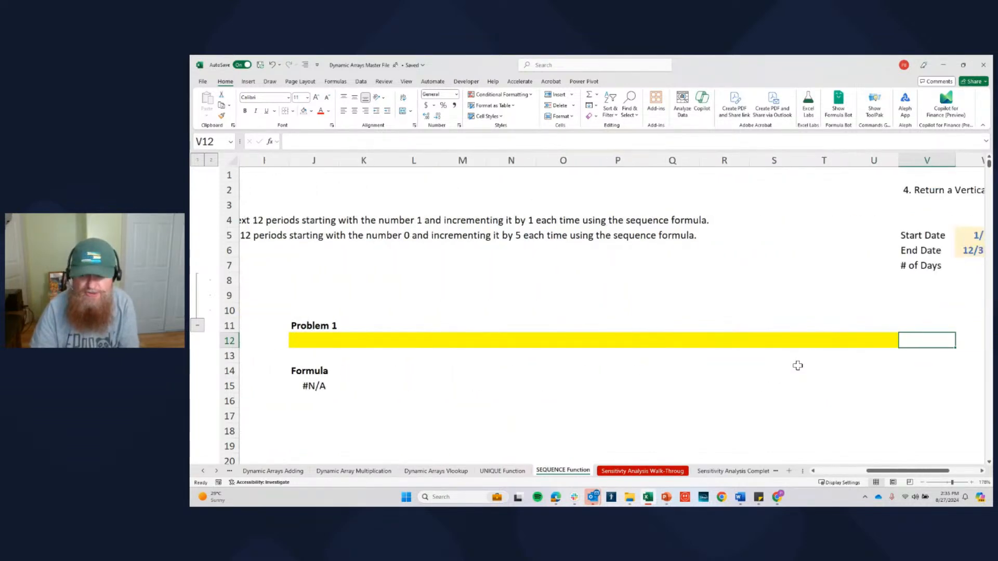
key(Left)
key(Left)
key(Left)
key(Left)
key(Left)
key(Left)
key(Left)
key(Left)
key(Left)
key(Left)
key(Left)
key(Left)
key(Left)
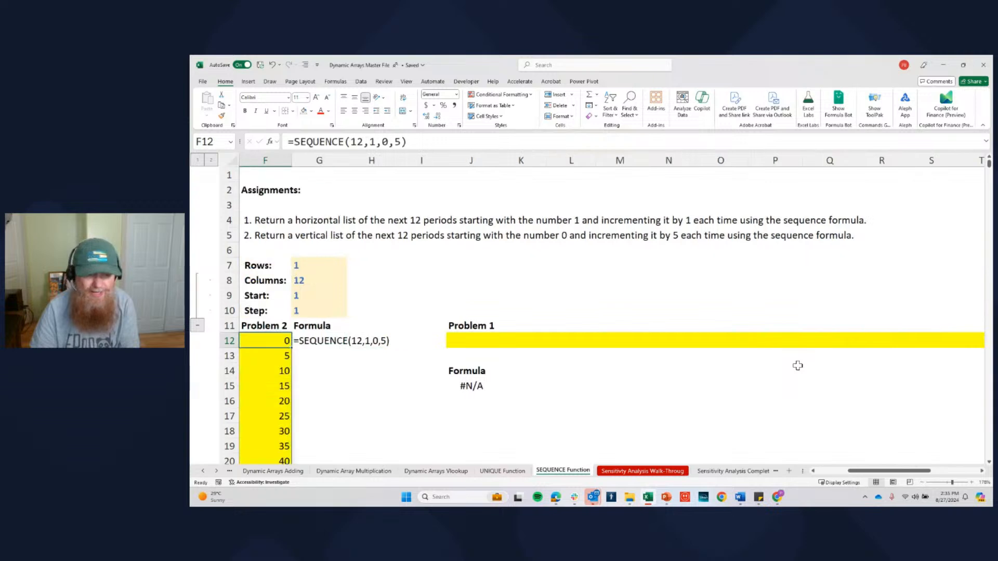
Enter =SEQUENCE(G7,G8,G9,G10) in J12 for Problem 1, linking it to the Rows, Columns, Start and Step inputs
key(Right)
key(Right)
key(Right)
key(Right)
text(=)
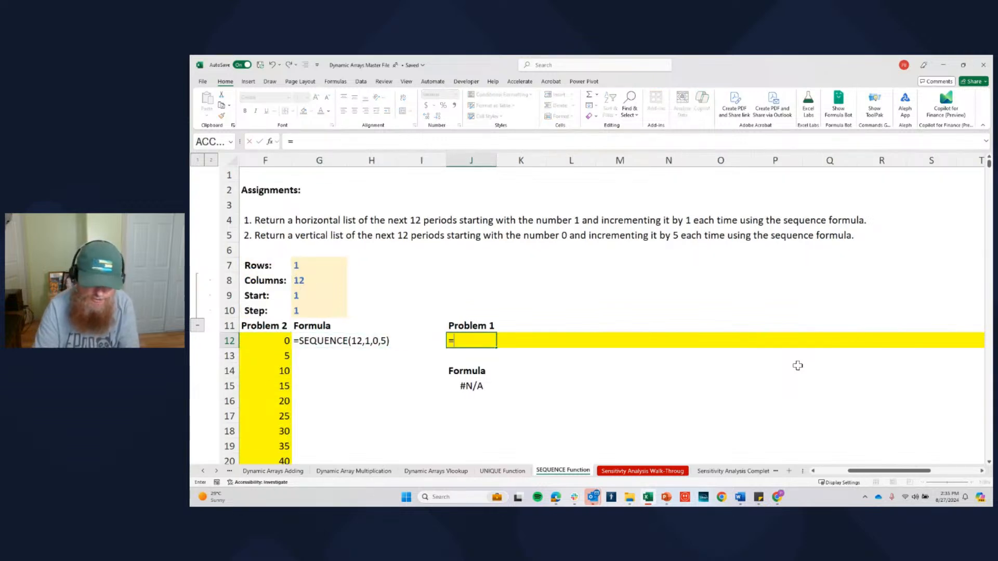
text(sequenc)
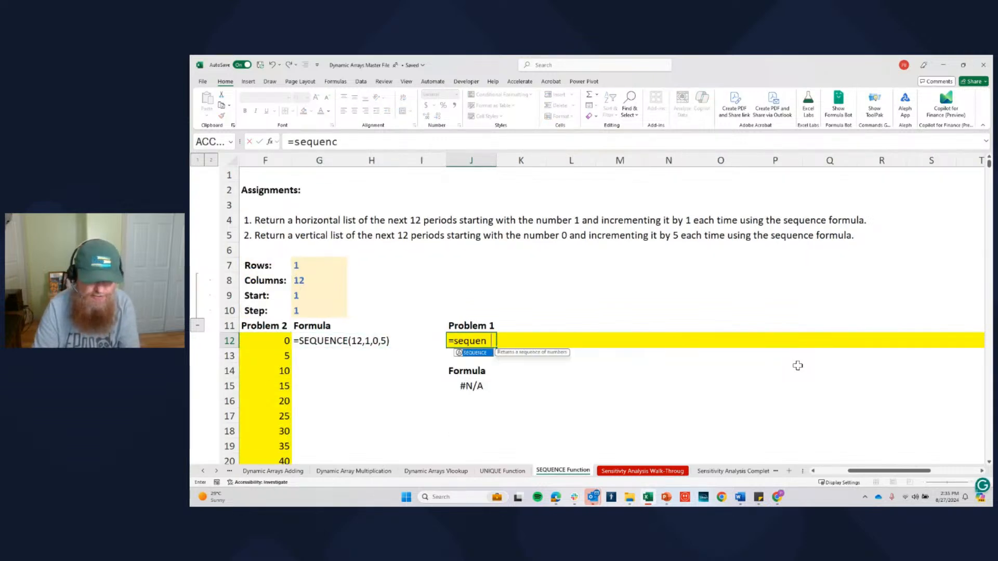
text(e()
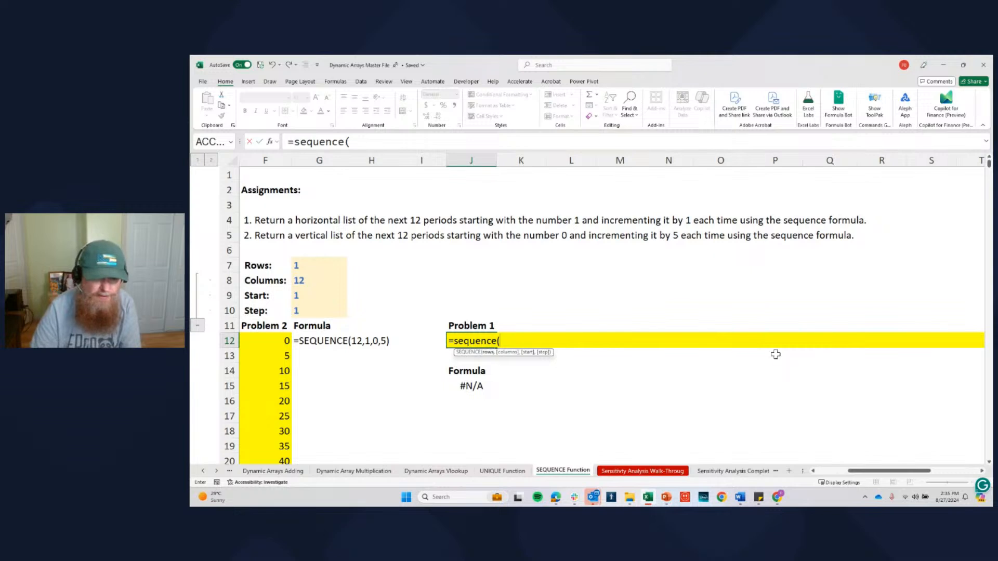
click(303, 266)
text(,)
click(314, 281)
text(,)
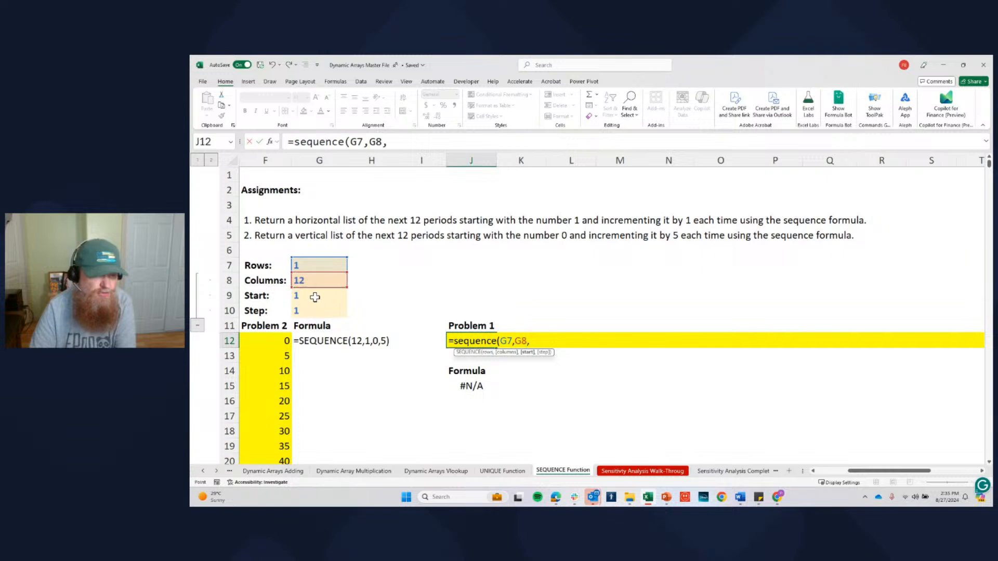
click(317, 297)
text(,)
click(318, 311)
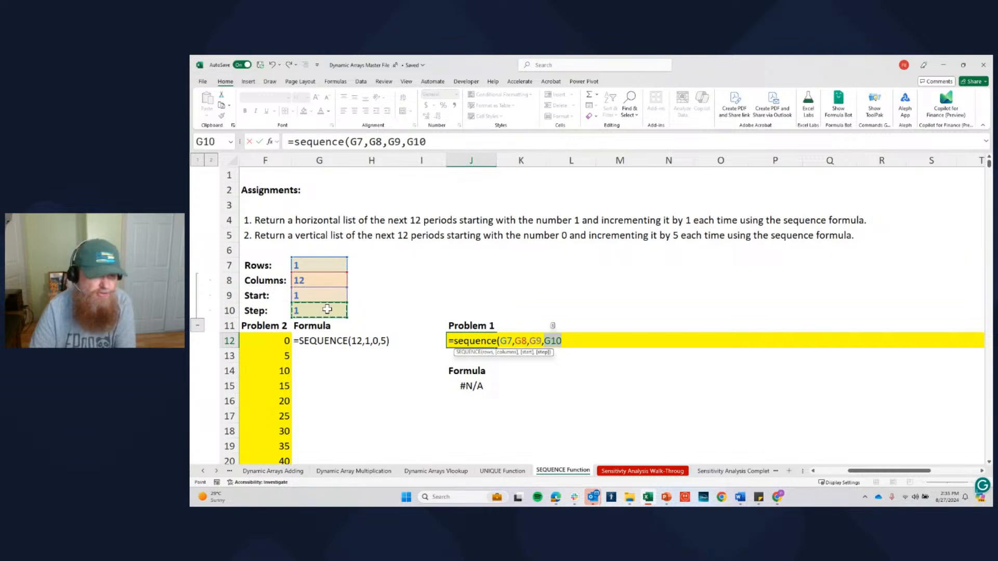
click(448, 144)
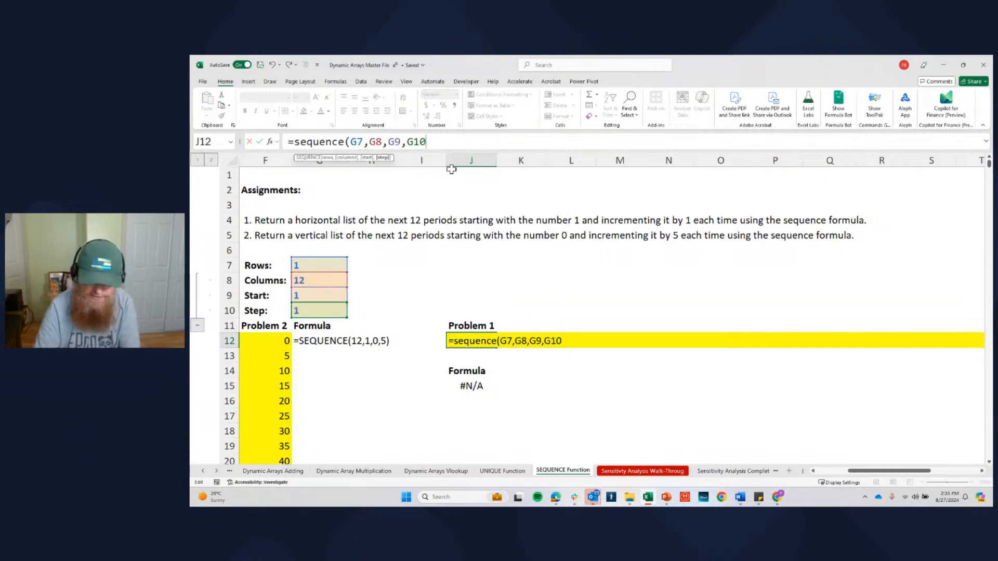
text())
key(ctrl+Return)
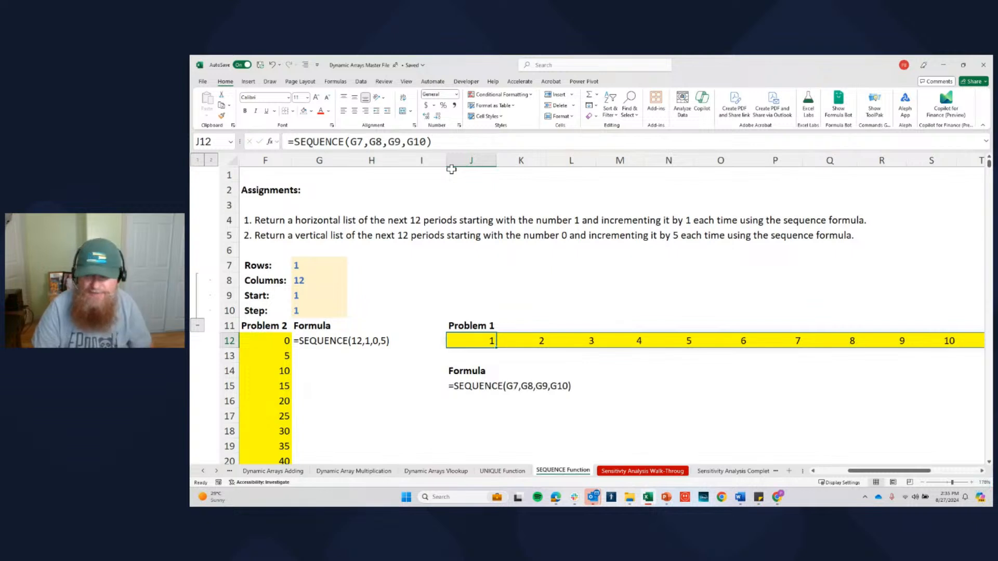
Set the Step input in G10 to 0 and check the Problem 1 sequence in row 12
key(Left)
key(Left)
key(Left)
key(Up)
key(Up)
text(0)
key(ctrl+Return)
key(Right)
key(Right)
key(Right)
key(Down)
key(Down)
key(Right)
key(Right)
key(Right)
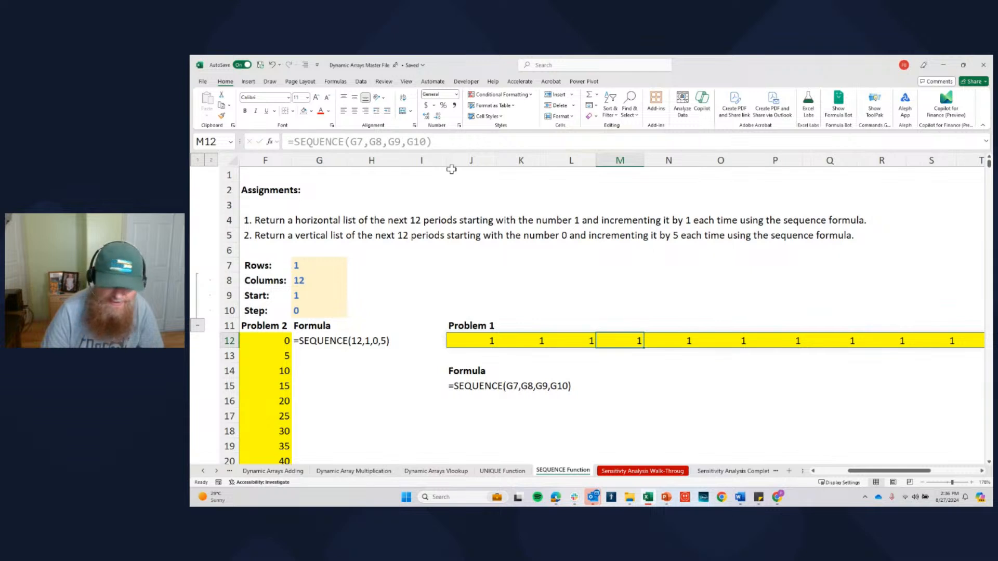
Set the Step input in G10 to -1
key(Left)
key(Left)
key(Left)
key(Up)
key(Up)
key(Left)
key(Left)
key(Left)
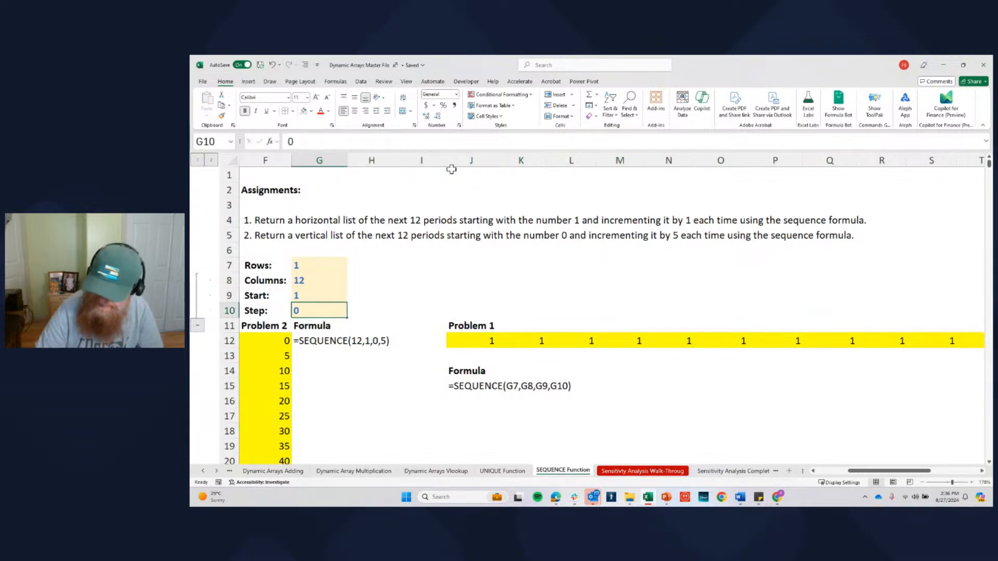
text(-1)
key(ctrl+Return)
key(Right)
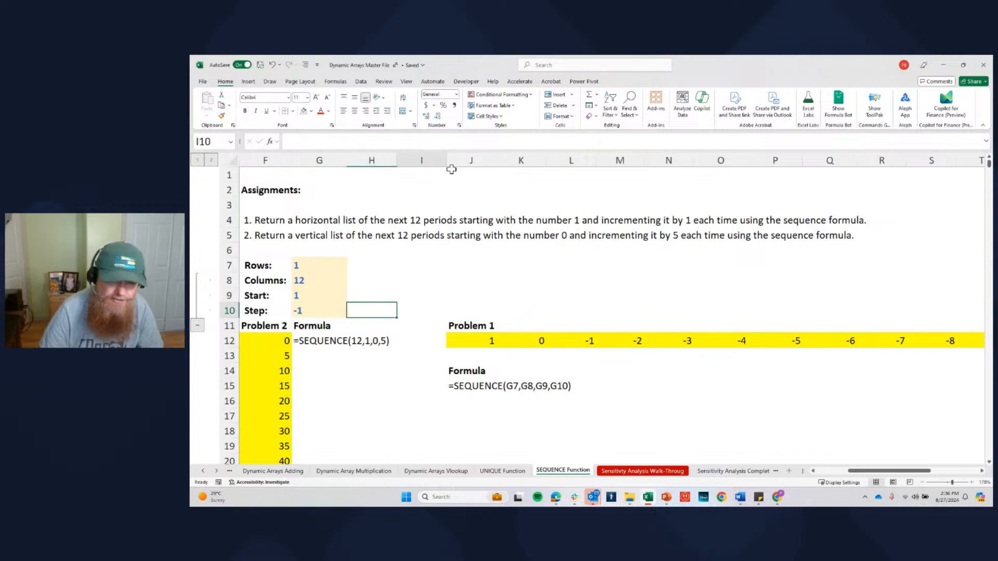
Check the values of the Problem 1 sequence across row 12
key(Right)
key(Right)
key(Down)
key(Down)
key(Right)
key(Right)
key(Right)
key(Right)
key(Right)
key(Right)
key(Right)
key(Right)
key(Right)
key(Left)
key(ctrl+Left)
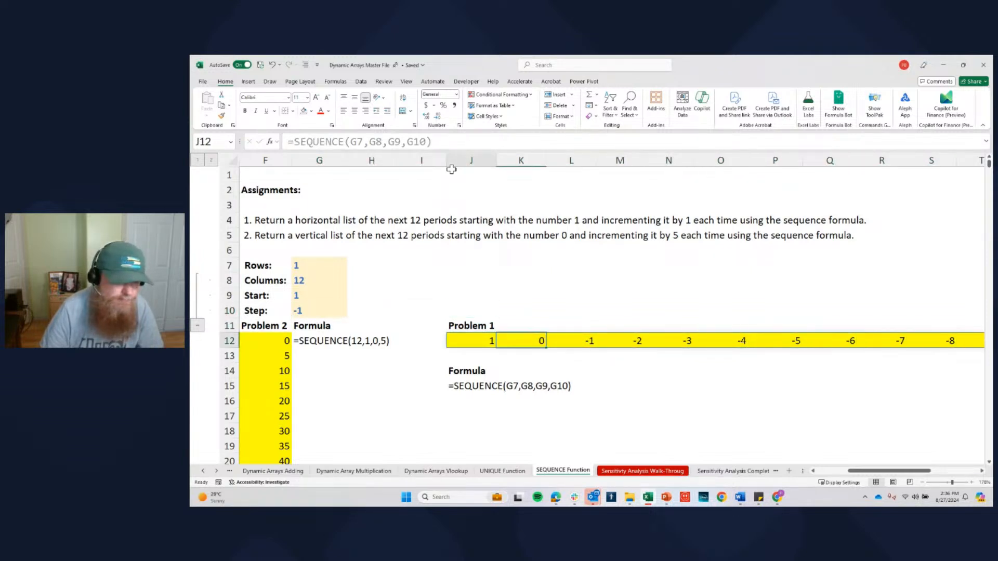
Set the Start input in G9 to 0
key(ctrl+Left)
key(Left)
key(Left)
key(Left)
key(Up)
key(Up)
key(Up)
key(Right)
key(Right)
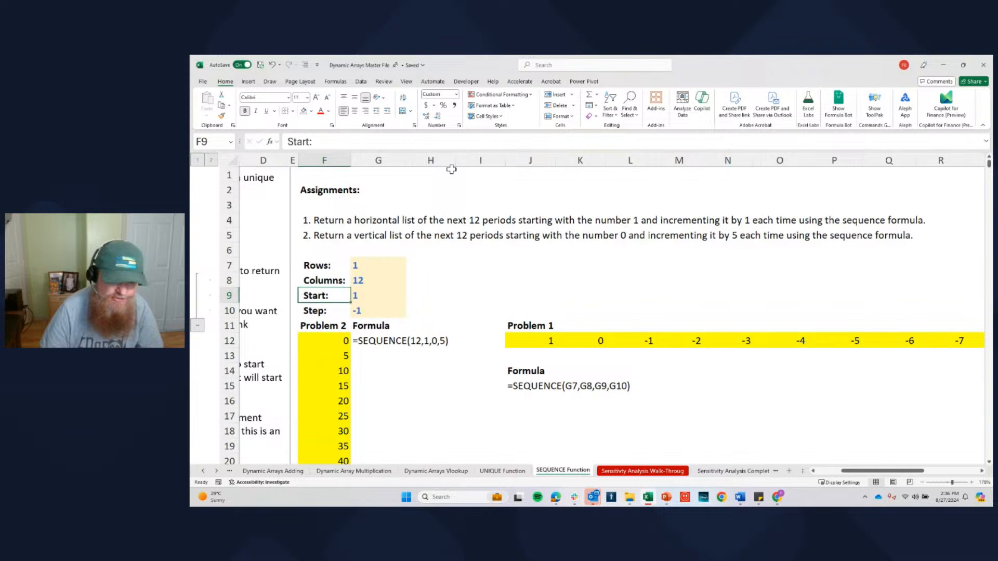
key(Right)
text(0)
key(ctrl+Return)
Review the Rows, Columns, Start and Step inputs in G7 to G10
key(Up)
key(Up)
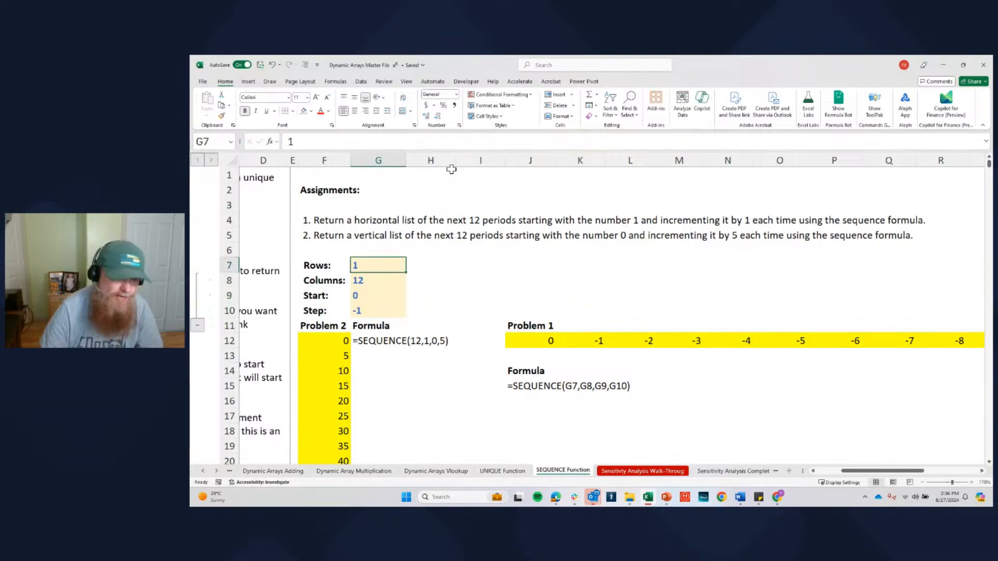
key(Down)
key(Down)
key(Down)
key(Down)
key(Up)
key(Up)
key(Up)
key(Up)
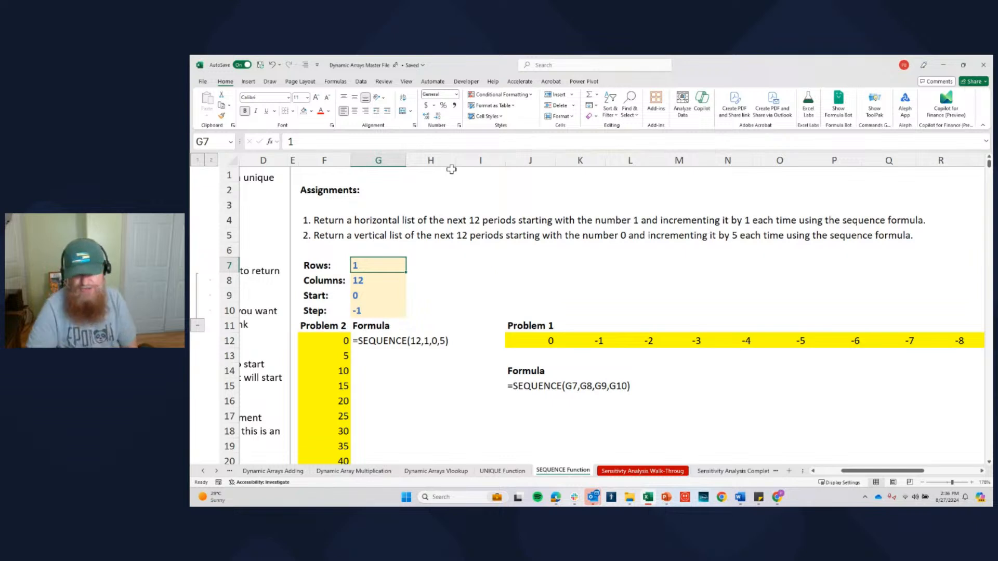
Try a character sequence in H15 with =SEQUENCE(256,1,CHAR(1),1), and clear the cell
key(Down)
key(Down)
key(Down)
key(Down)
key(Down)
key(Down)
key(Down)
key(Right)
key(Down)
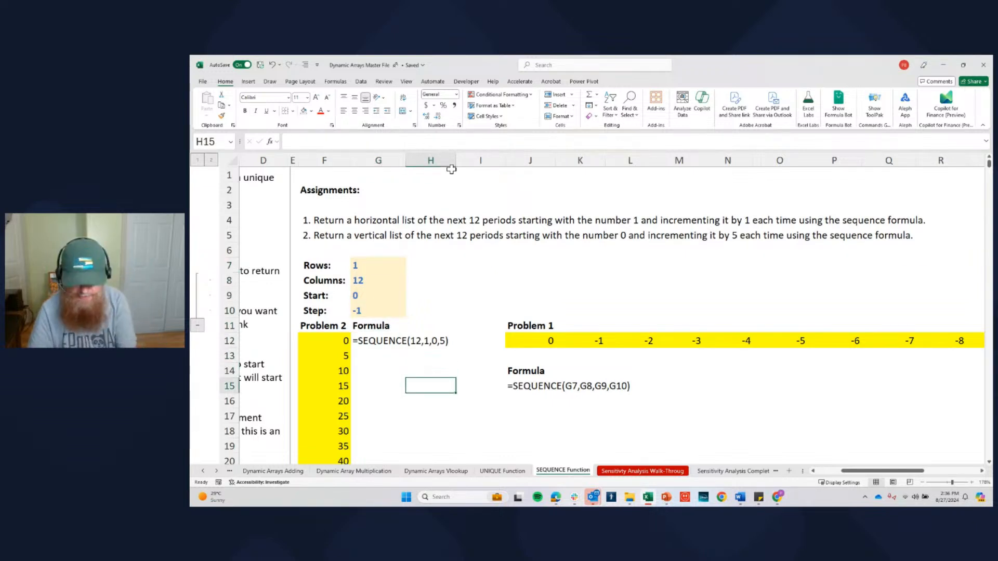
text(=sequence()
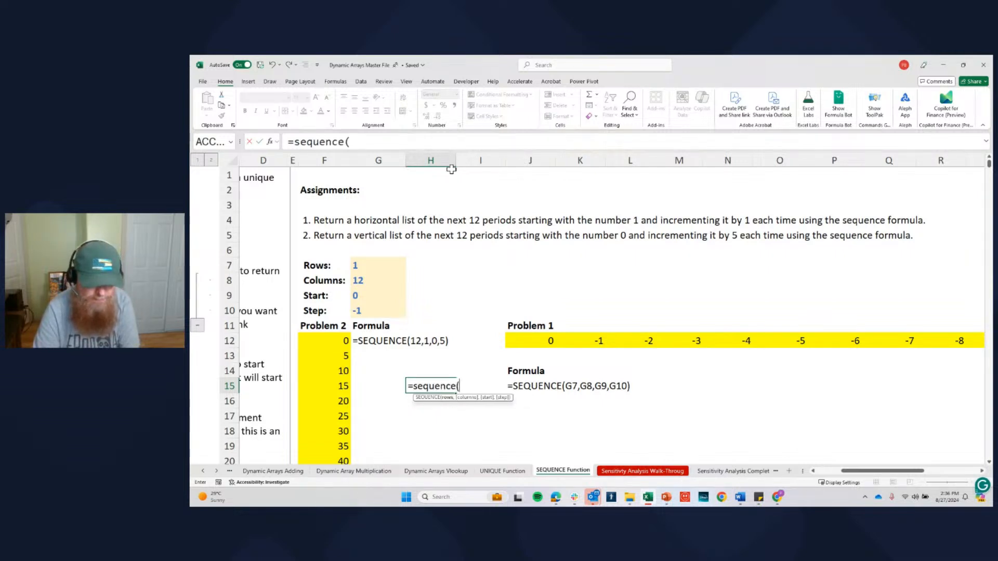
text(256,1,Ch)
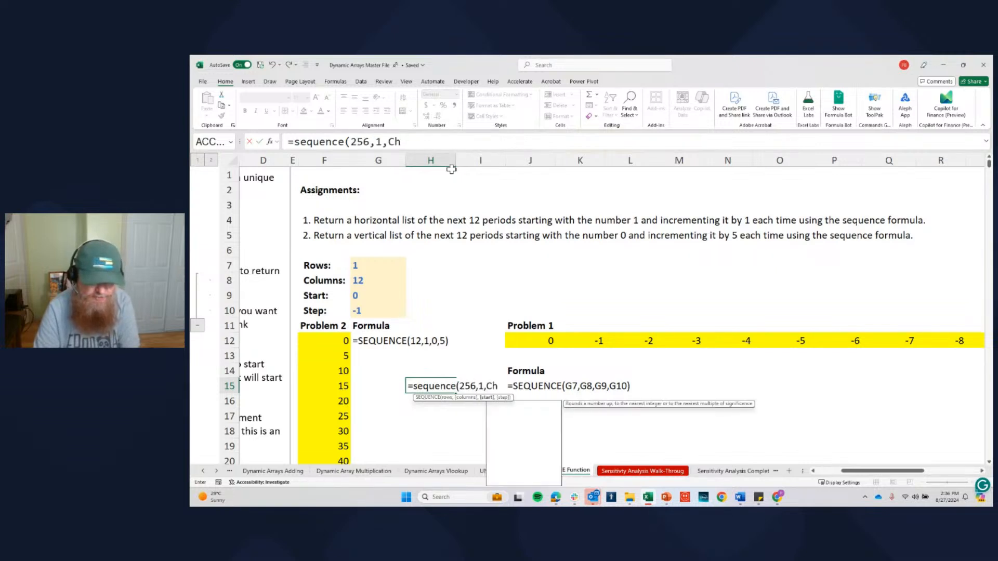
text(ar)
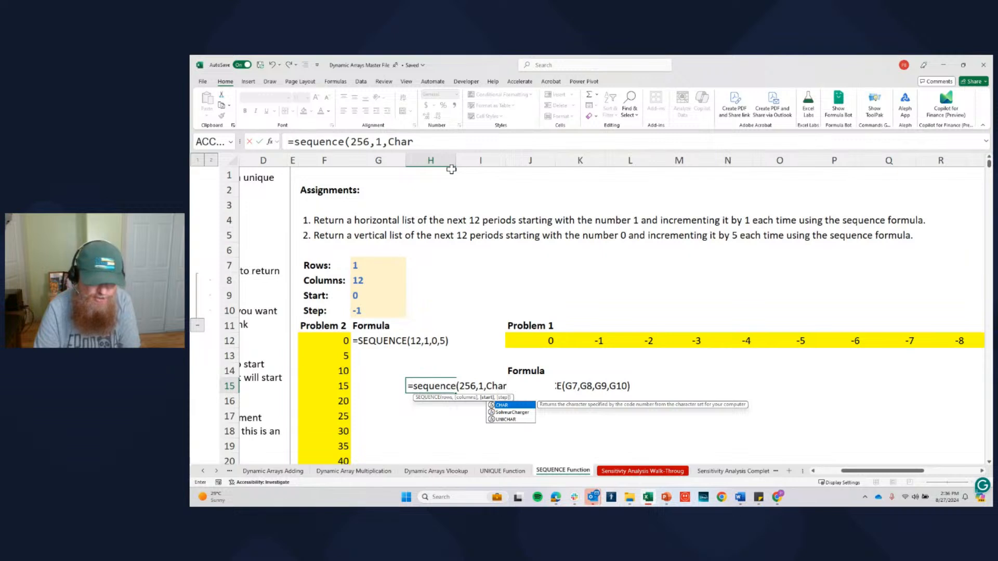
text(()
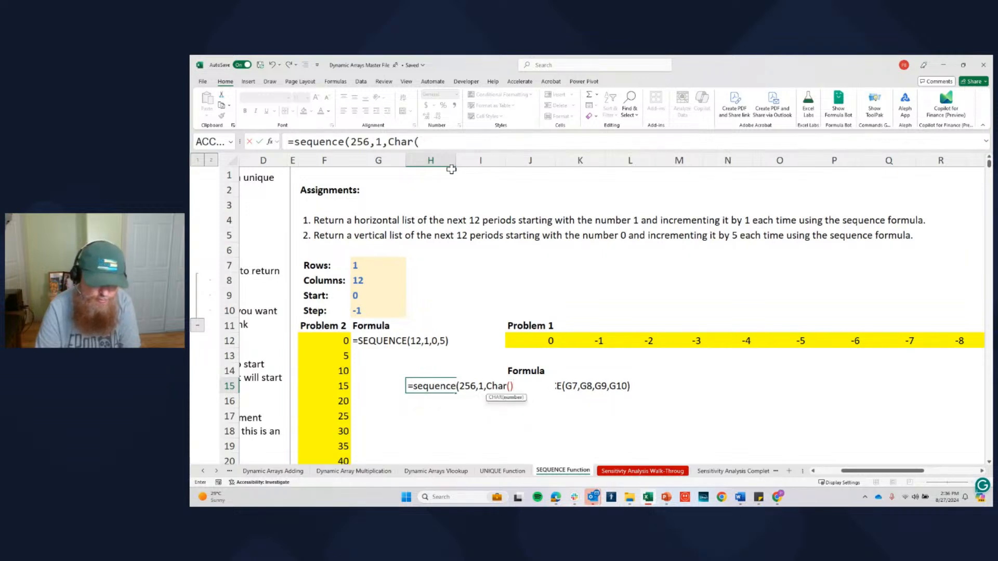
text(1))
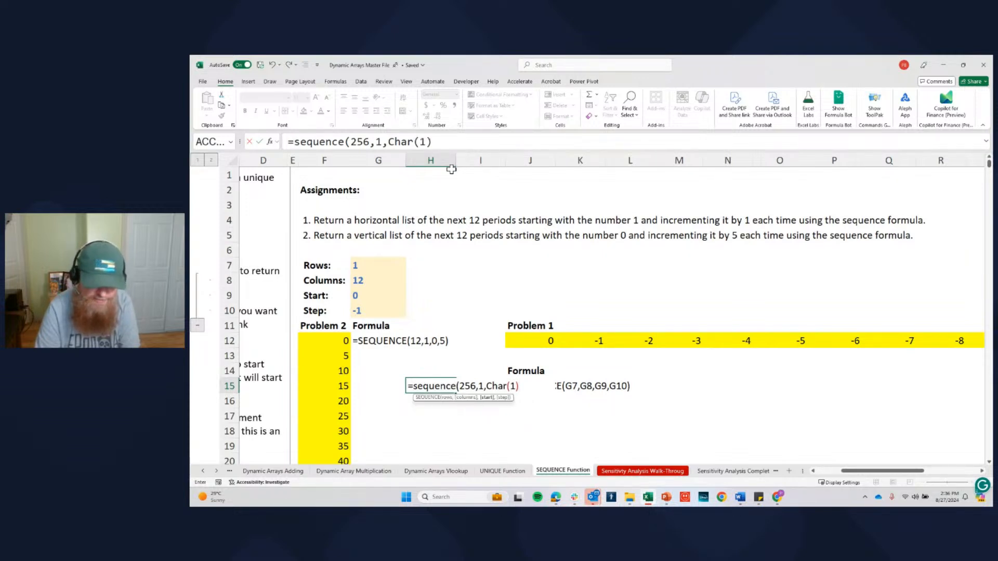
text(,1))
key(ctrl+Return)
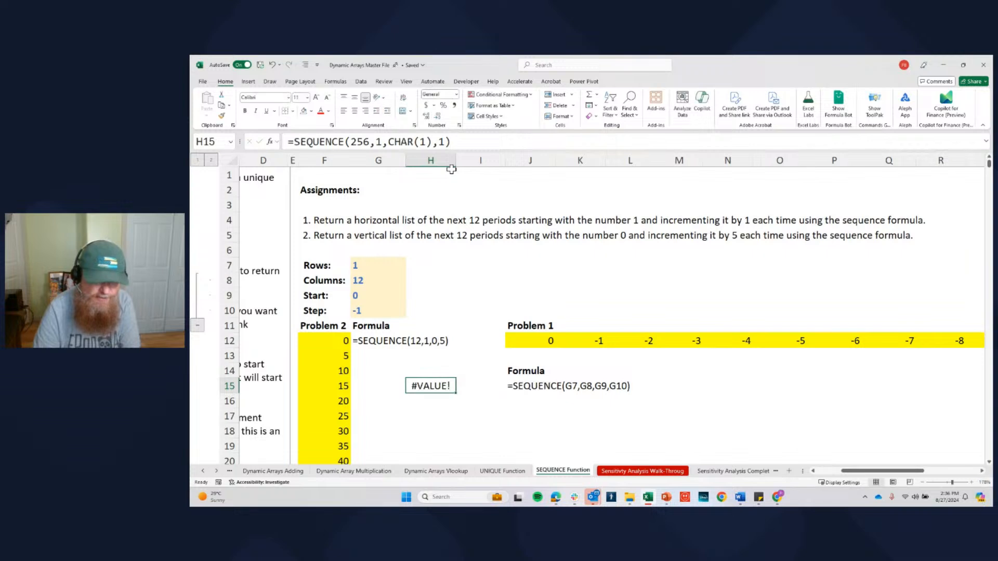
key(Delete)
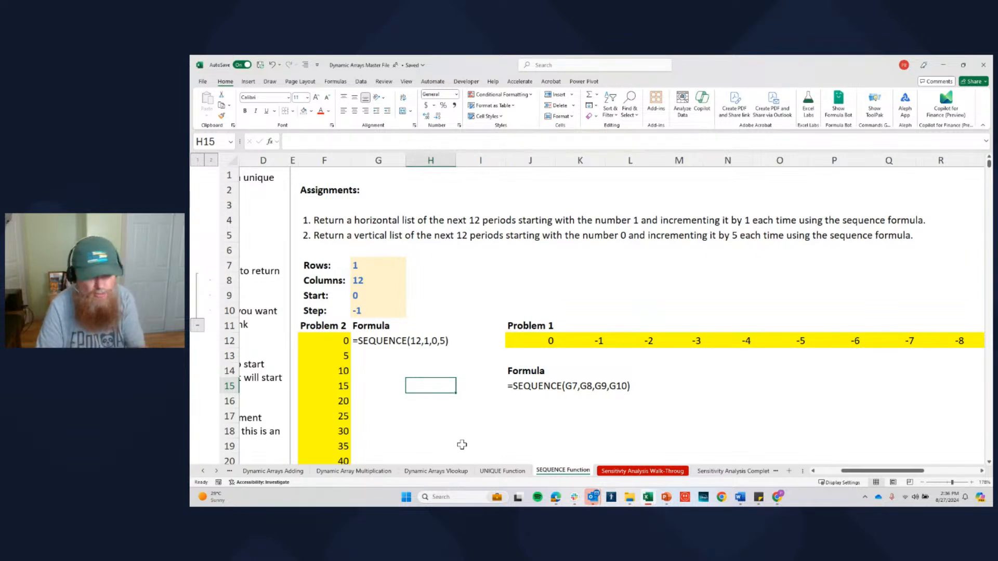
Compare the Problem 2 SEQUENCE formula in F12 with the Problem 1 formula in row 12
click(427, 367)
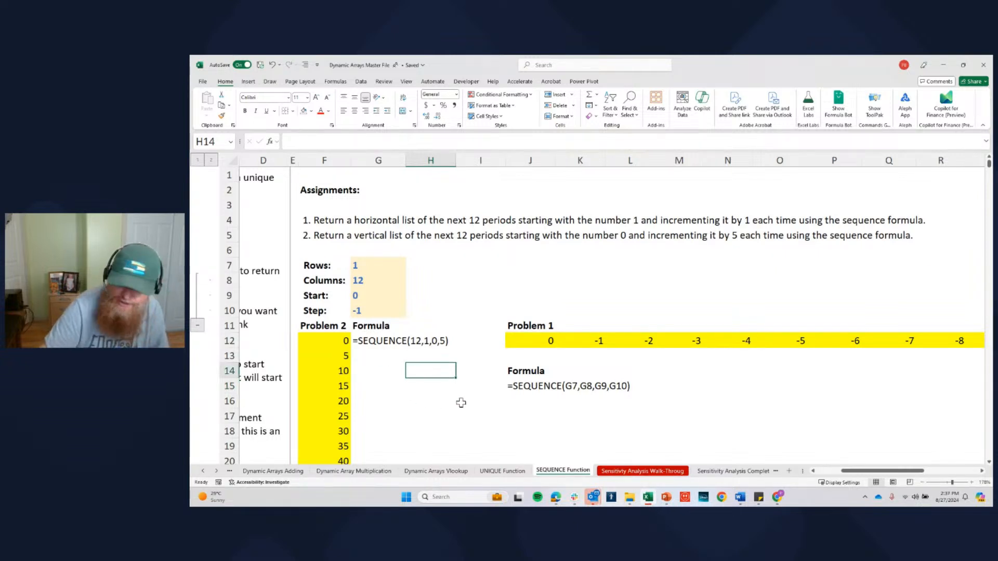
key(Up)
key(Up)
key(Left)
key(Left)
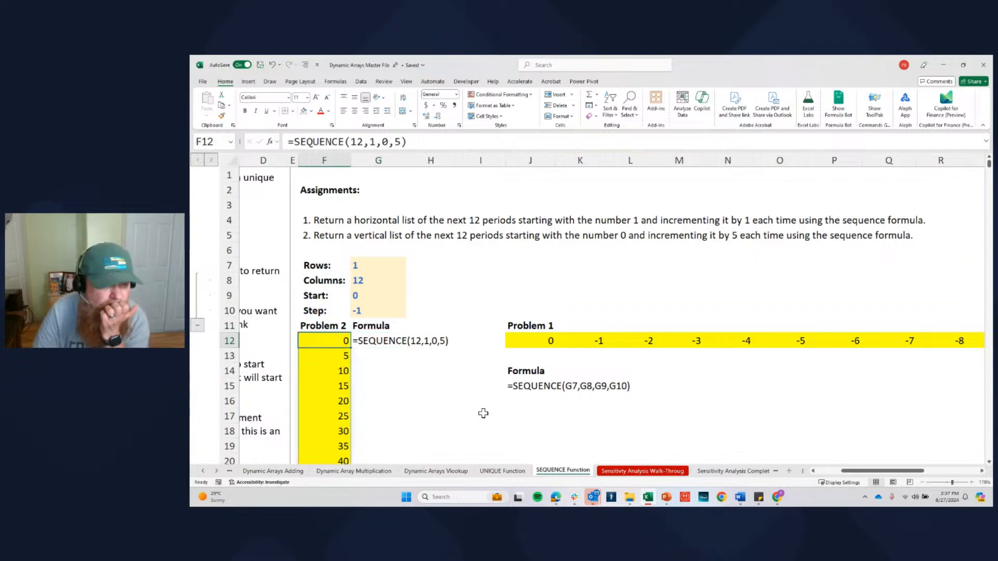
key(Right)
key(Right)
key(Right)
key(Right)
key(Right)
key(Right)
key(Right)
key(Right)
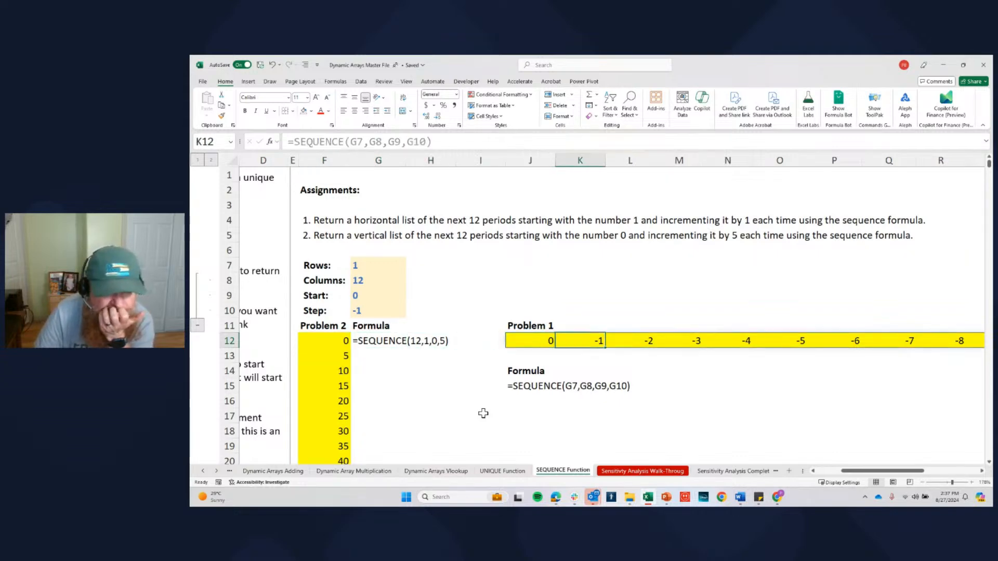
Read the Problem 3 assignment in F28 and the DATE function notes beside it
key(Down)
key(Down)
key(Down)
key(Down)
key(Down)
key(Down)
key(Down)
key(Down)
key(Down)
key(Down)
key(Down)
key(Down)
key(Down)
key(Down)
key(Down)
key(Down)
key(Down)
key(Down)
key(Down)
key(Down)
key(Down)
key(Down)
key(Down)
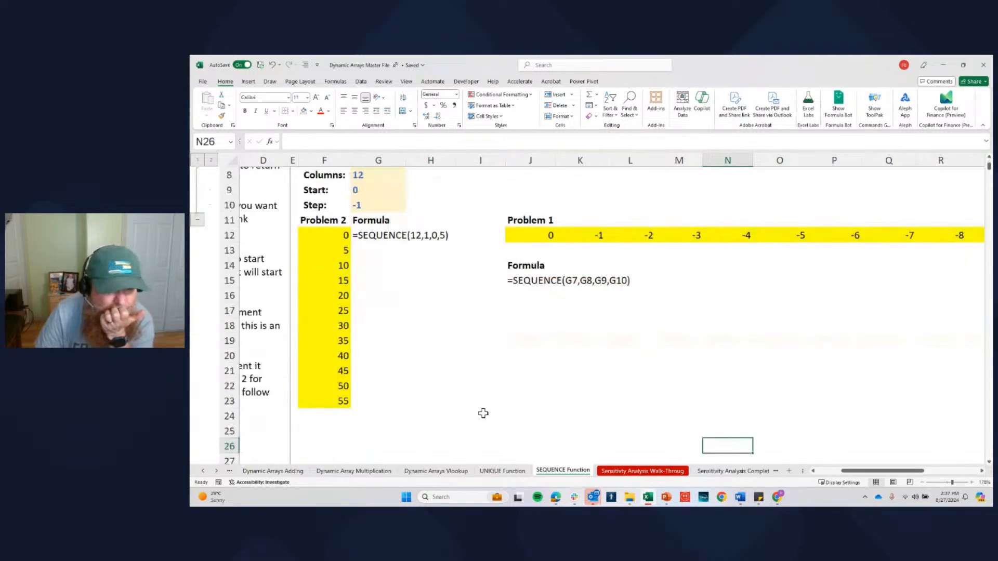
key(Left)
key(Left)
key(Left)
key(Left)
key(Left)
key(Left)
key(Left)
key(Left)
key(Left)
key(Left)
key(Left)
key(Left)
key(Left)
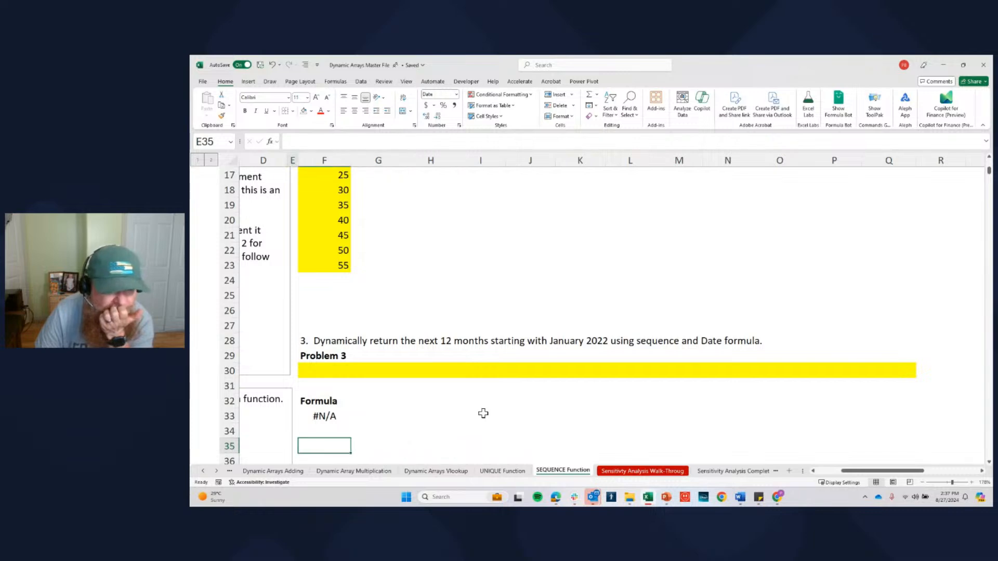
key(Right)
key(Right)
key(Right)
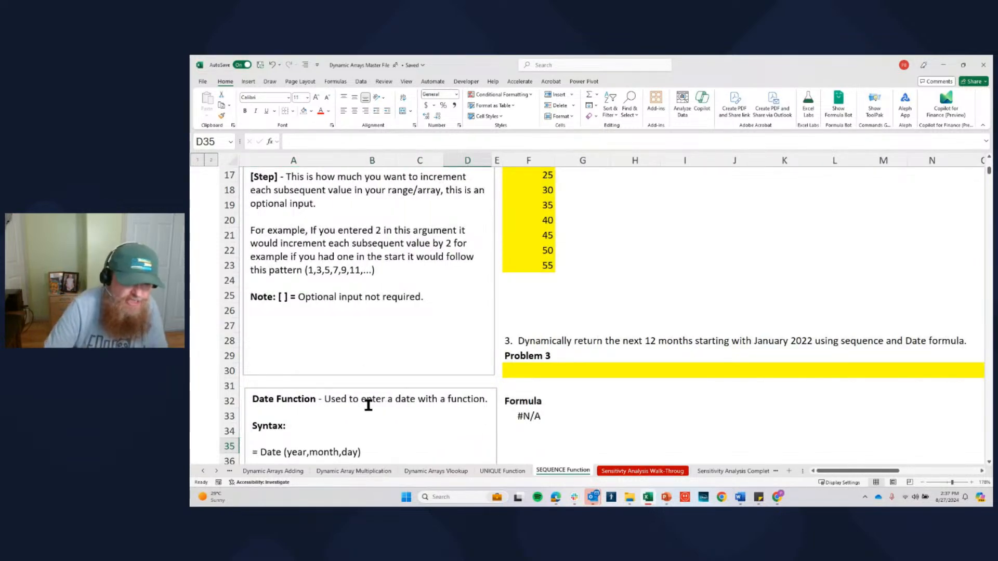
scroll(367, 403, down, 2)
scroll(297, 361, up, 3)
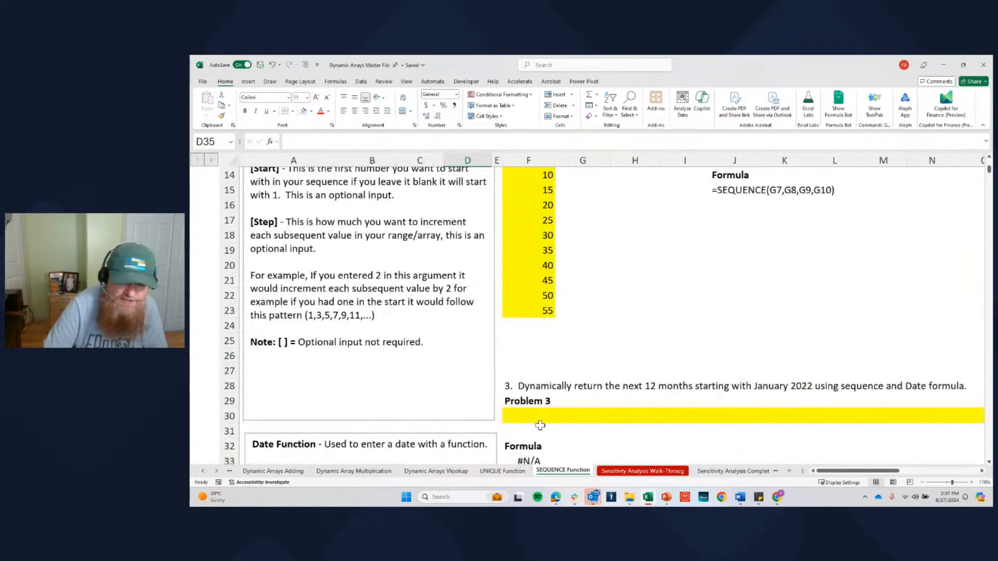
click(533, 387)
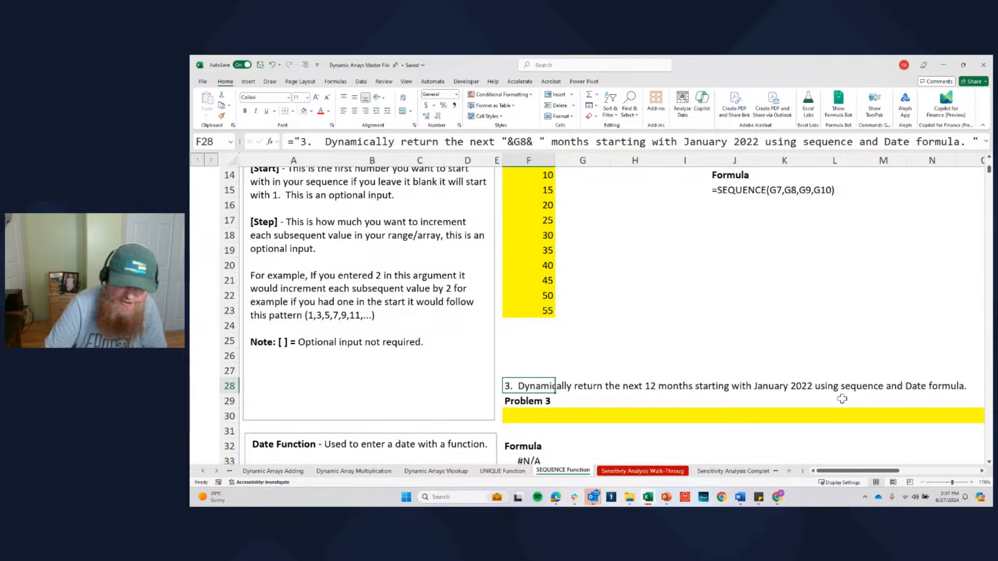
Enter =DATE(2022,SEQUENCE(1,12),1) in F30 for Problem 3
click(530, 413)
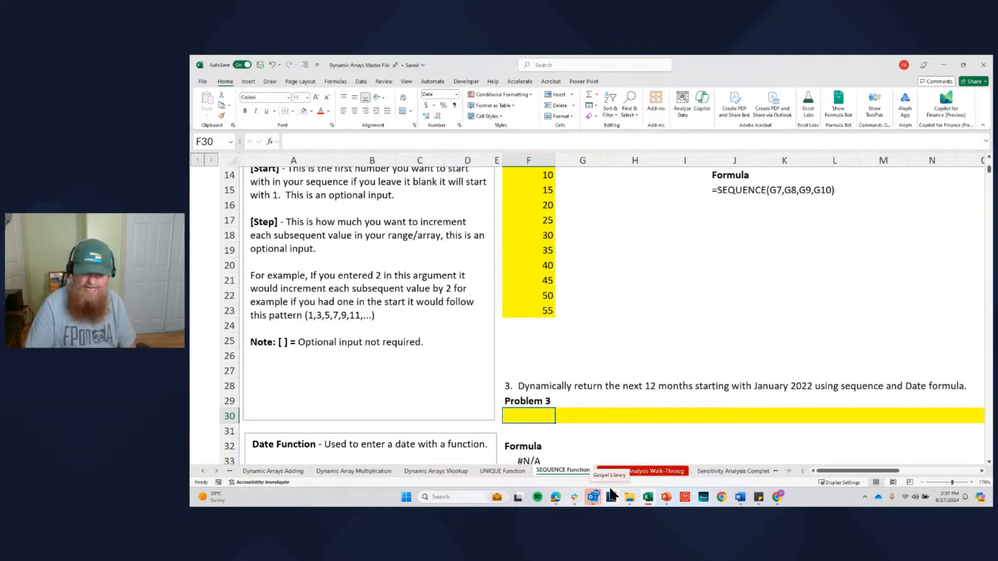
text(=)
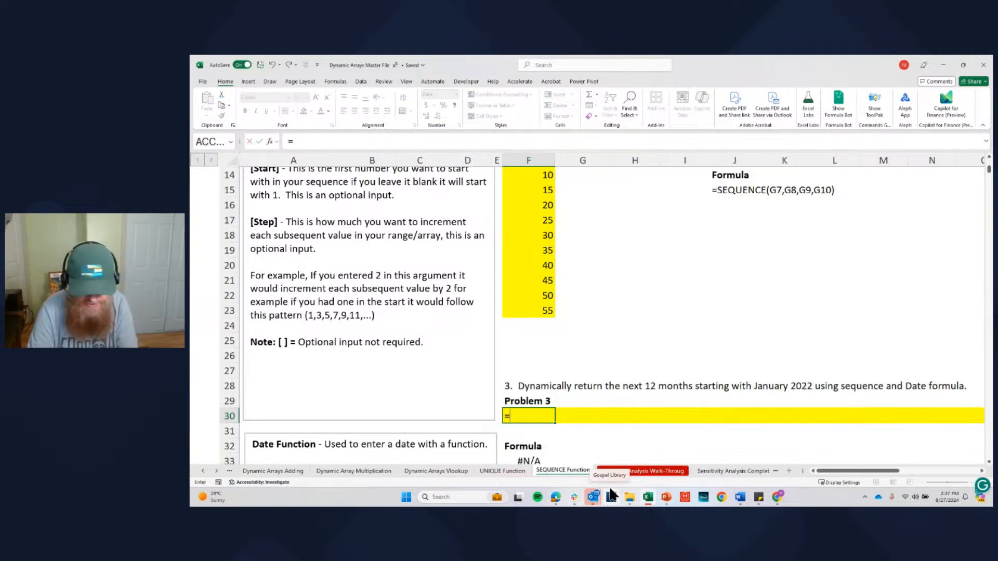
text(date)
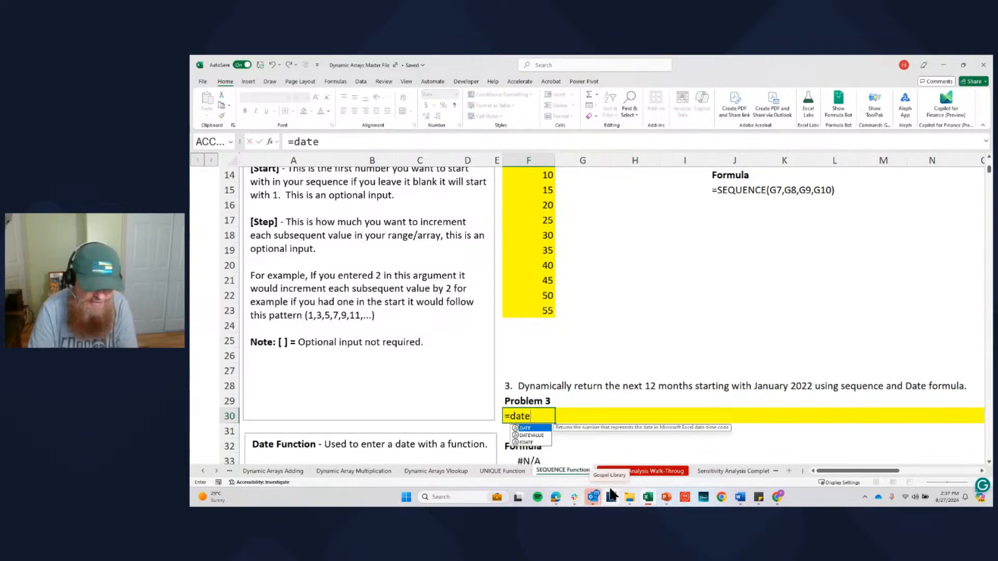
text((2022,)
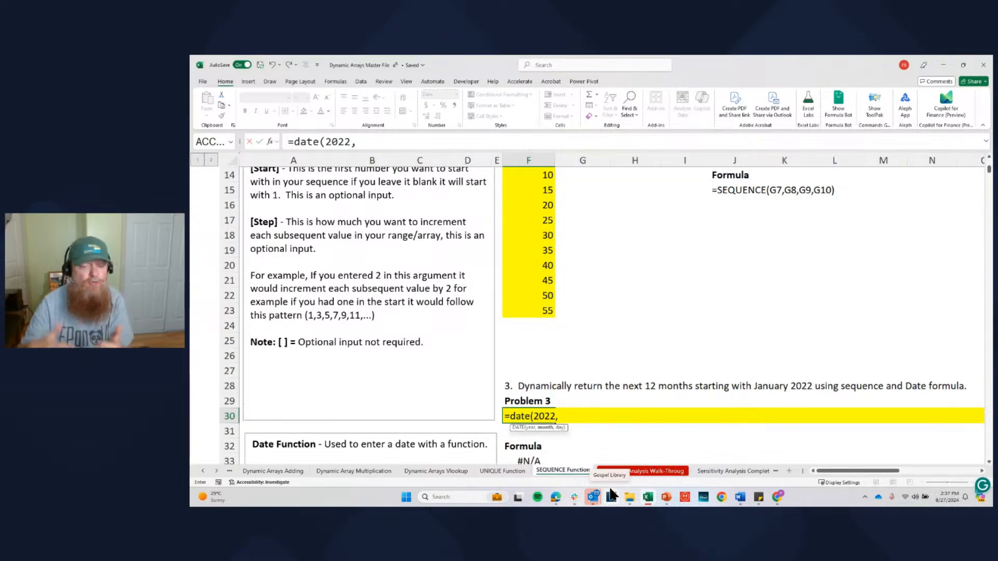
text(sequence()
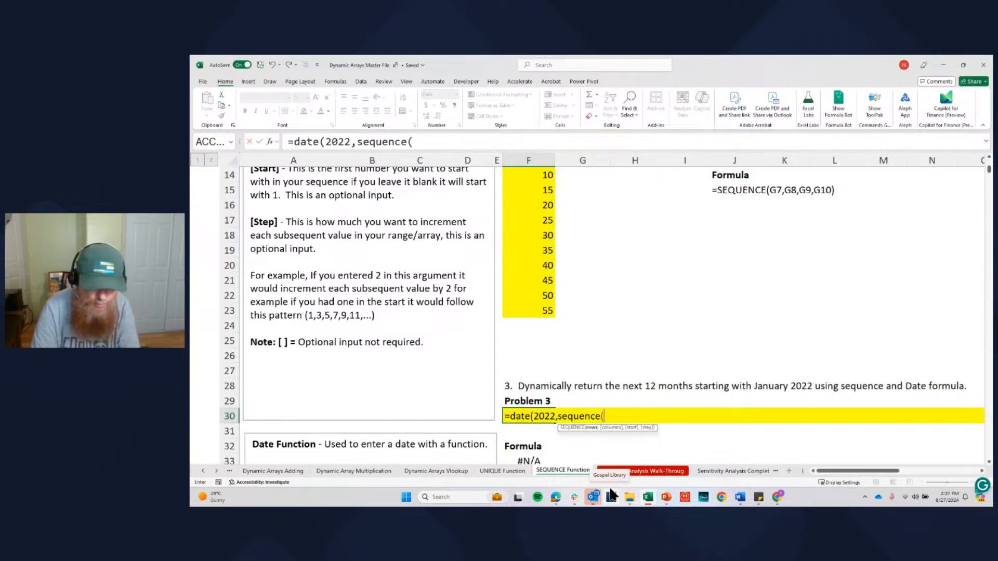
text( 1,)
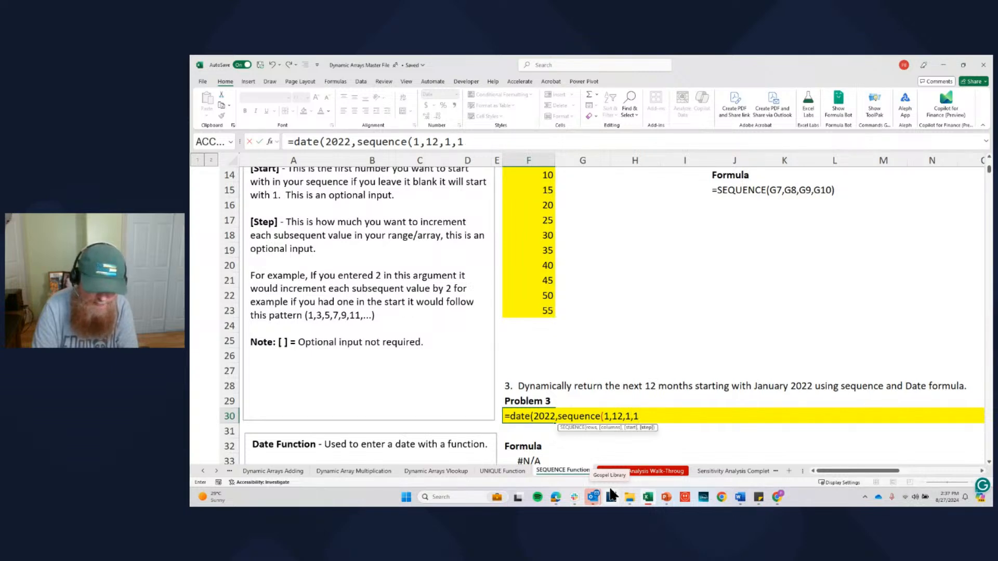
key(BackSpace)
key(BackSpace)
key(BackSpace)
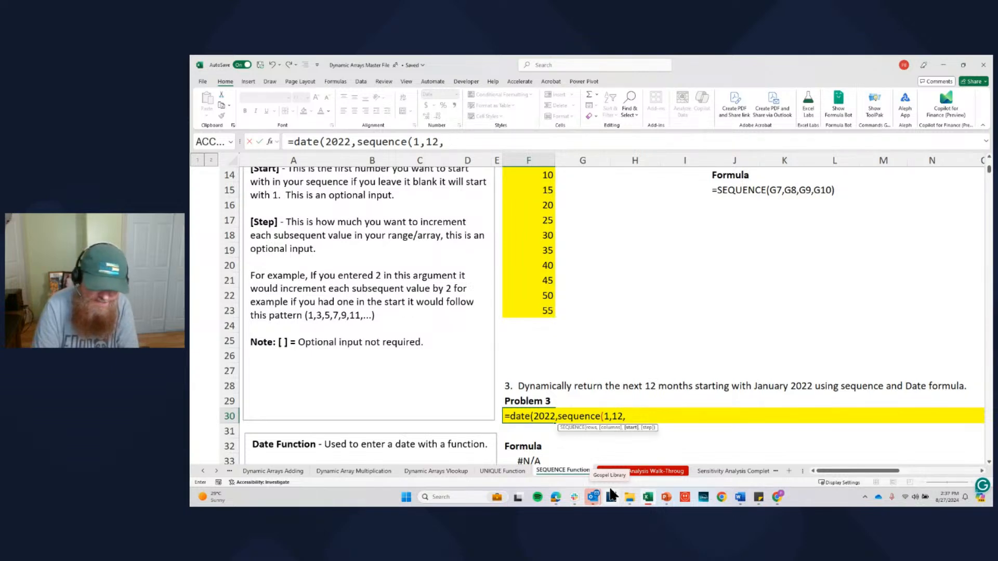
key(BackSpace)
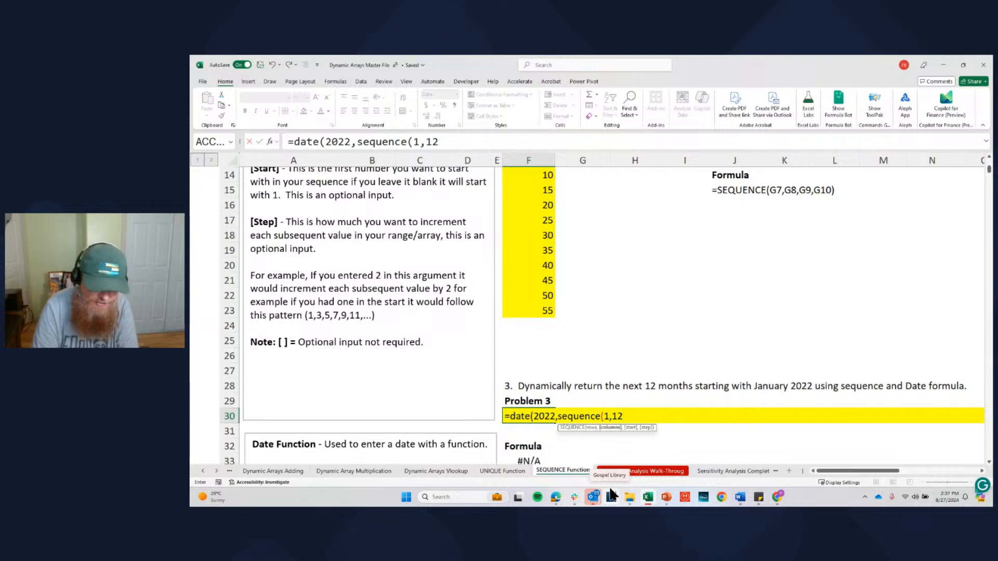
text())
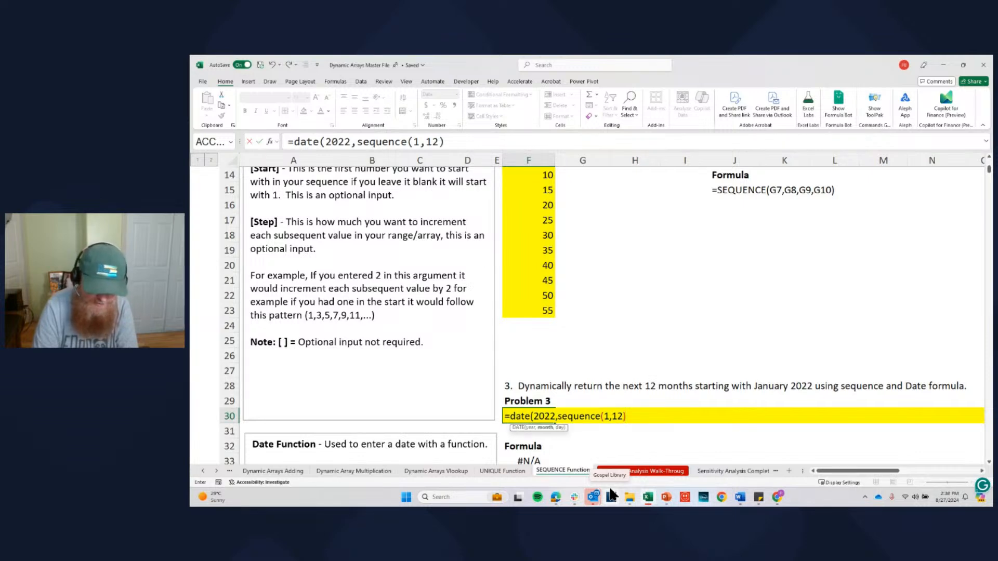
text(,)
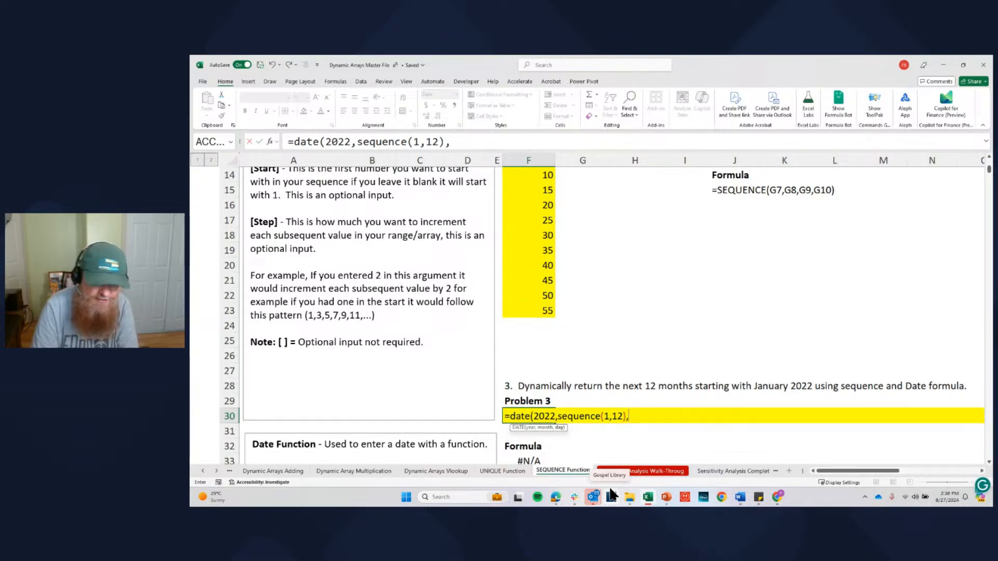
text(1)
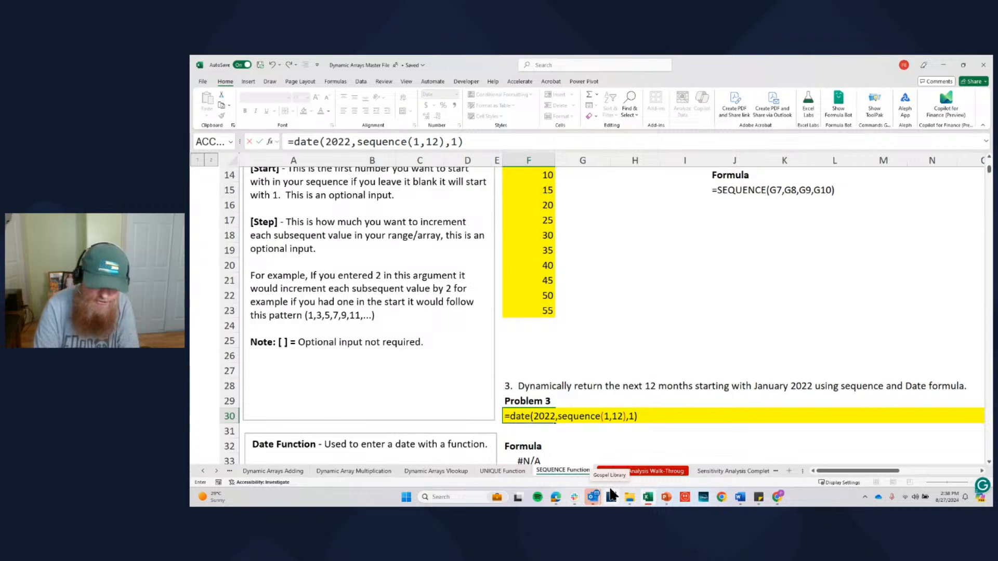
text())
key(Return)
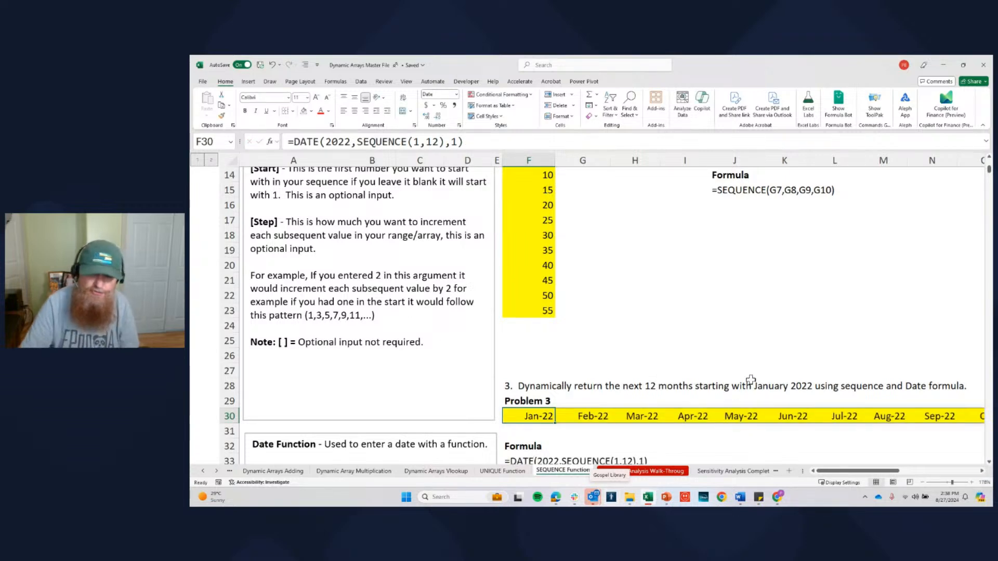
Set the year in the F30 DATE formula to 2024
drag(858, 471, 893, 474)
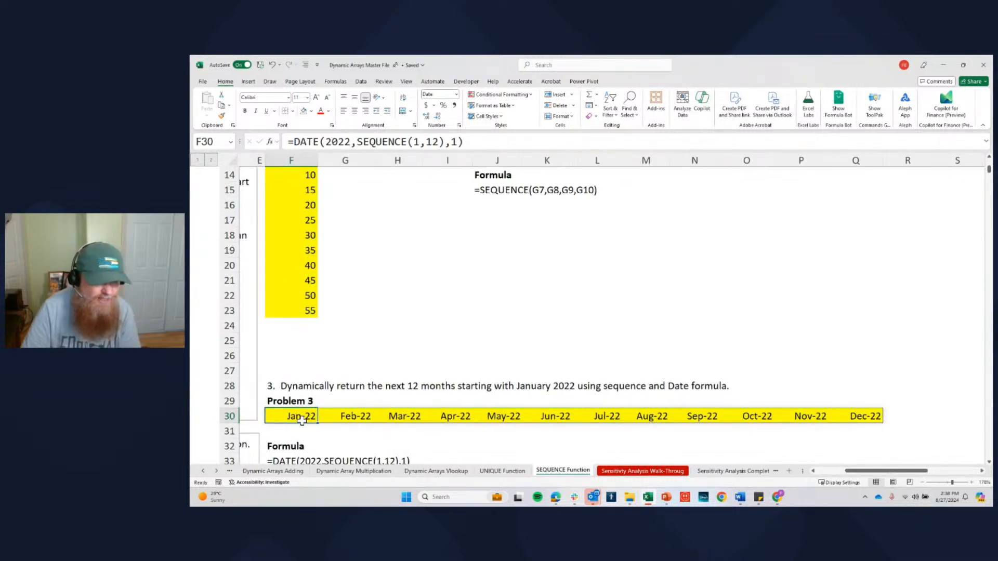
click(351, 141)
key(BackSpace)
text(4)
key(ctrl+Return)
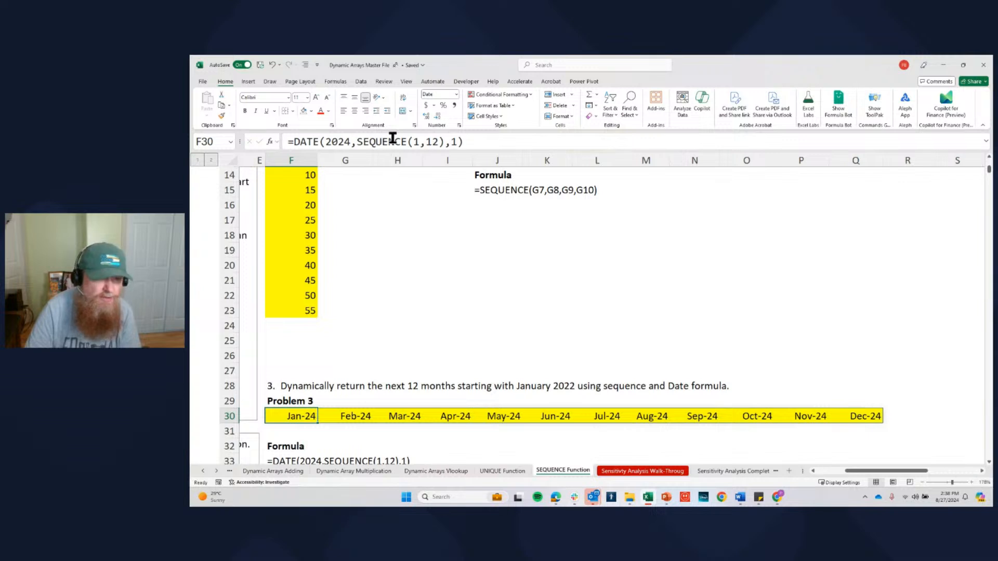
Set the SEQUENCE columns argument in the F30 formula to 13
click(441, 141)
key(BackSpace)
text(3)
key(ctrl+Return)
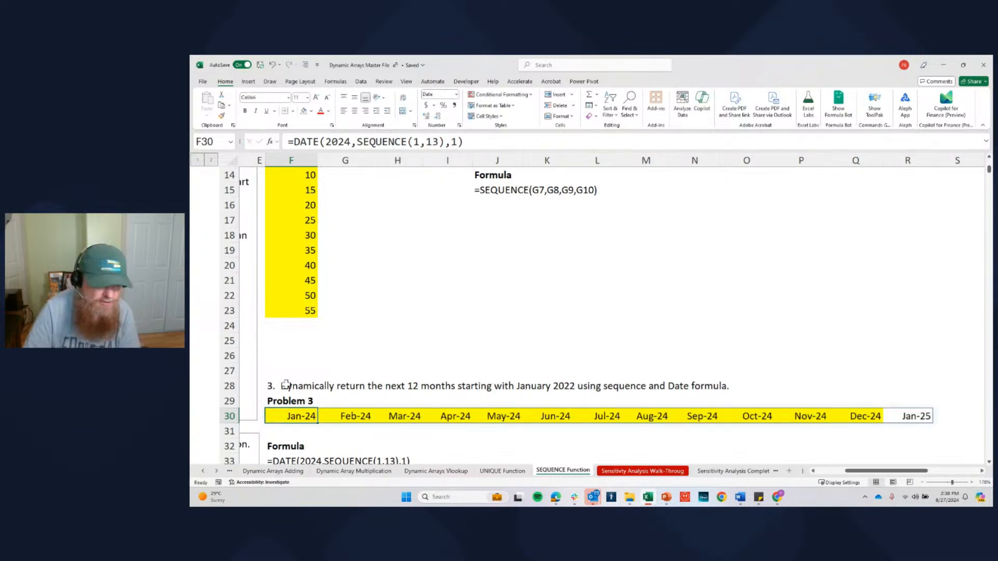
Wrap the F30 formula in EOMONTH with 0 months, giving =EOMONTH(DATE(2024,SEQUENCE(1,13),1),0)
click(295, 142)
text(EOMONTH()
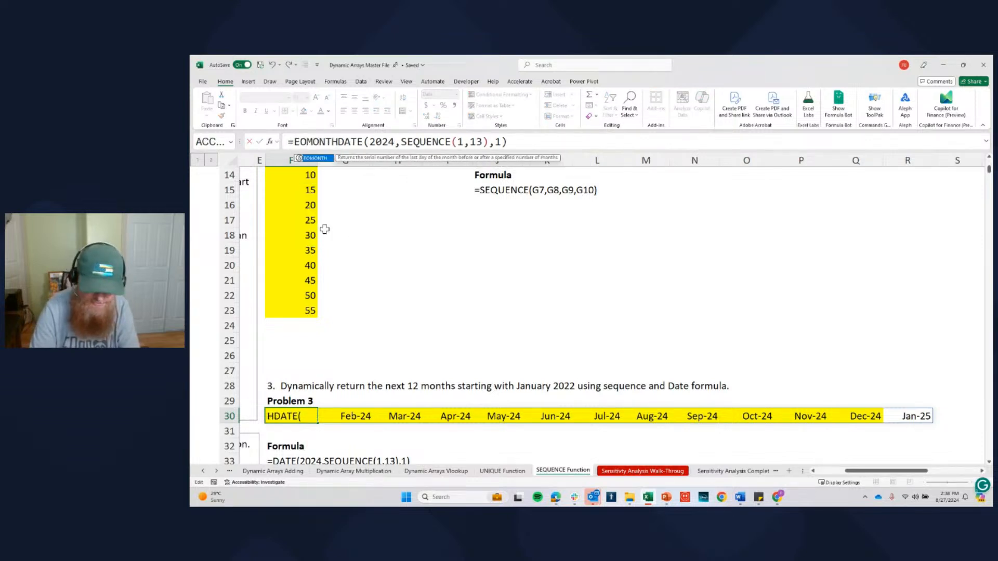
click(527, 140)
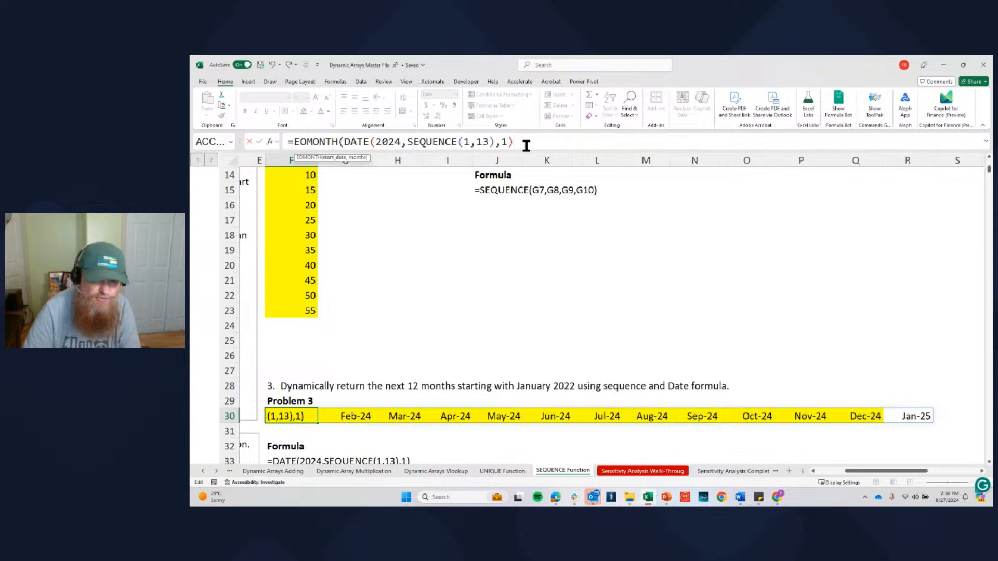
text(,0)
key(Return)
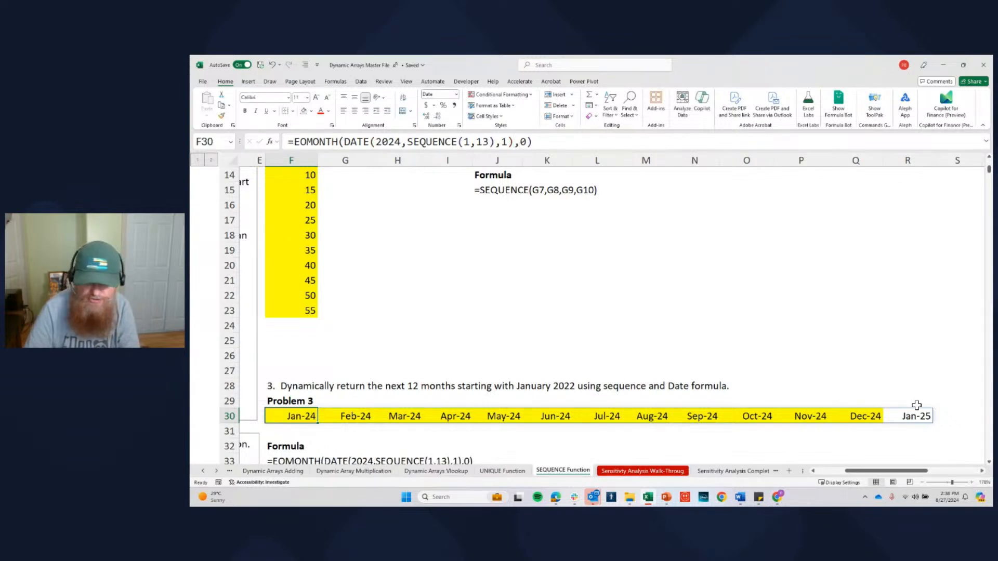
Try the Long Date format on the spilled Problem 3 dates with column F auto-fitted, and undo the column widening
drag(882, 416, 296, 416)
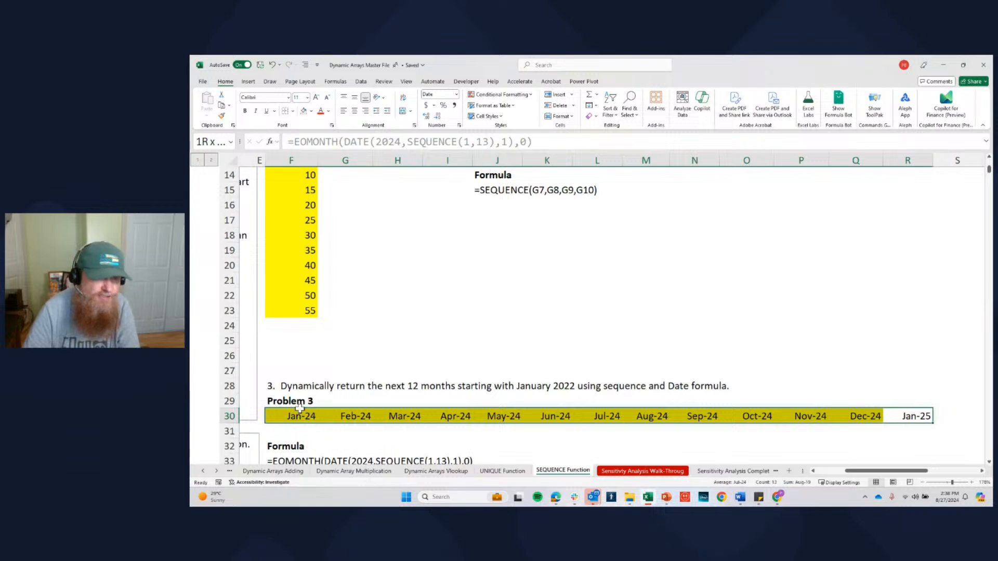
click(456, 94)
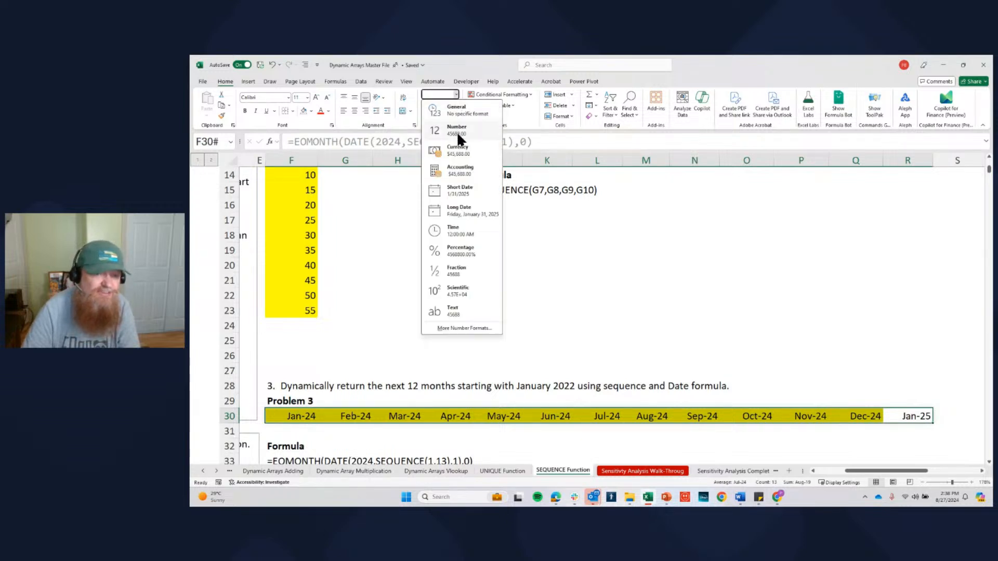
click(465, 211)
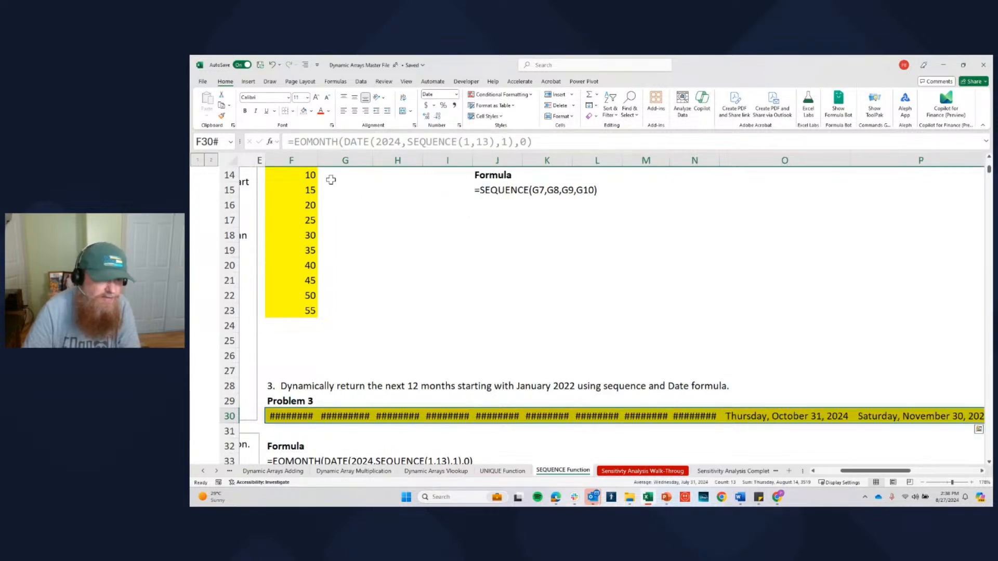
double_click(317, 161)
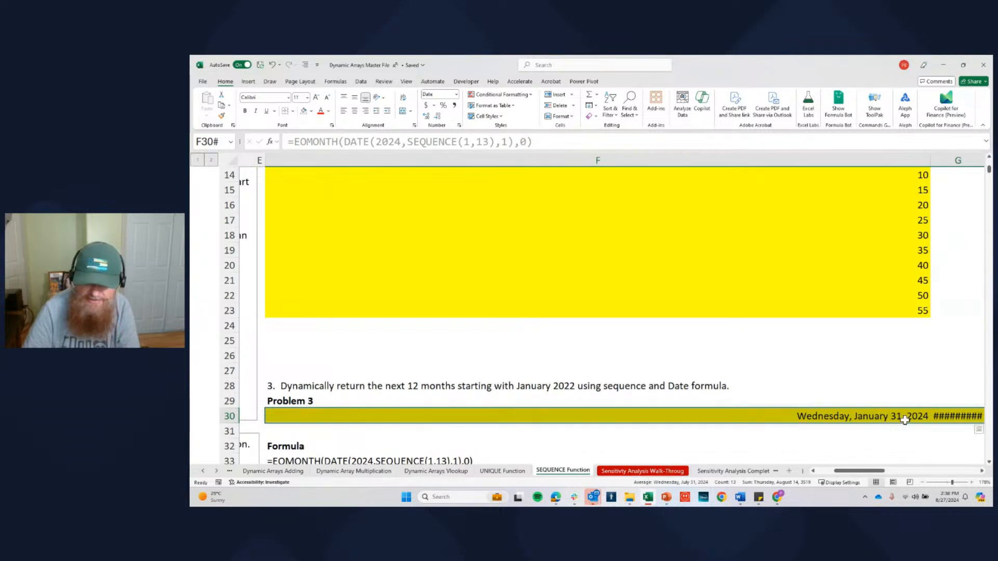
scroll(894, 414, right, 5)
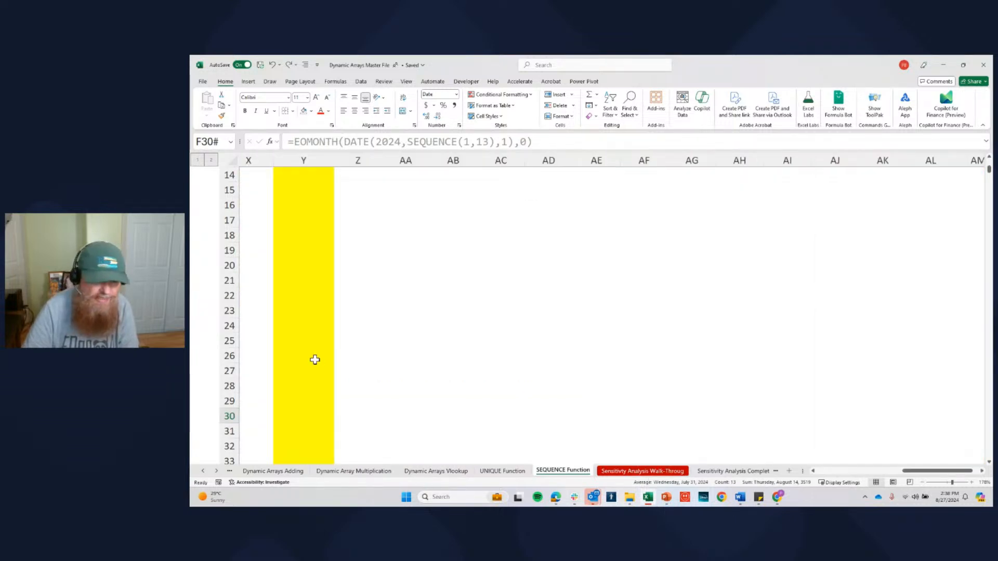
drag(909, 473, 784, 477)
key(ctrl+q)
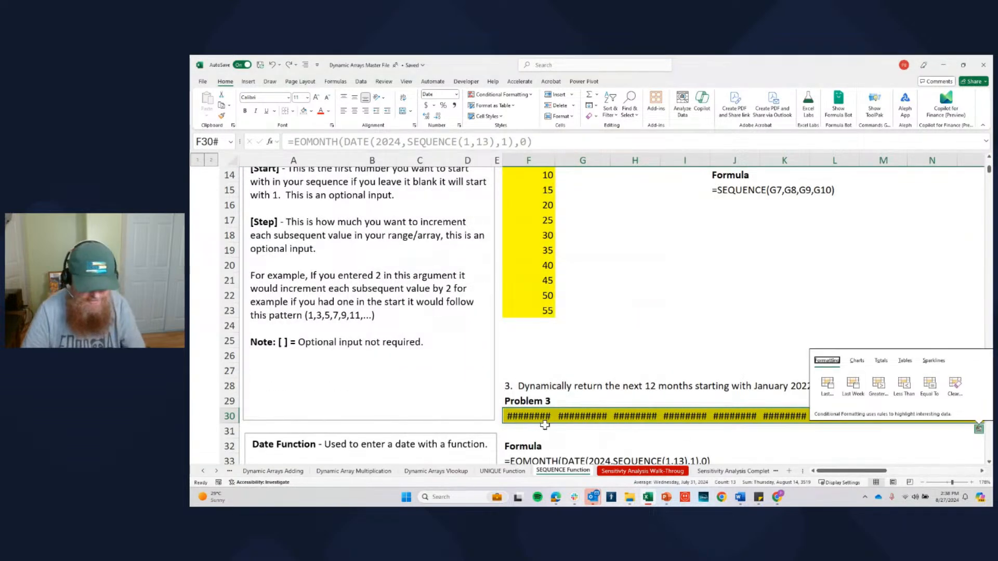
Format the spilled dates from F30 across row 30 with the 3/14/12 date type
click(508, 415)
click(508, 416)
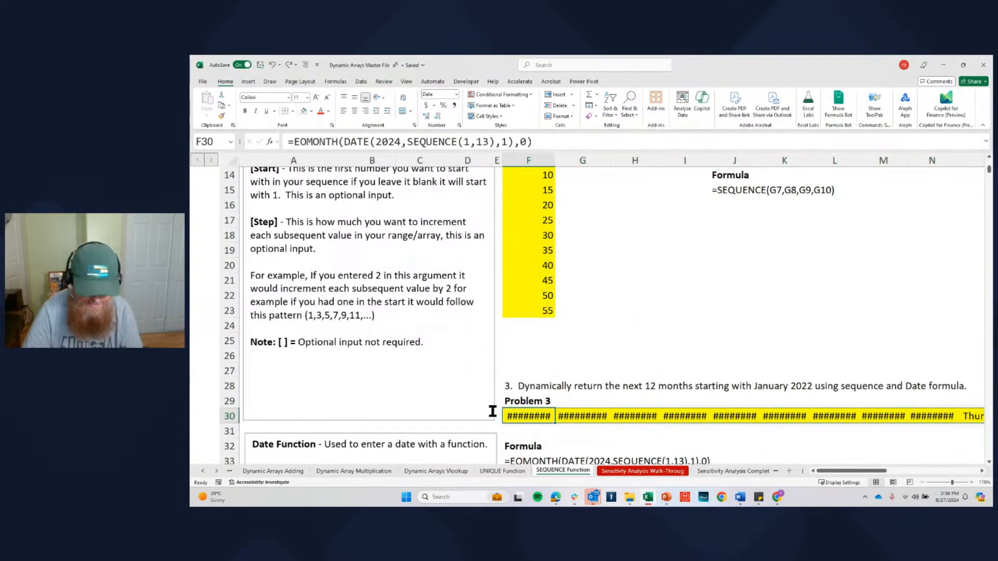
key(ctrl+shift+Right)
key(ctrl+BackSpace)
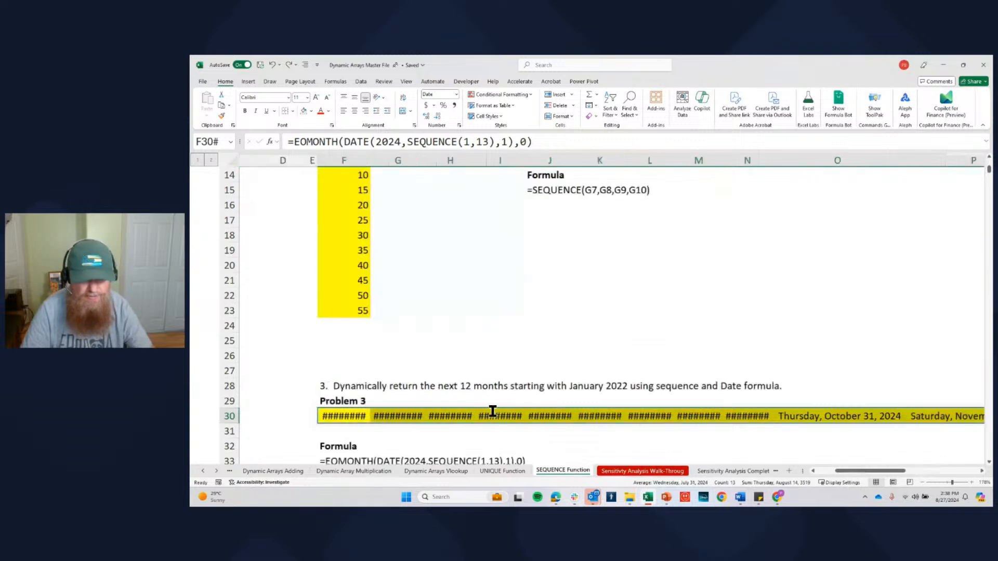
key(ctrl+1)
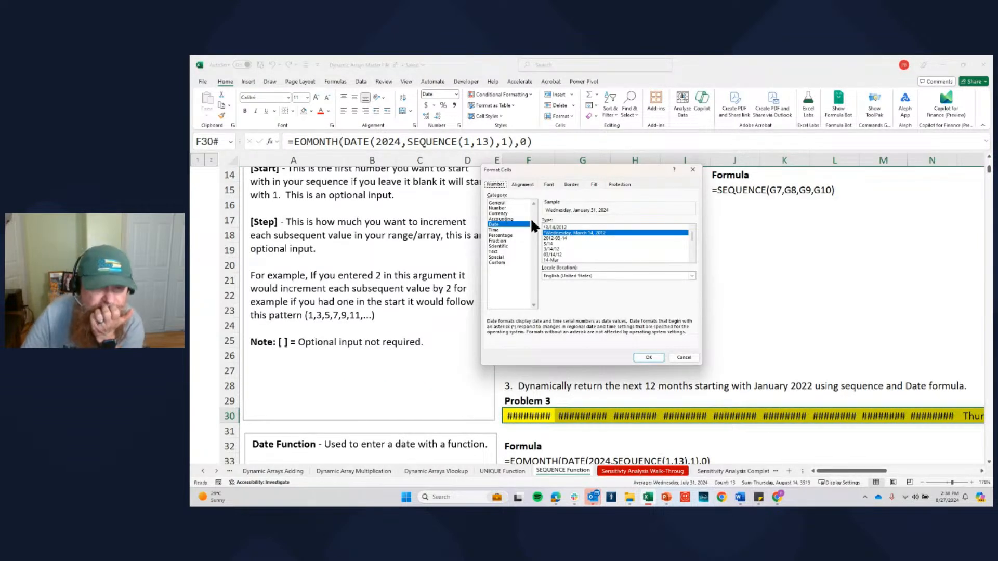
click(560, 248)
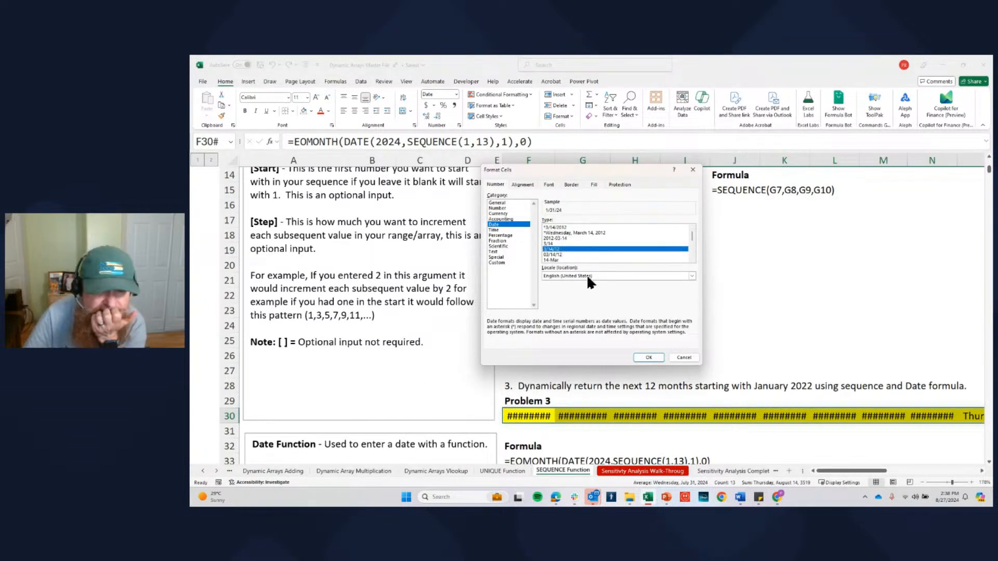
click(648, 358)
Check the month-end dates across row 30, from G30 onward
click(574, 418)
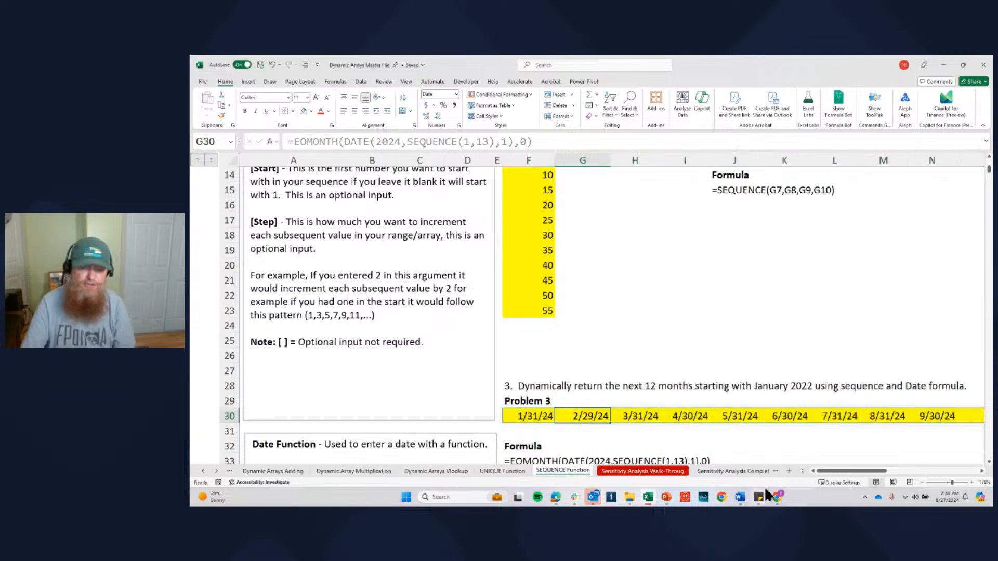
key(Right)
key(Right)
key(Right)
key(Right)
key(Right)
key(Right)
key(Right)
key(Right)
key(Right)
key(Right)
key(Right)
key(Right)
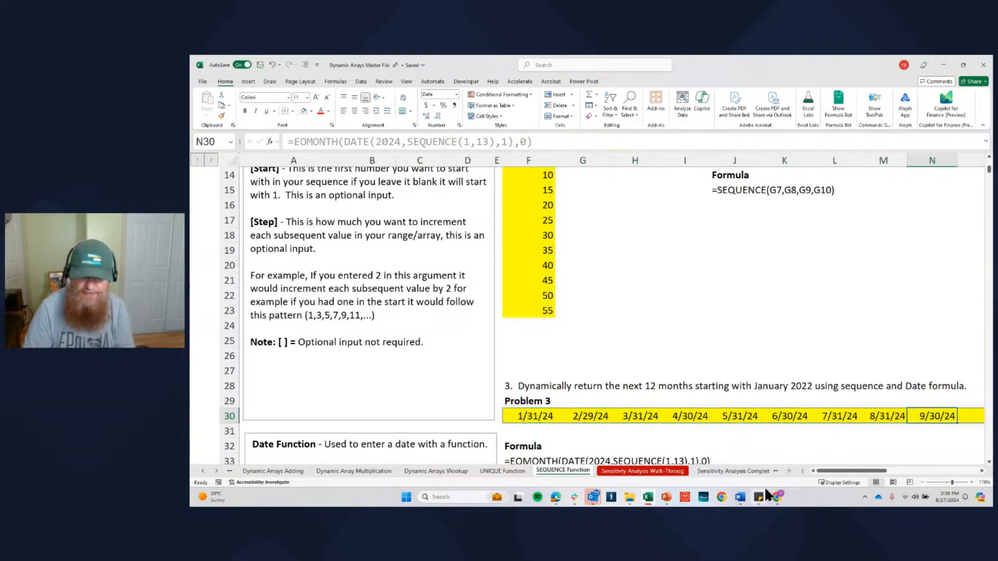
Check the remaining month-end dates at the far end of row 30 and return to F30
key(Left)
key(Left)
key(Left)
key(Left)
key(Left)
key(Left)
key(Left)
key(Left)
key(Left)
key(Left)
key(Left)
key(Left)
key(Left)
key(Left)
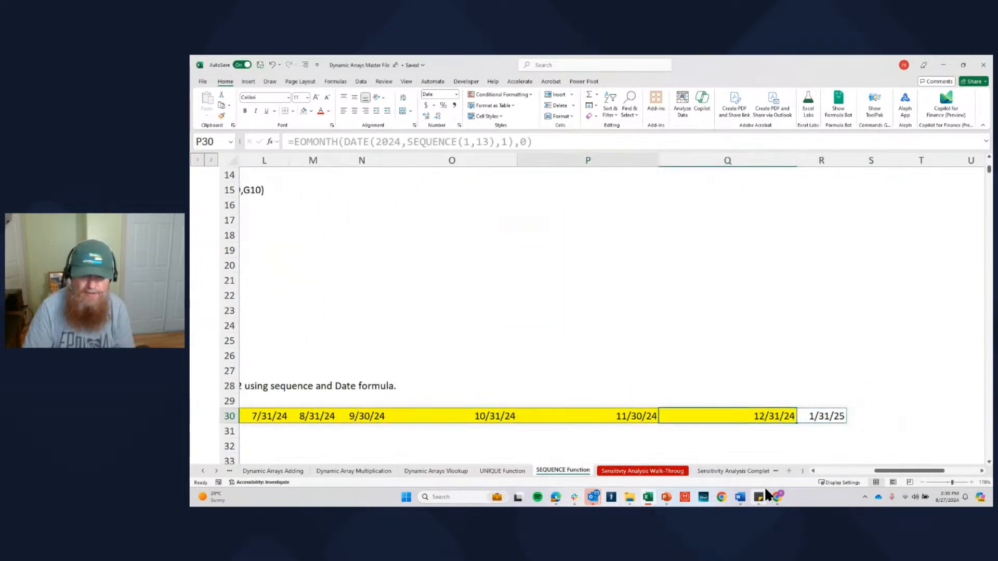
key(Right)
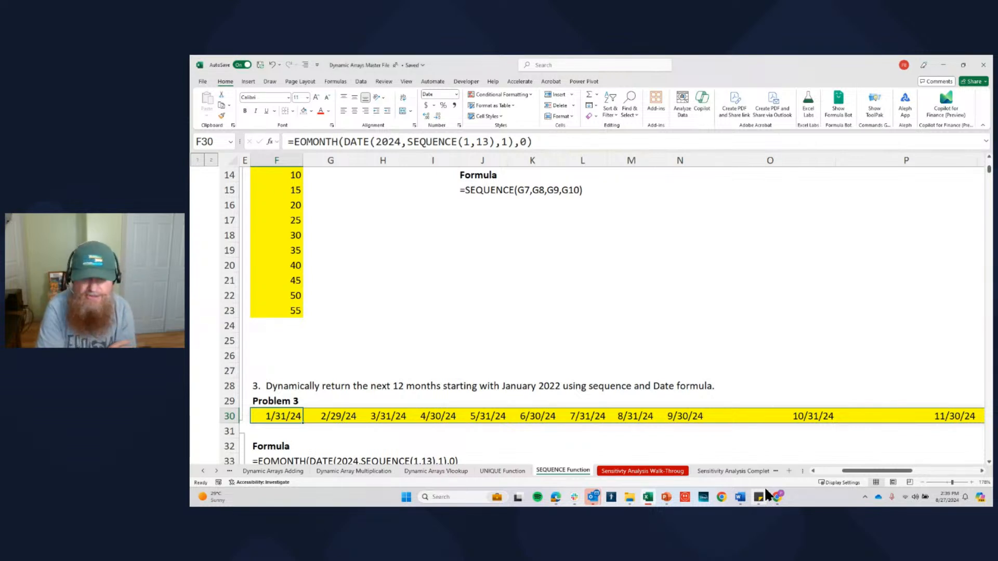
Find the Problem 4 exercise near column Y and read its instruction in row 2
key(Up)
key(Up)
key(Up)
key(Up)
key(Up)
key(Up)
key(Up)
key(Up)
key(Up)
key(Up)
key(Up)
key(Up)
key(Up)
key(Up)
key(Up)
key(Up)
key(Up)
key(Up)
key(Up)
key(Up)
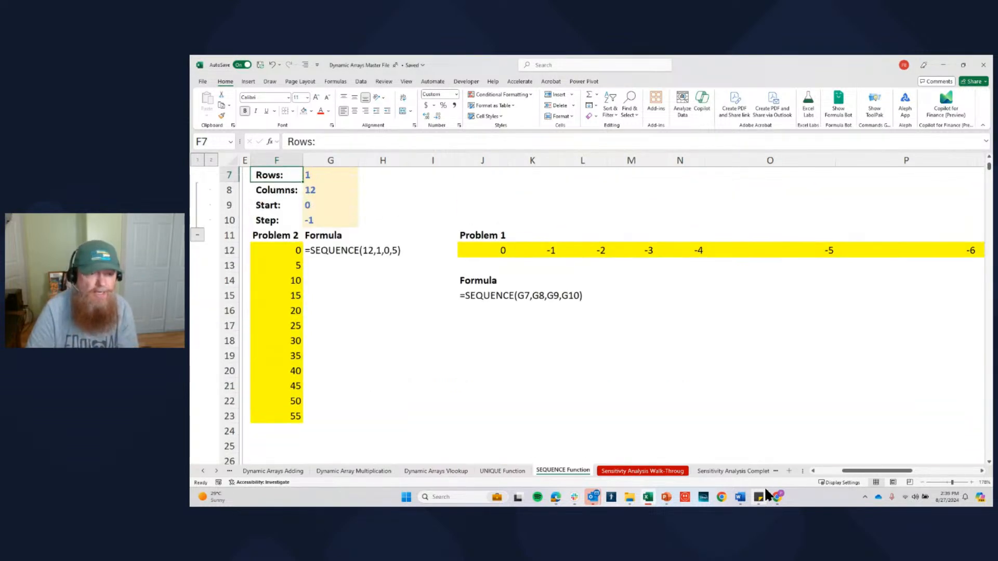
key(Right)
key(Down)
key(Down)
key(Down)
key(Down)
key(Down)
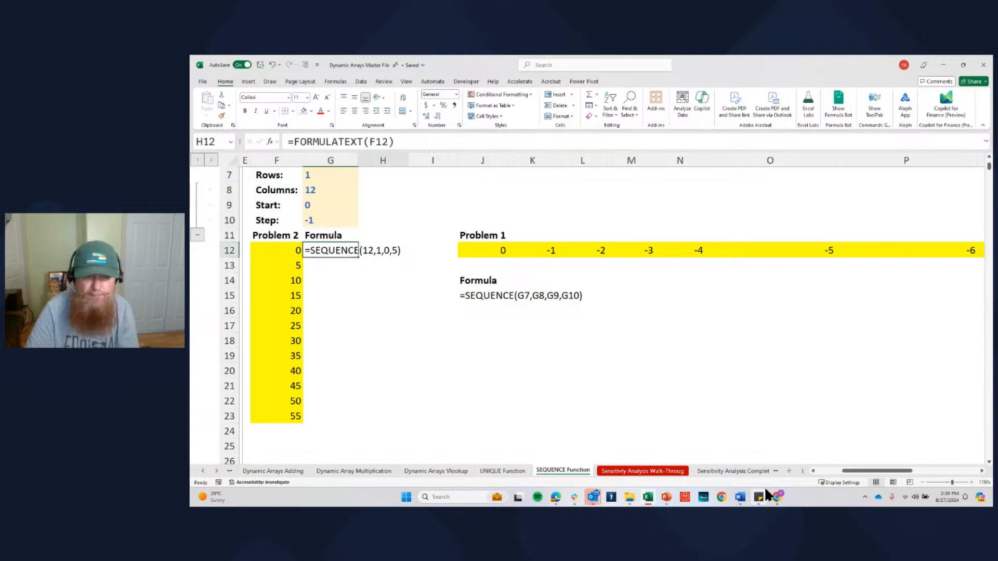
key(Right)
key(Right)
key(Right)
key(Right)
key(Right)
key(Right)
key(Right)
key(Right)
key(Right)
key(Right)
key(Right)
key(Right)
key(Right)
key(Right)
key(Right)
key(Right)
key(Right)
key(Right)
key(Right)
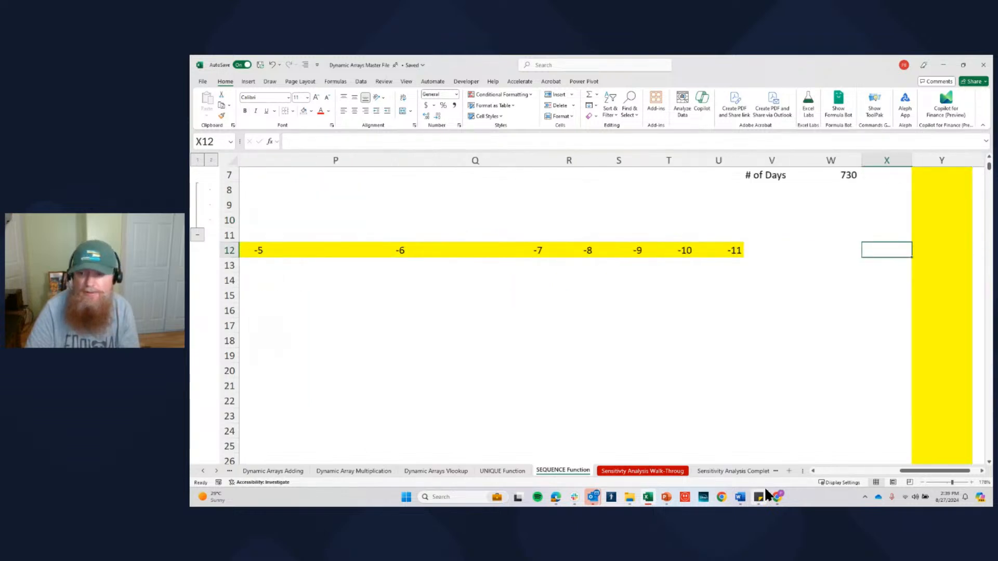
key(Left)
key(Up)
key(Up)
key(Up)
key(Up)
key(Up)
key(Up)
key(Up)
key(Up)
key(Up)
key(Up)
key(Up)
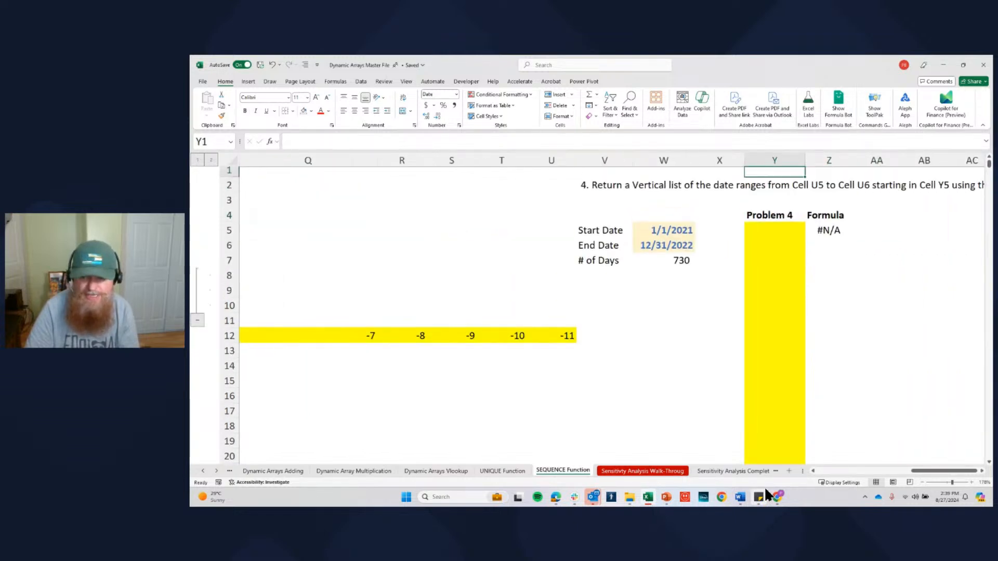
key(Right)
key(Right)
key(Right)
key(Right)
key(Right)
key(Right)
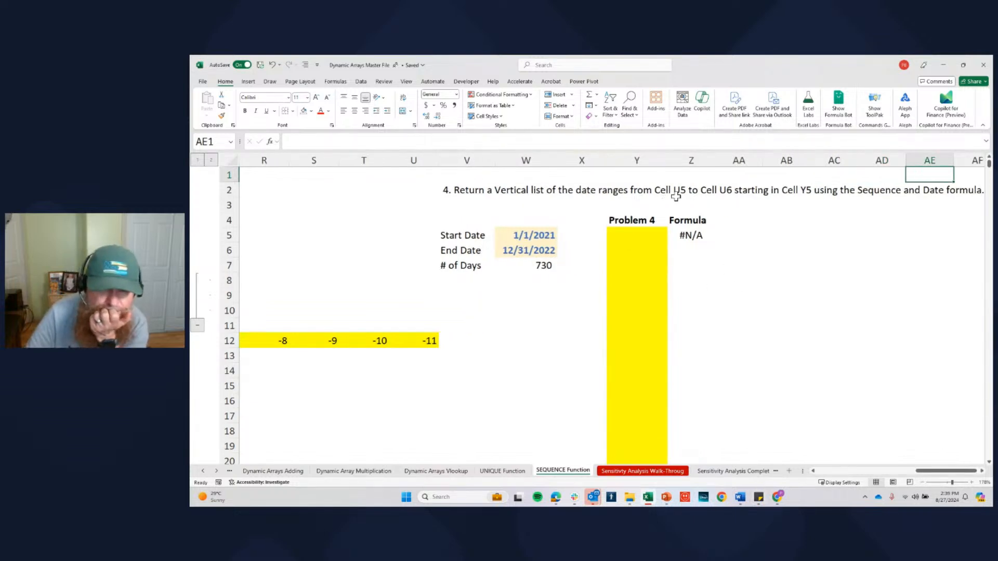
Correct the Problem 4 instruction in V2 so the date range refers to cells W5 and W6
click(535, 232)
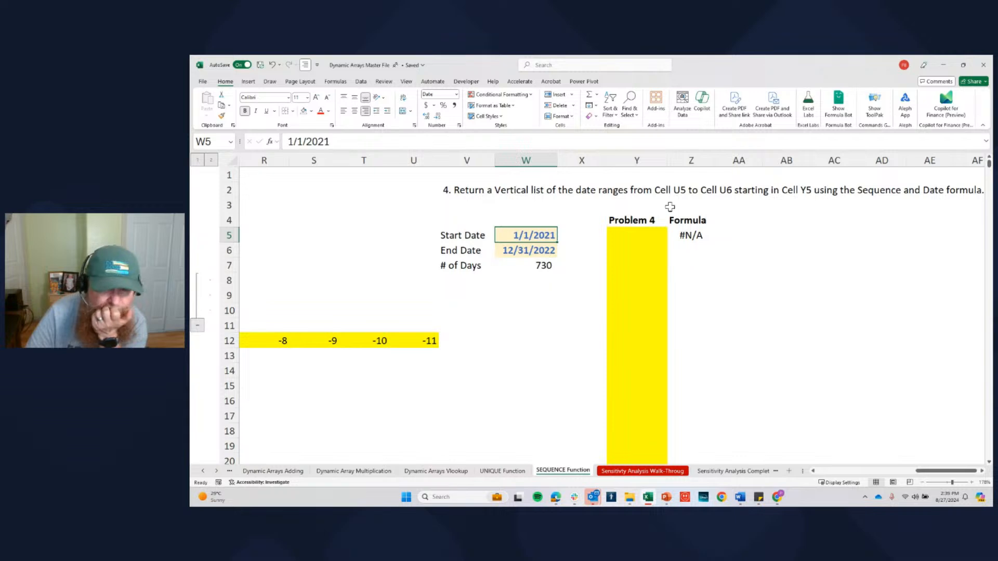
click(464, 187)
click(659, 147)
key(BackSpace)
text(W)
key(Right)
key(Right)
key(BackSpace)
text(W)
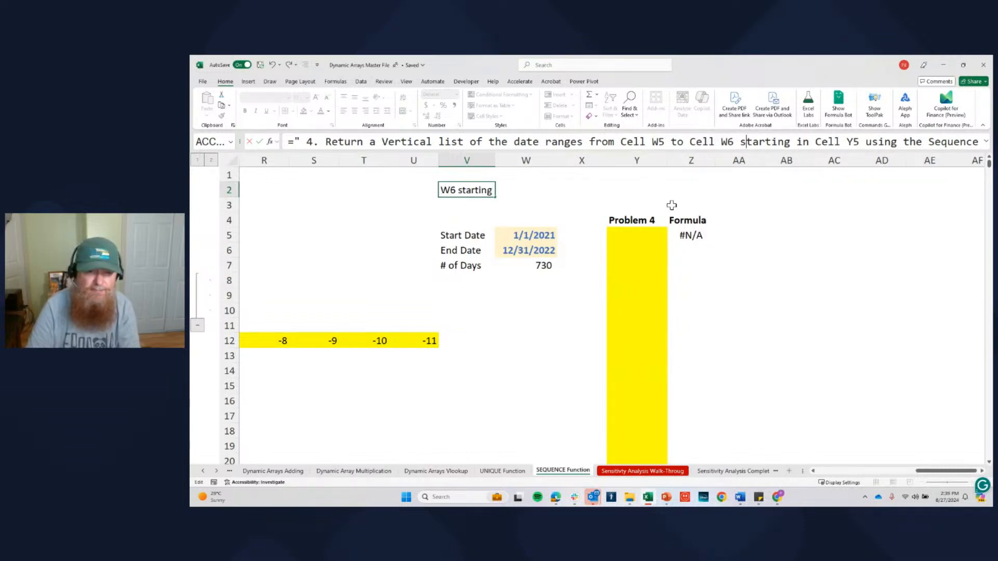
key(ctrl+Return)
Enter =SEQUENCE(W7,1,W5,1) in Y5, using the day count as rows, the start date as start and a step of 1
click(515, 237)
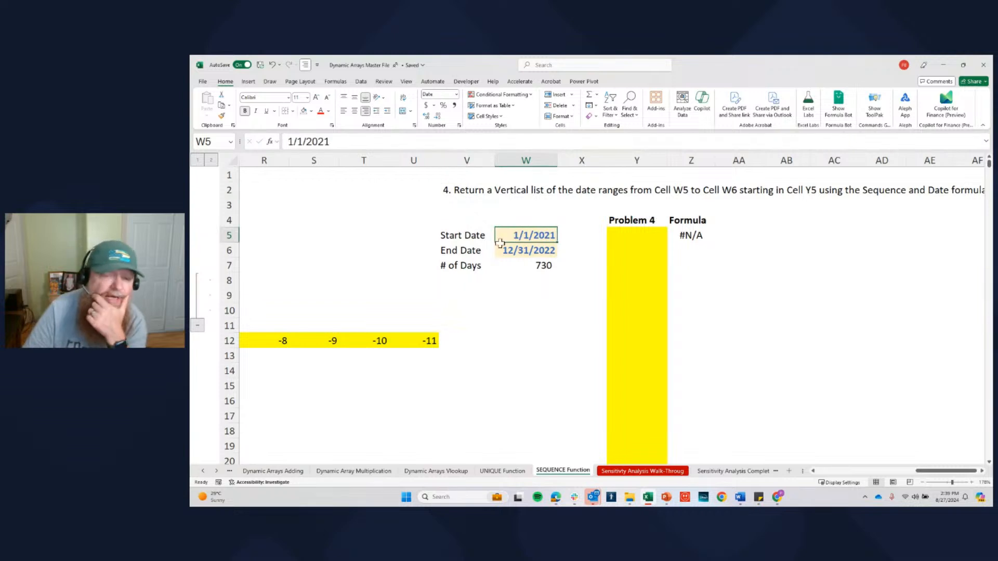
click(538, 252)
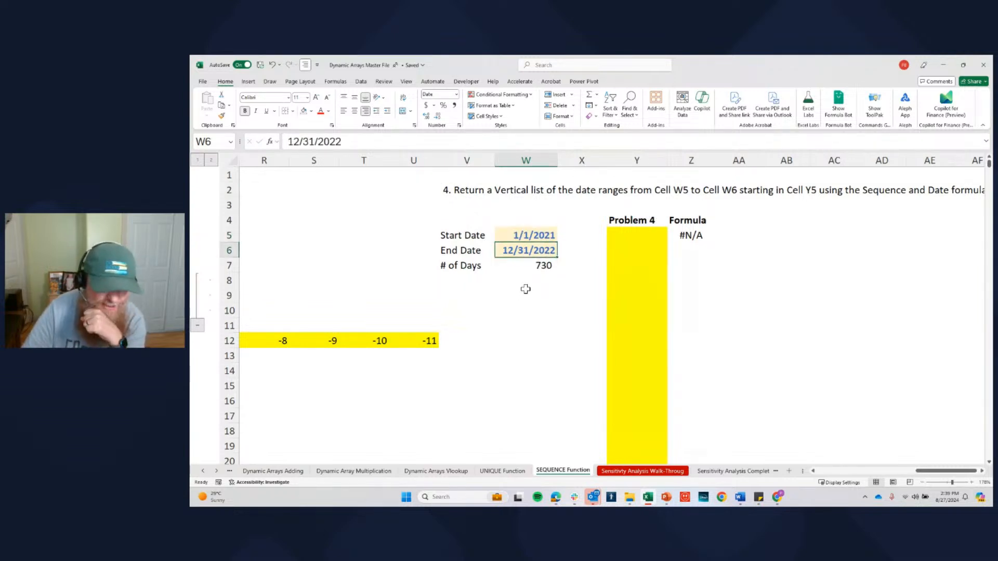
click(544, 265)
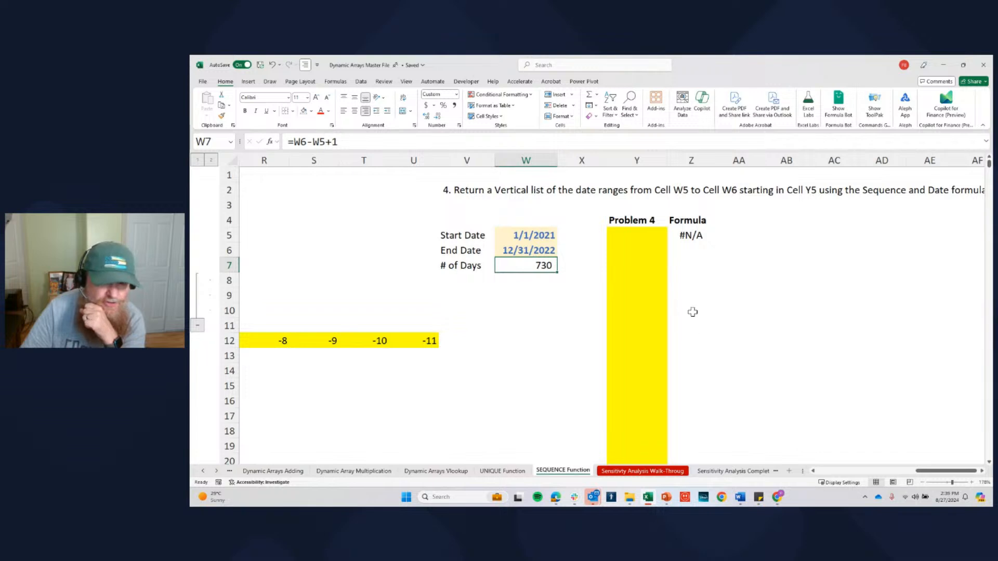
click(644, 229)
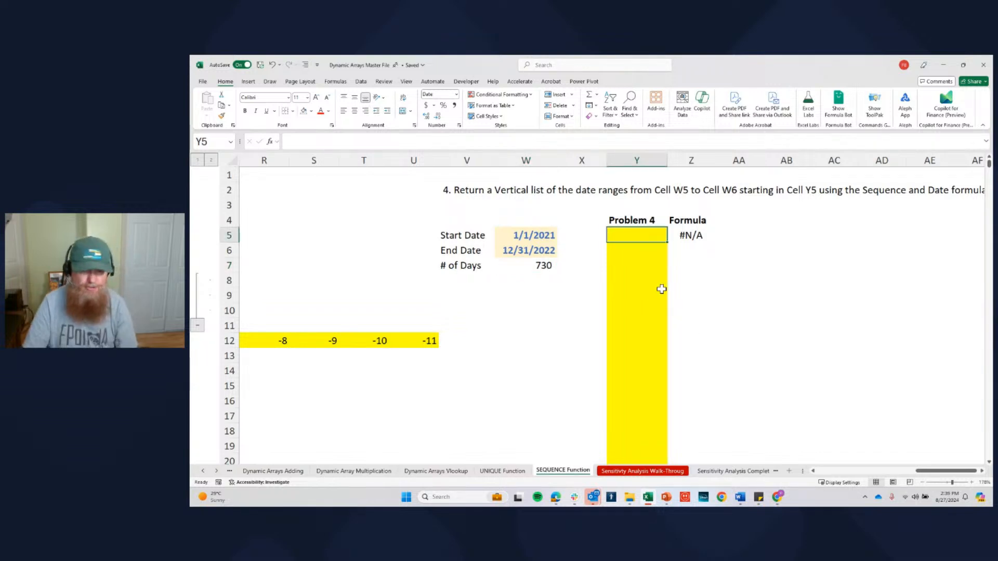
text(=)
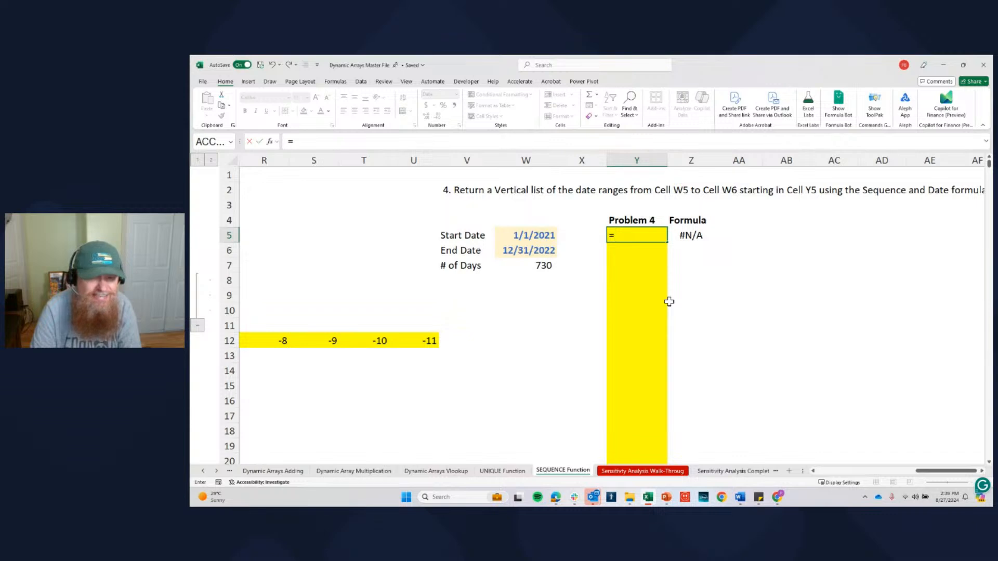
text(sequence()
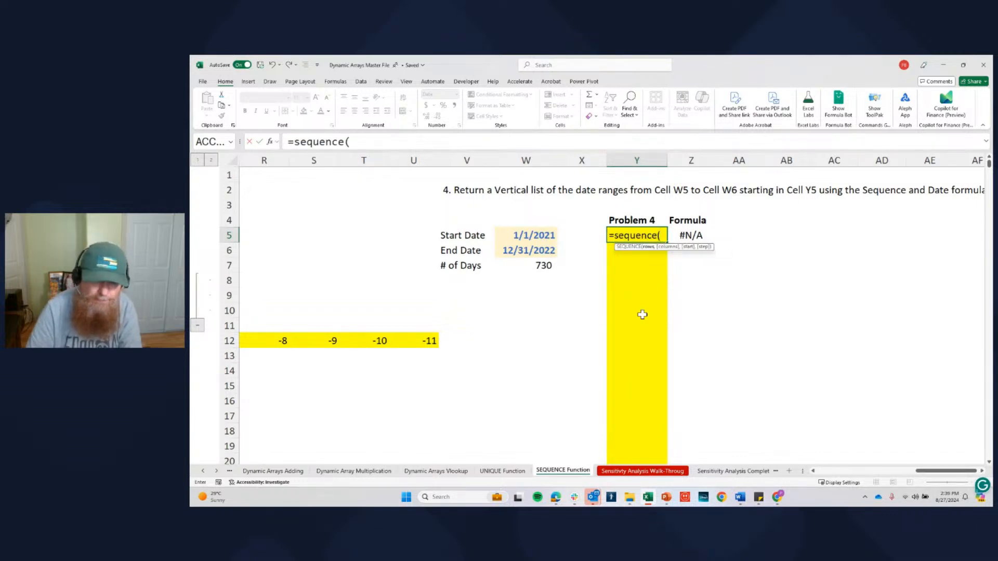
click(542, 265)
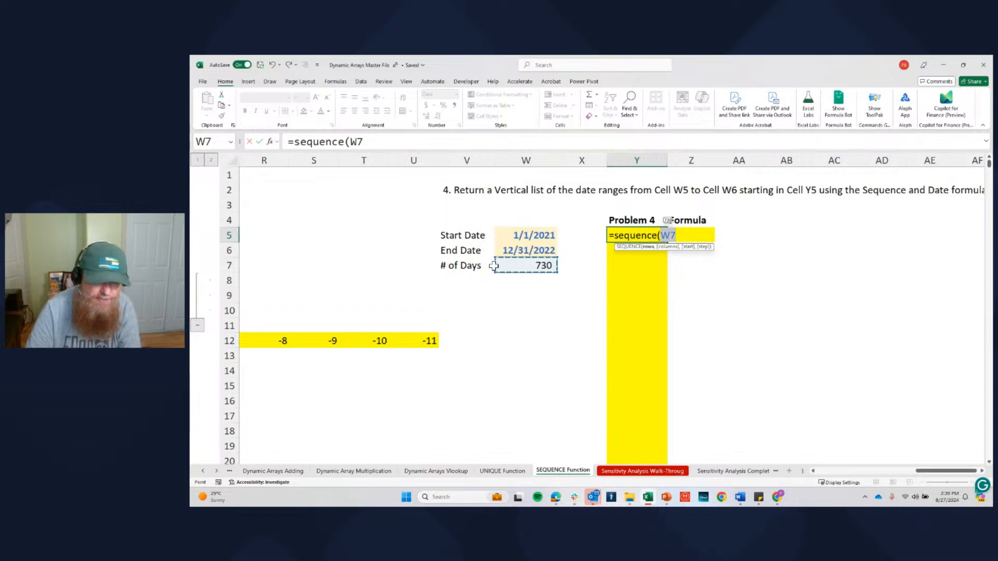
click(414, 142)
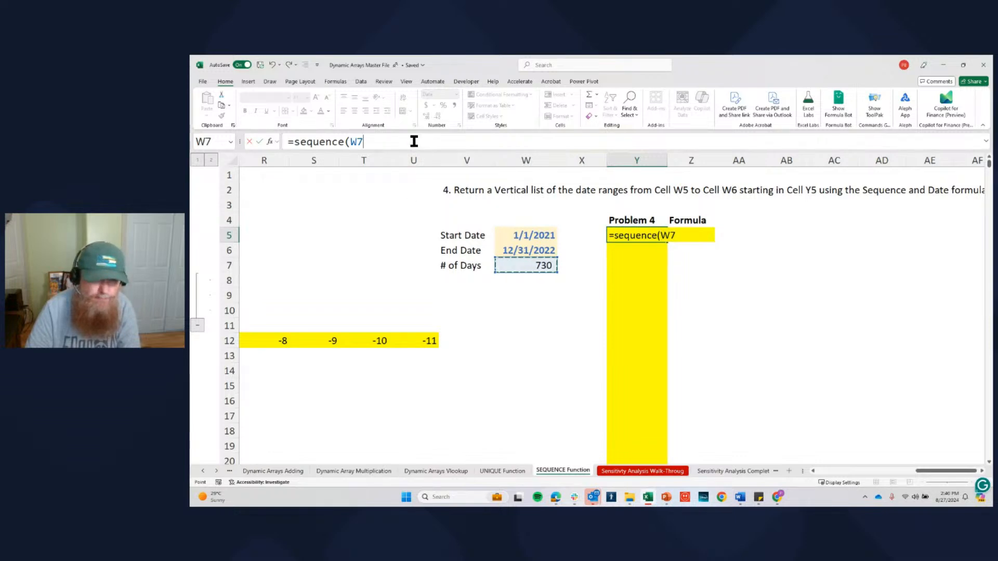
text(,)
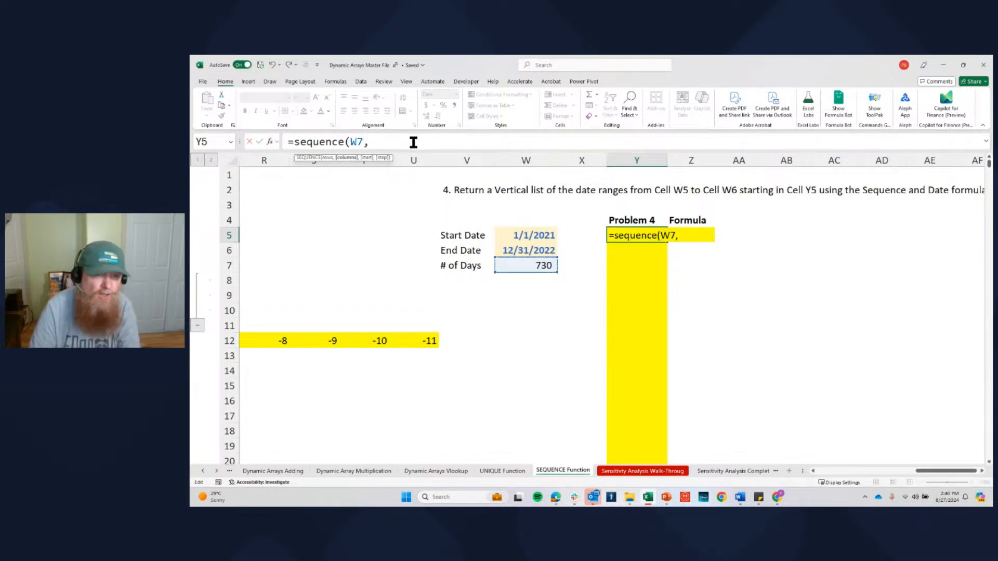
text(1,)
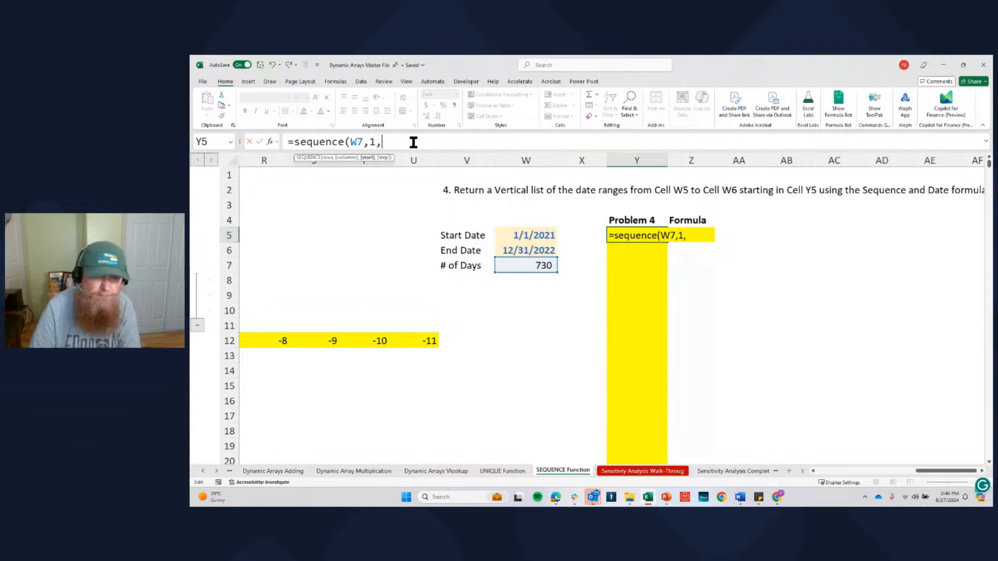
click(517, 236)
click(405, 141)
text(,1)
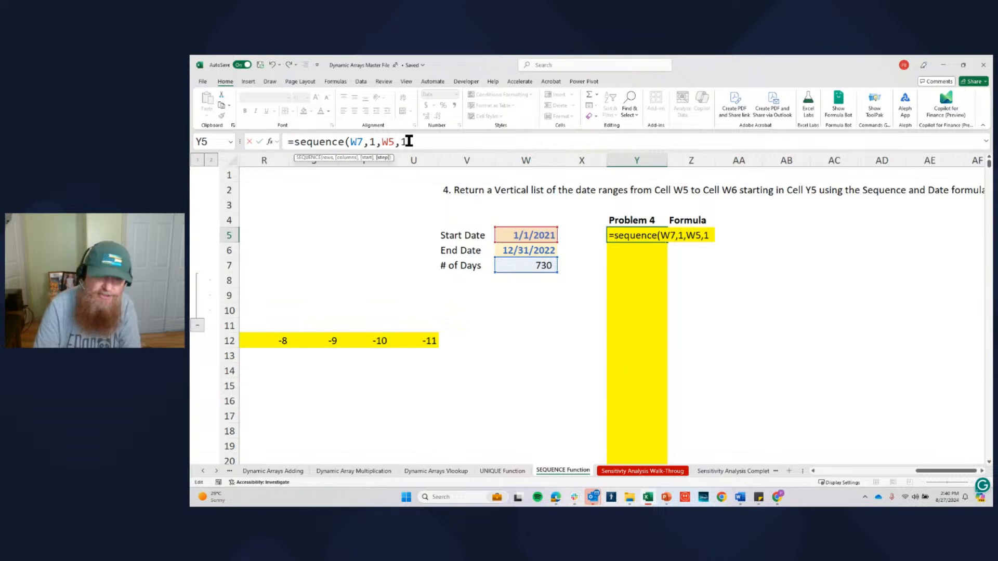
text())
key(Return)
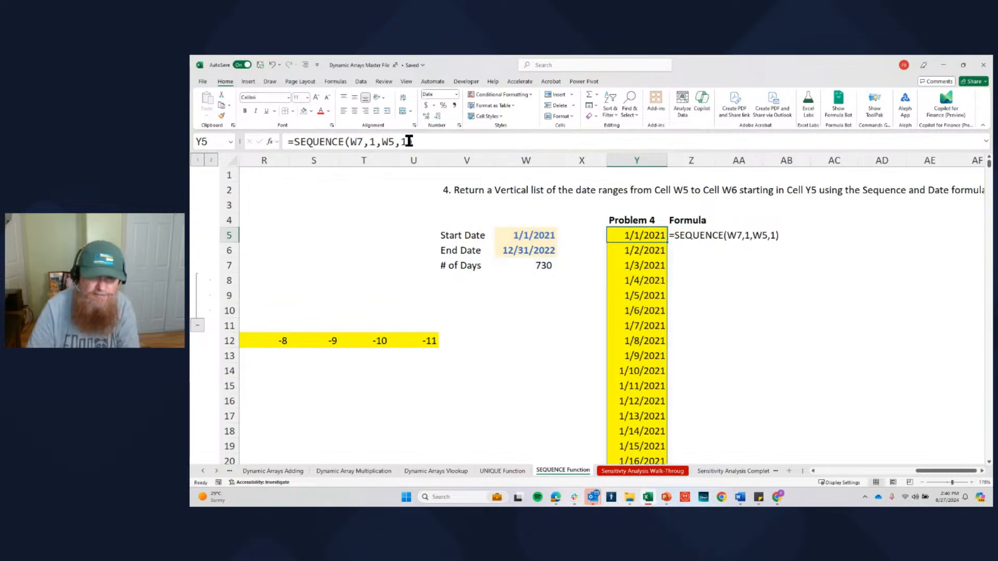
Check the extent of the spilled Problem 4 dates down column Y and return to the list's start
key(ctrl+Down)
key(ctrl+Up)
key(Down)
key(ctrl+shift+Down)
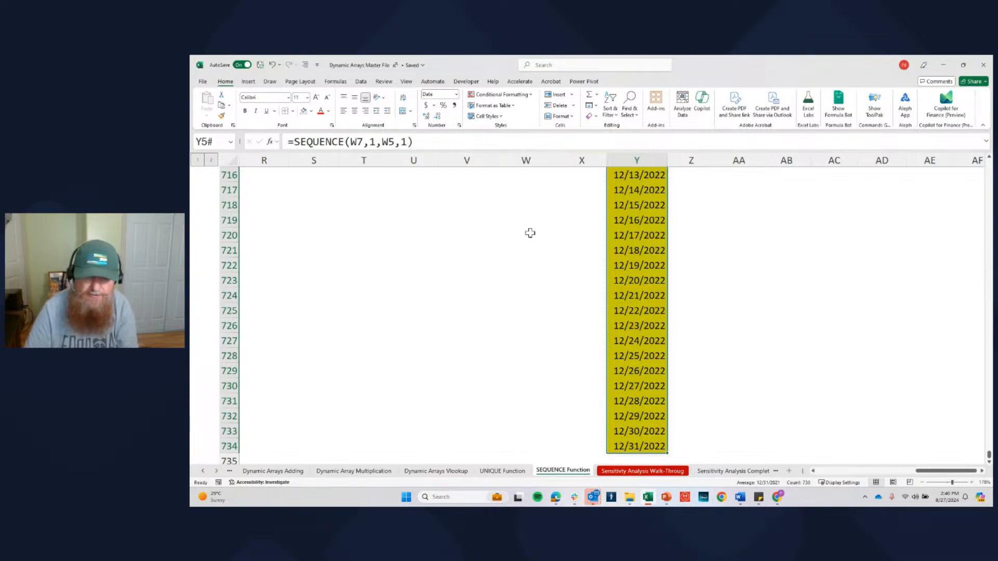
key(ctrl+Up)
Set the Problem 4 start date in W5 to 1/1/2023 and the end date in W6 to 12/31/2023
key(Left)
key(Left)
key(Down)
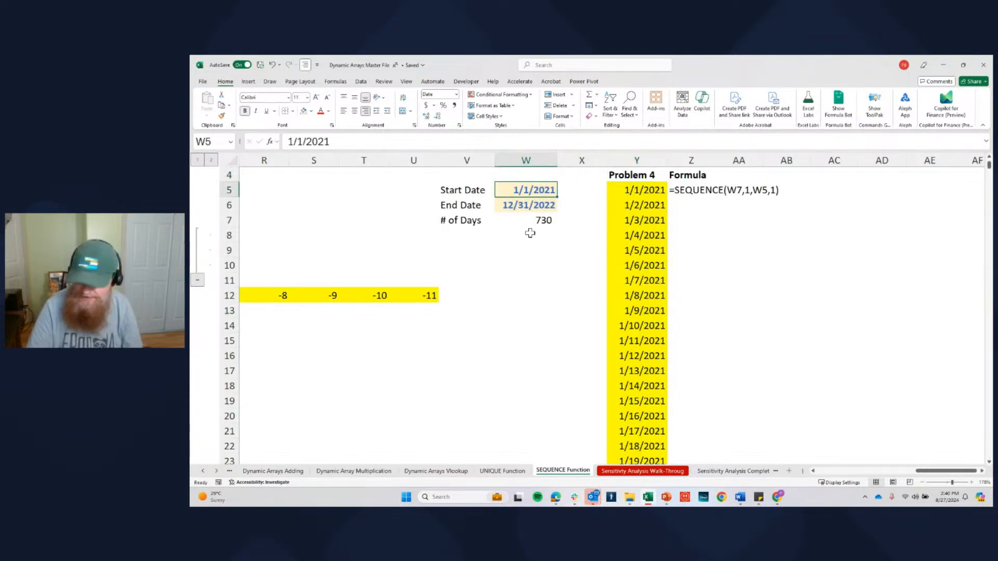
click(343, 141)
key(BackSpace)
text(3)
key(ctrl+Return)
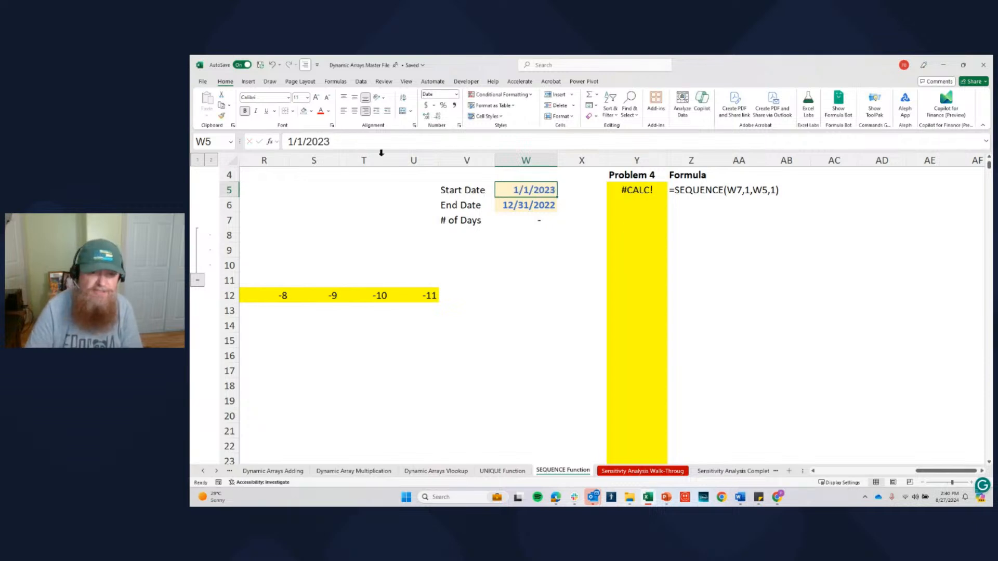
click(531, 206)
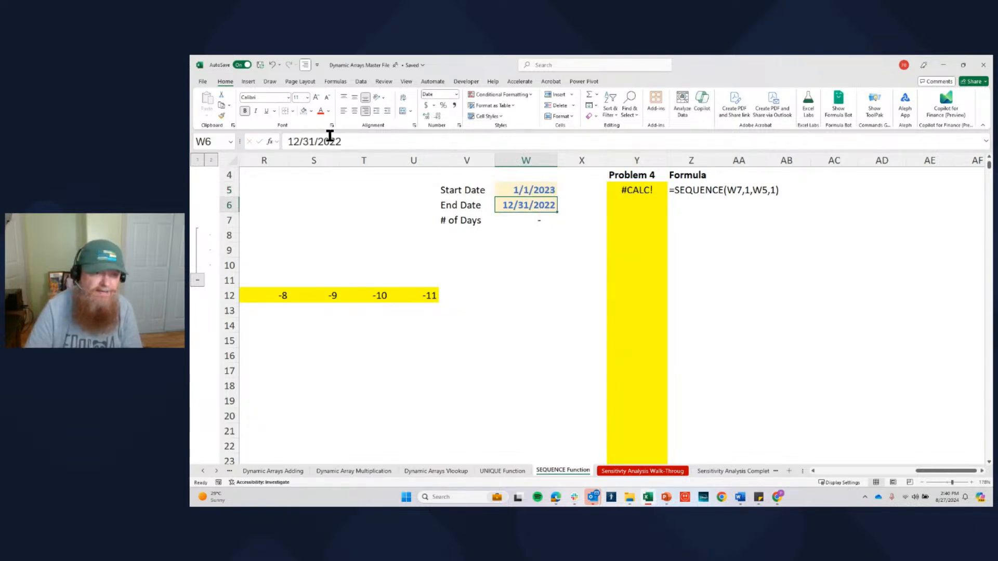
click(359, 143)
text(3)
key(ctrl+Return)
Review the day-count formula in W7 and the updated date list in column Y down to its last date
click(537, 221)
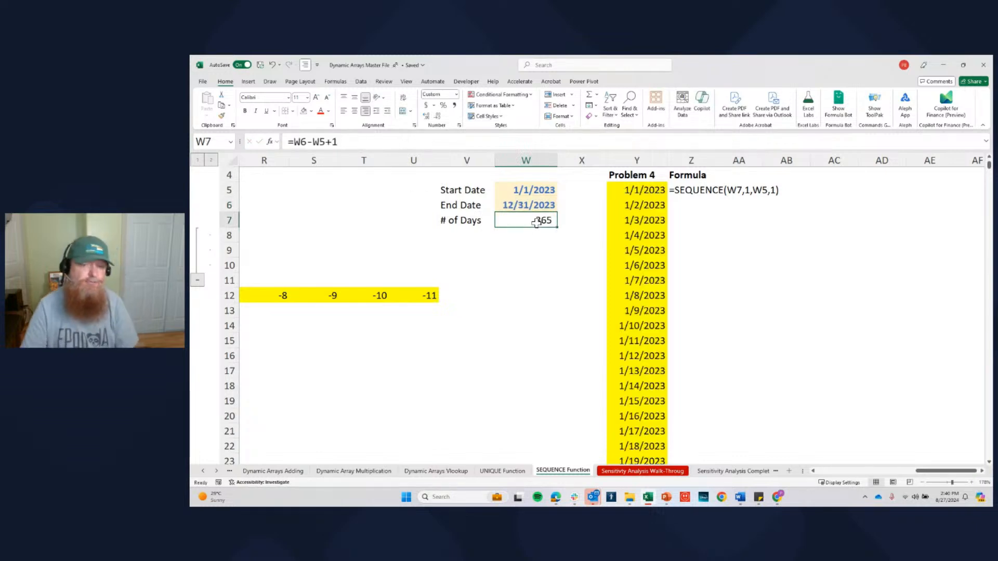
click(637, 194)
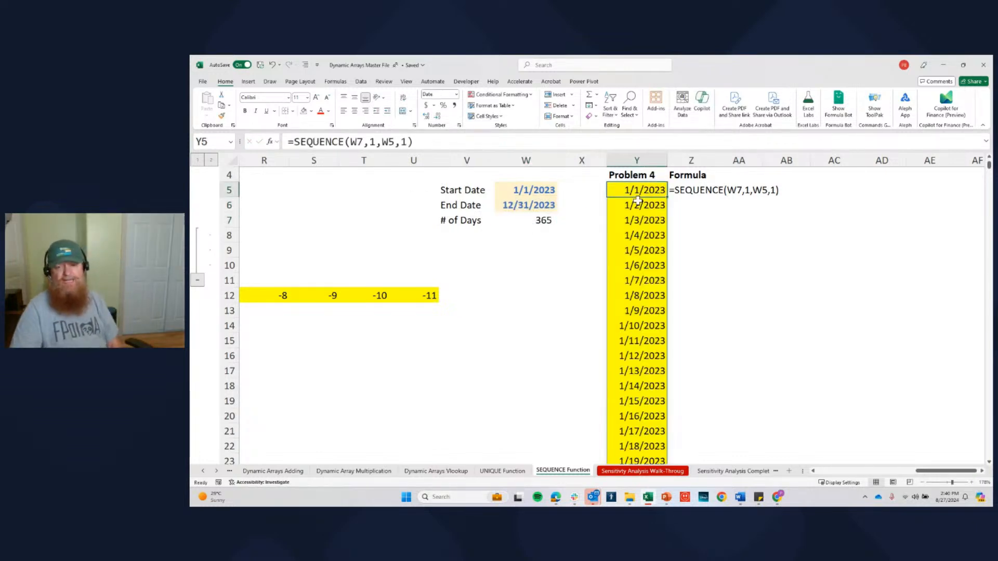
key(ctrl+Down)
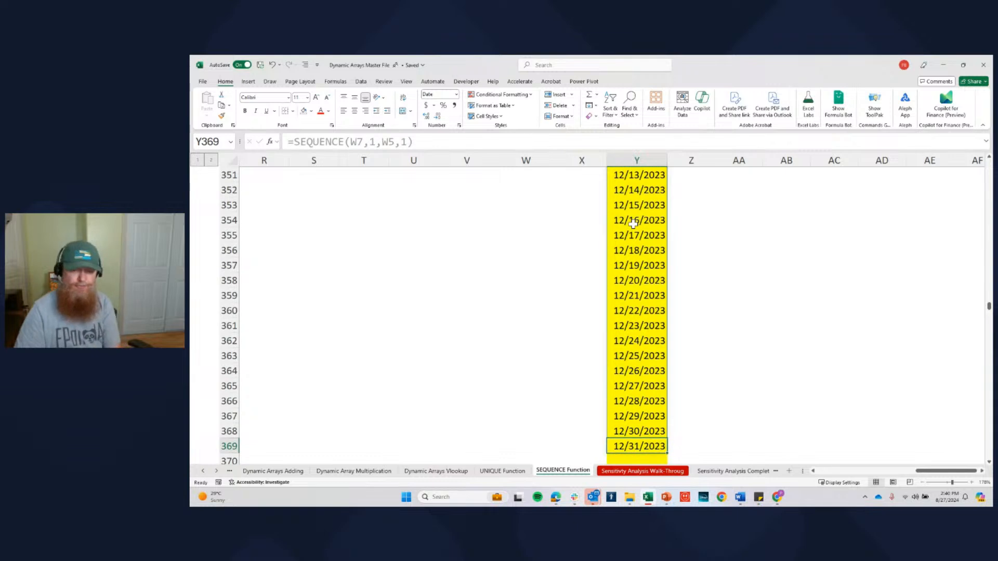
key(ctrl+Up)
key(Left)
key(Left)
key(Down)
key(Down)
key(Up)
key(Up)
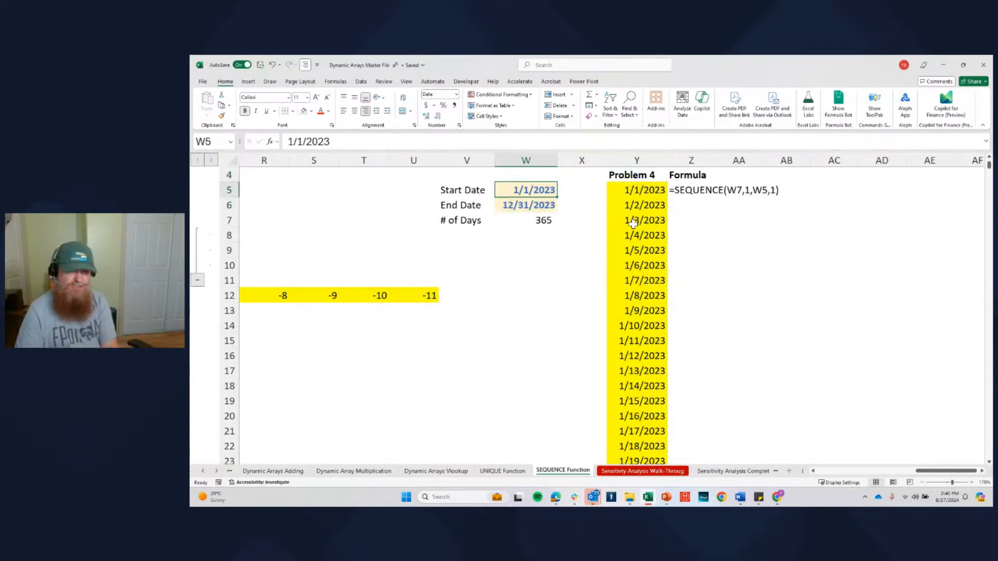
key(Down)
key(Right)
key(Right)
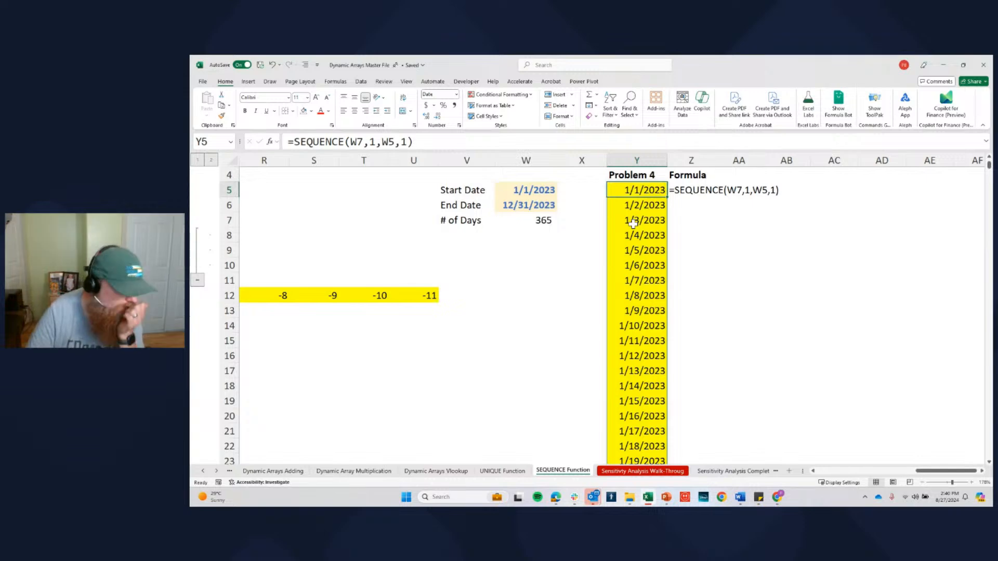
Open the Sensitivity Analysis Completed sheet and auto-fit the widths of columns C through L
click(217, 471)
click(217, 471)
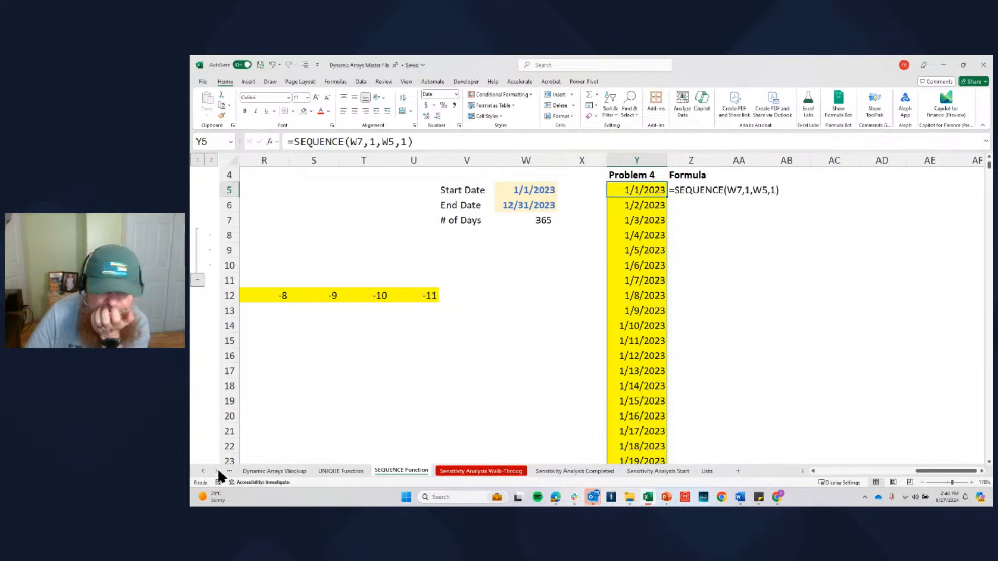
click(583, 473)
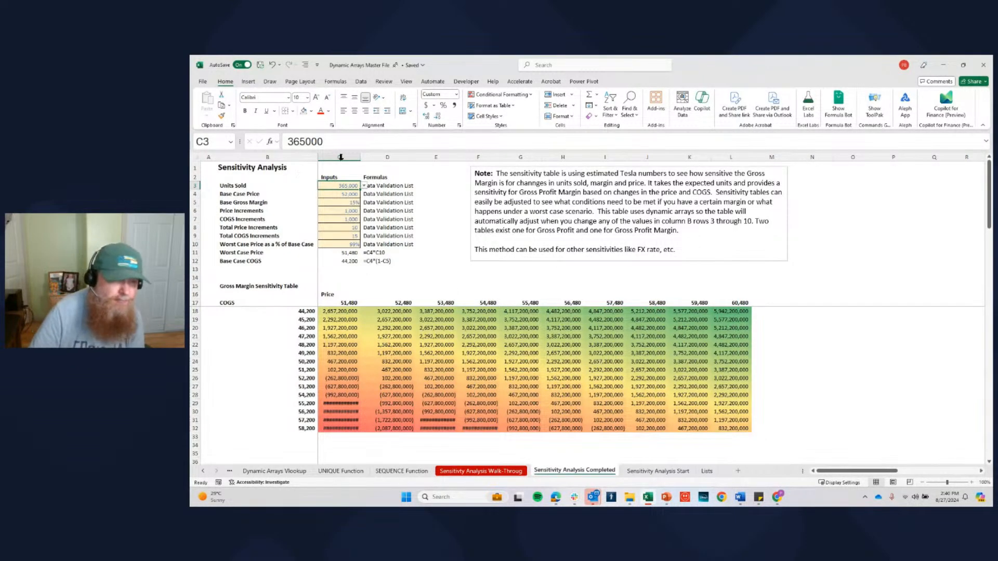
drag(341, 157, 746, 221)
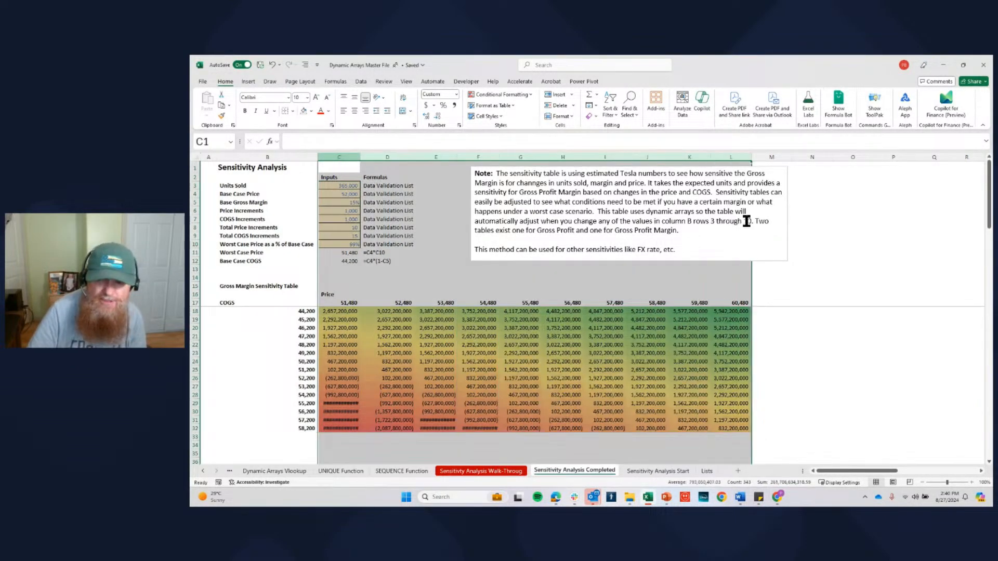
double_click(751, 158)
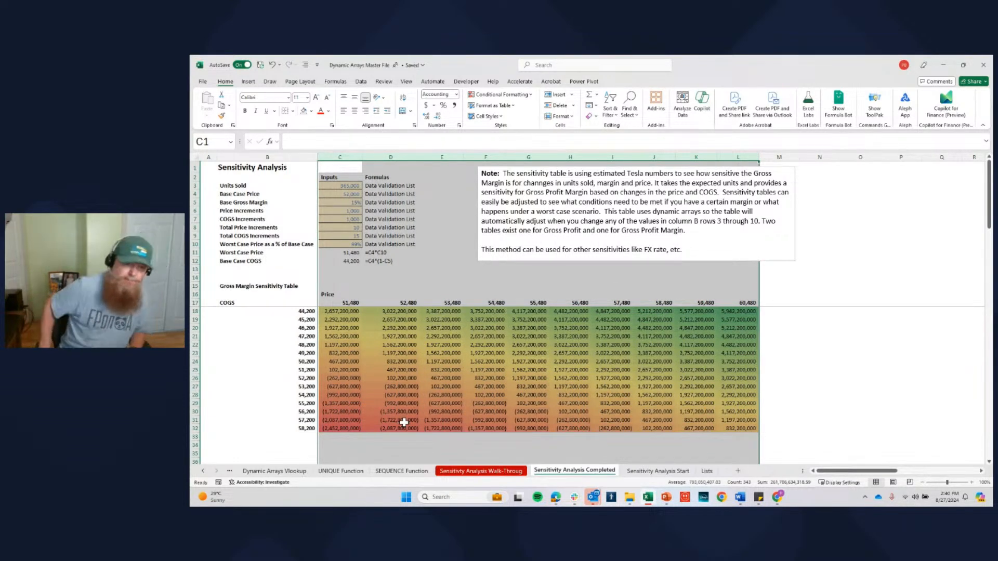
Examine the Worst Case Price and Base Case COGS values and formulas in C11:D12
click(972, 482)
click(972, 483)
drag(424, 193, 420, 283)
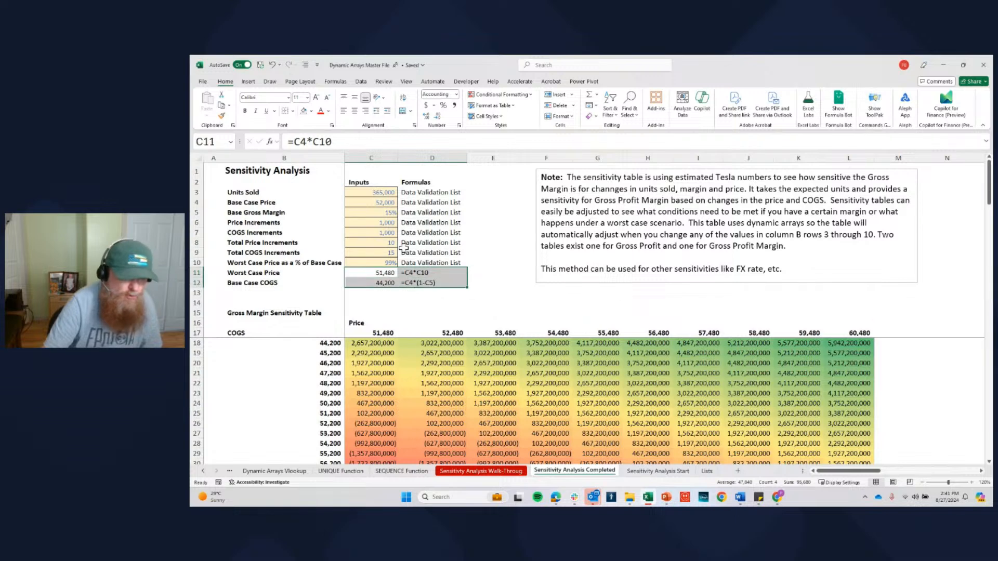
Examine the Units Sold drop-down options in C3 and the labelled inputs from Base Case Price down to Base Case COGS
click(384, 194)
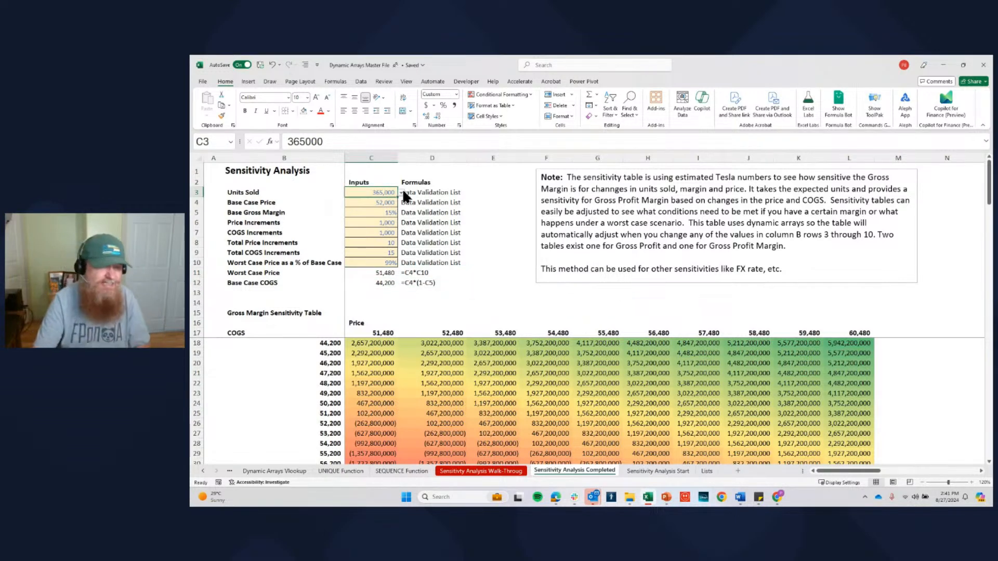
click(405, 196)
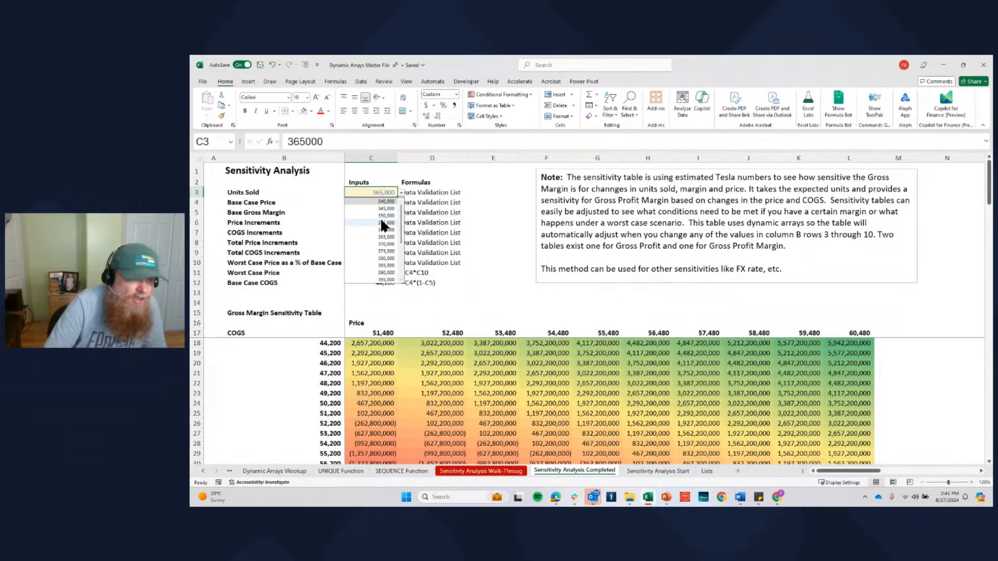
click(272, 201)
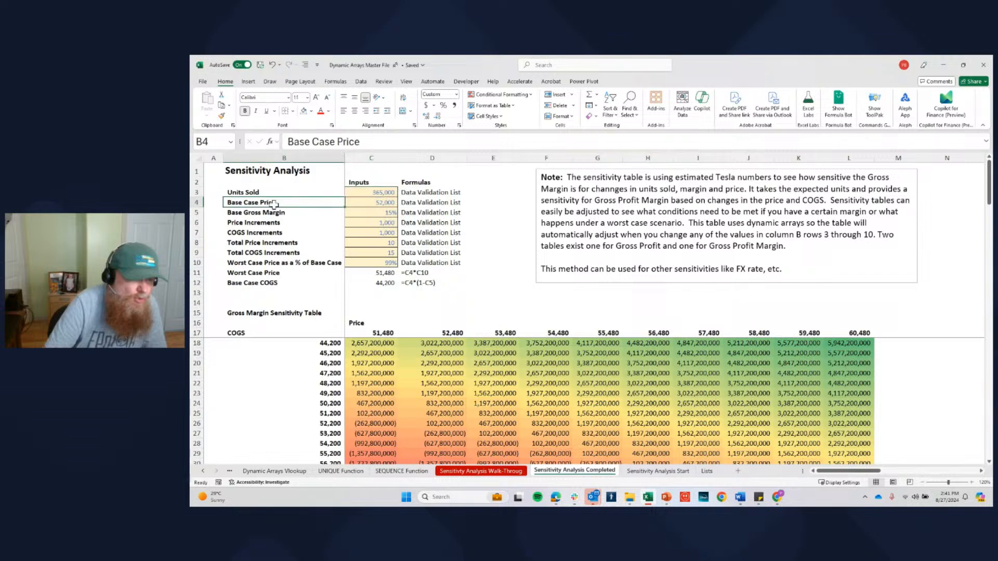
drag(238, 213, 389, 213)
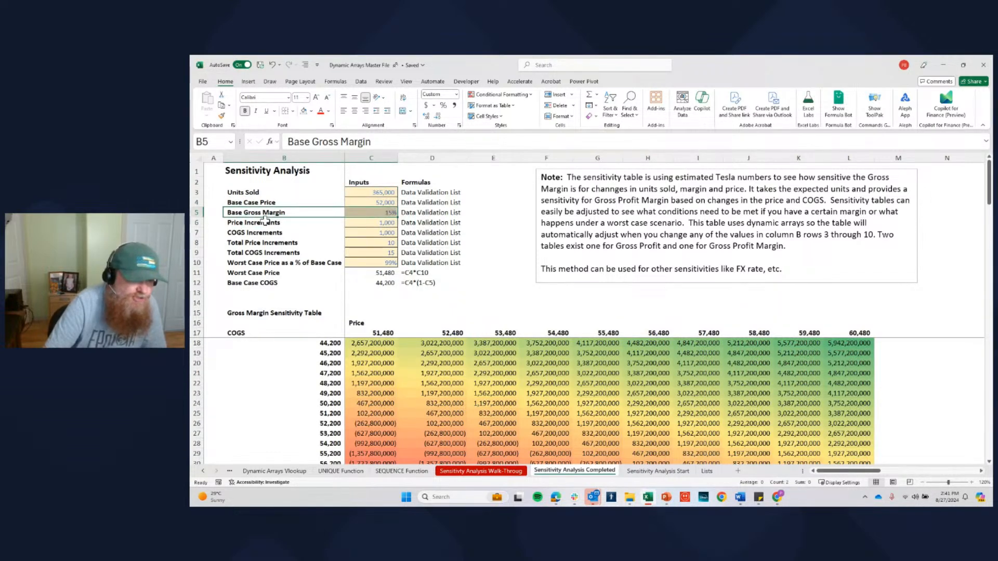
drag(264, 225, 376, 233)
drag(292, 243, 376, 246)
drag(255, 263, 365, 264)
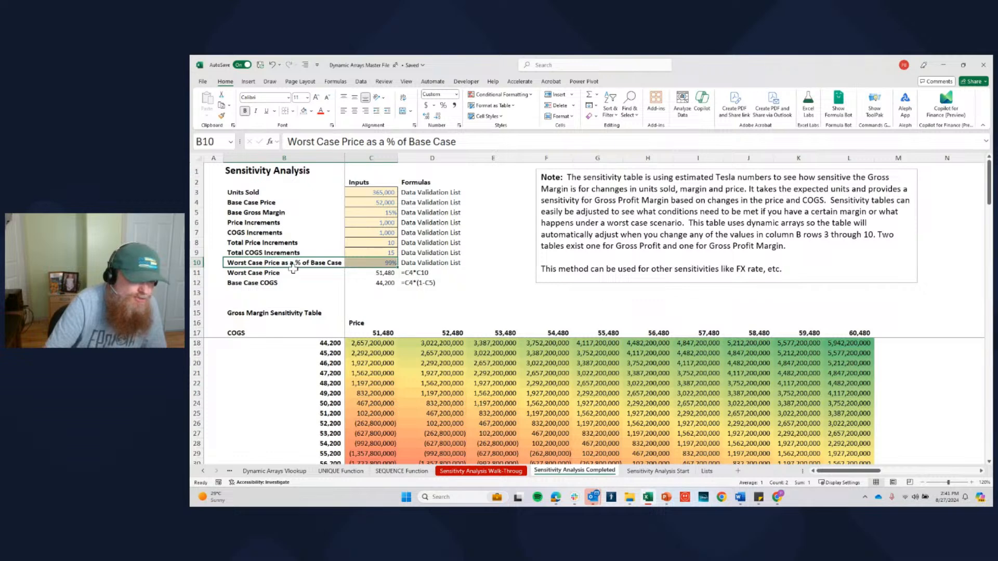
drag(269, 273, 371, 284)
click(265, 282)
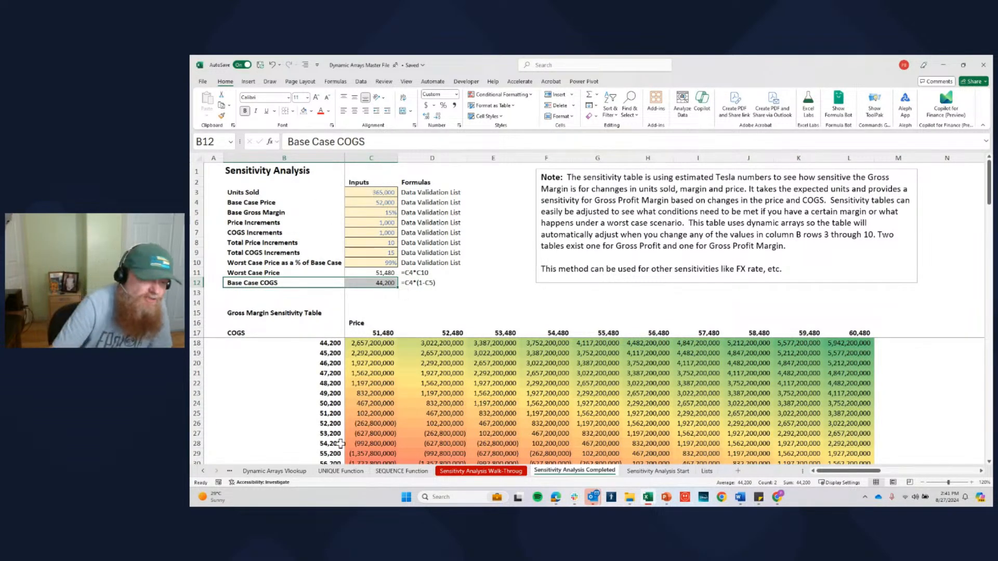
Set the Base Case Price in C4 to 43,000 from its validation list
click(367, 344)
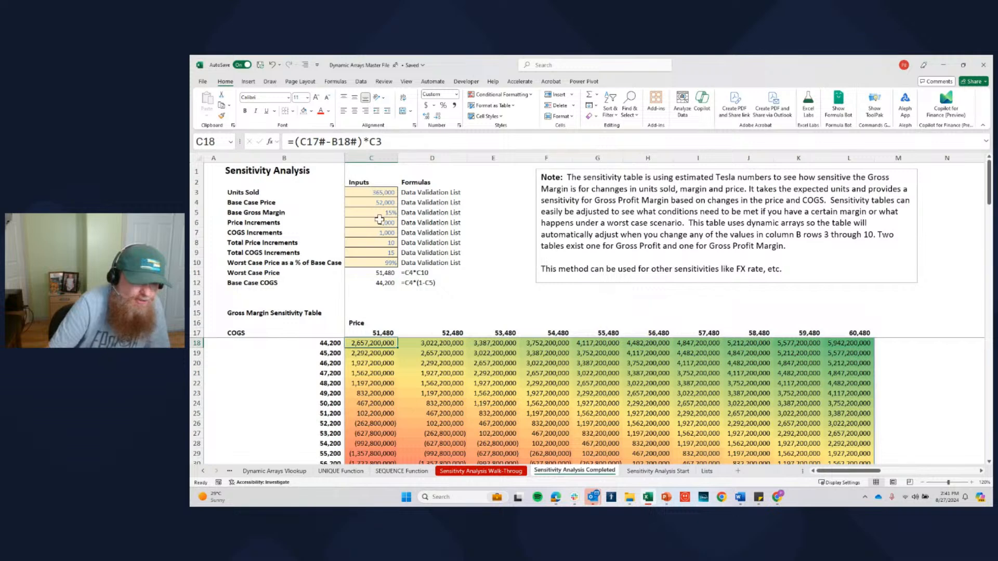
click(385, 201)
click(401, 203)
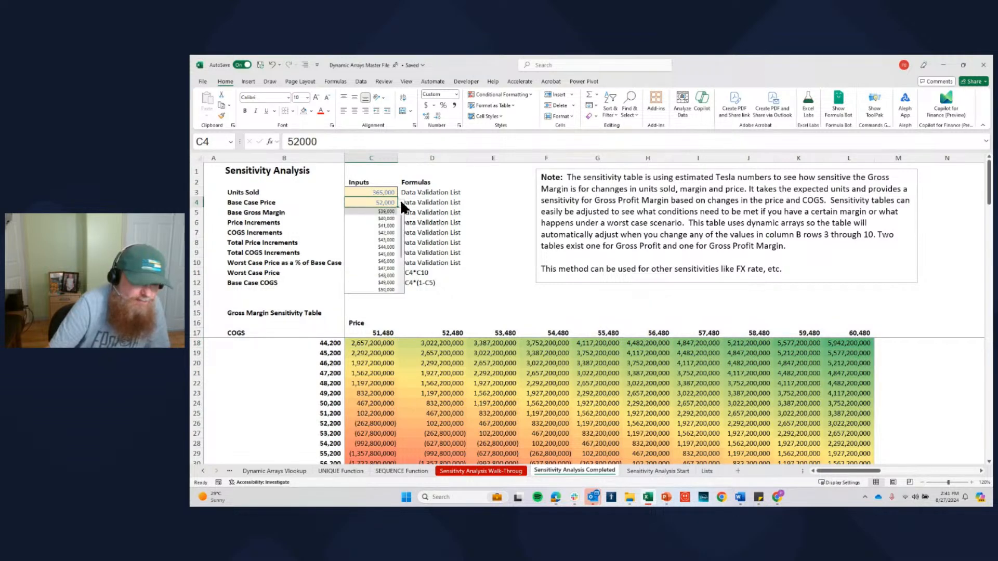
click(386, 241)
click(389, 242)
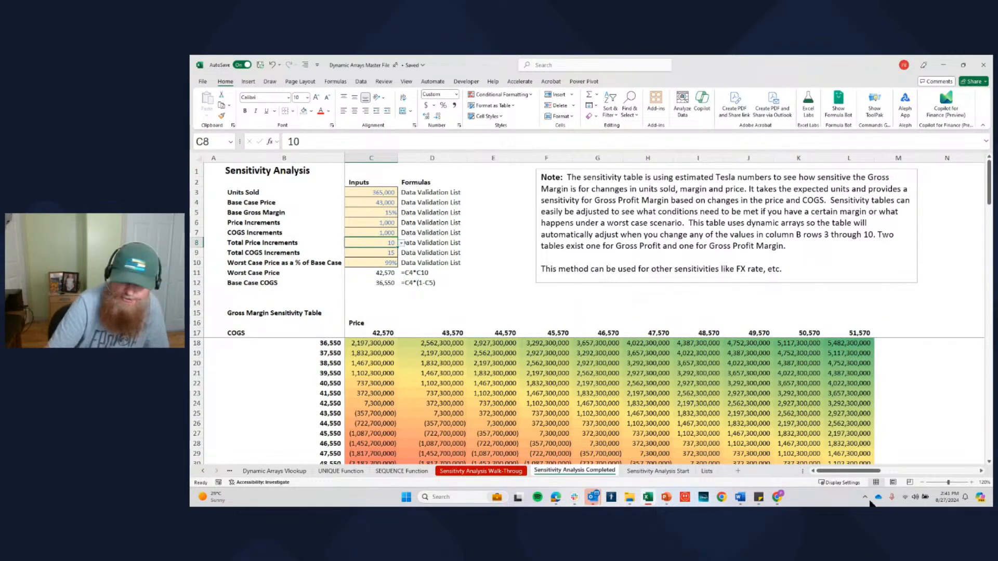
Examine the SEQUENCE formulas for the price header in C17 and COGS column in B18, plus the gross profit formula in C18
click(369, 333)
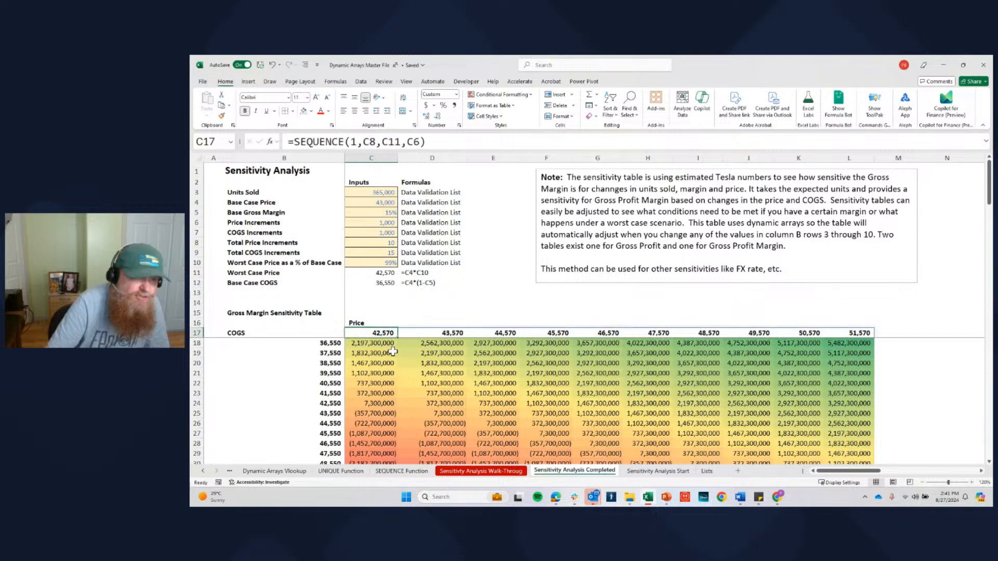
click(362, 141)
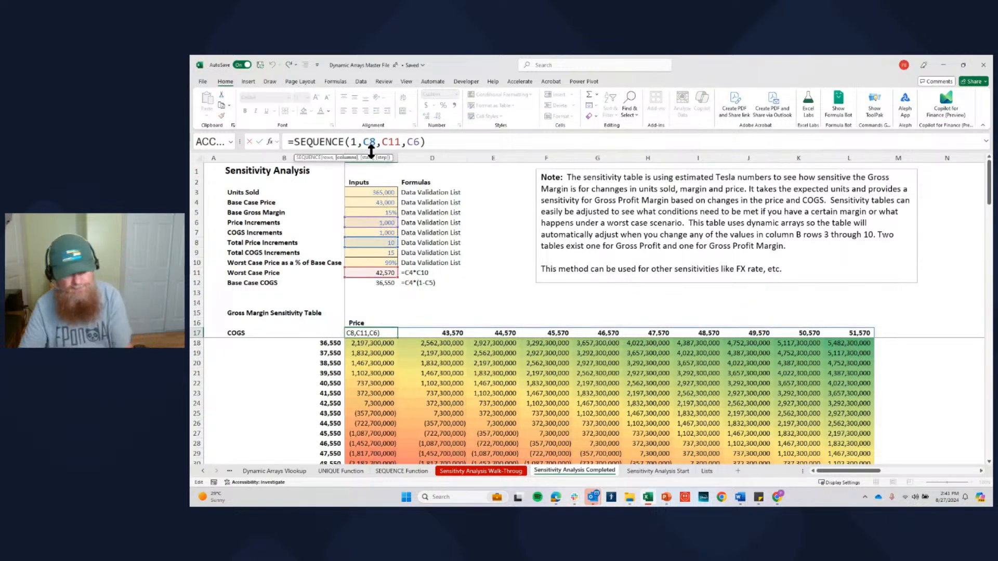
key(Escape)
click(327, 346)
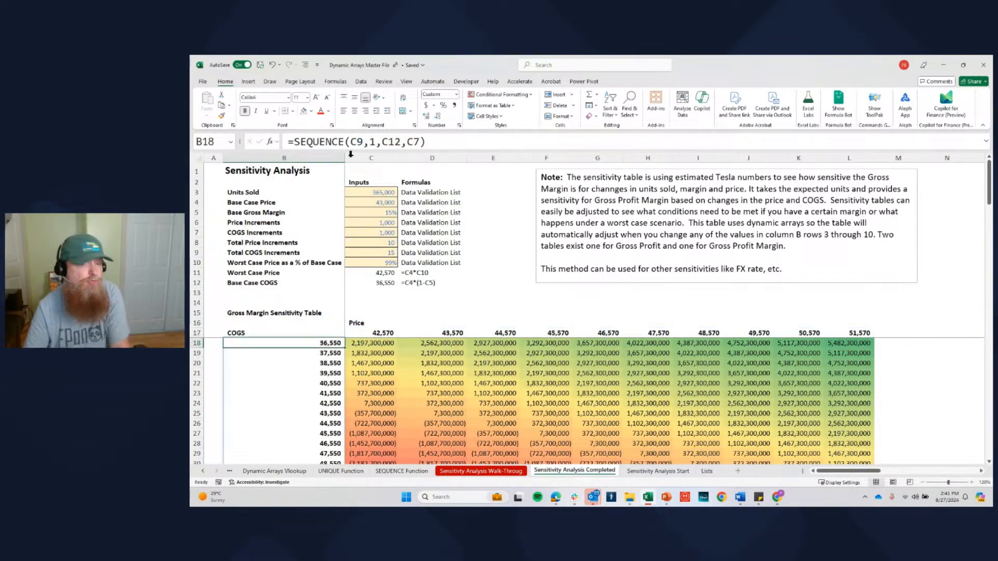
click(370, 142)
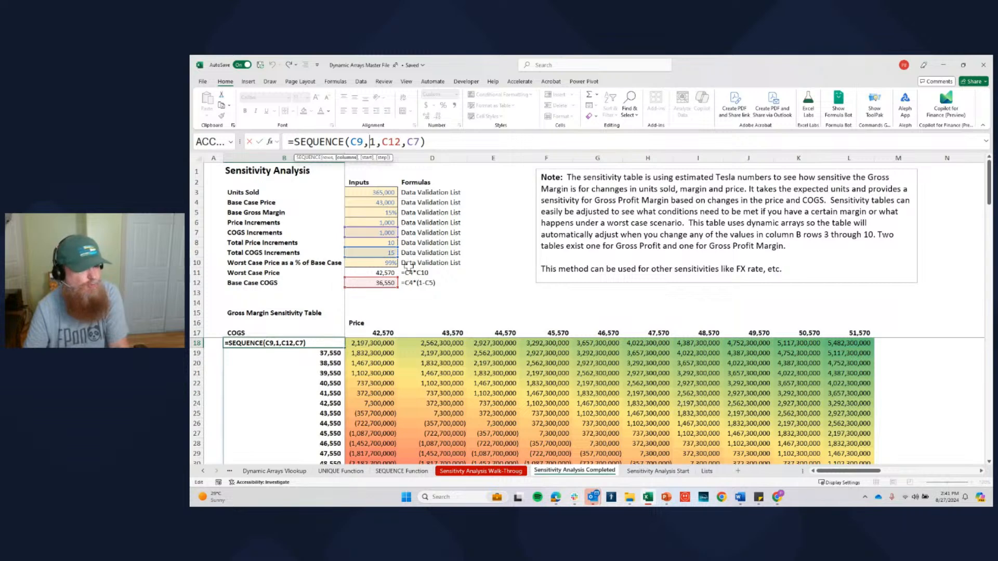
key(Escape)
key(Right)
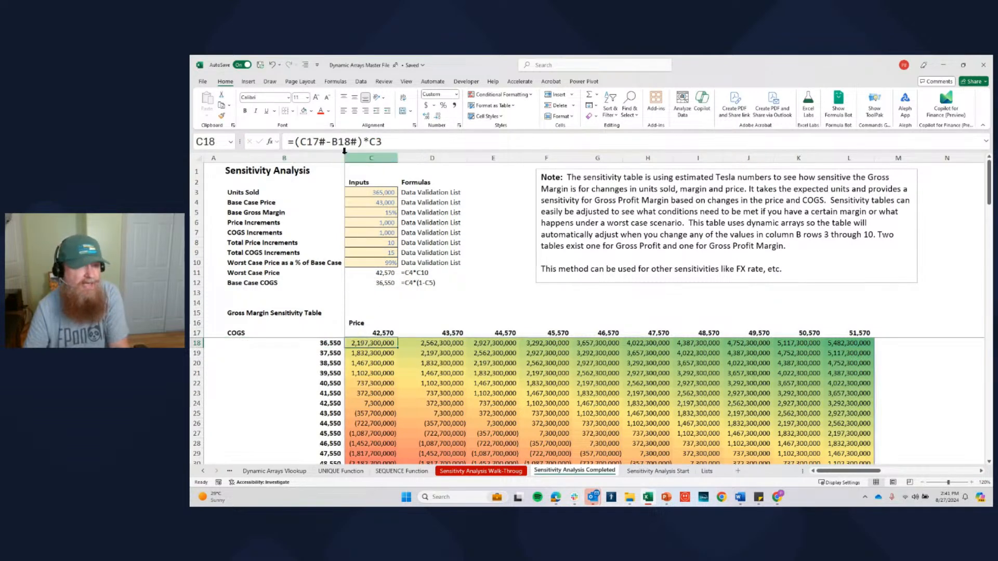
click(337, 141)
key(Escape)
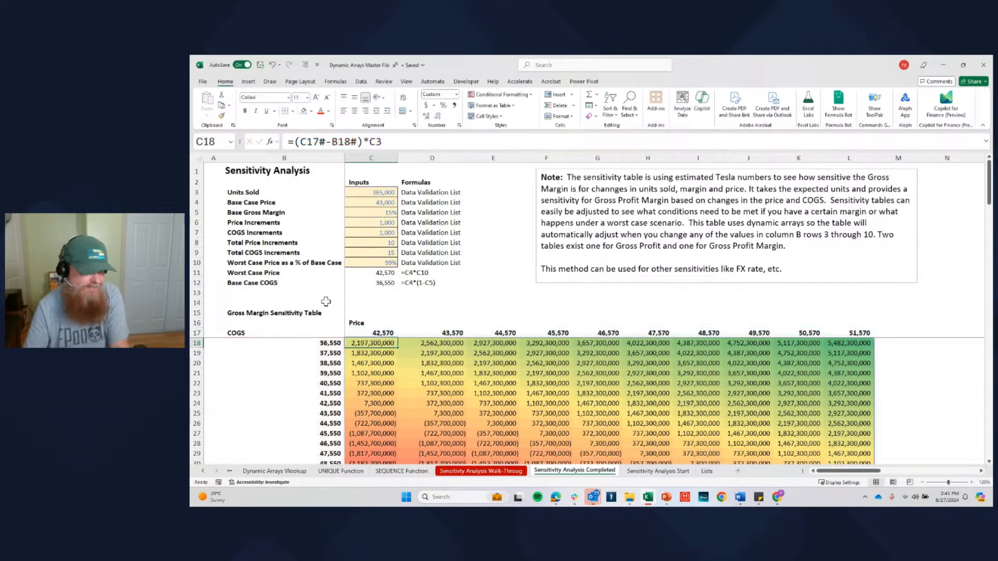
Examine the GP Margin Table's spill-reference formulas in C45, B46 and C46
scroll(325, 302, down, 7)
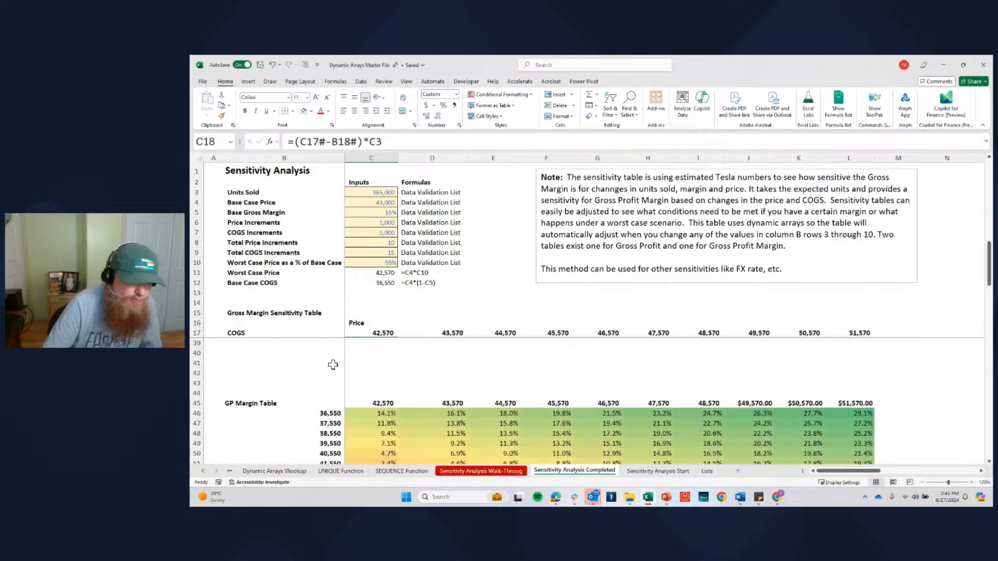
scroll(333, 364, down, 2)
click(373, 344)
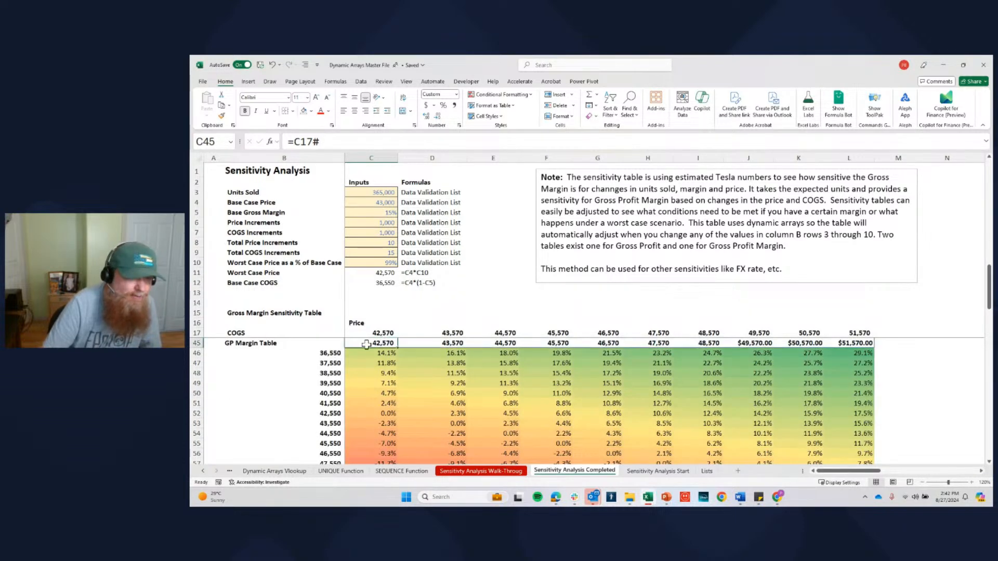
click(333, 352)
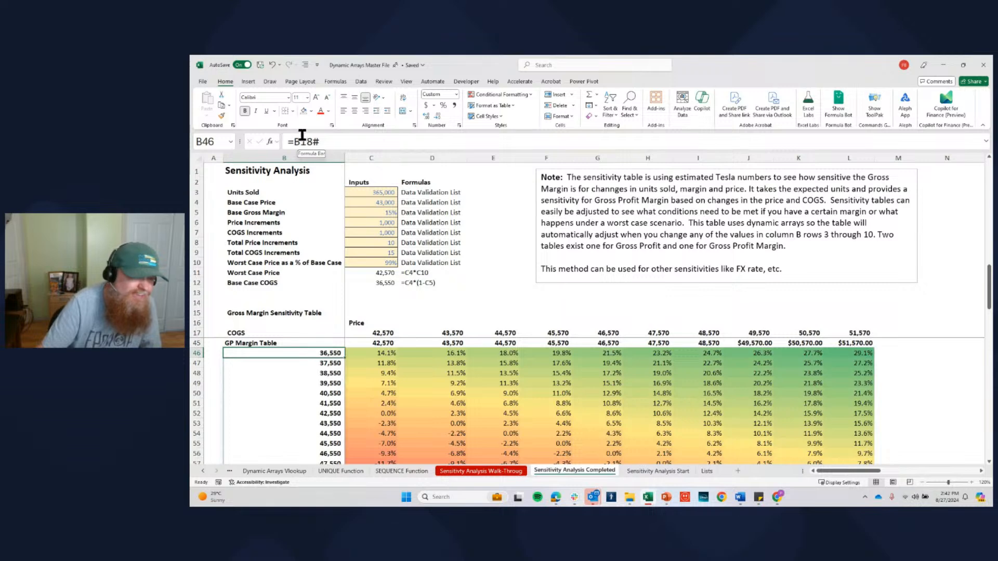
click(384, 354)
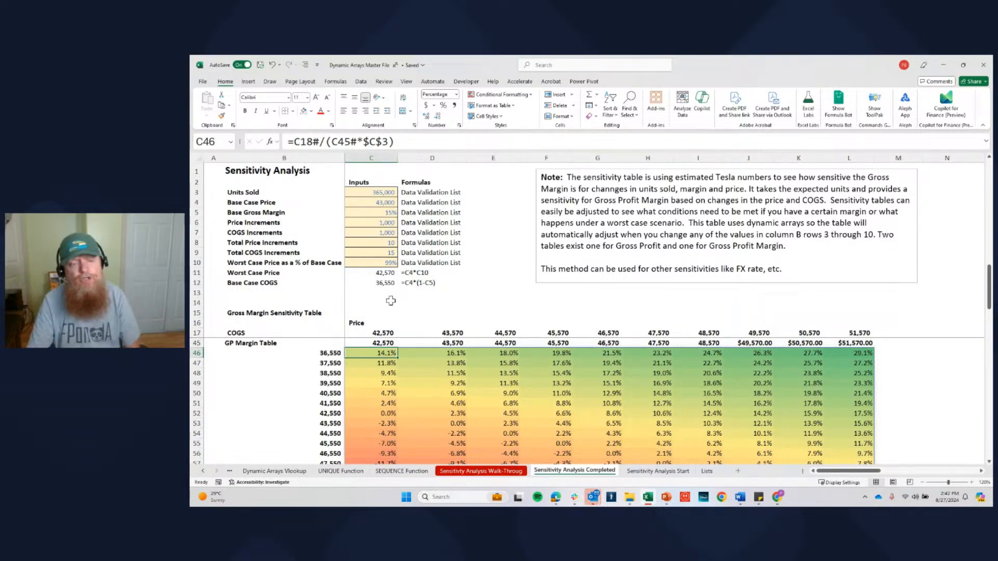
scroll(384, 292, up, 4)
scroll(376, 280, up, 5)
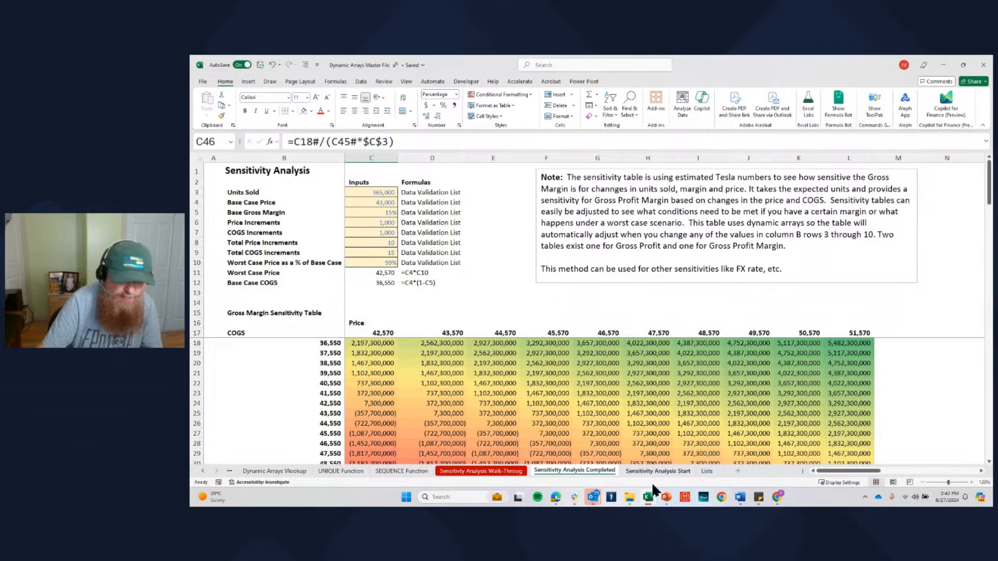
Open the Lists sheet at 120% zoom and auto-fit the widths of columns B through I
click(707, 471)
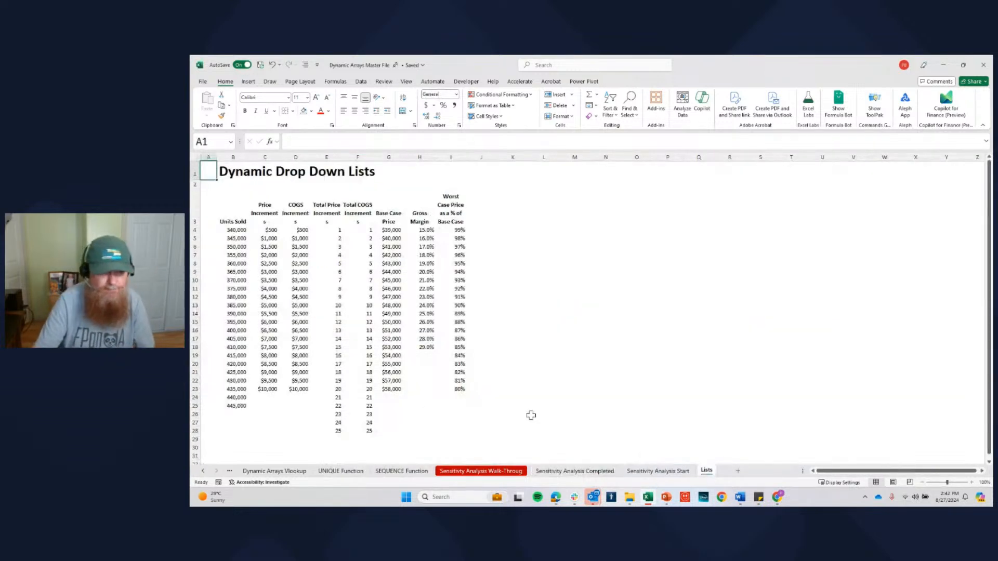
click(971, 483)
click(972, 482)
drag(838, 472, 811, 471)
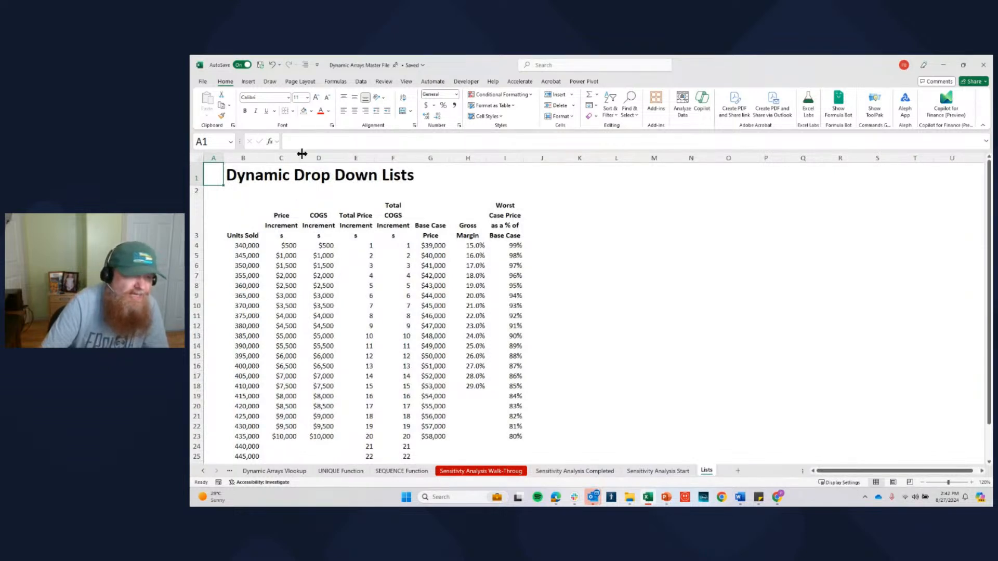
click(243, 158)
drag(434, 178, 518, 192)
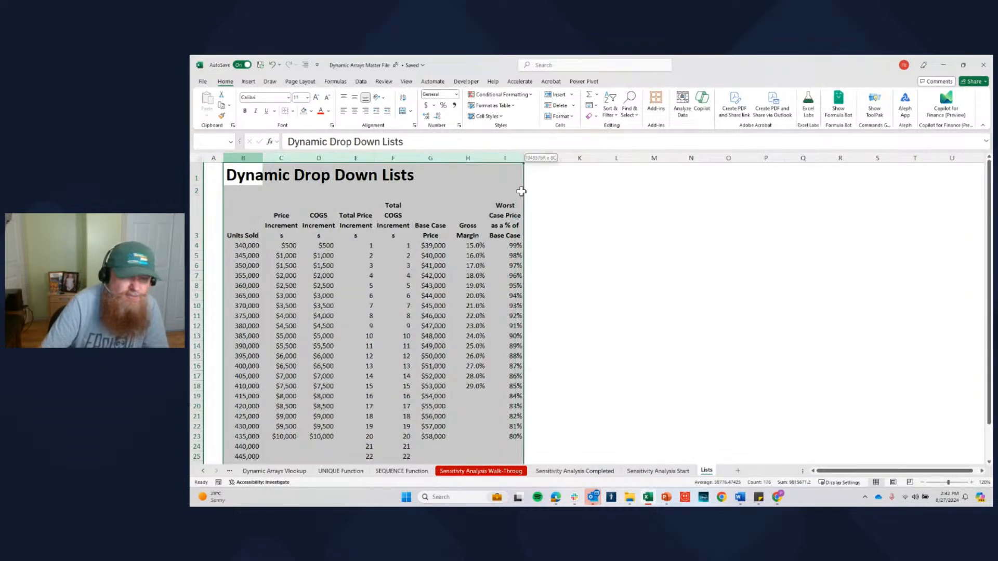
double_click(524, 157)
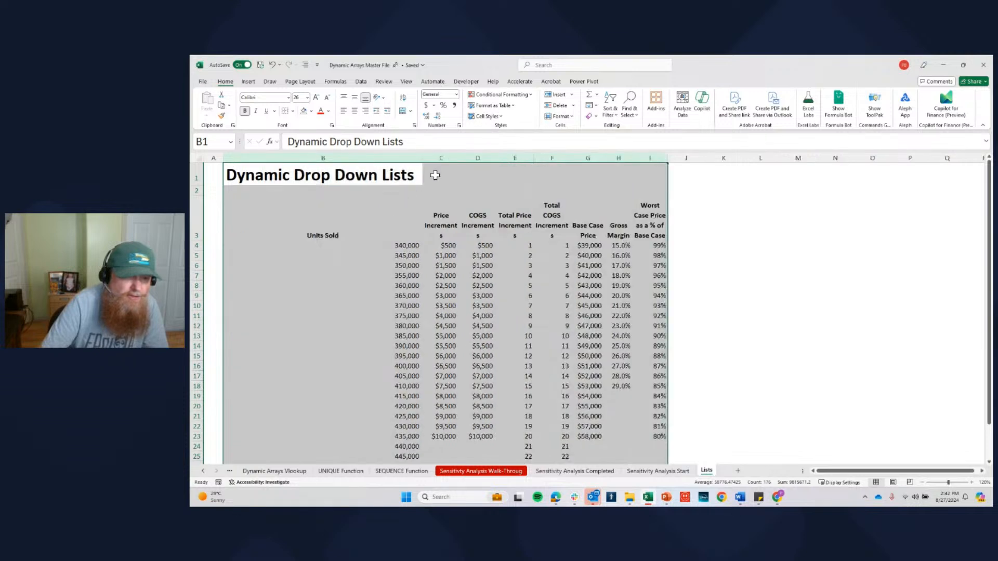
click(415, 207)
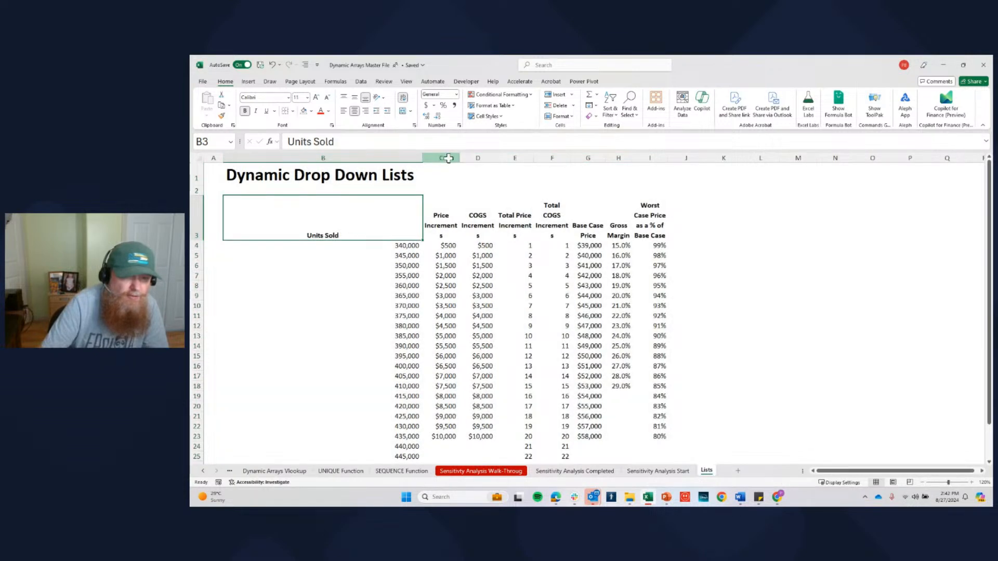
Widen columns C through F equally so the word Increments fits on one line in their headers
click(440, 158)
click(539, 159)
drag(539, 161, 453, 159)
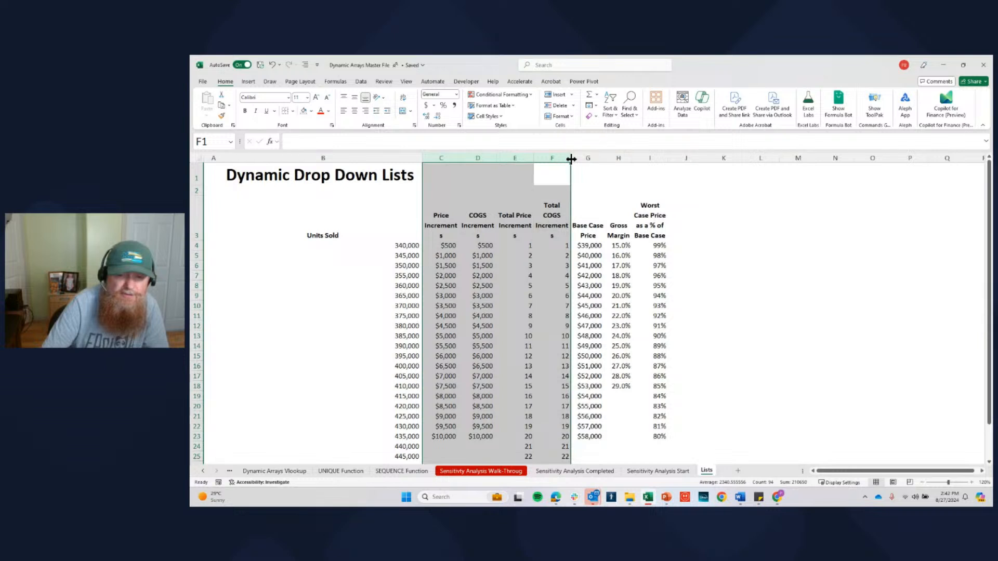
drag(570, 160, 587, 159)
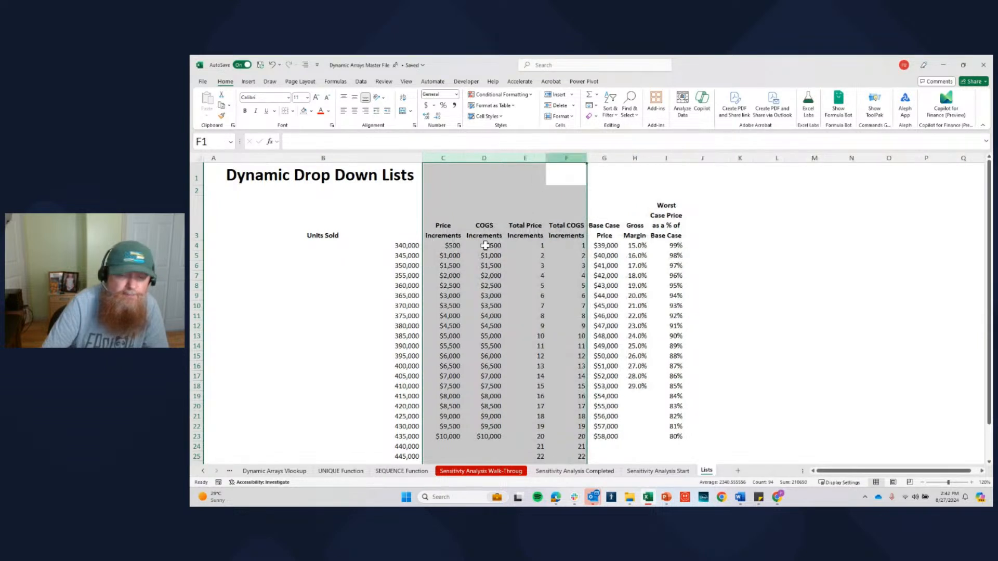
Examine the SEQUENCE formulas behind the Price Increments, Units Sold and Total Price Increments lists in C4, B4 and E4
click(449, 246)
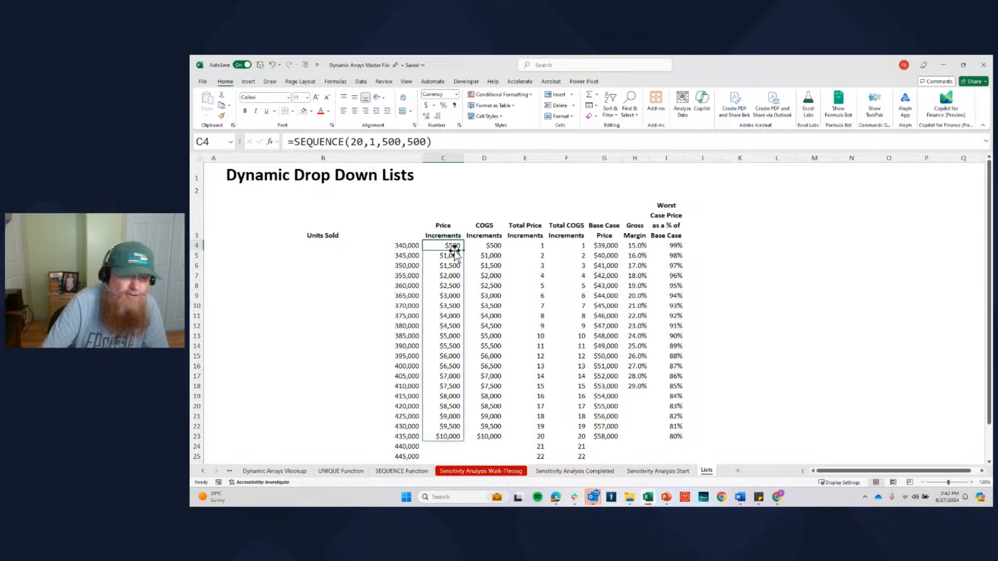
click(408, 246)
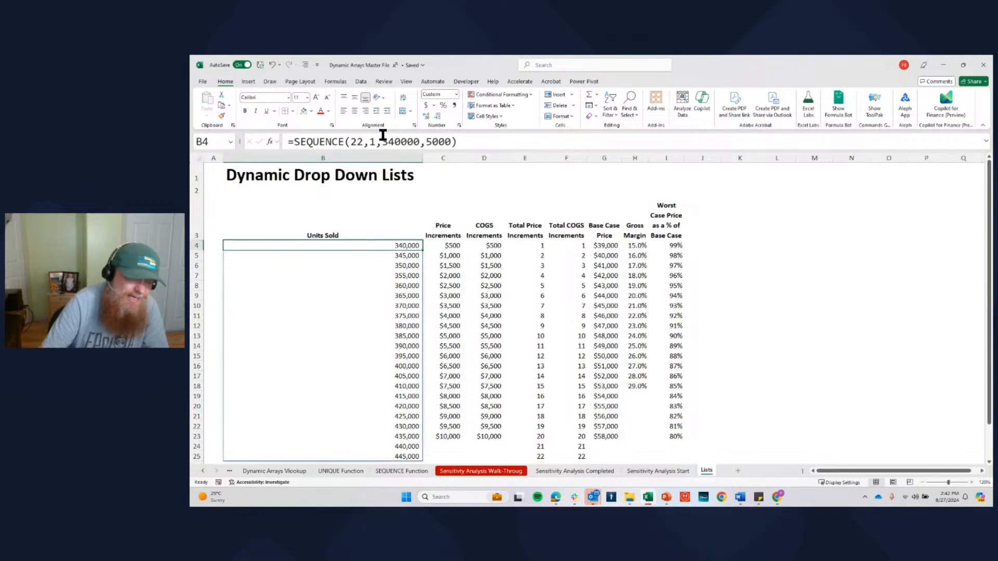
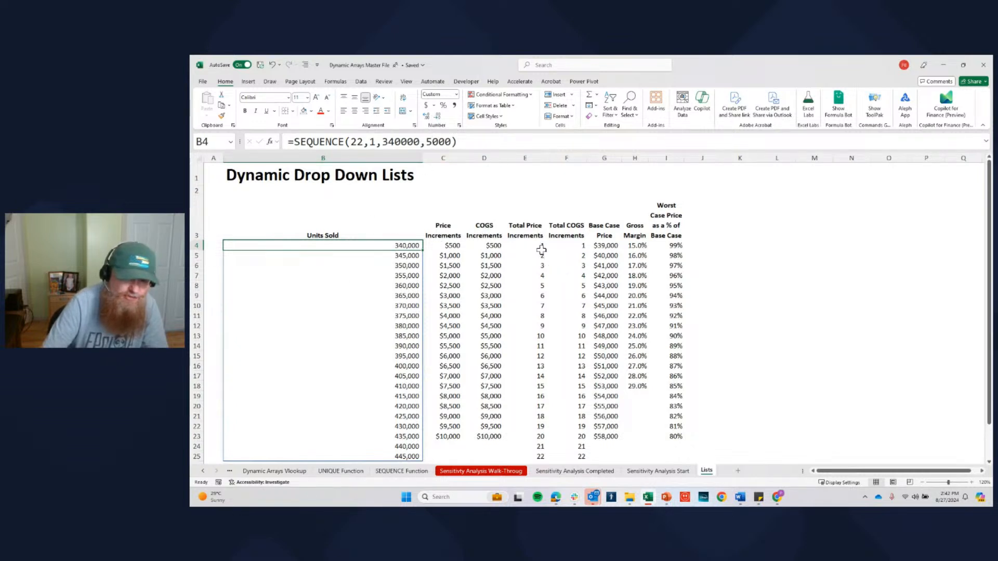
click(539, 245)
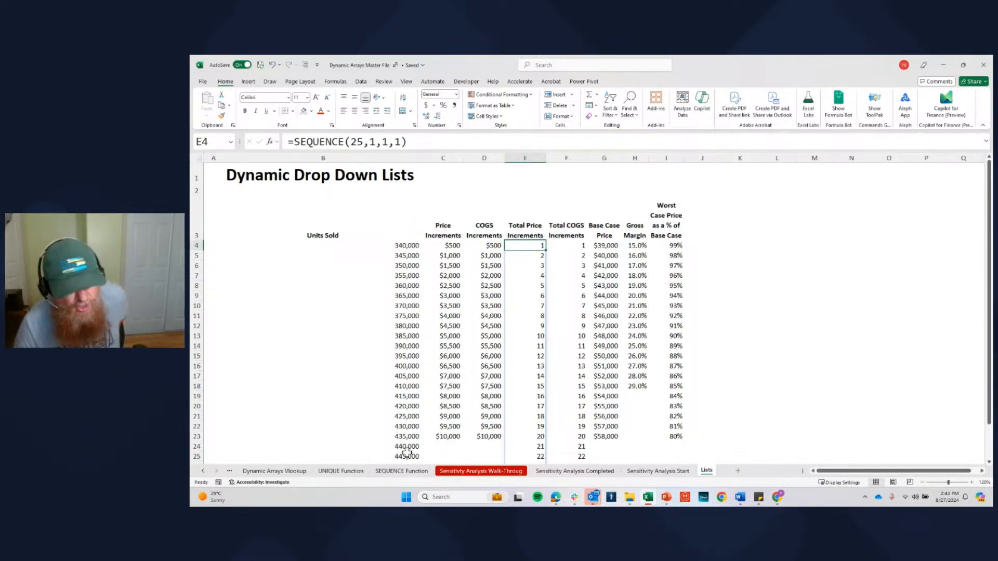
Start a data validation rule for the Units Sold input C3 on the Sensitivity Analysis Start sheet, allowing a List
click(586, 470)
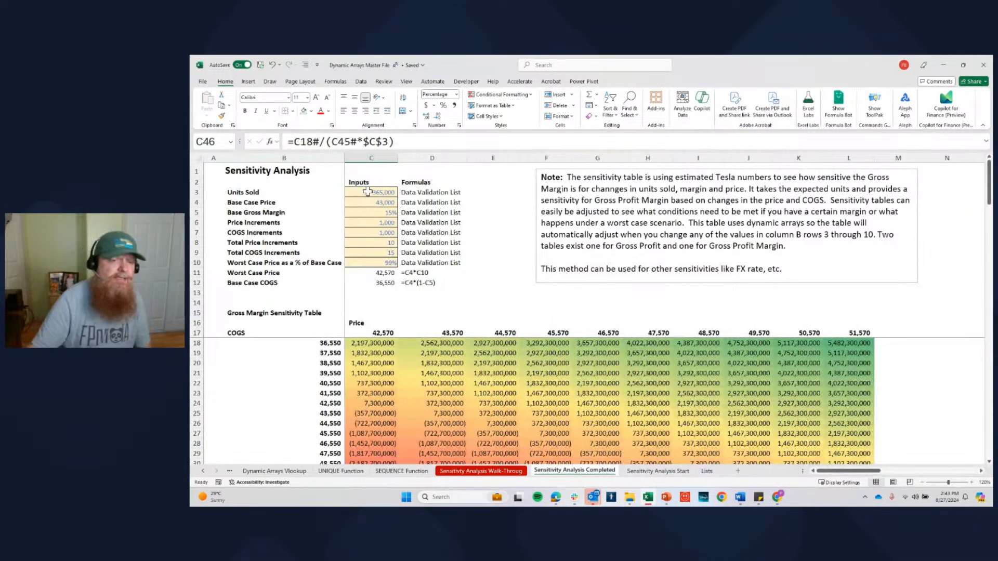
click(368, 191)
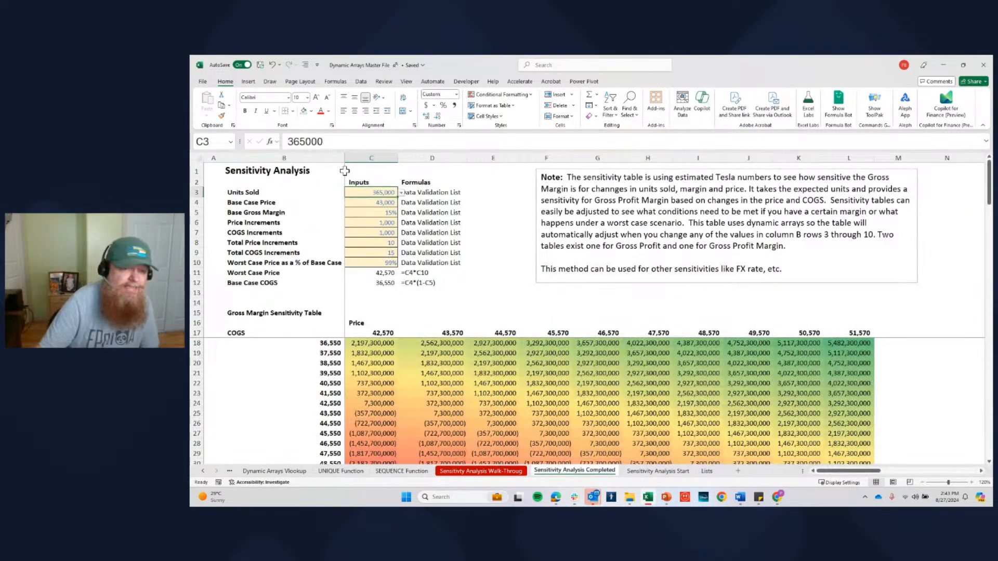
click(672, 470)
click(338, 185)
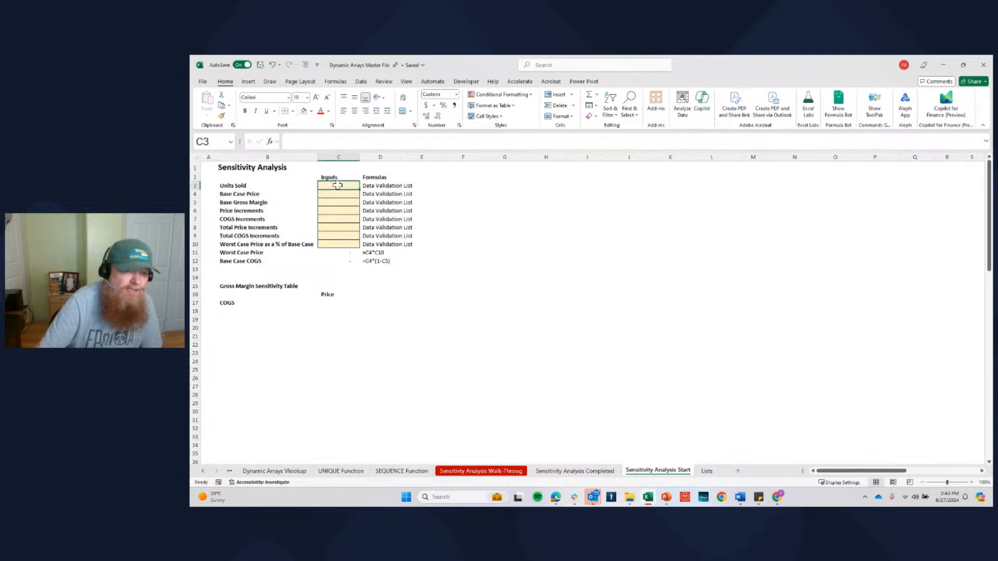
click(359, 81)
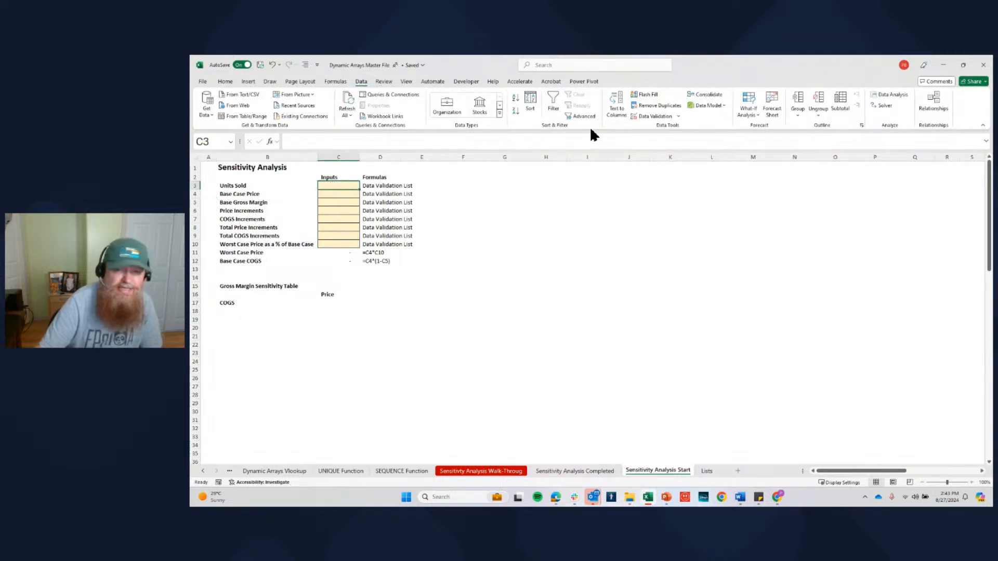
click(678, 117)
click(668, 129)
click(578, 246)
click(540, 271)
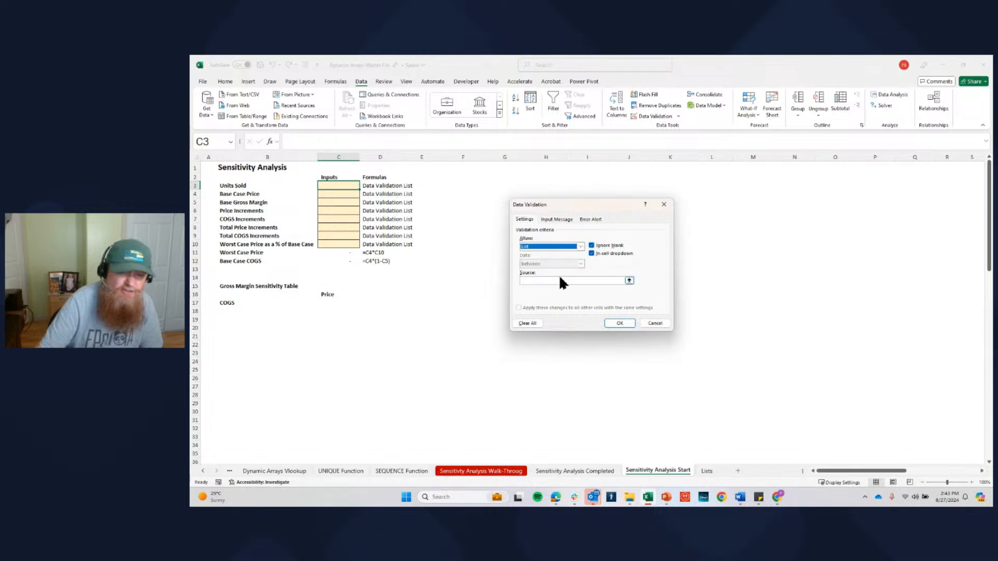
Set the validation source to the spilled Units Sold list, =Lists!$B$4#, and apply the rule
click(629, 280)
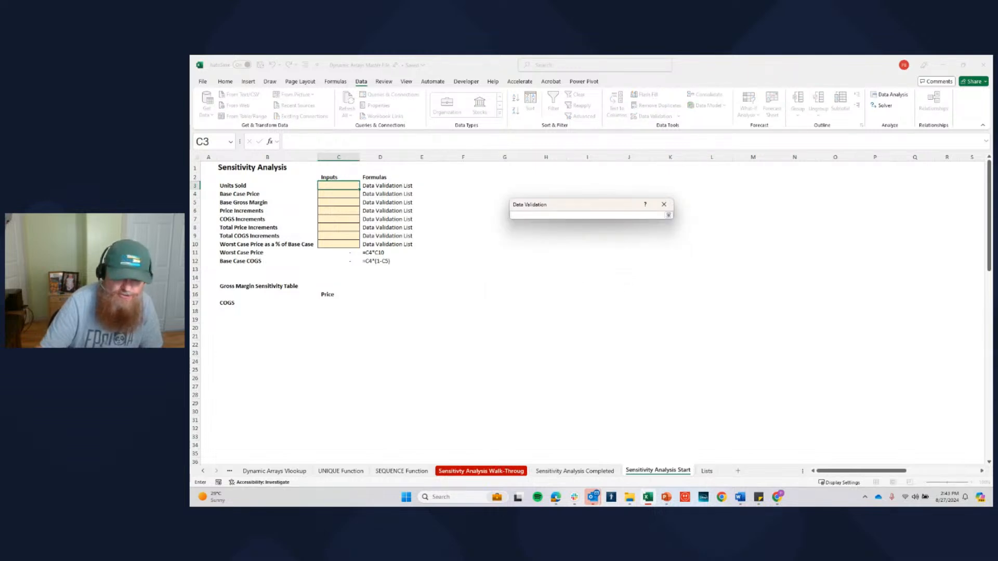
click(707, 471)
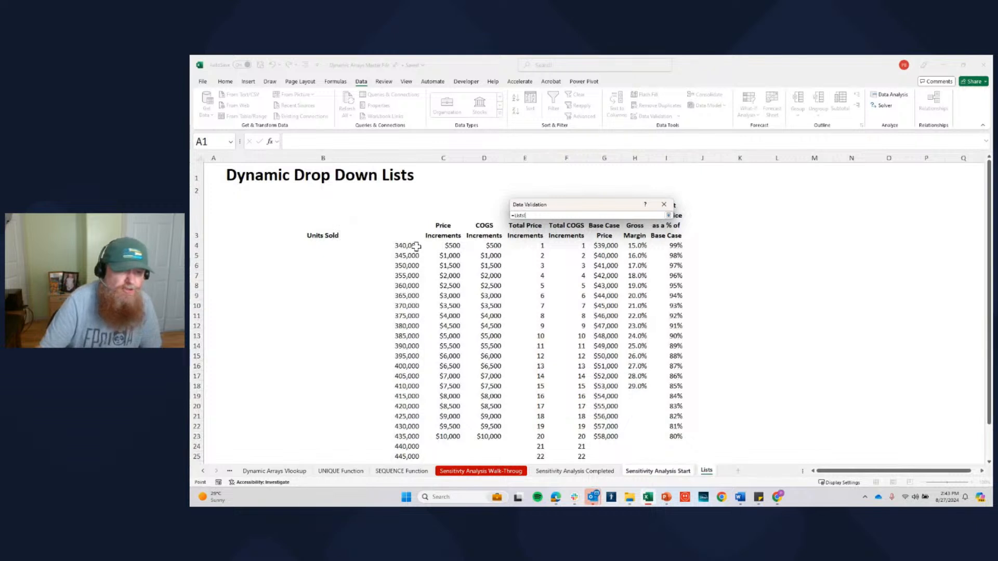
click(412, 247)
key(ctrl+shift+Down)
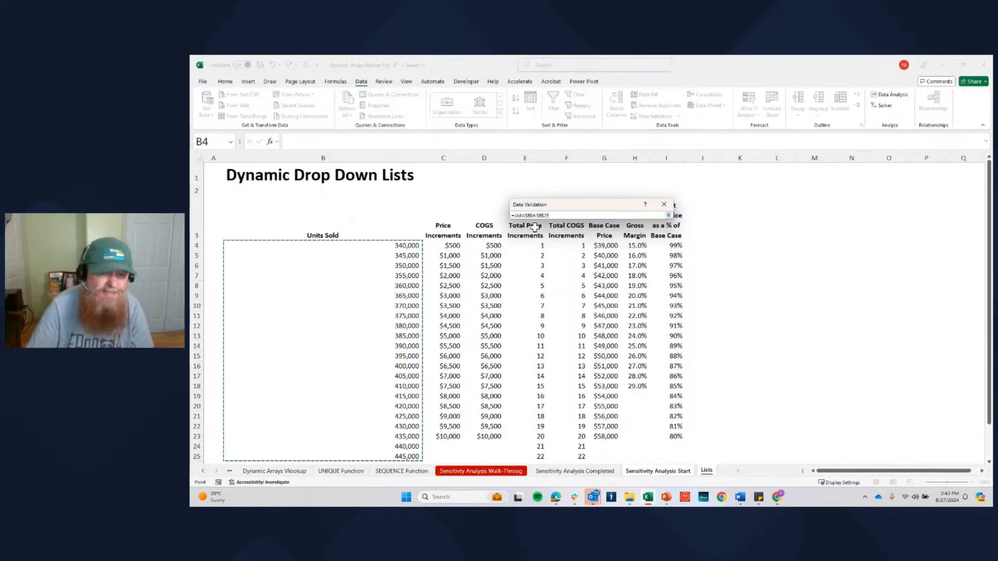
click(552, 215)
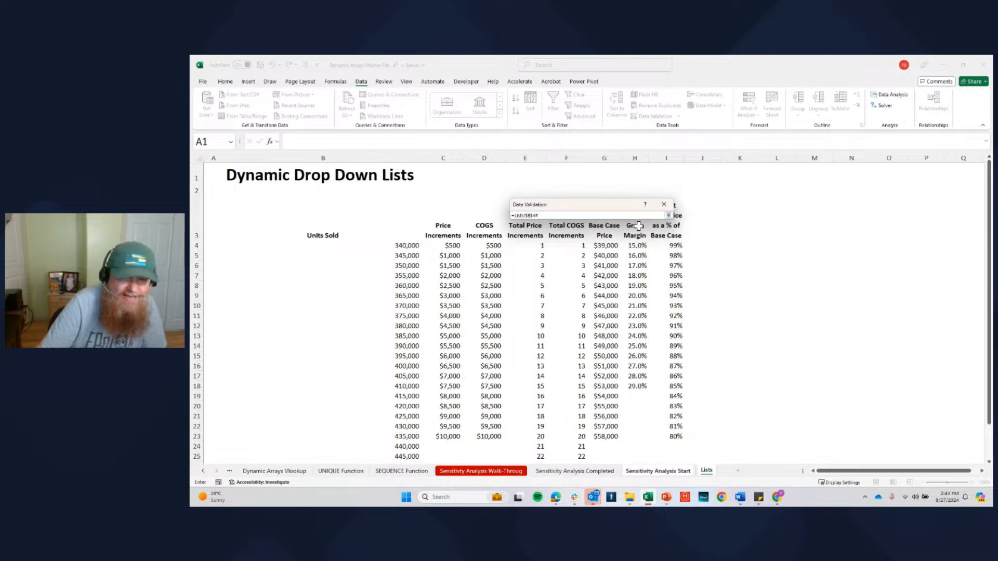
click(669, 215)
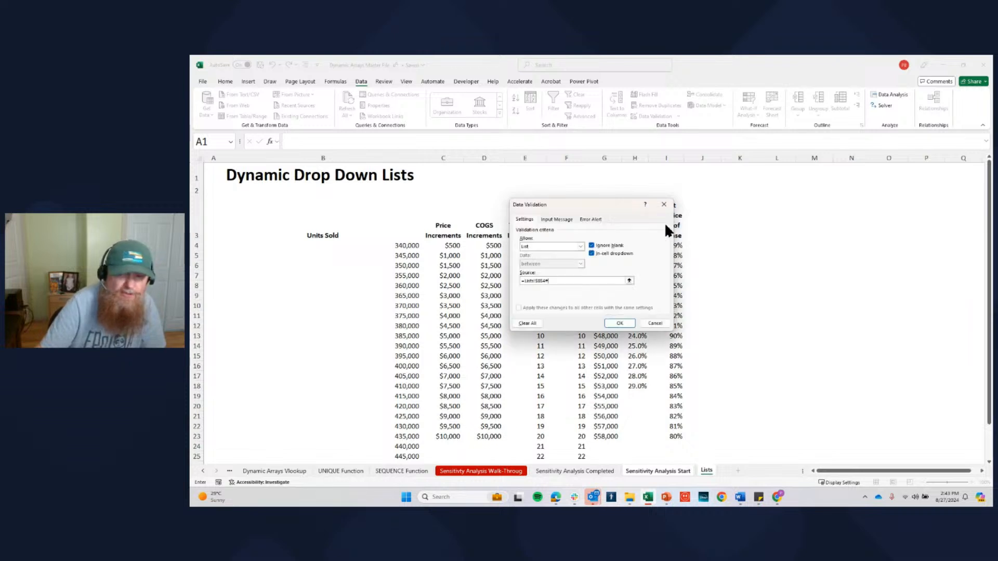
click(619, 323)
Choose 395,000 from the new drop-down list in the Units Sold input
click(364, 186)
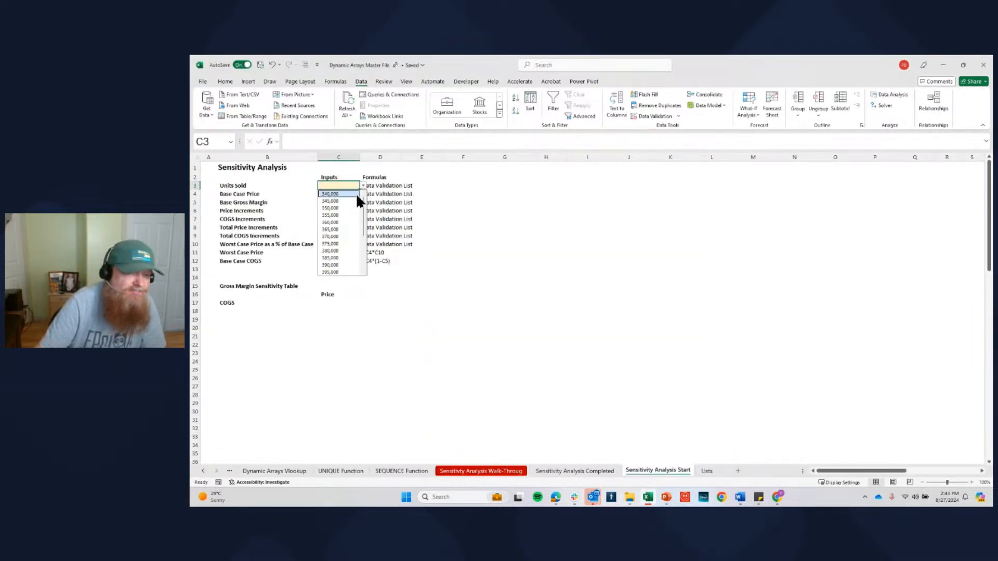
scroll(355, 230, up, 3)
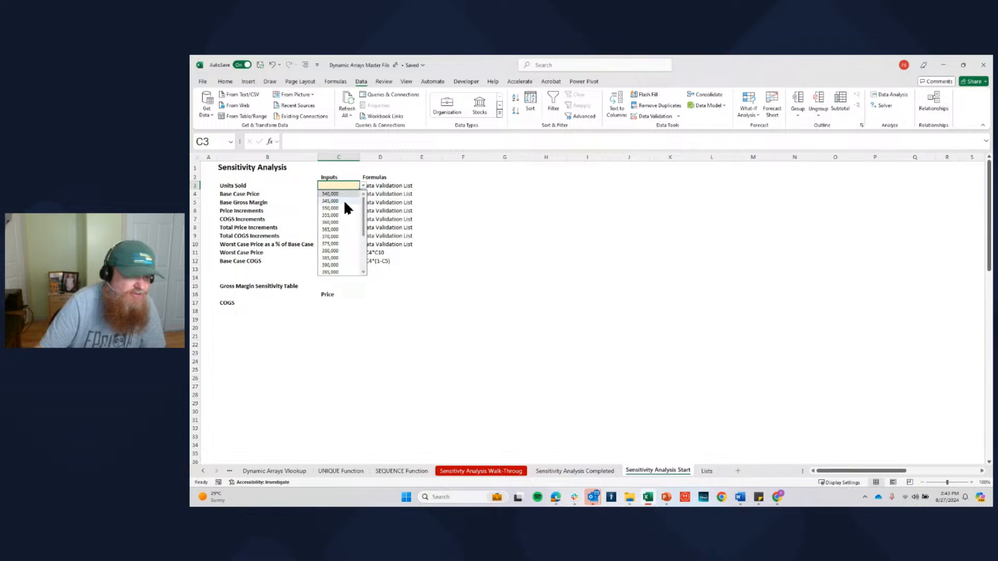
click(335, 272)
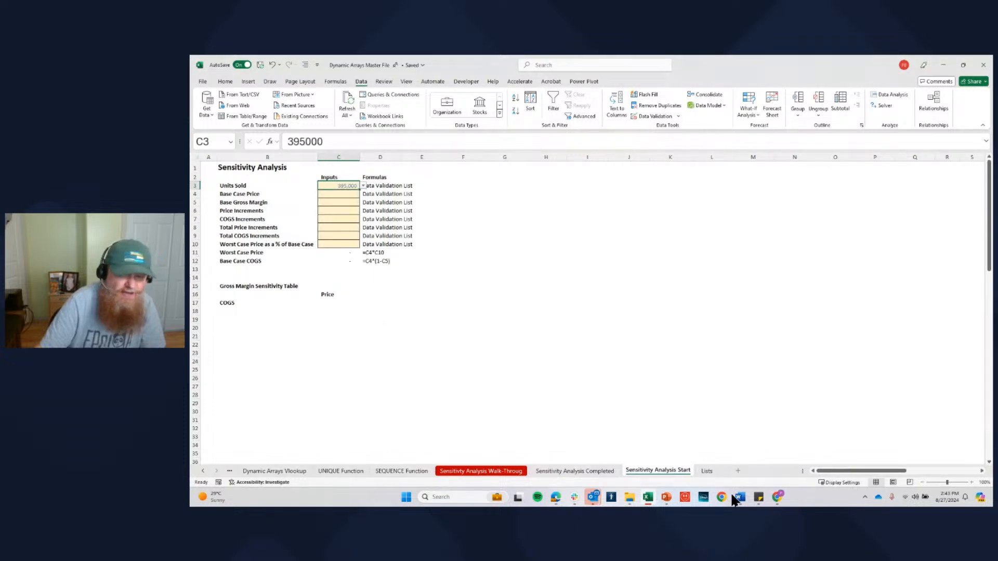
Shorten the Units Sold list on the Lists sheet by changing B4 to =SEQUENCE(20,1,340000,5000)
click(706, 471)
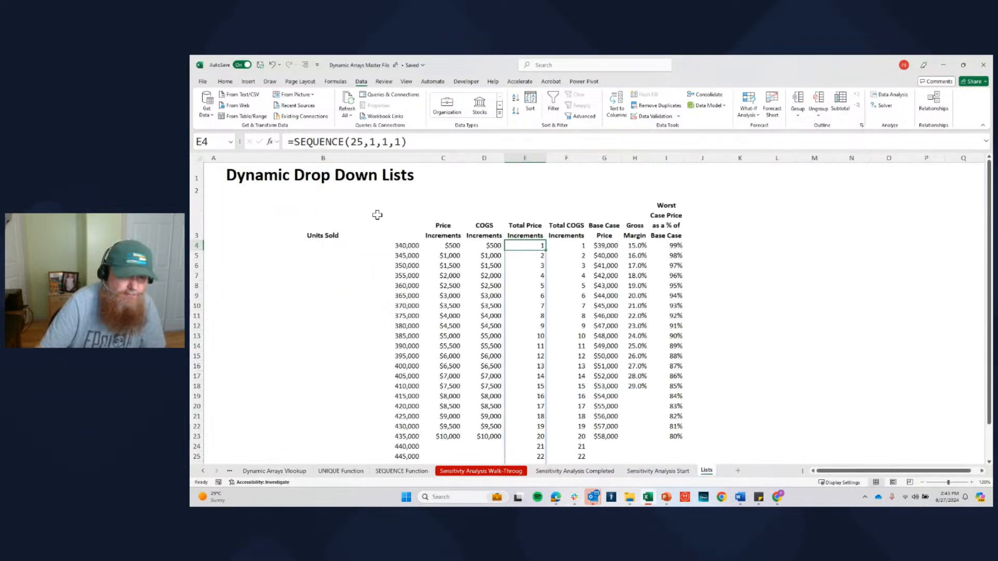
click(407, 247)
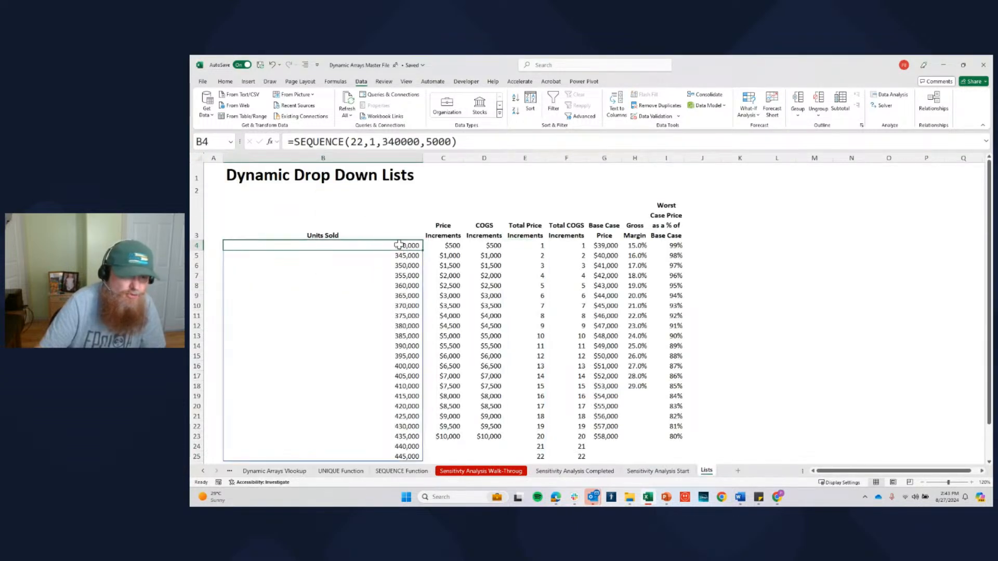
click(363, 141)
key(BackSpace)
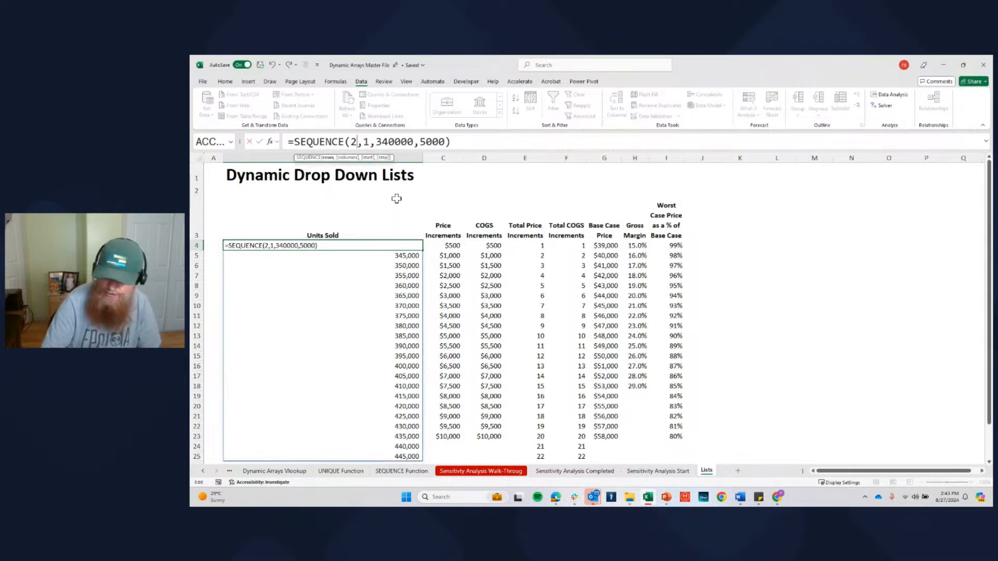
text(0)
key(ctrl+Return)
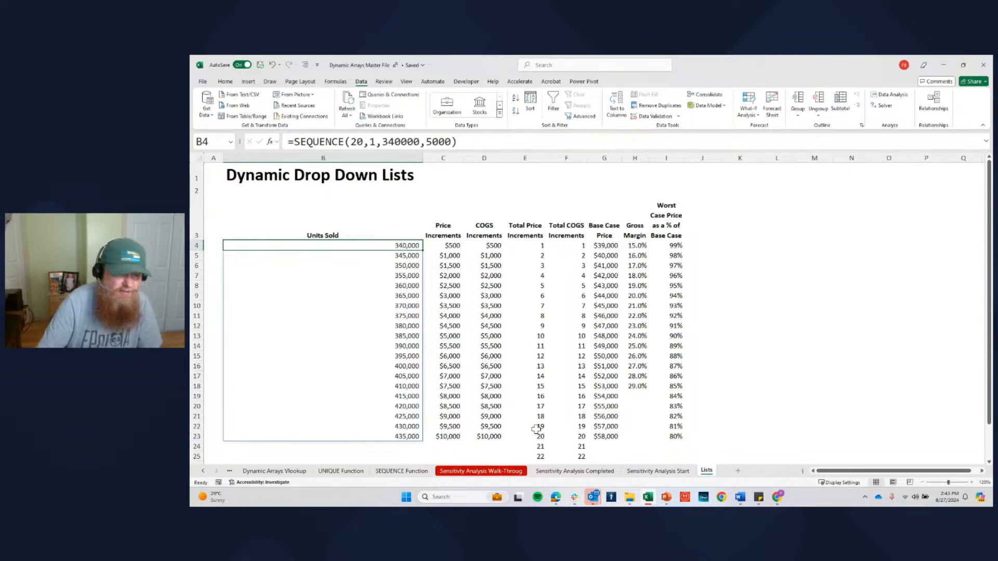
Choose 435,000, the last entry of the Units Sold drop-down list, on the Sensitivity Analysis Start sheet
click(655, 472)
click(363, 186)
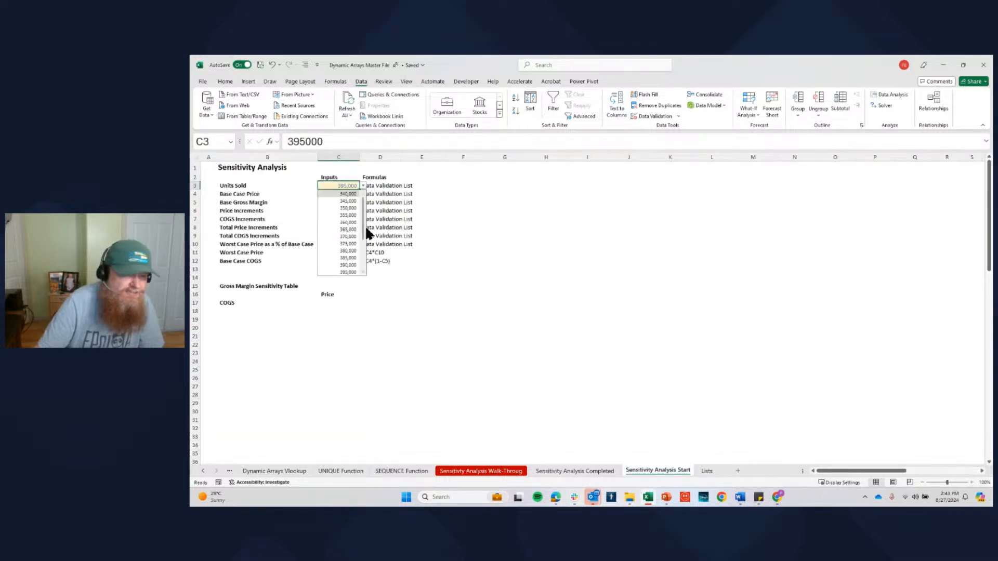
scroll(365, 250, down, 3)
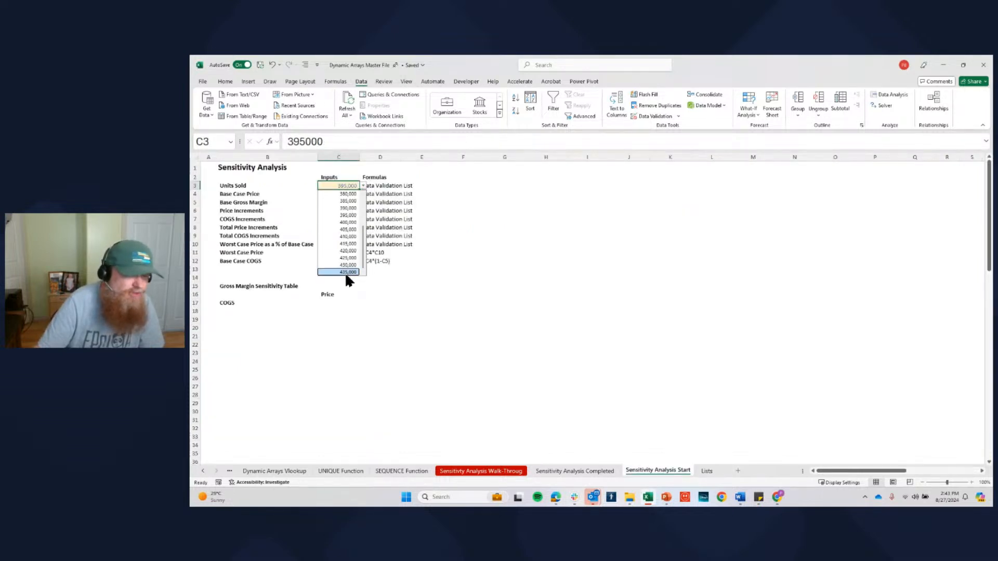
click(348, 272)
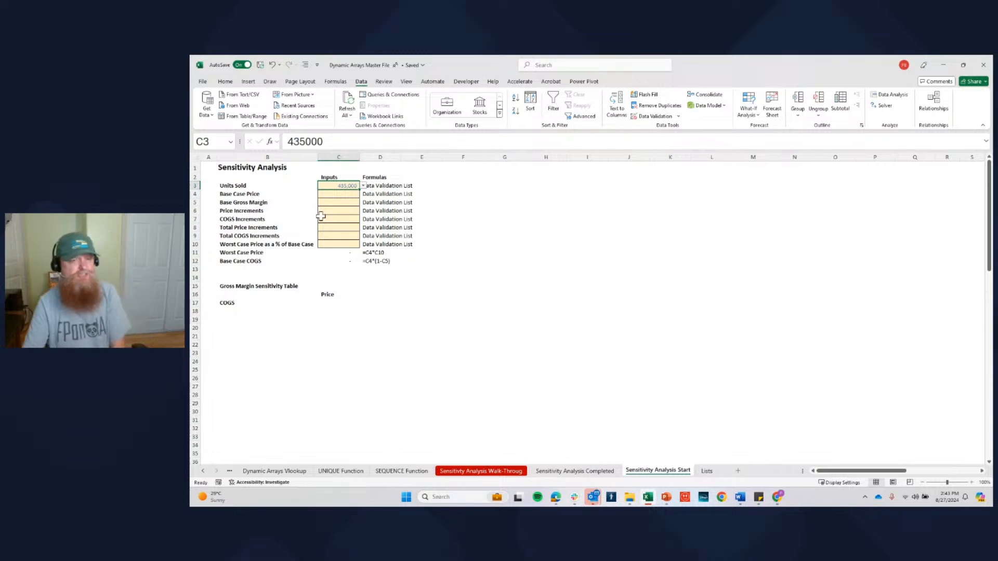
Copy the inputs and formula notes in C3:D12 of Sensitivity Analysis Completed to C3 on Sensitivity Analysis Start
click(567, 472)
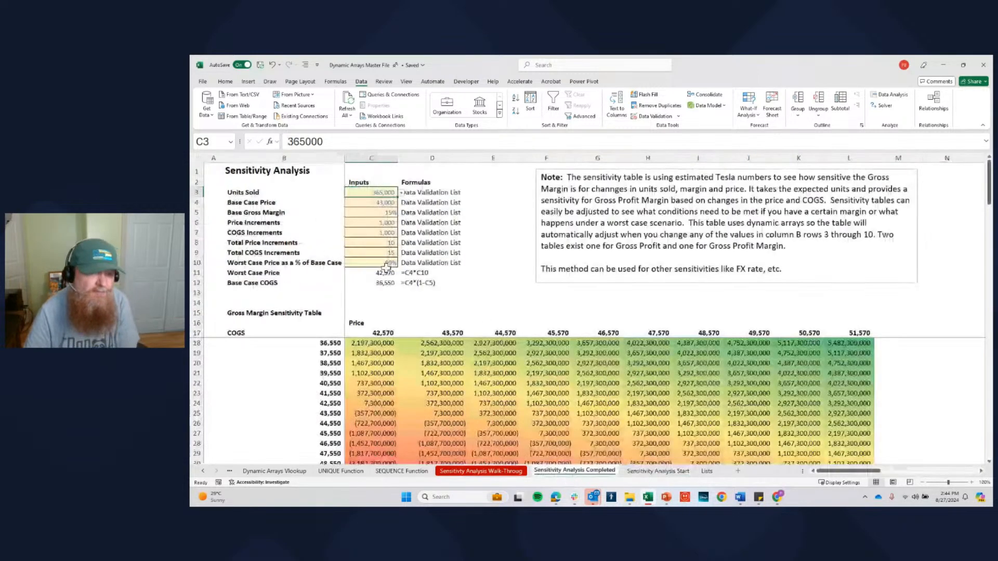
drag(383, 205, 433, 285)
key(ctrl+c)
click(641, 470)
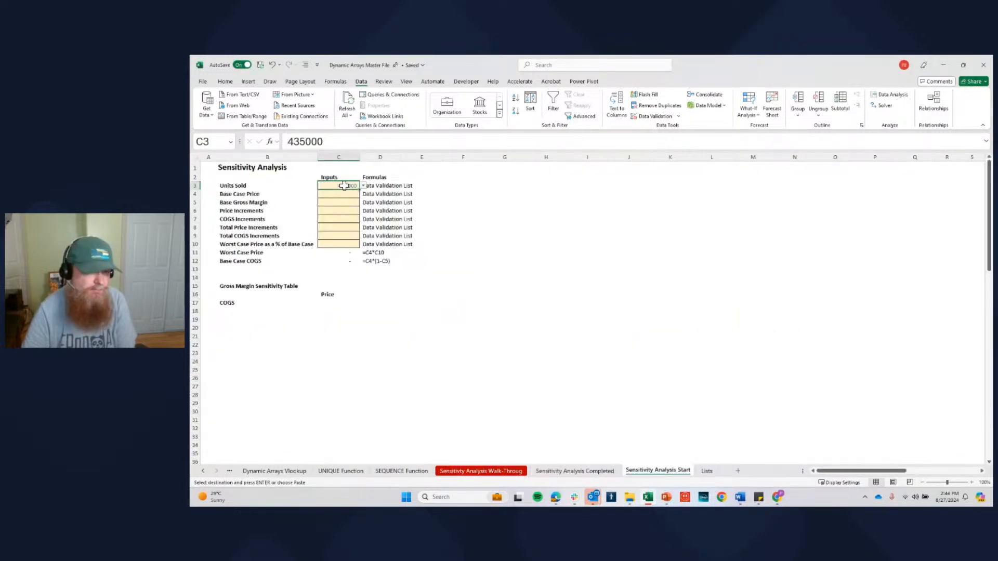
key(ctrl+v)
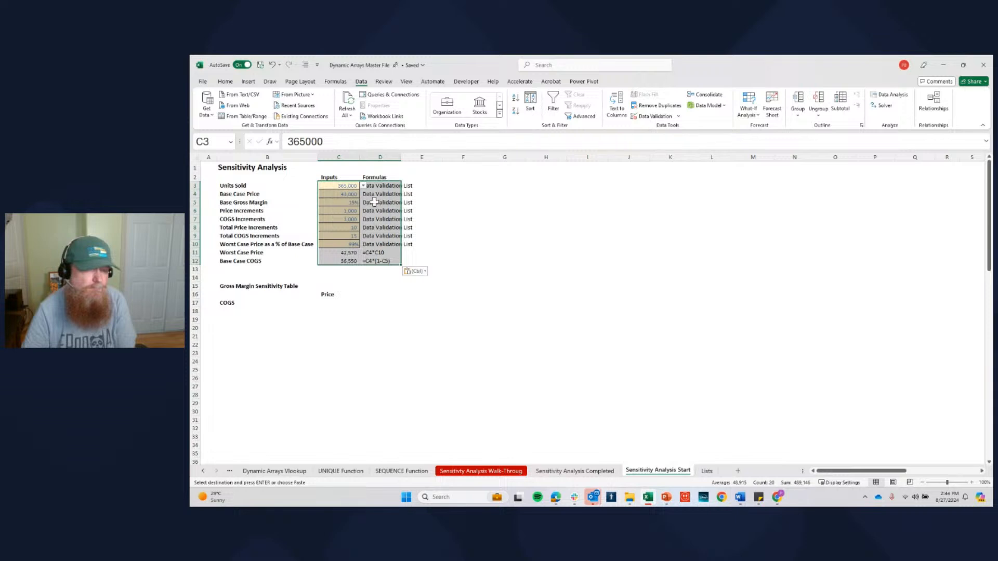
Review the Worst Case Price formula in C11 and set Worst Case Price as a % of Base Case to 80%
click(350, 252)
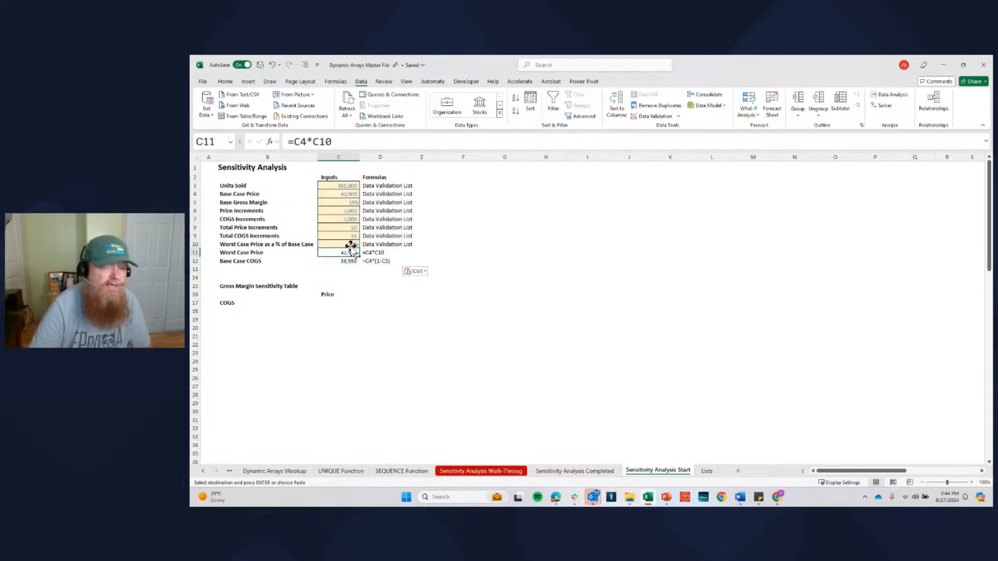
click(312, 143)
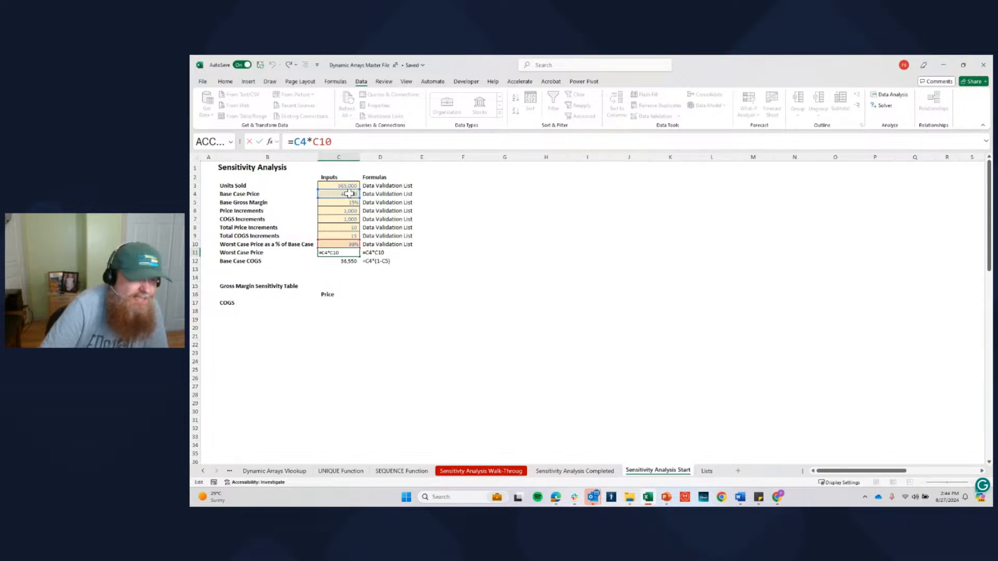
key(ctrl+Return)
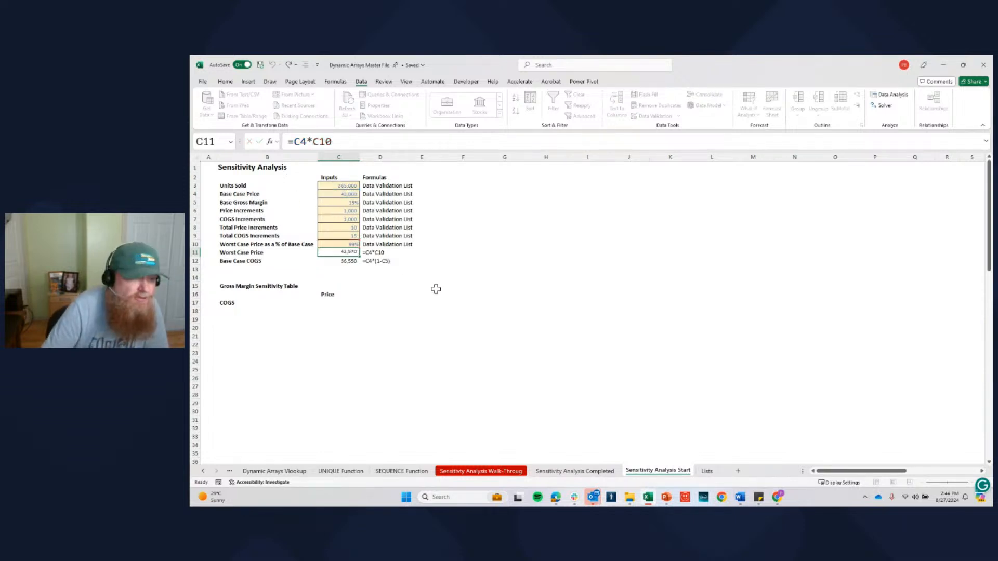
click(349, 242)
click(363, 244)
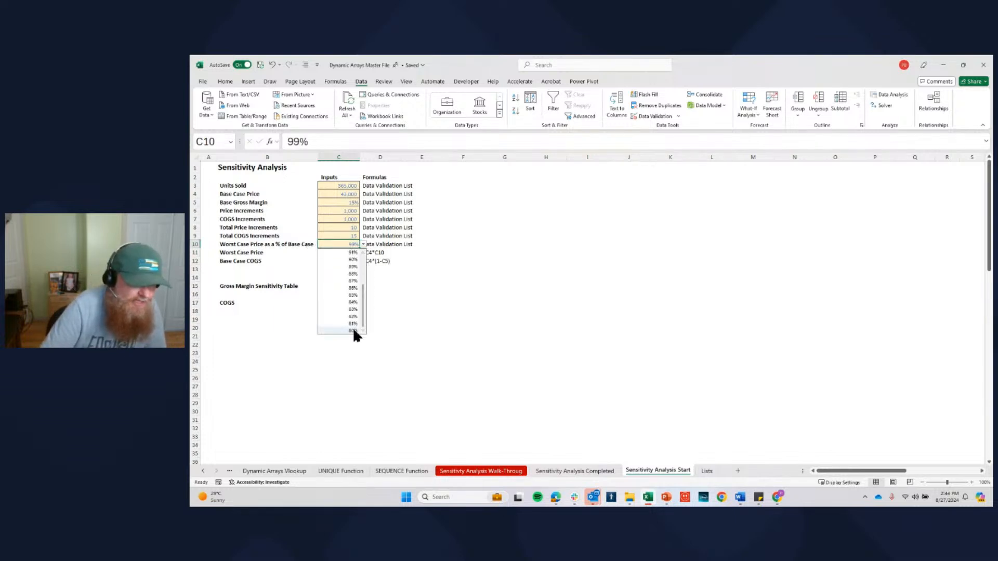
click(353, 330)
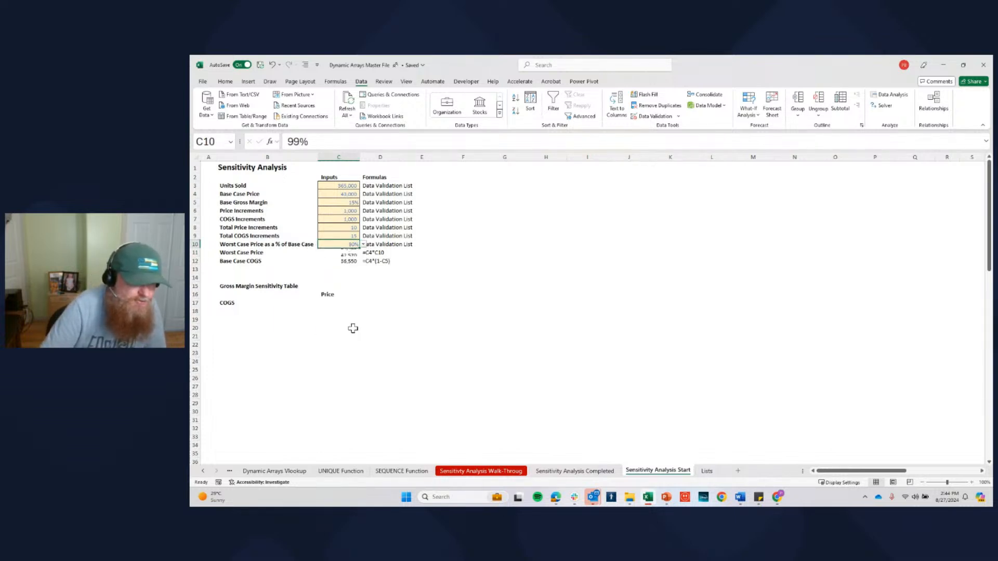
Examine which cells the Base Case COGS formula in C12 references
click(350, 262)
click(313, 142)
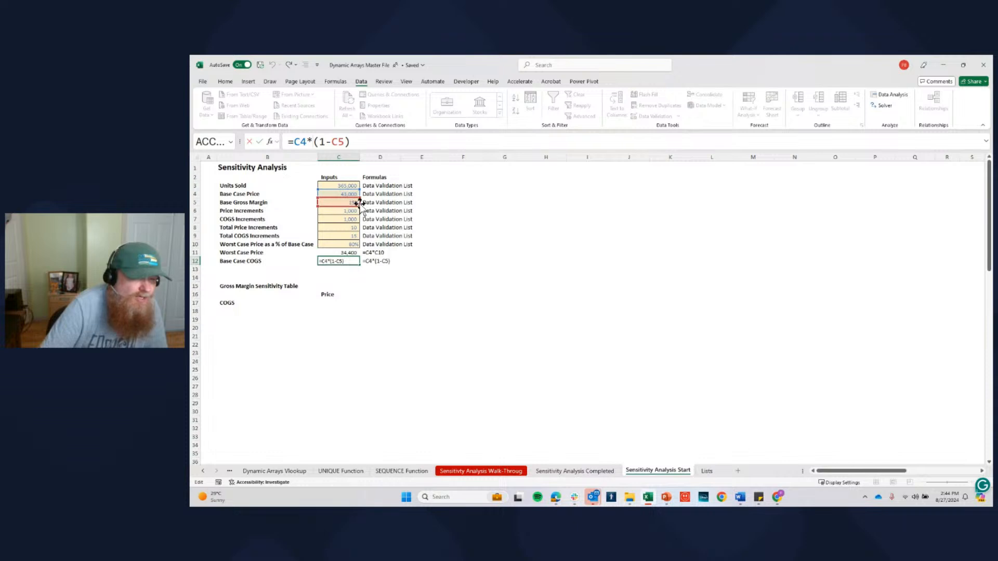
key(Escape)
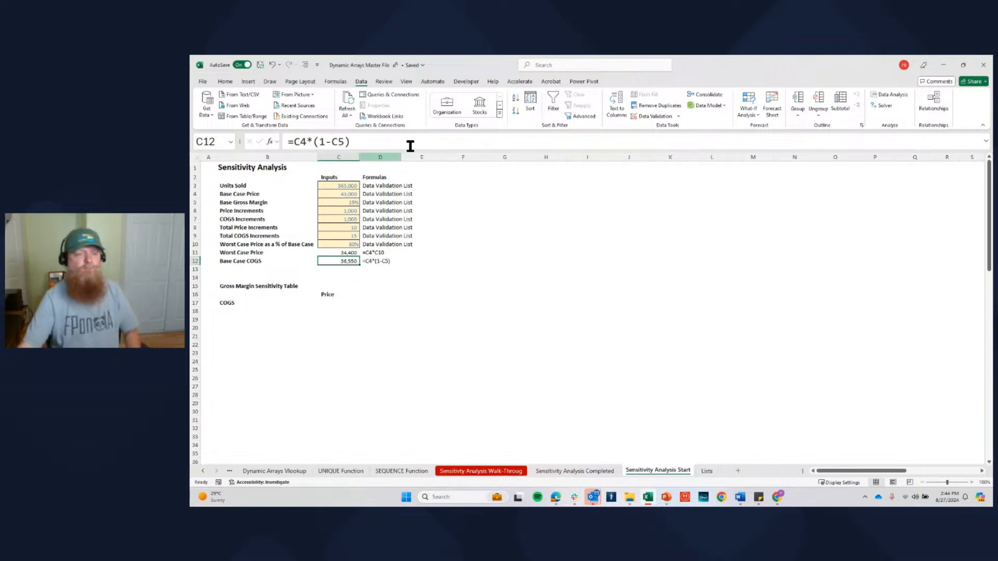
Examine the SEQUENCE formula behind the price header row in C17 of the Sensitivity Analysis Completed sheet
click(332, 304)
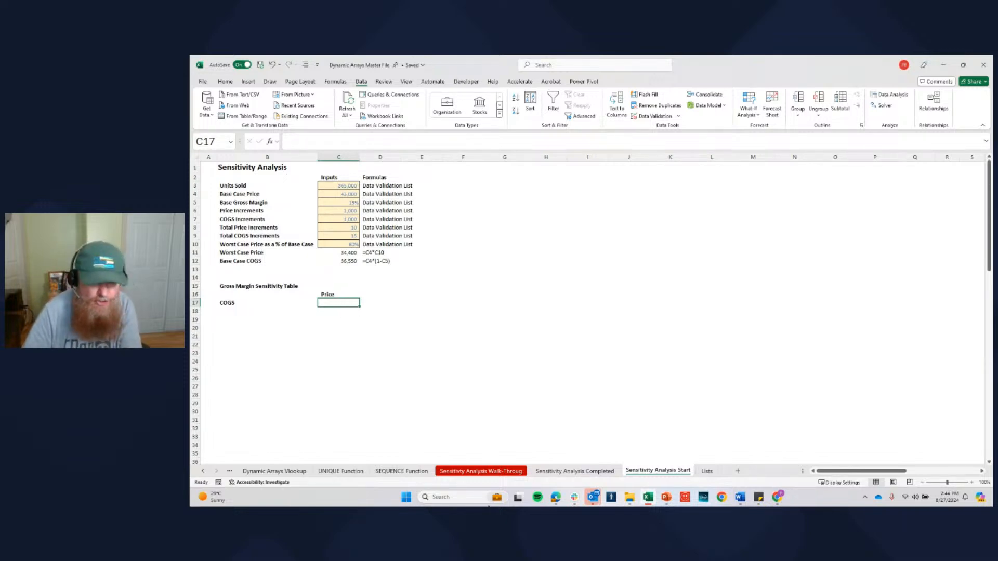
click(574, 471)
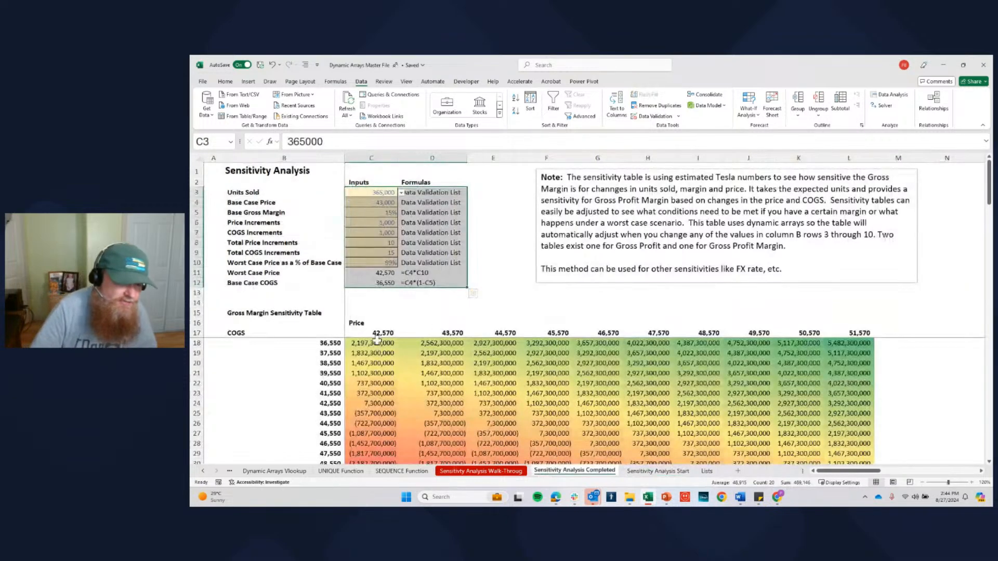
click(377, 333)
click(366, 141)
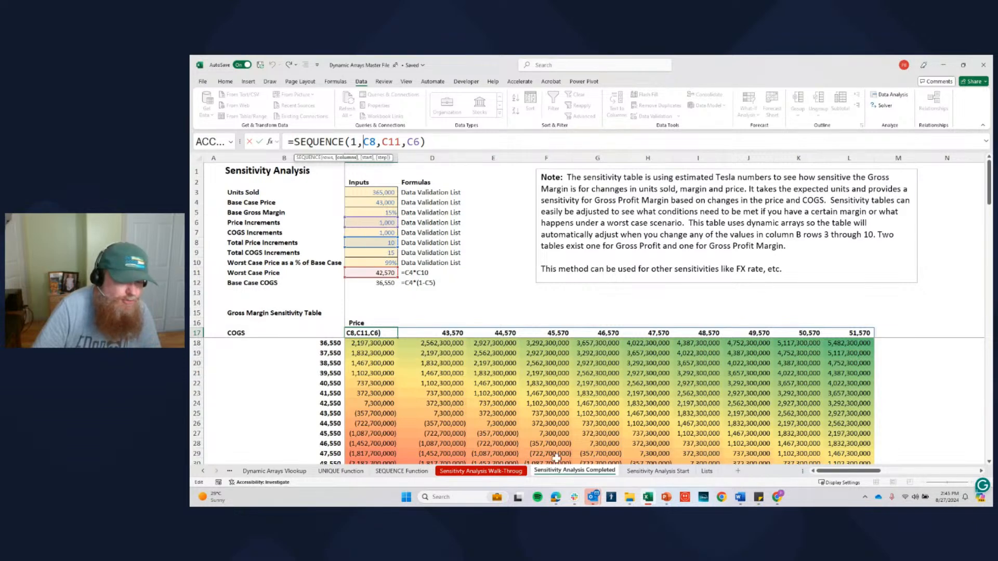
click(647, 471)
click(337, 303)
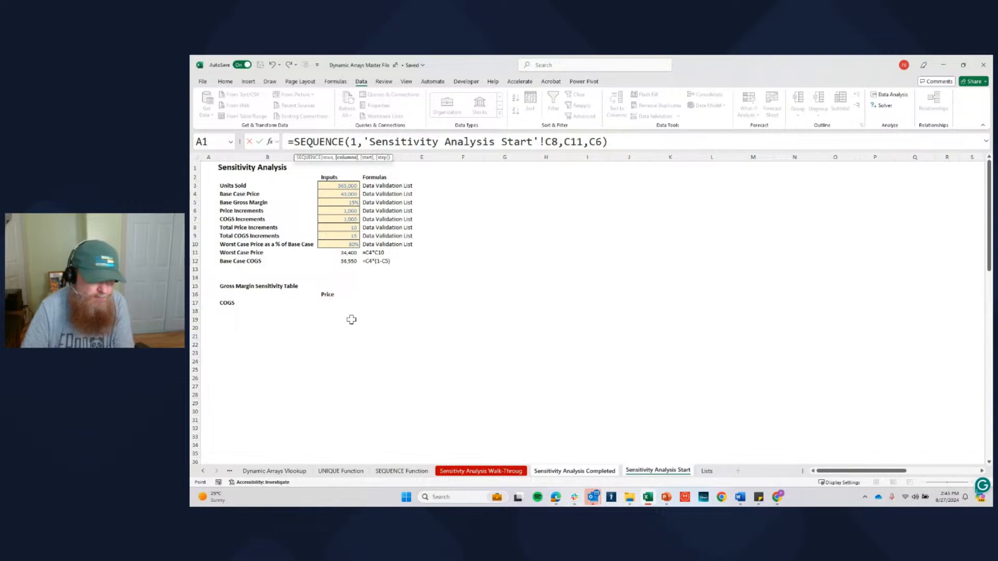
key(Escape)
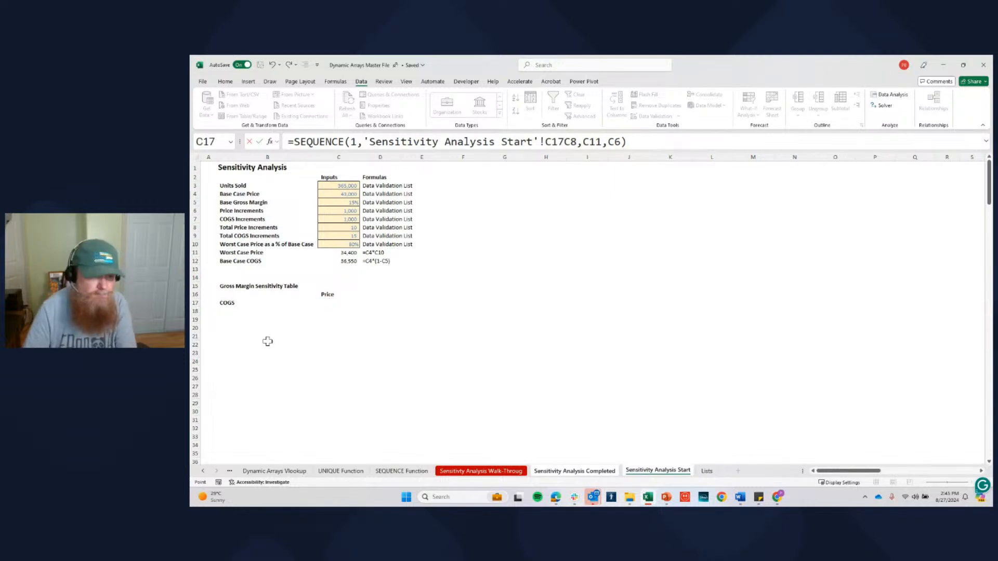
Build the price header row on Sensitivity Analysis Start by entering =SEQUENCE(1,C8,C11,C6) in C17
click(574, 471)
click(673, 471)
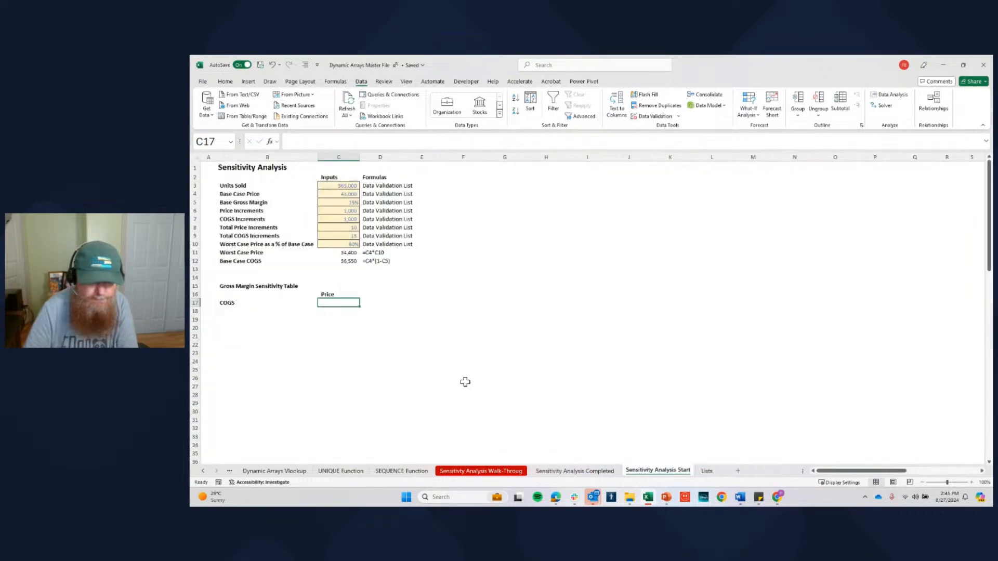
text(=)
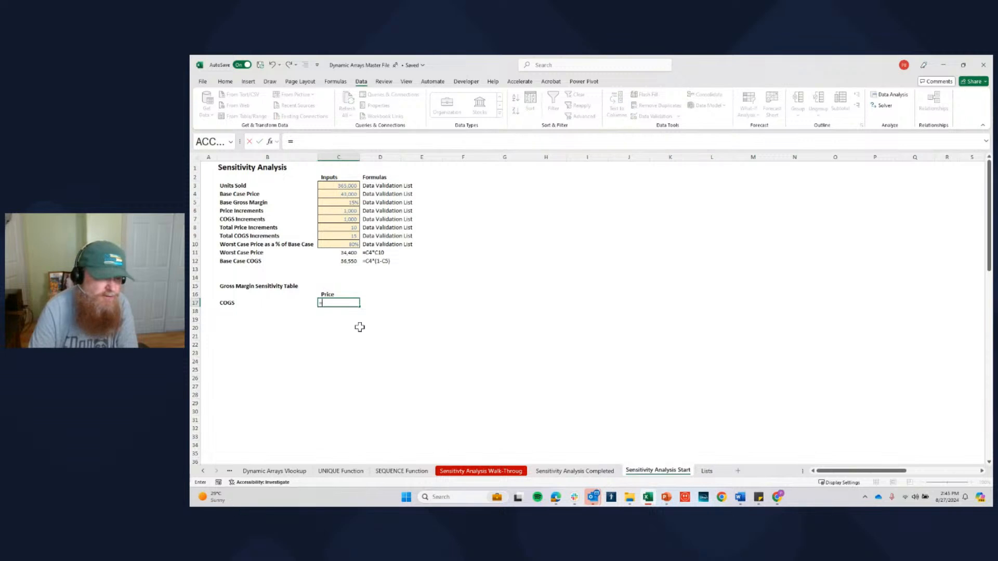
text(sequence(1,)
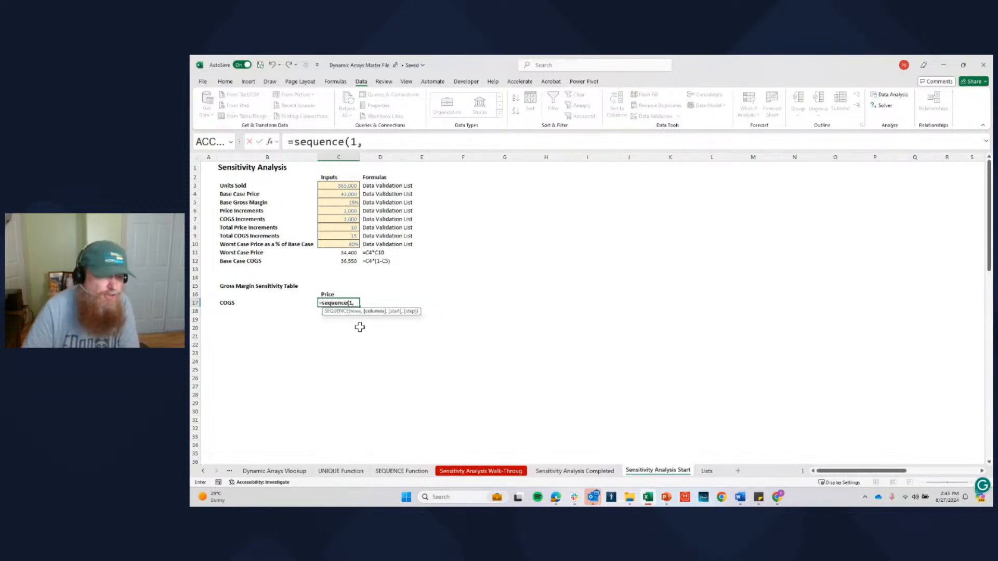
click(340, 227)
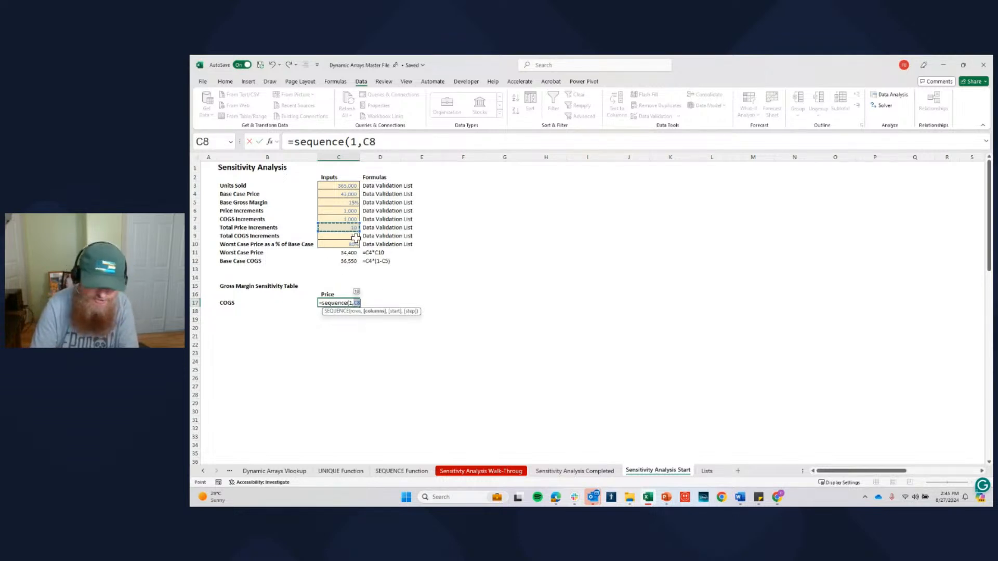
text(,)
click(347, 253)
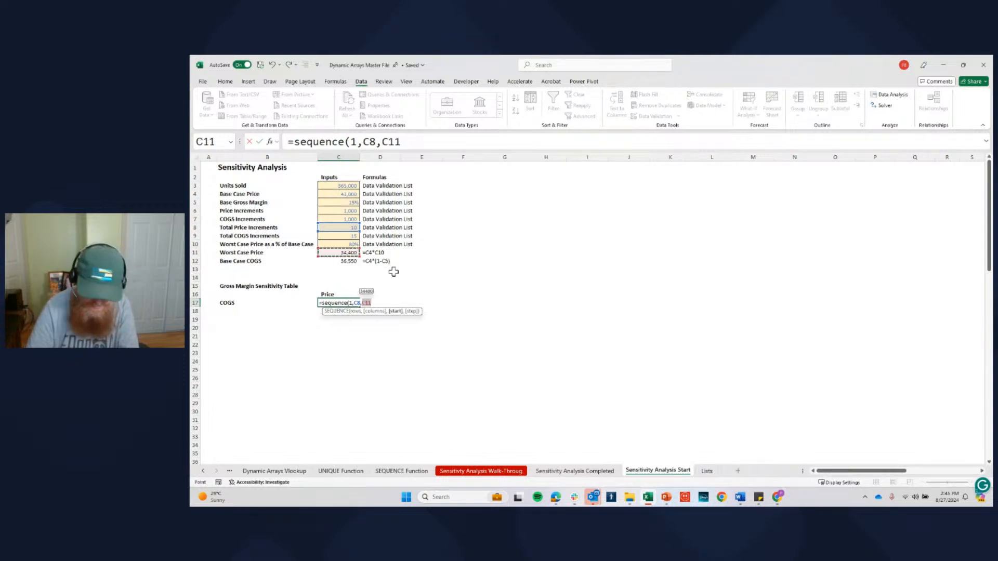
text(,)
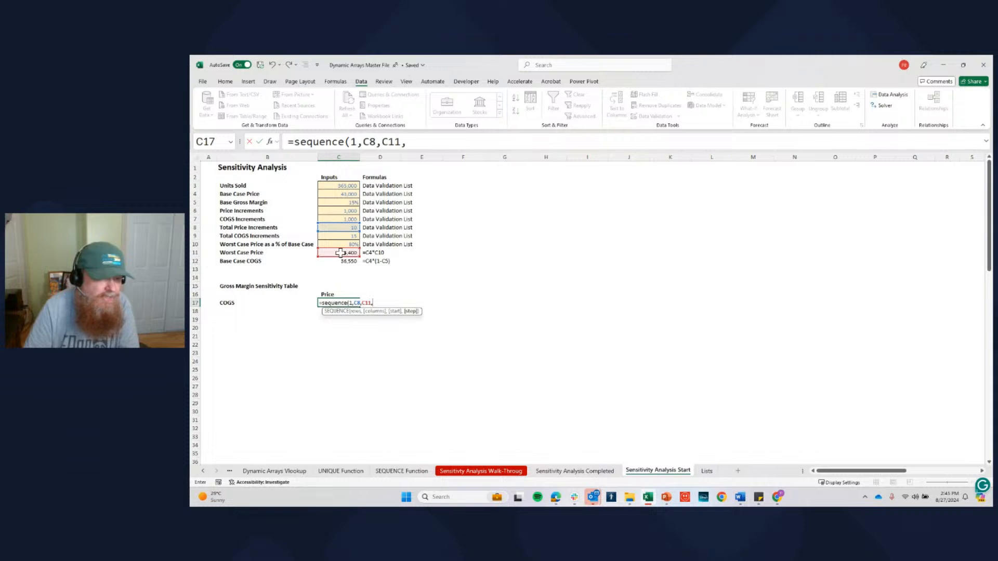
click(340, 212)
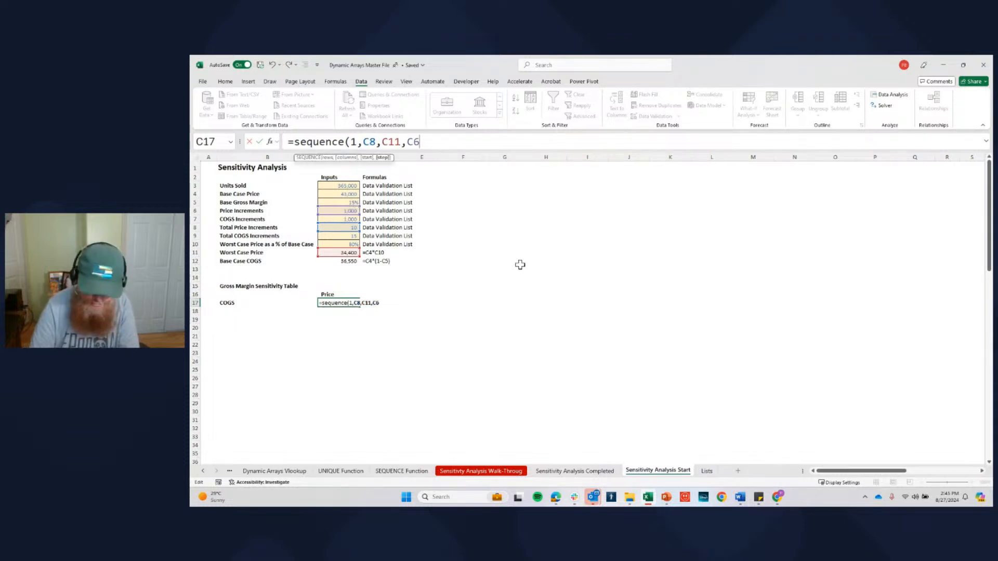
text())
key(ctrl+Return)
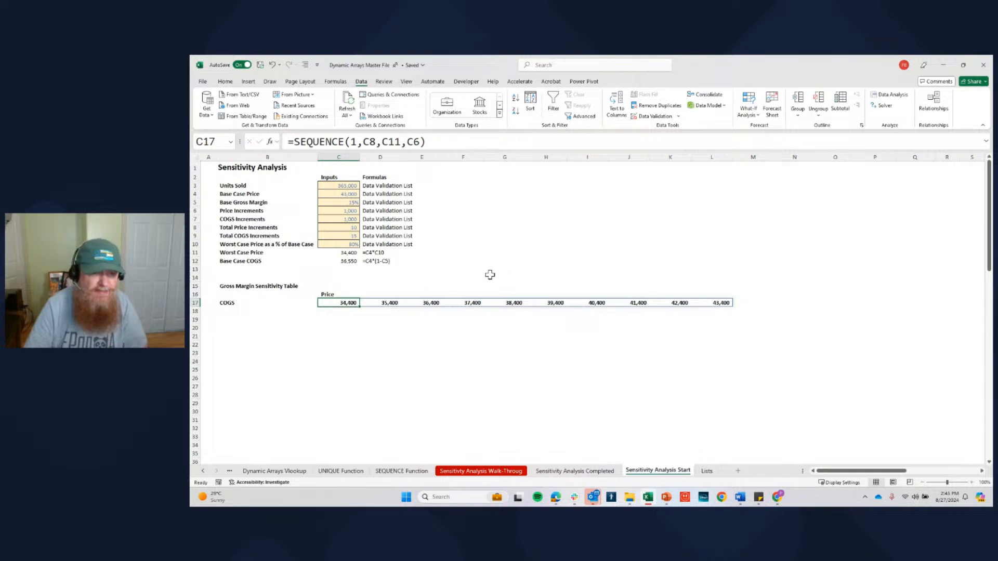
Set Total Price Increments in C8 to 5 from its validation list
click(354, 228)
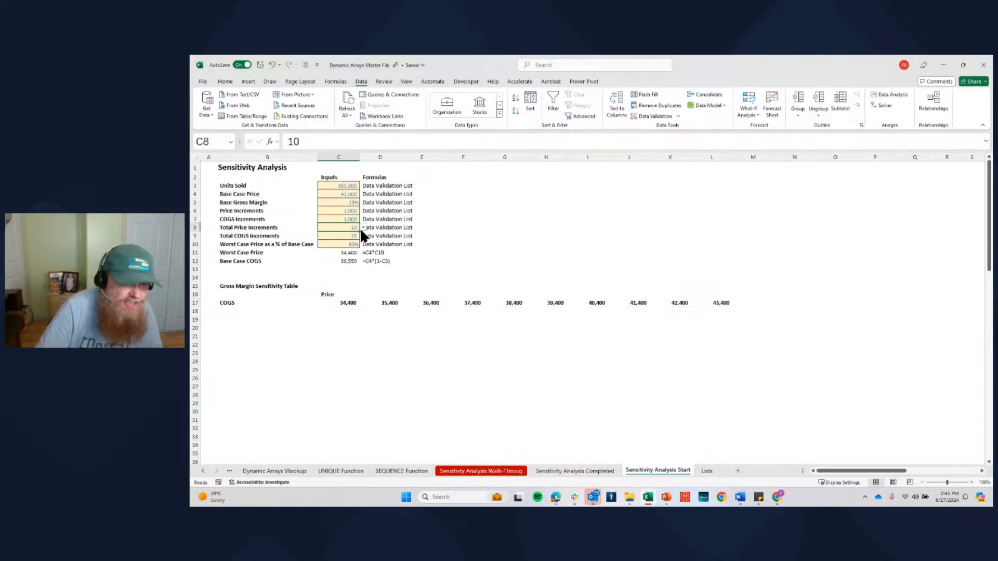
click(362, 229)
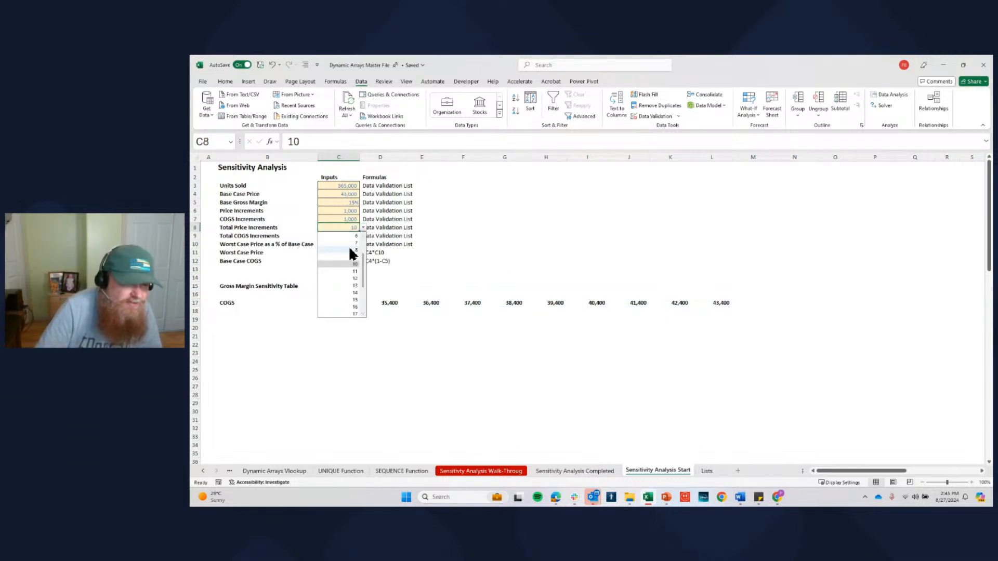
scroll(359, 240, up, 1)
click(355, 236)
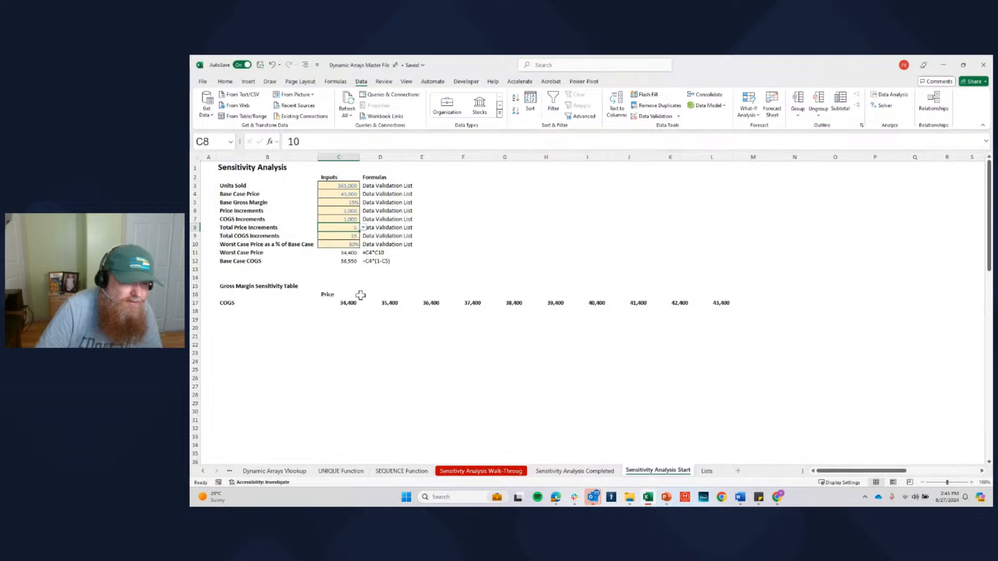
Build the COGS header column by entering =SEQUENCE(C9,1,C12,C7) in B18
click(252, 304)
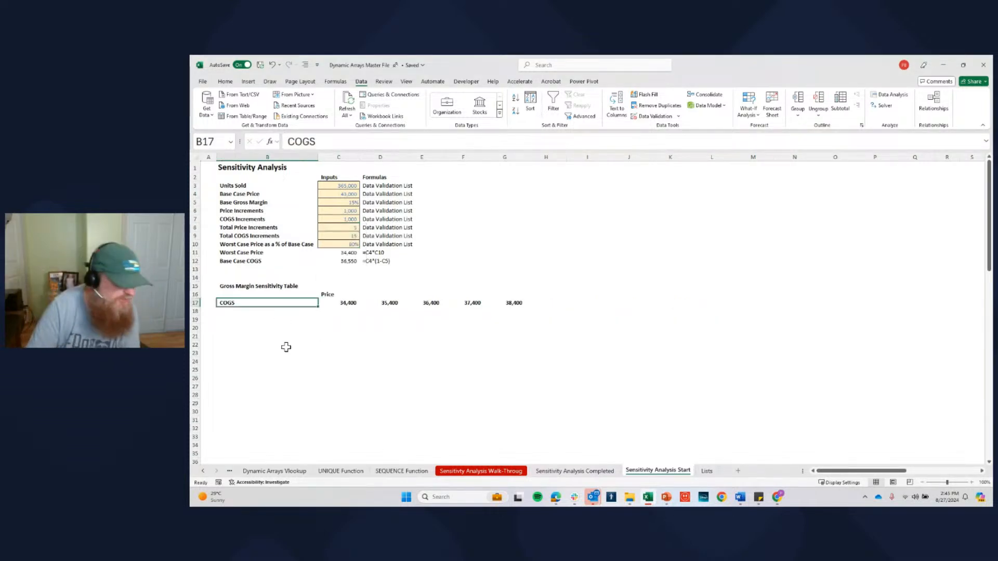
key(Return)
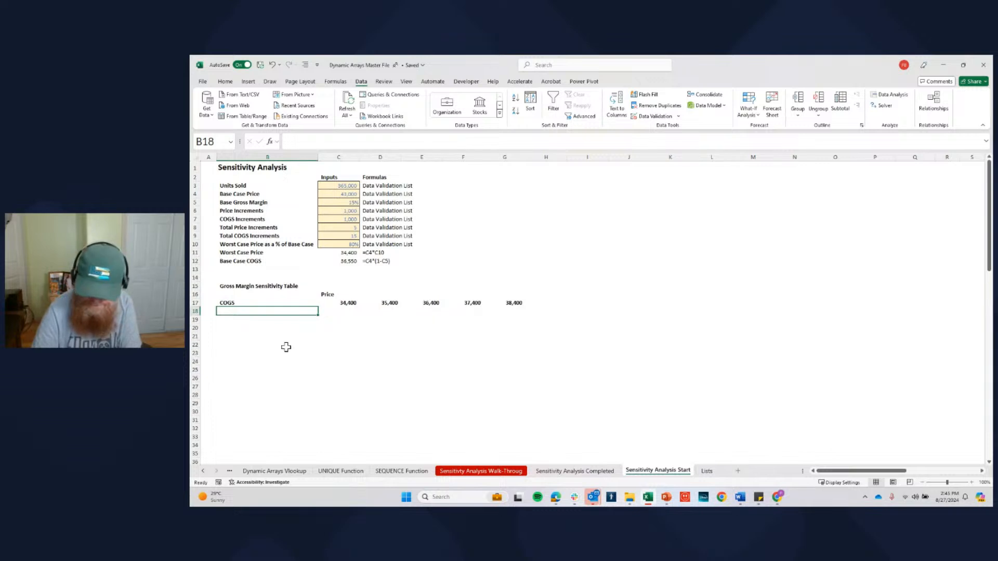
text(=se)
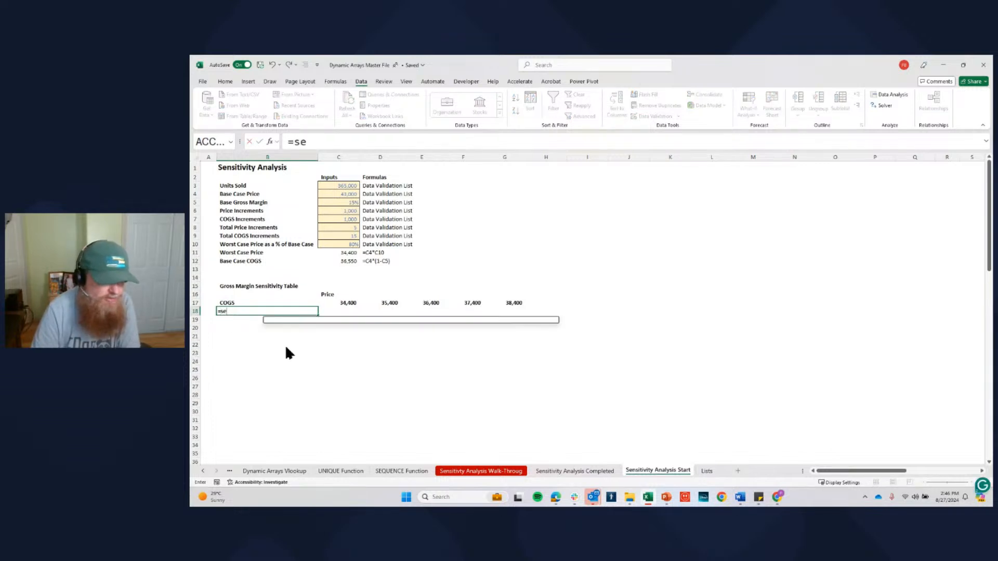
text(quence()
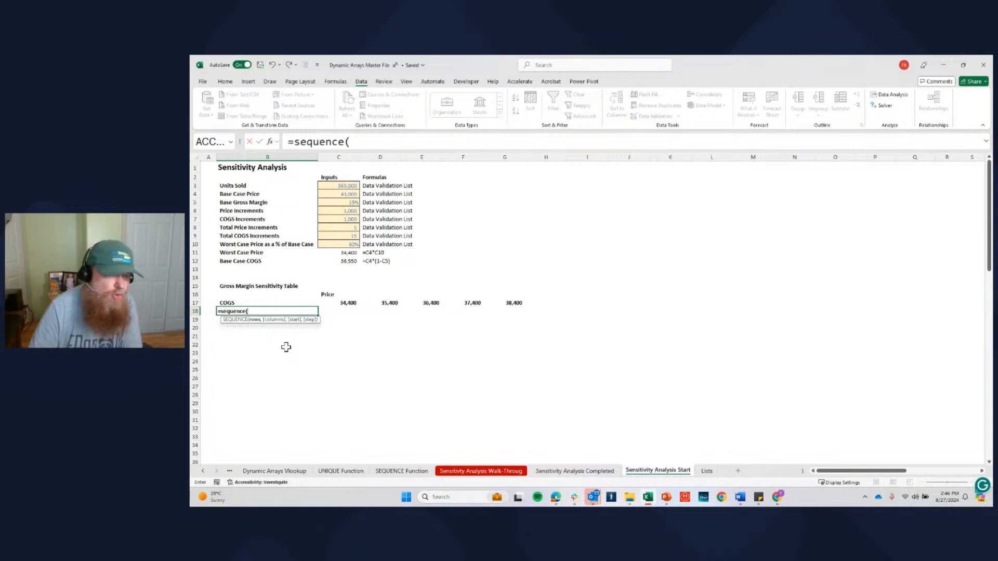
click(349, 237)
text(,)
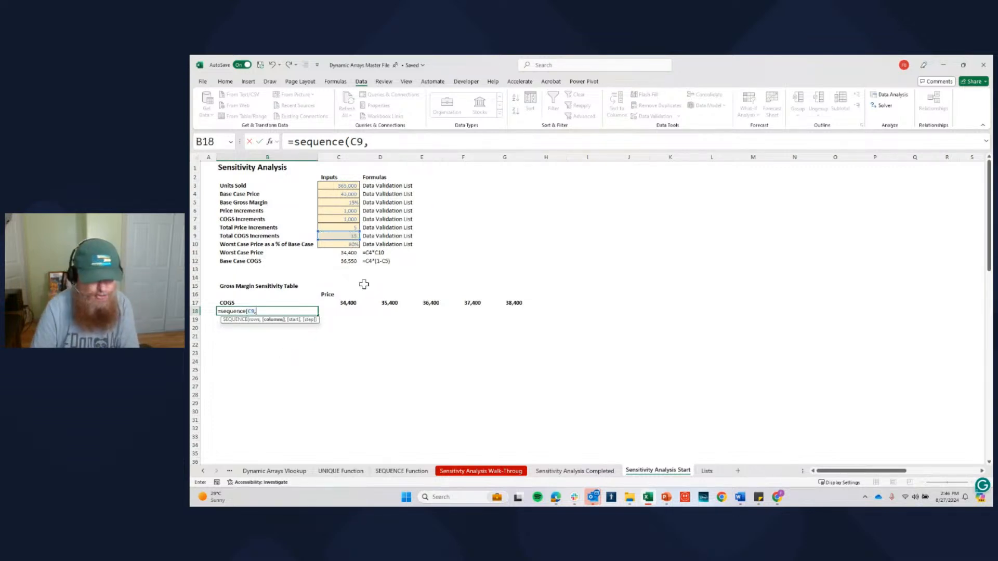
text(1,)
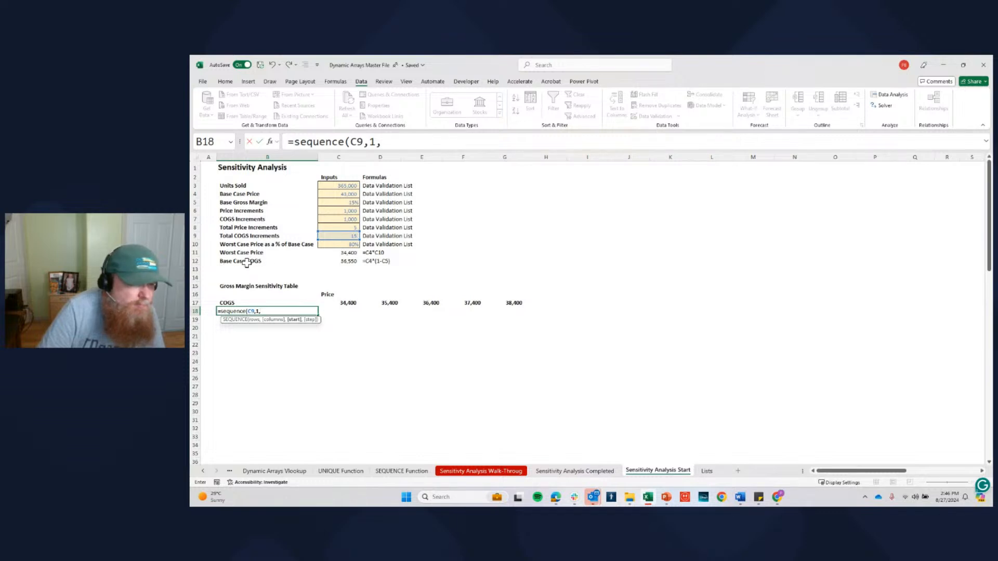
click(346, 260)
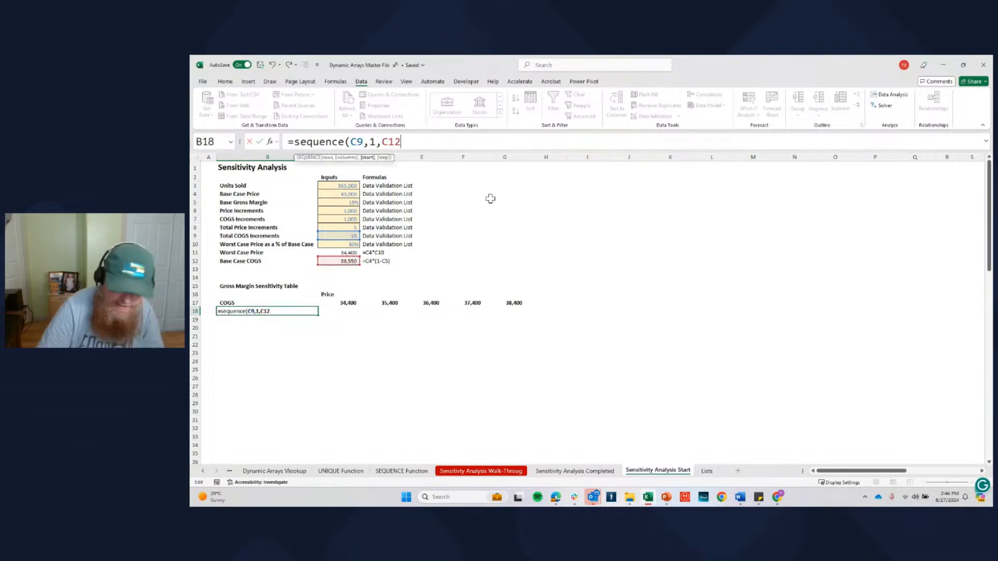
text(,)
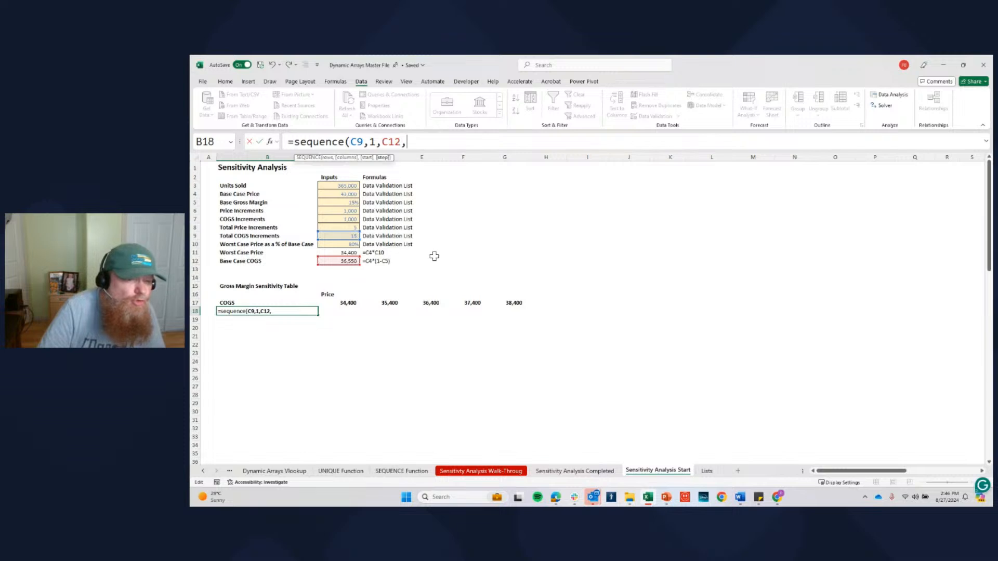
click(343, 219)
click(447, 139)
text())
key(ctrl+Return)
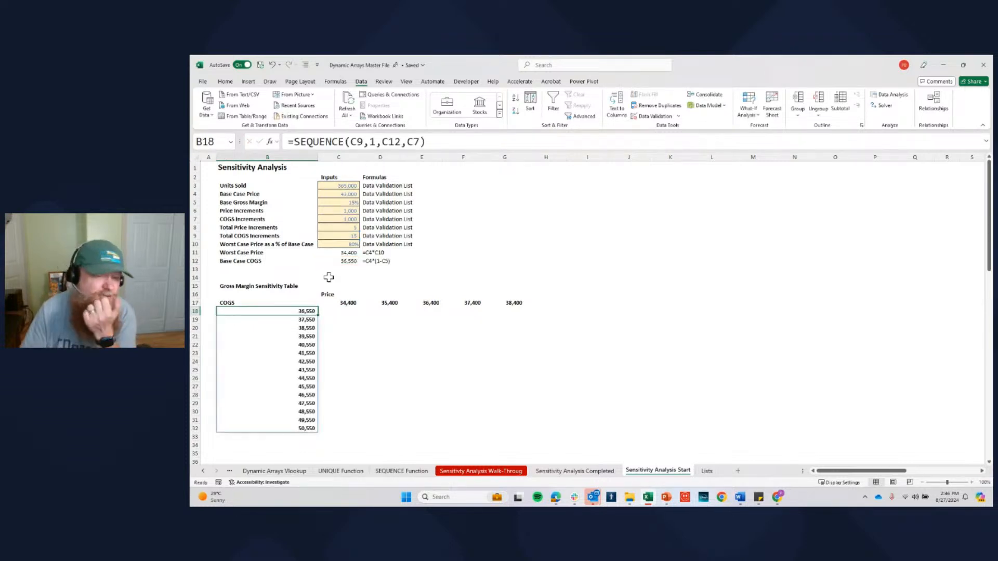
Set Base Gross Margin in C5 to 25% from its validation list
click(340, 304)
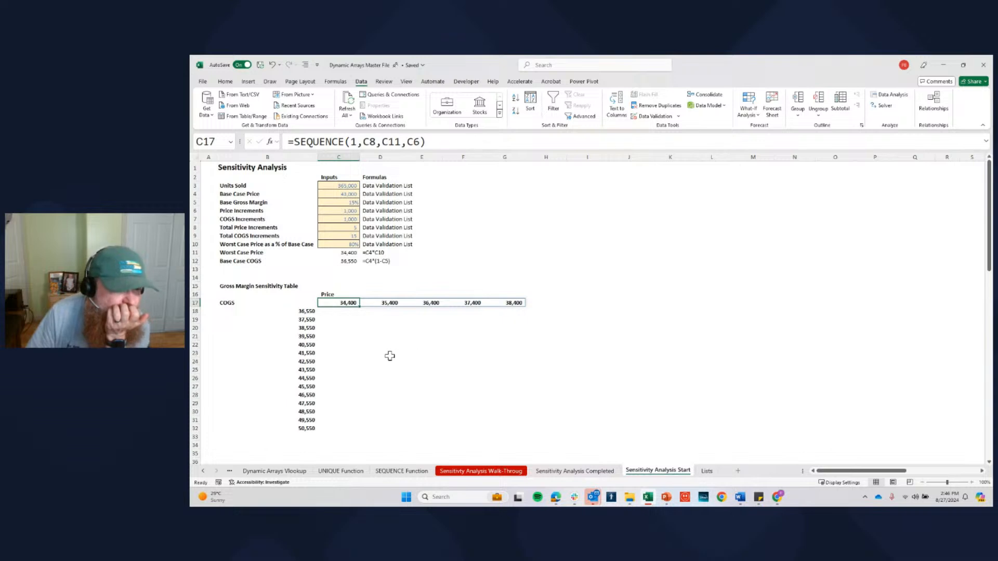
click(355, 203)
click(363, 202)
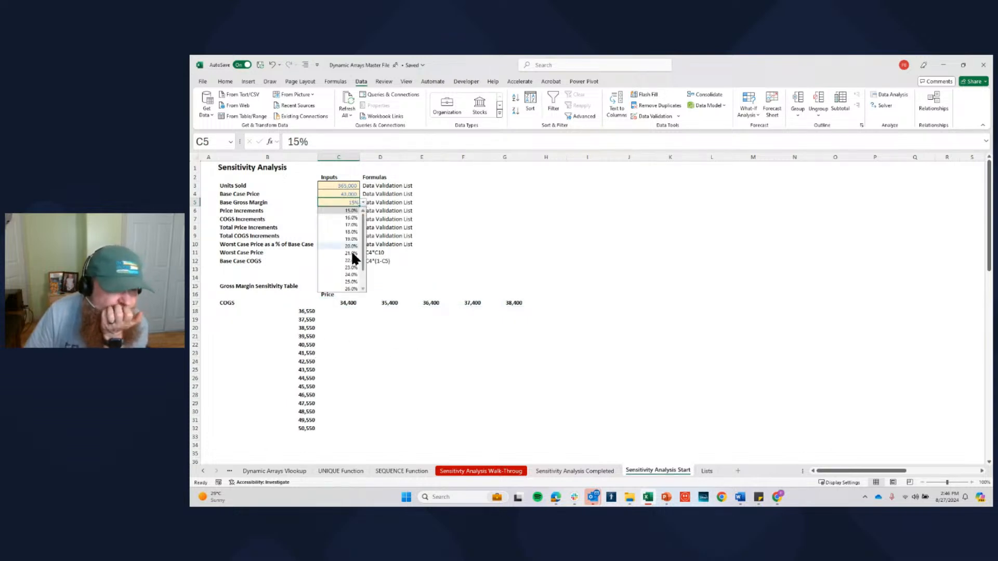
click(349, 283)
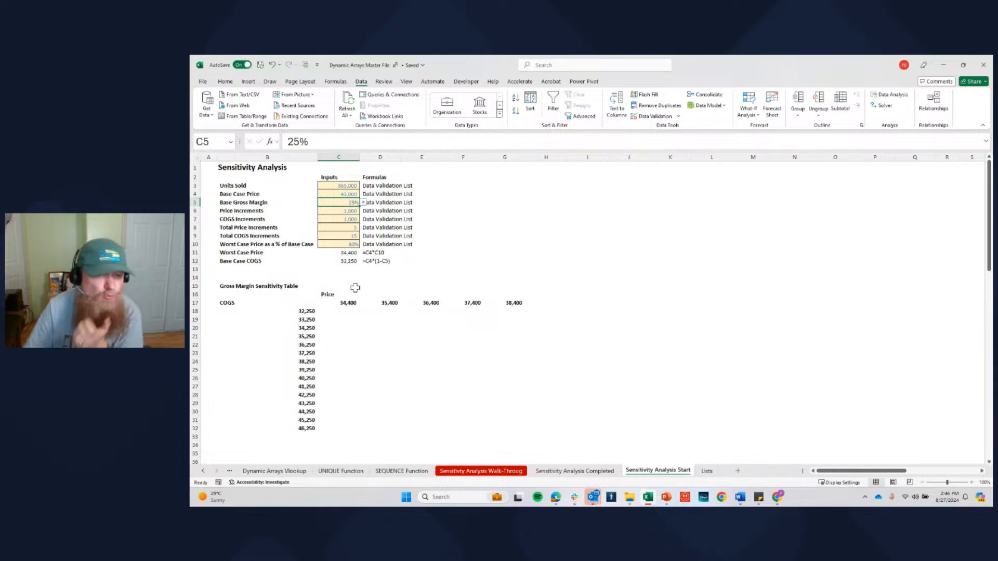
Enter the gross margin formula =C17-B18*C3 in C18, using the first price, first COGS value and Units Sold
drag(314, 312, 296, 429)
drag(338, 302, 526, 305)
click(337, 311)
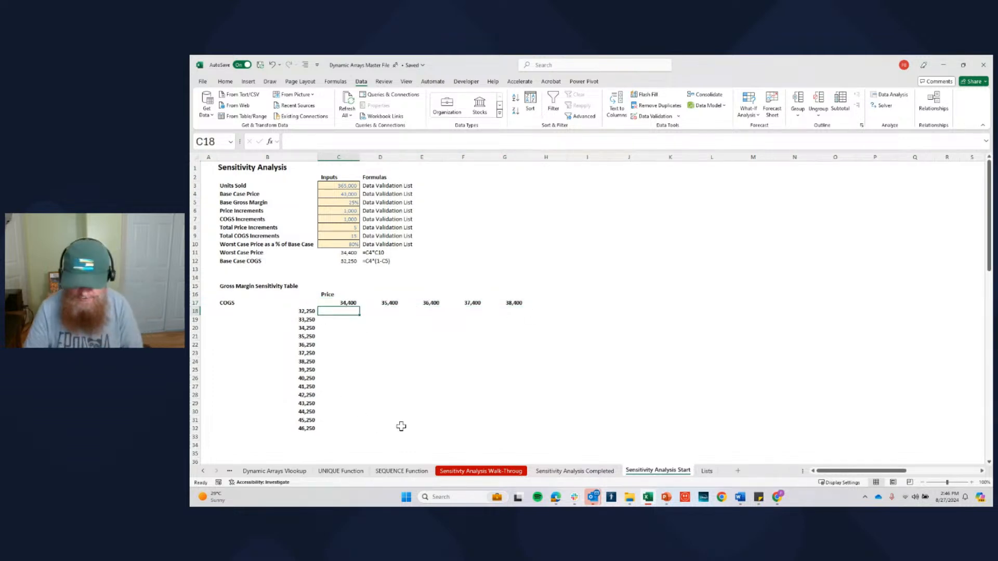
text(=)
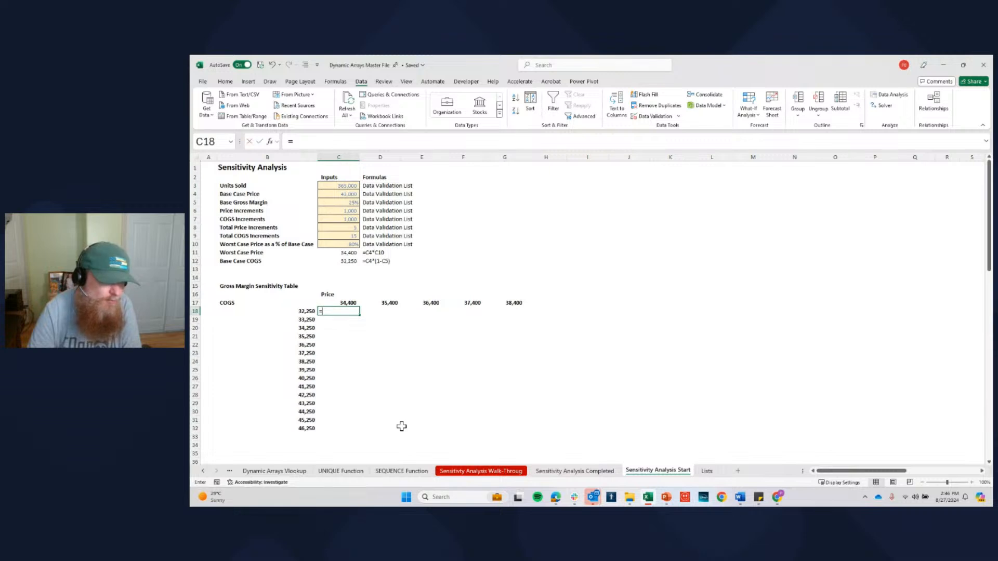
key(Up)
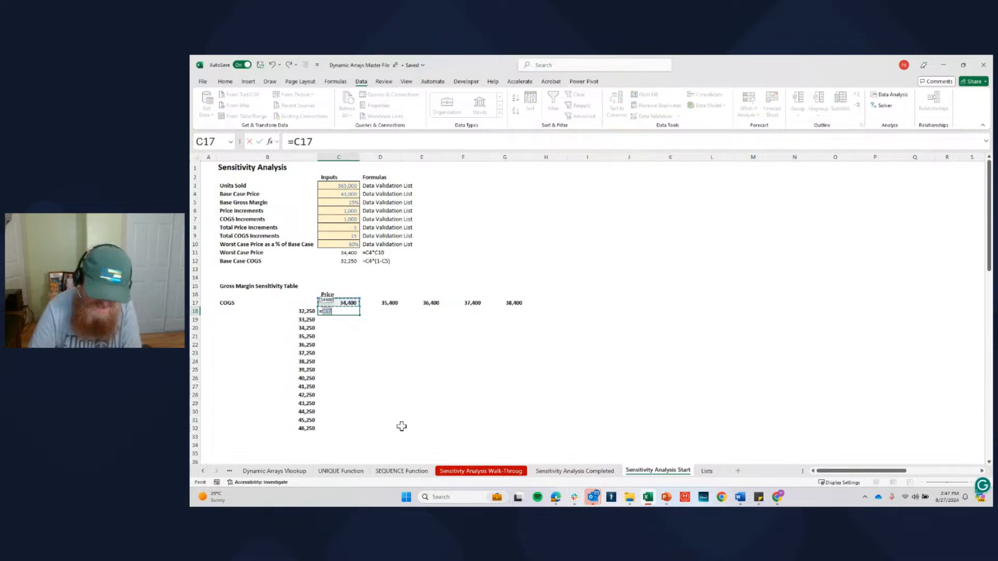
text(-)
key(Left)
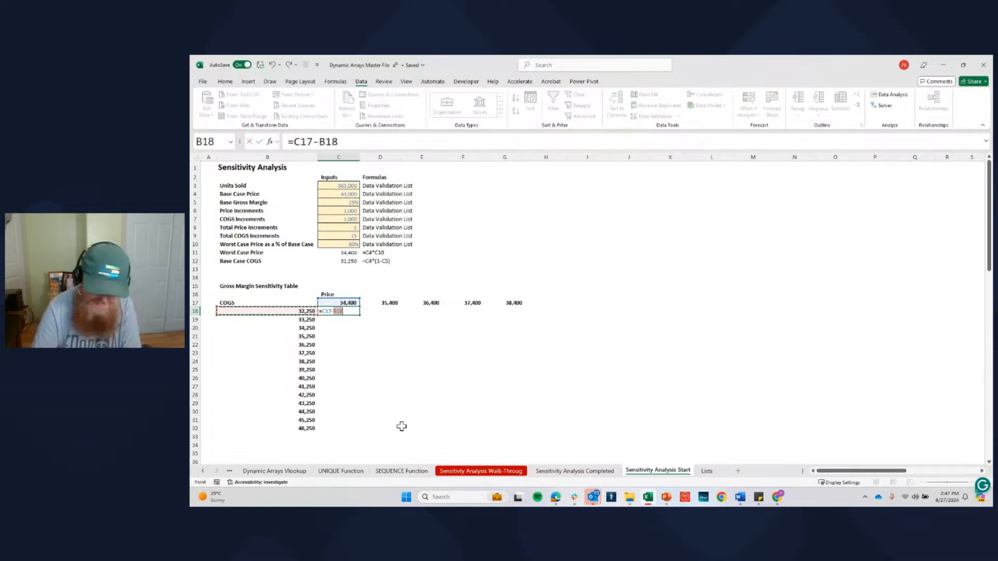
text(*)
click(354, 185)
key(ctrl+Return)
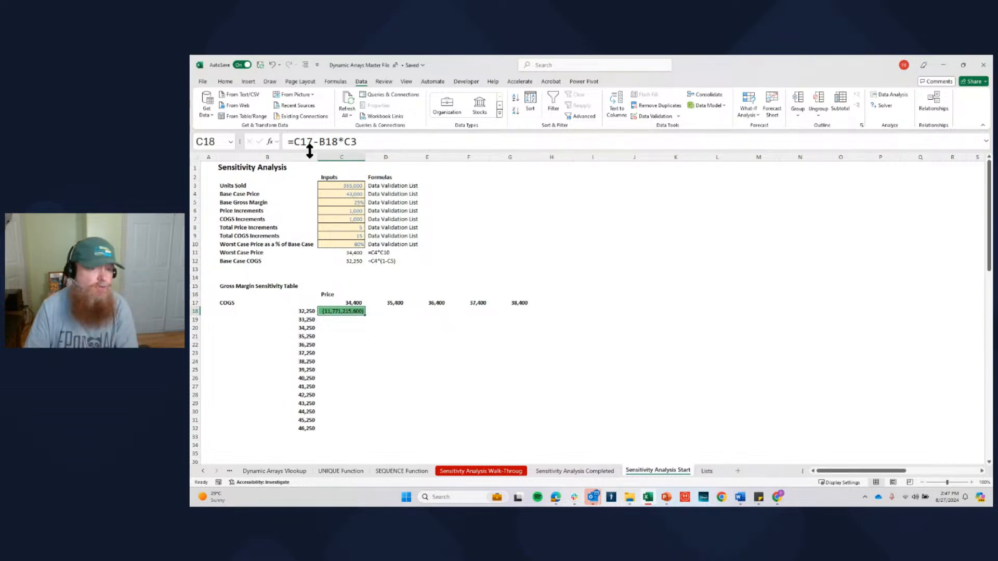
Using the completed sheet's C18 formula as reference, change C18 to the spilling =C17#-B18#*C3 and autofit columns C to H
click(558, 471)
click(382, 343)
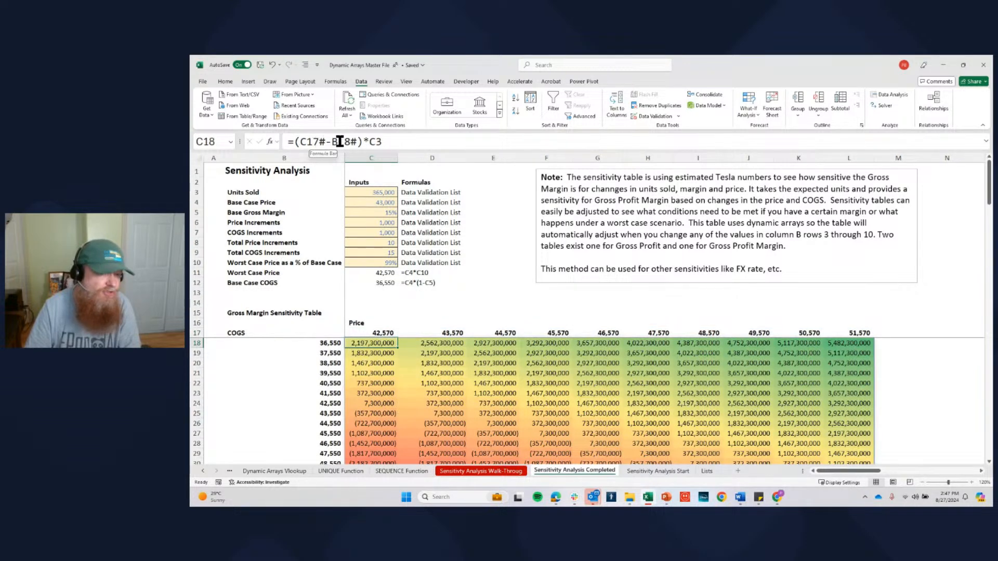
click(658, 471)
click(311, 140)
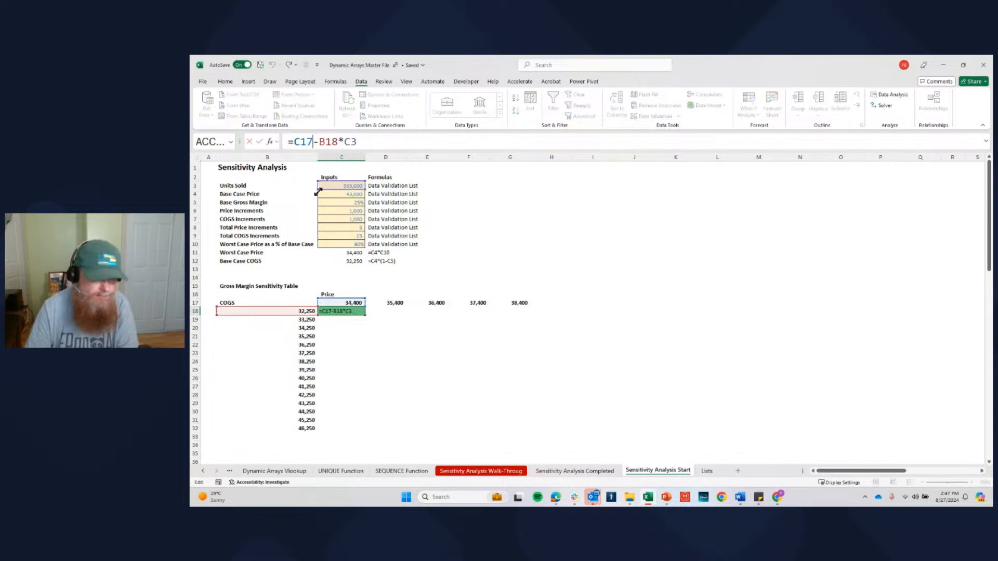
text(#-B18)
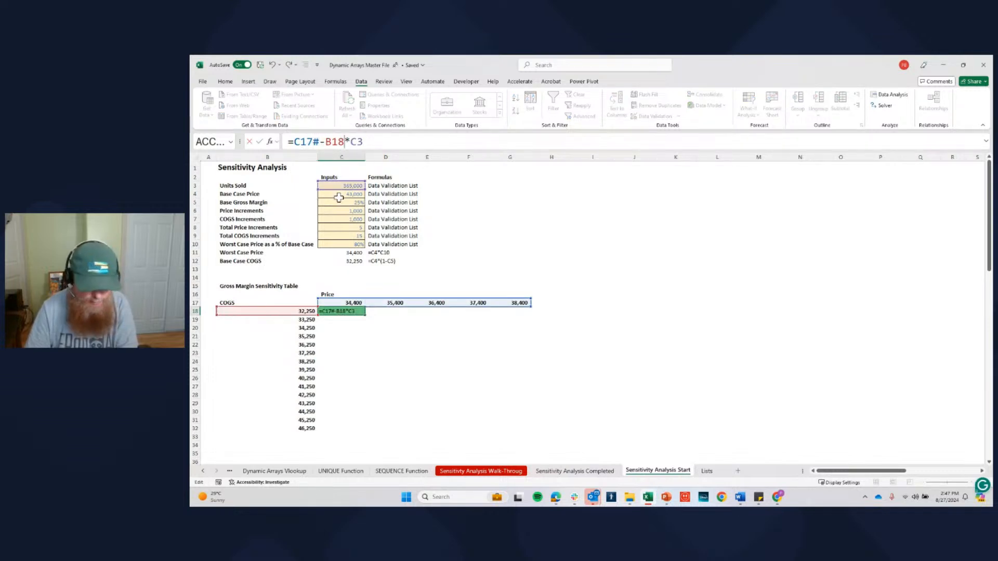
text(#)
key(ctrl+Return)
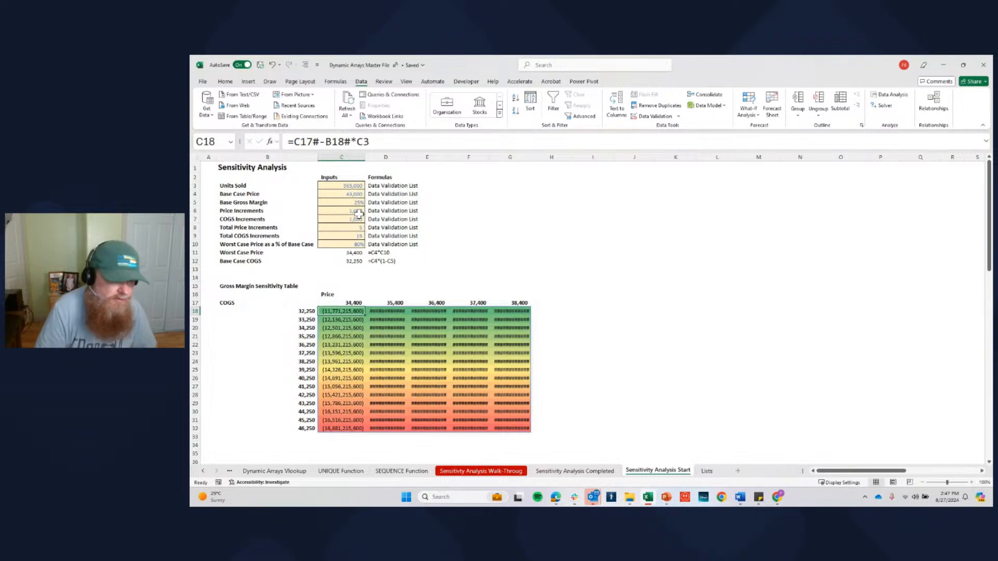
drag(347, 157, 529, 170)
double_click(531, 157)
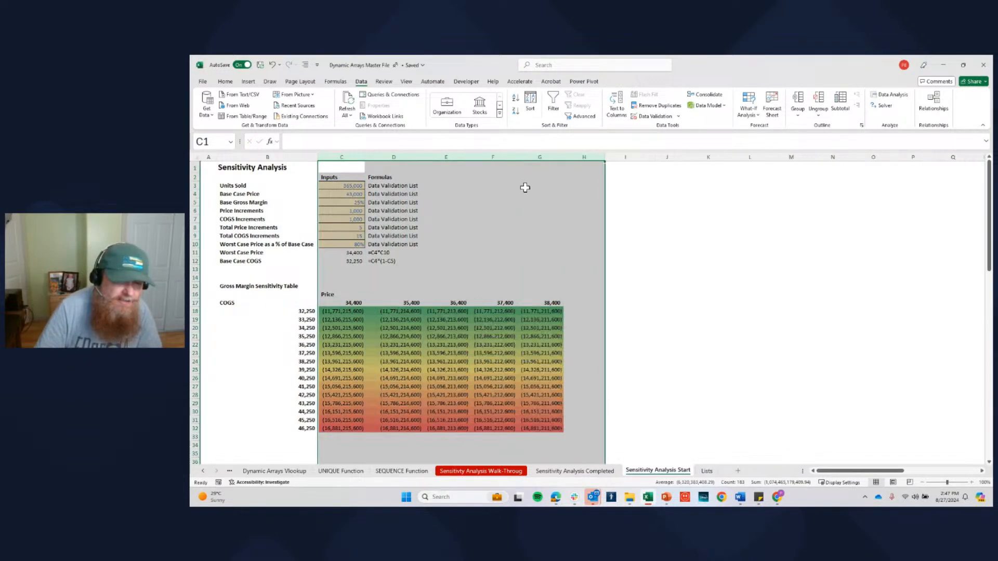
Inspect the conditional formatting rules applied to the sensitivity table range C18:J32 in the Rules Manager
drag(350, 307, 668, 416)
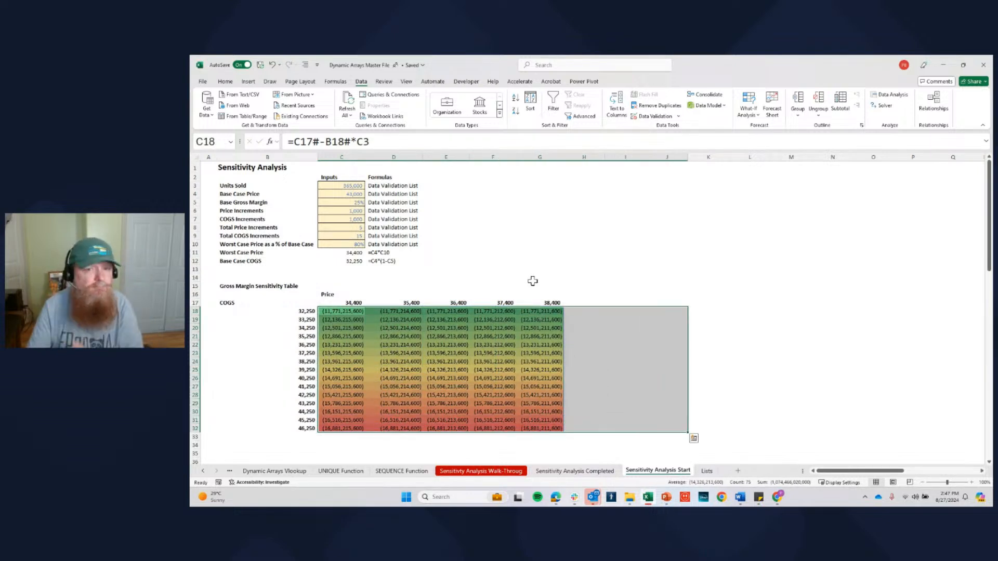
click(229, 82)
click(530, 94)
click(502, 221)
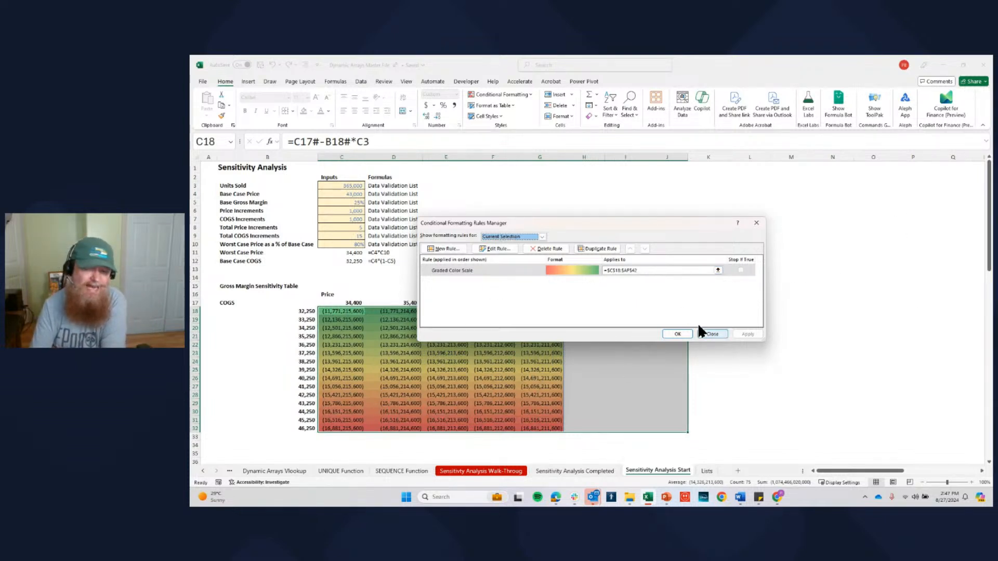
Close the Rules Manager and set Total Price Increments in C8 to 25 from its validation list
click(715, 335)
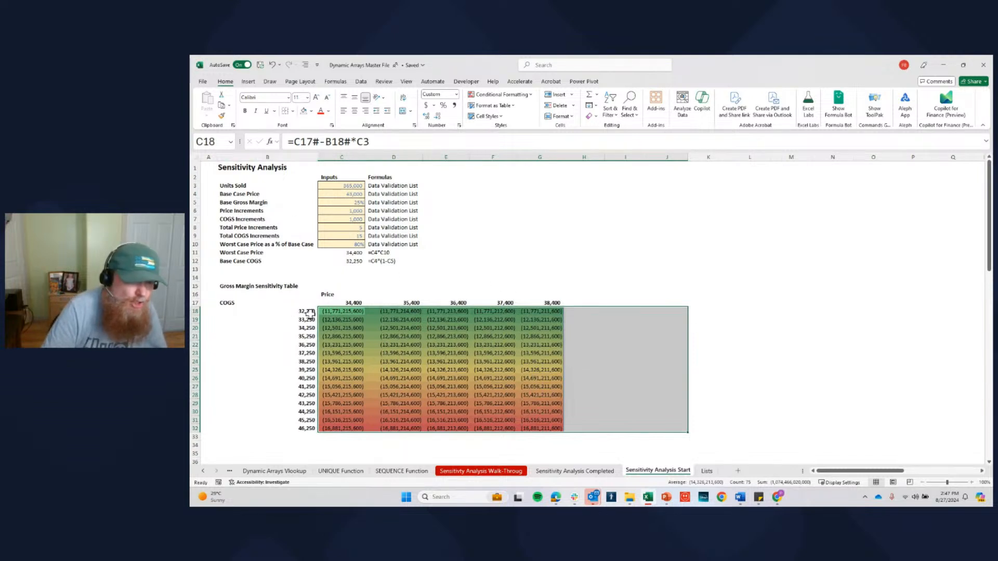
click(355, 228)
click(369, 227)
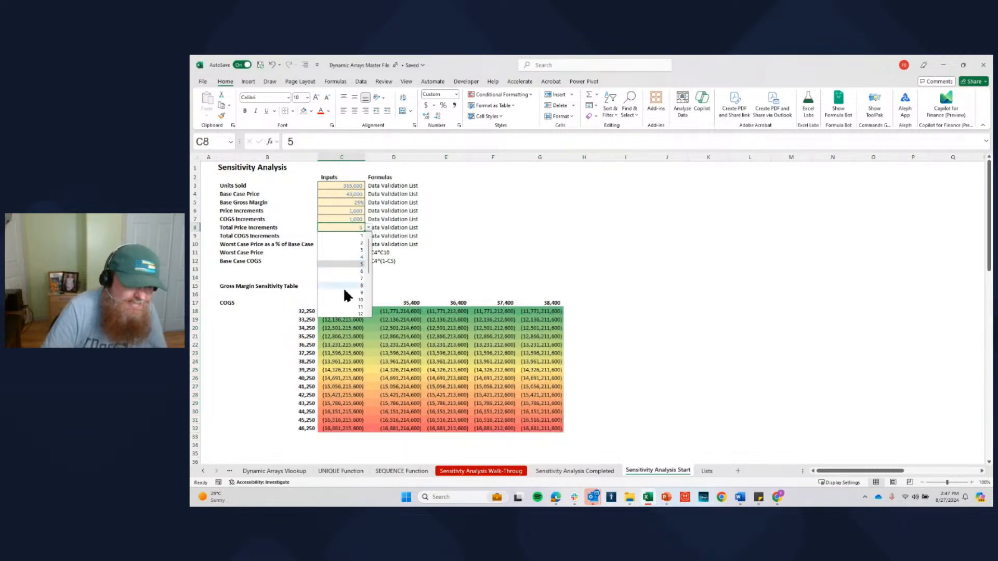
scroll(351, 297, down, 4)
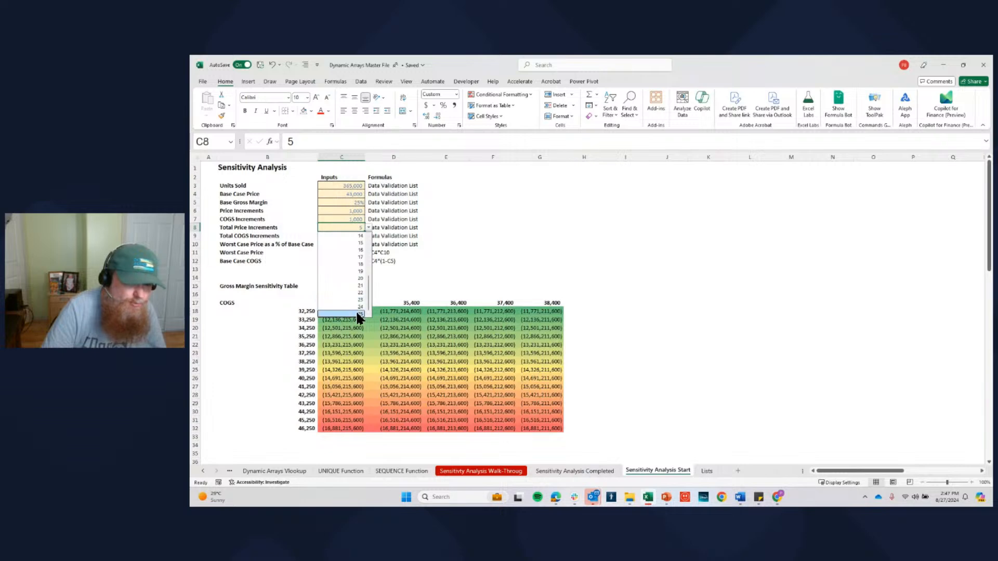
click(357, 314)
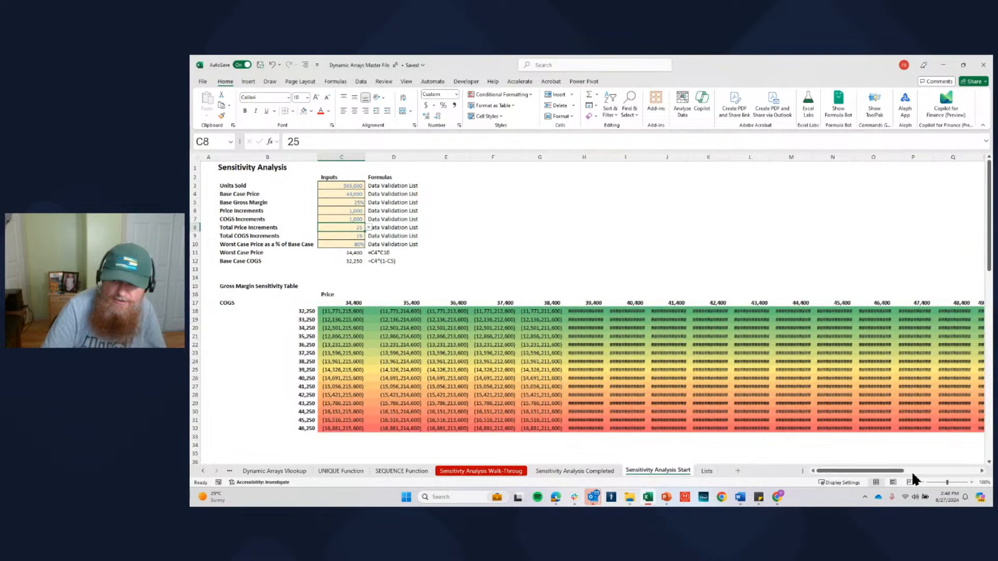
Autofit columns H to AA so the additional price columns of the sensitivity table fit their values
drag(886, 470, 750, 466)
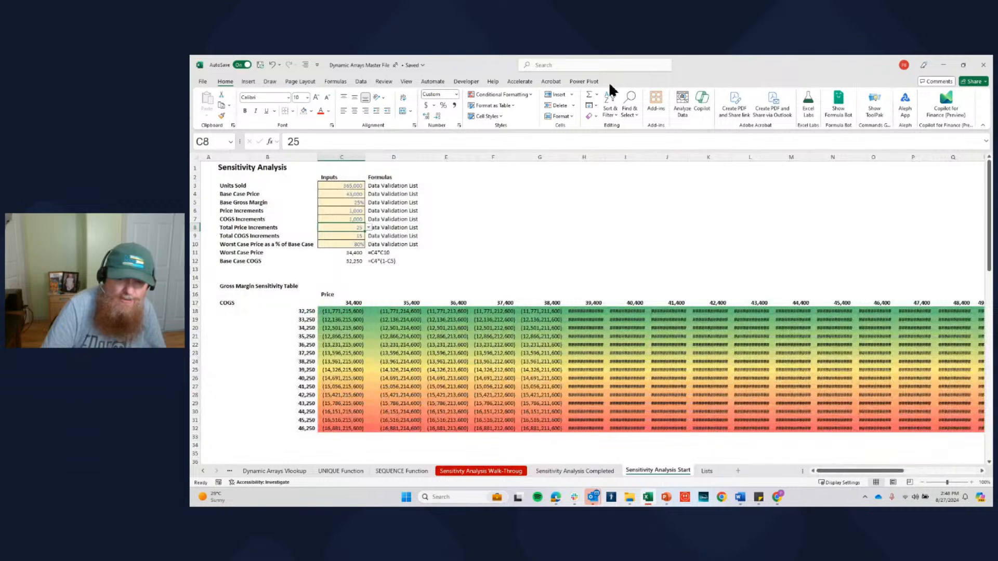
click(586, 159)
mouse_move(586, 159)
mouse_down()
mouse_move(982, 171)
mouse_move(766, 214)
mouse_move(552, 204)
mouse_move(590, 197)
mouse_move(595, 175)
mouse_up()
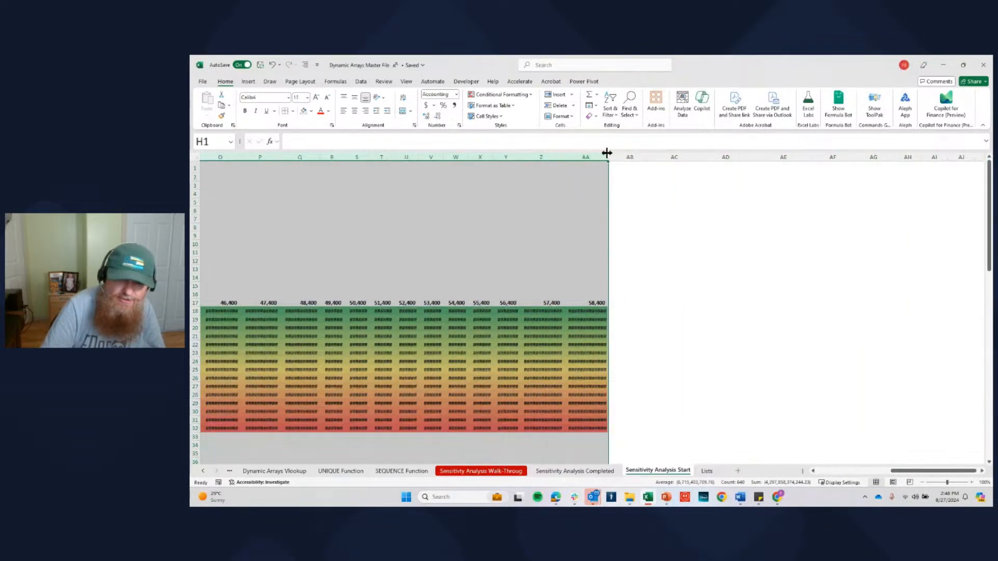
double_click(608, 155)
click(767, 370)
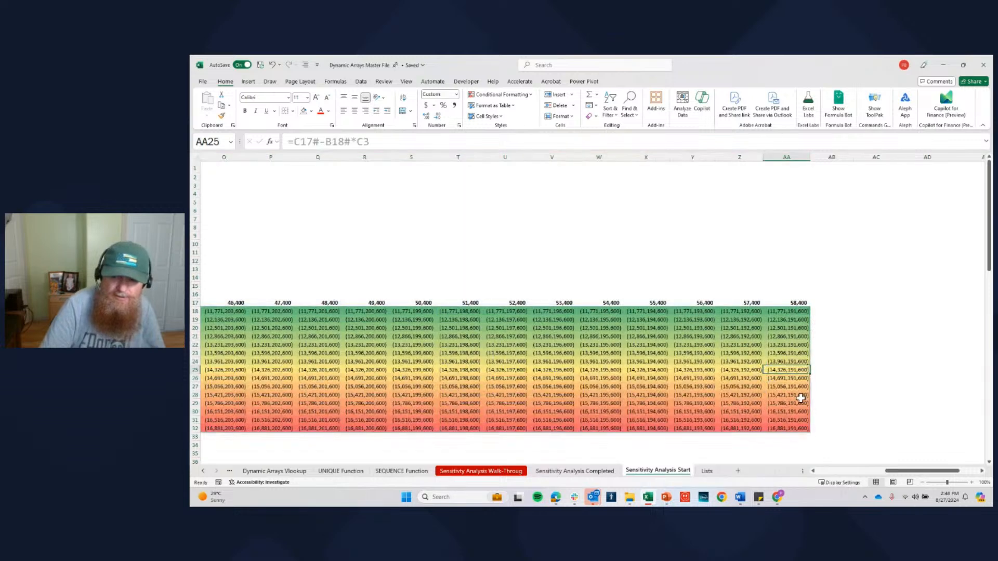
Go back to the start of the sensitivity table and examine the spilled formula in C18 and D18
key(Left)
key(Left)
key(Left)
key(Left)
key(Left)
key(Left)
key(Left)
key(Left)
key(Left)
key(Left)
key(Left)
key(Left)
key(Left)
key(Left)
key(Left)
key(Left)
key(Left)
key(Left)
key(Left)
key(Left)
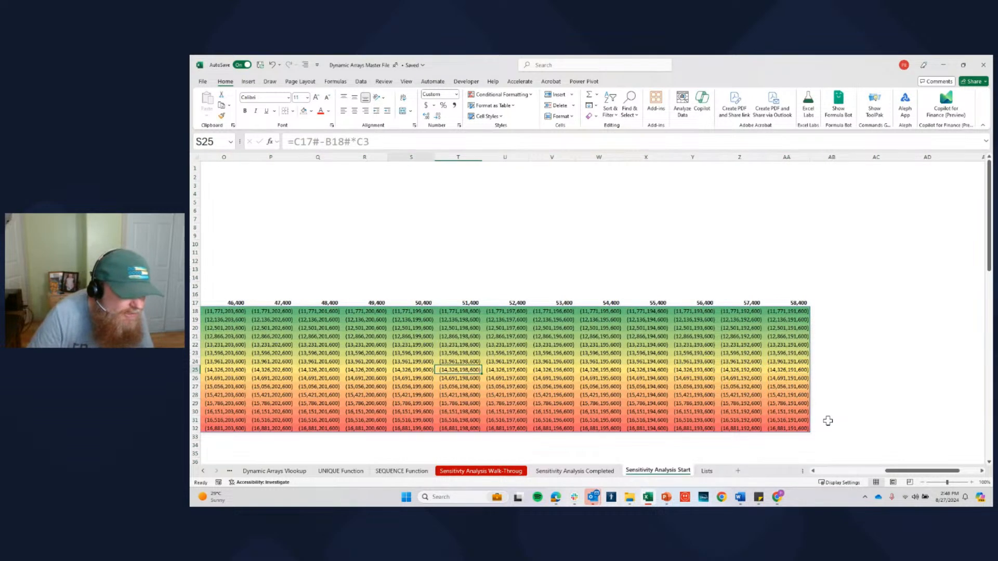
key(Left)
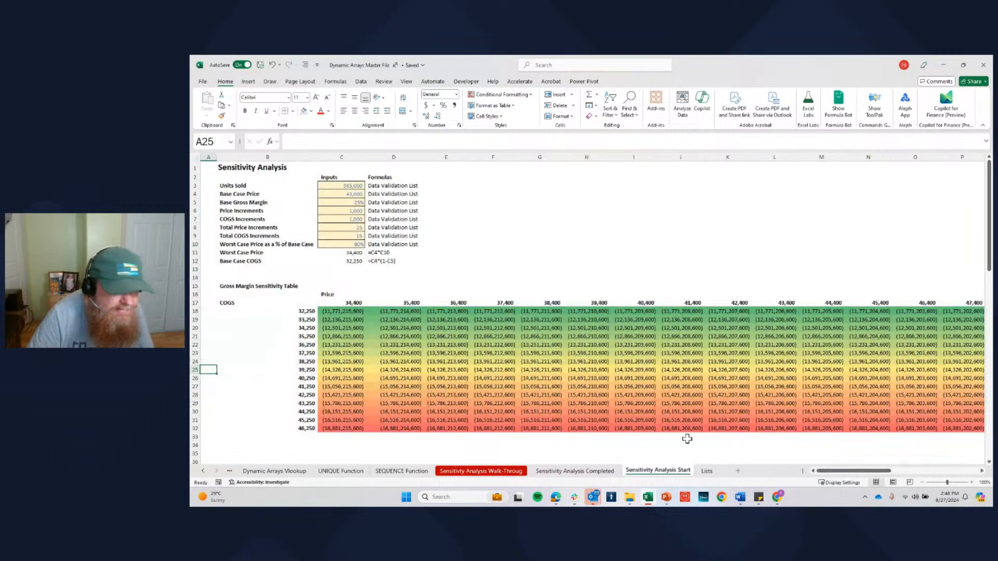
click(346, 308)
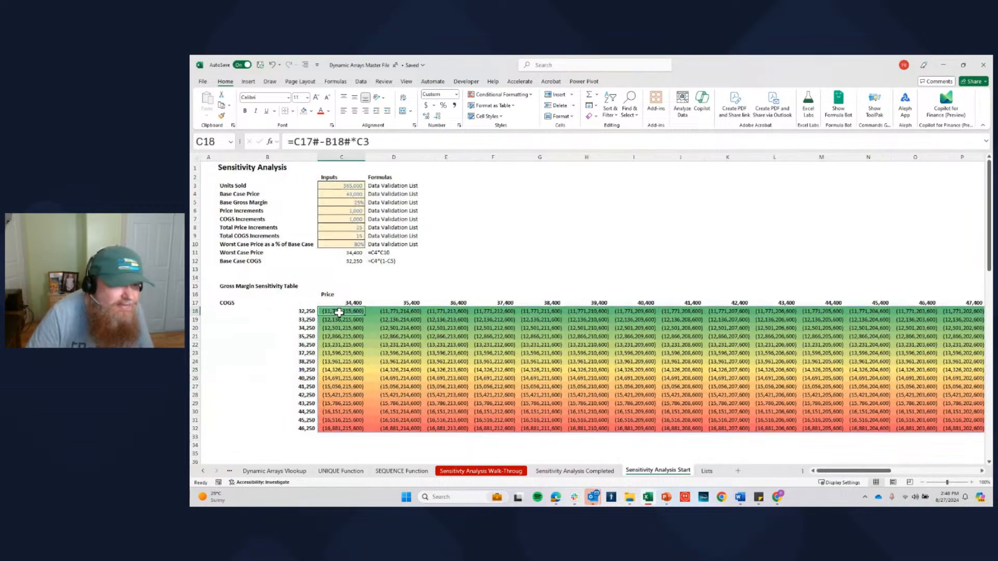
click(335, 140)
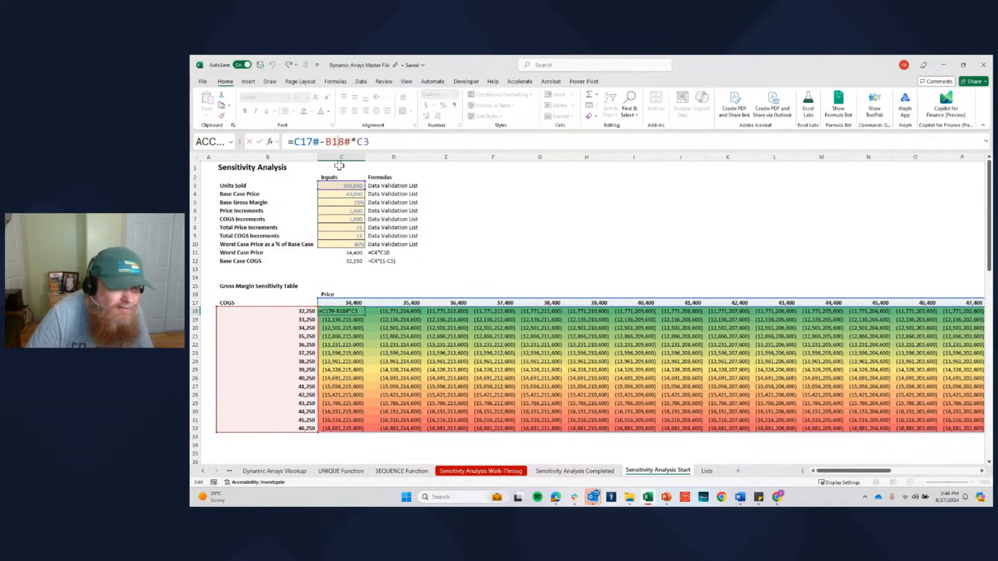
key(Escape)
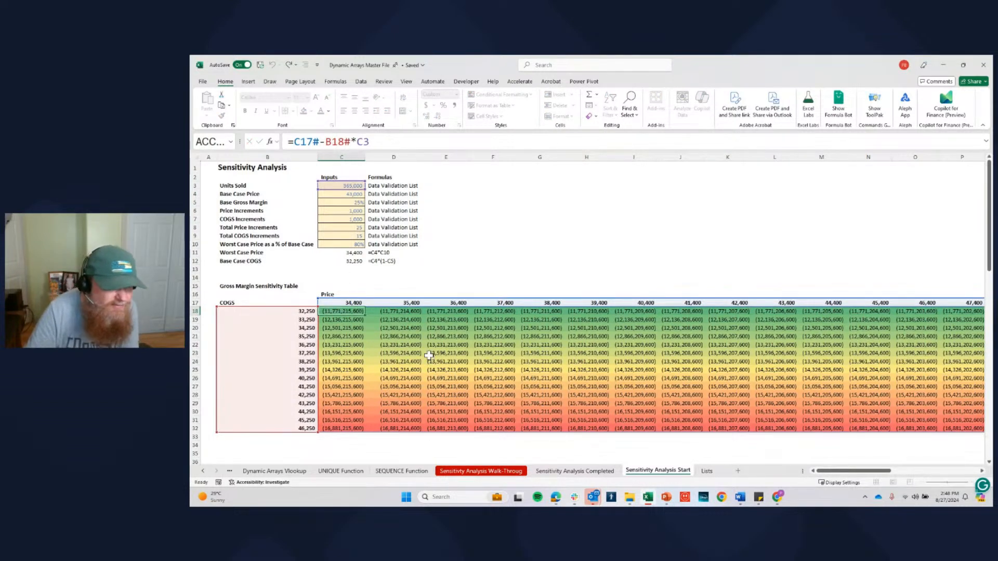
click(411, 310)
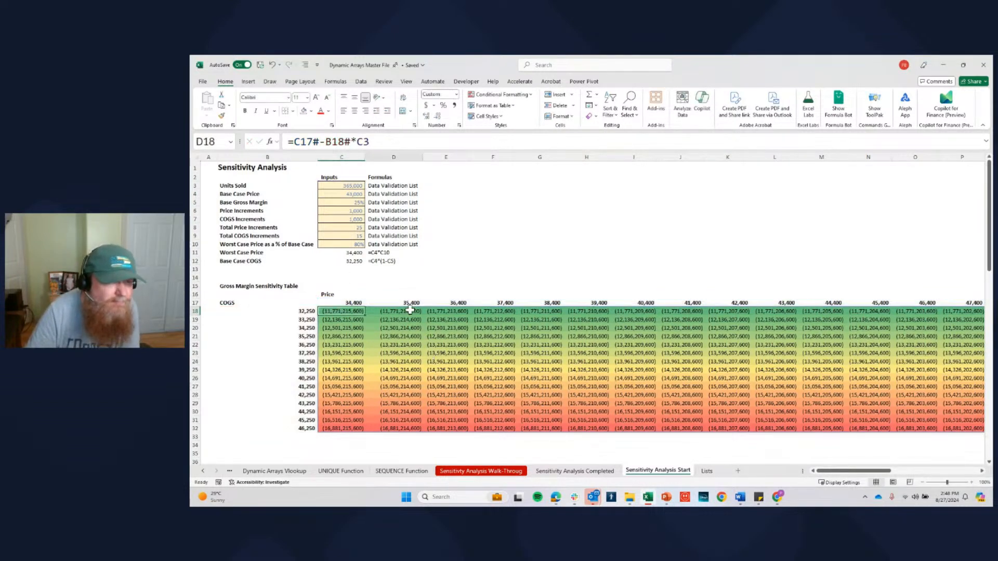
click(348, 309)
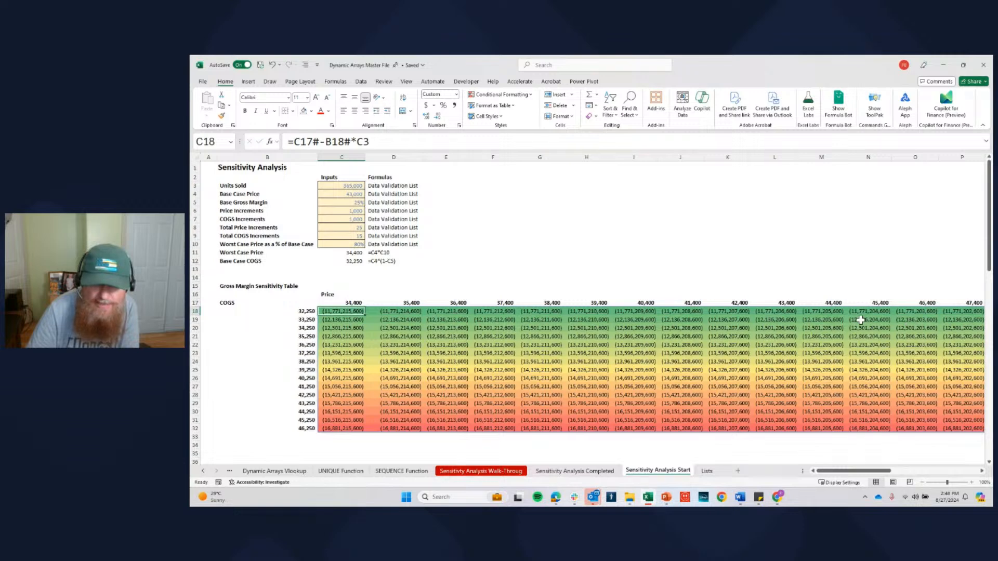
Copy C18 with =(C17#-B18#)*C3 from the Sensitivity Analysis Completed sheet into C18 of Sensitivity Analysis Start and check its references
click(569, 471)
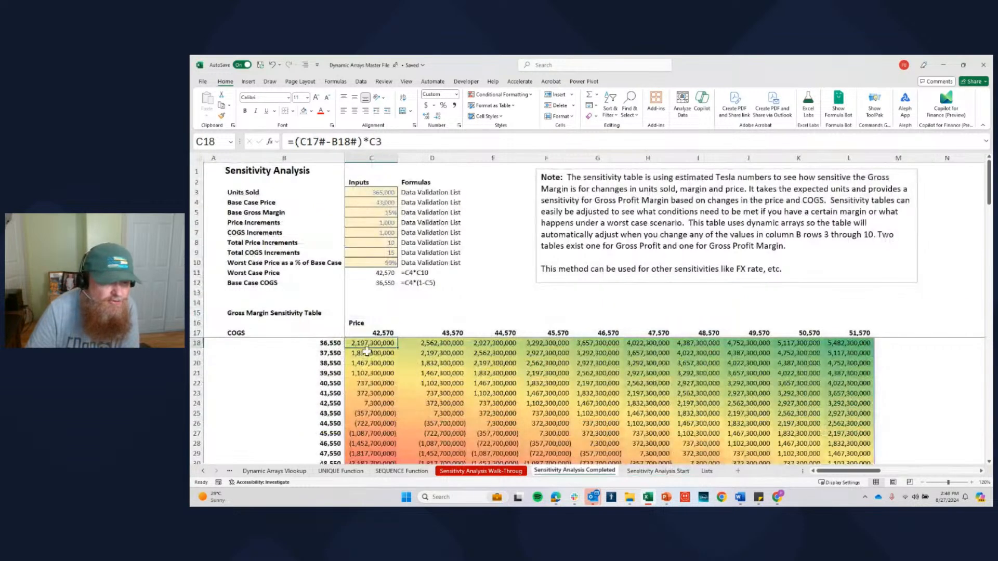
key(ctrl+c)
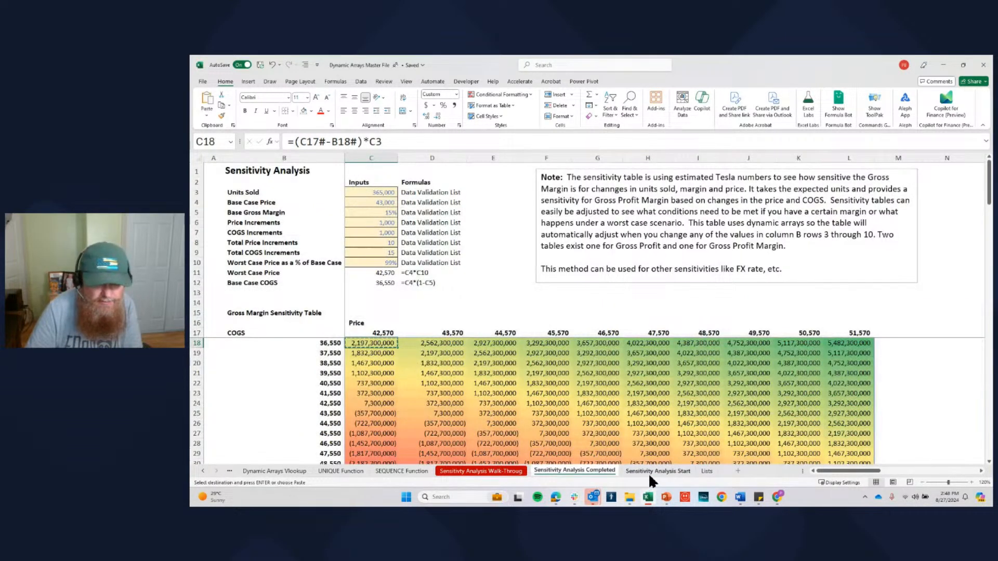
click(656, 471)
key(ctrl+v)
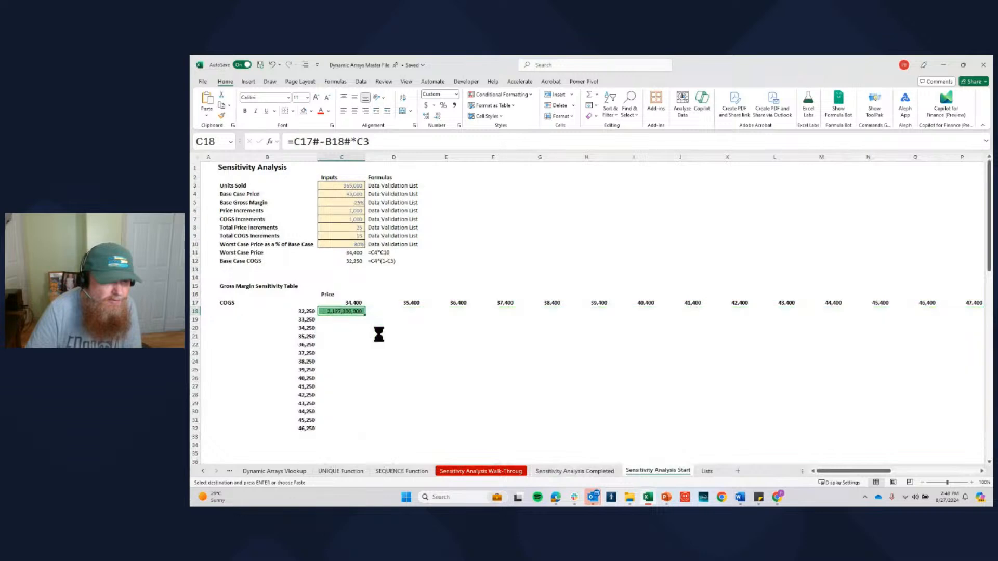
click(331, 141)
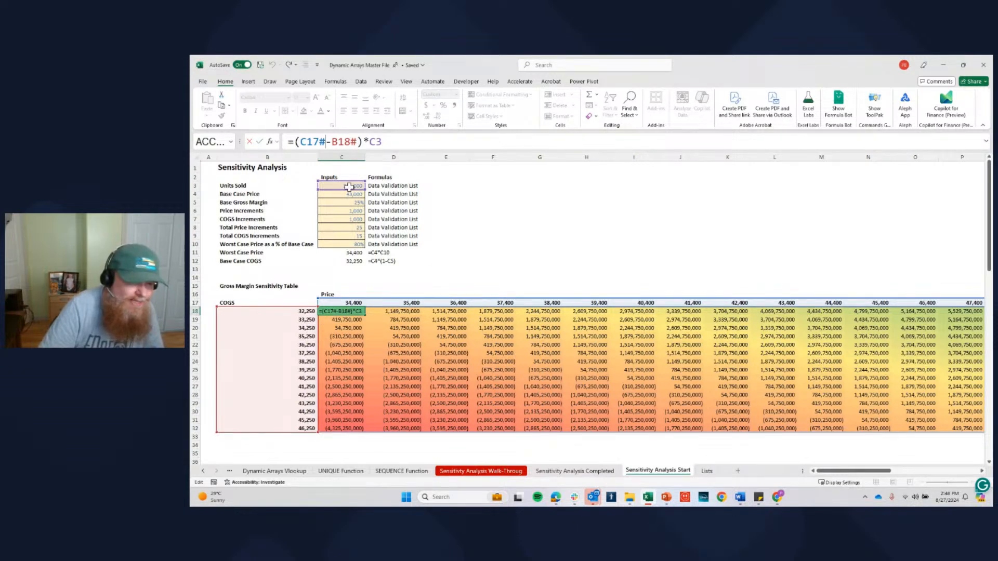
key(Return)
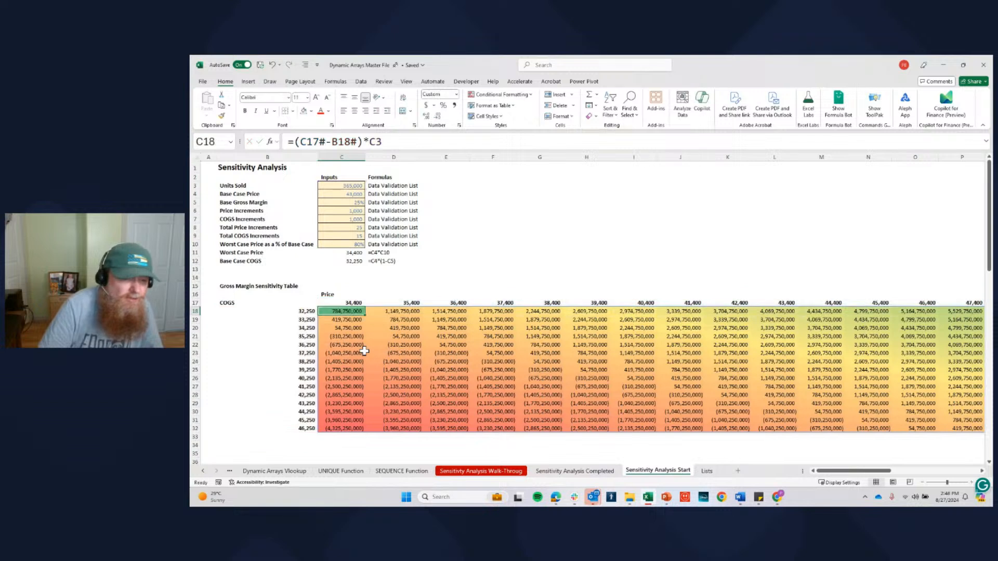
key(Up)
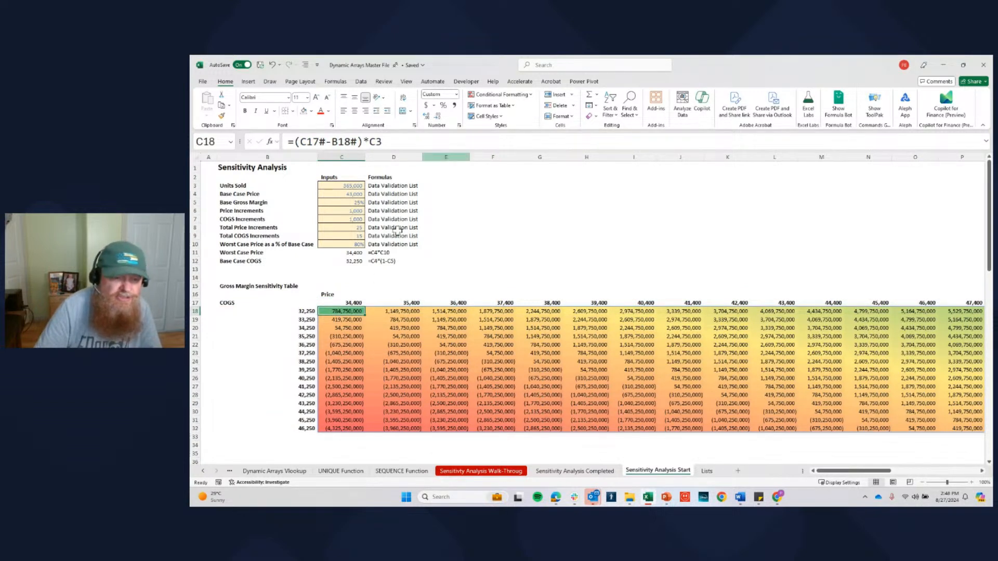
Undo the paste in C18 and examine the references of the earlier formula without parentheses
key(ctrl+c)
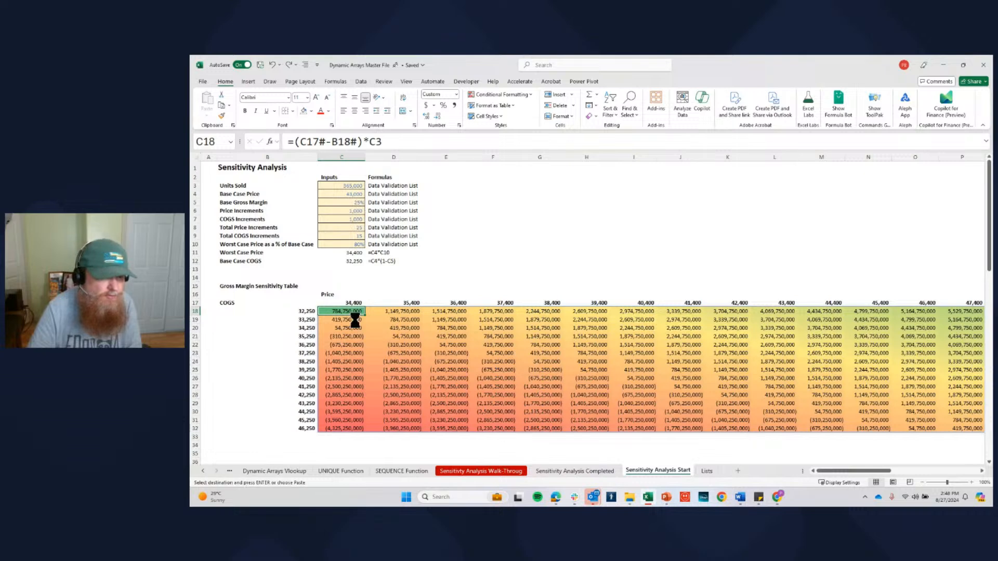
key(ctrl+z)
click(316, 141)
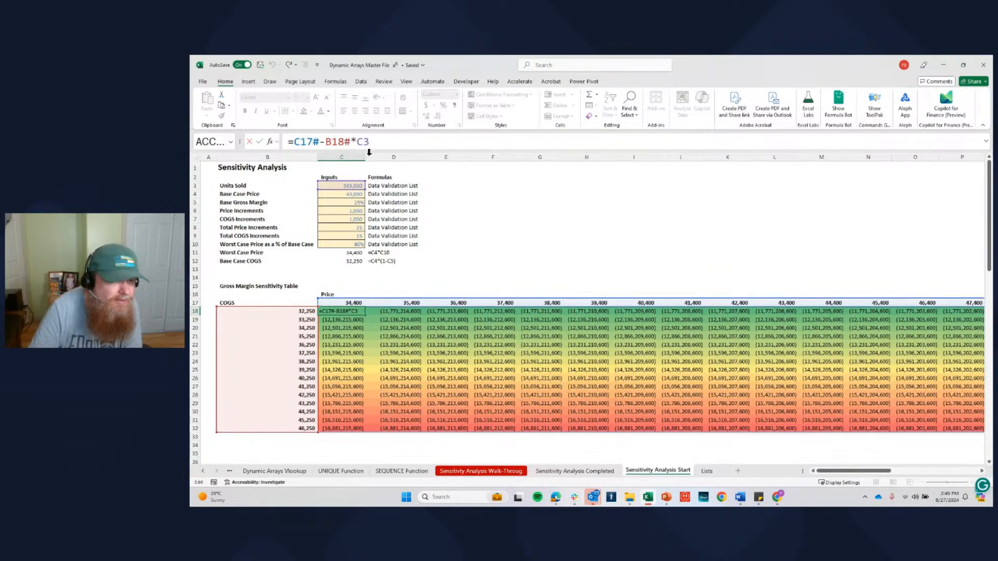
key(Escape)
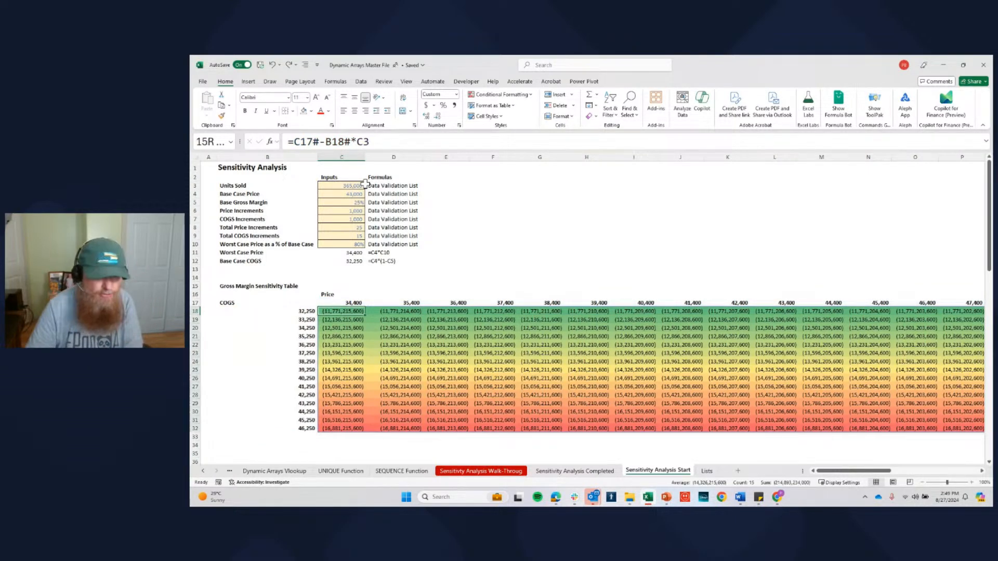
Clear the sensitivity table body from C18 and paste the completed sheet's C18 formula =(C17#-B18#)*C3 into C18
key(ctrl+shift+Down)
key(ctrl+shift+Right)
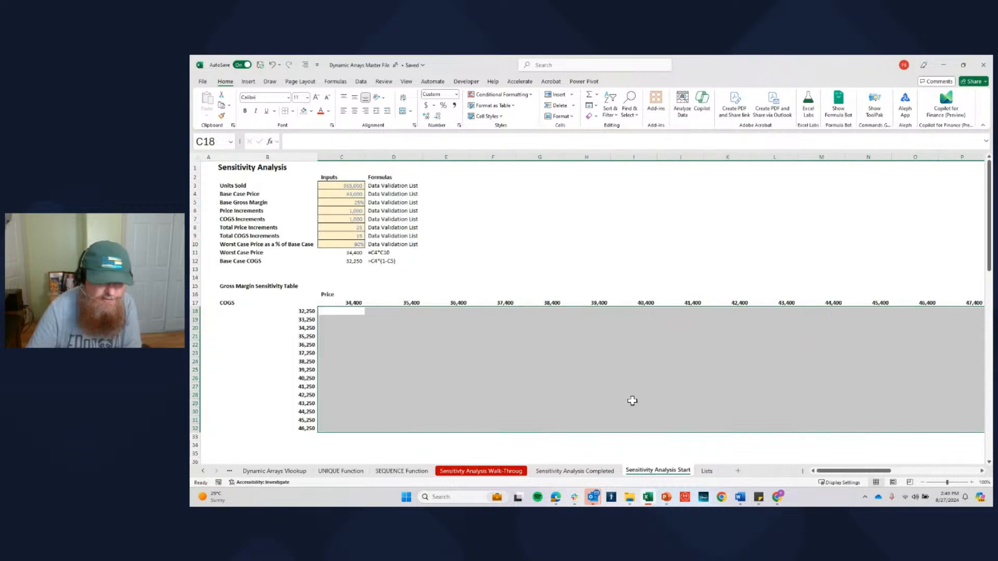
click(575, 471)
key(ctrl+c)
click(637, 470)
click(346, 310)
key(ctrl+v)
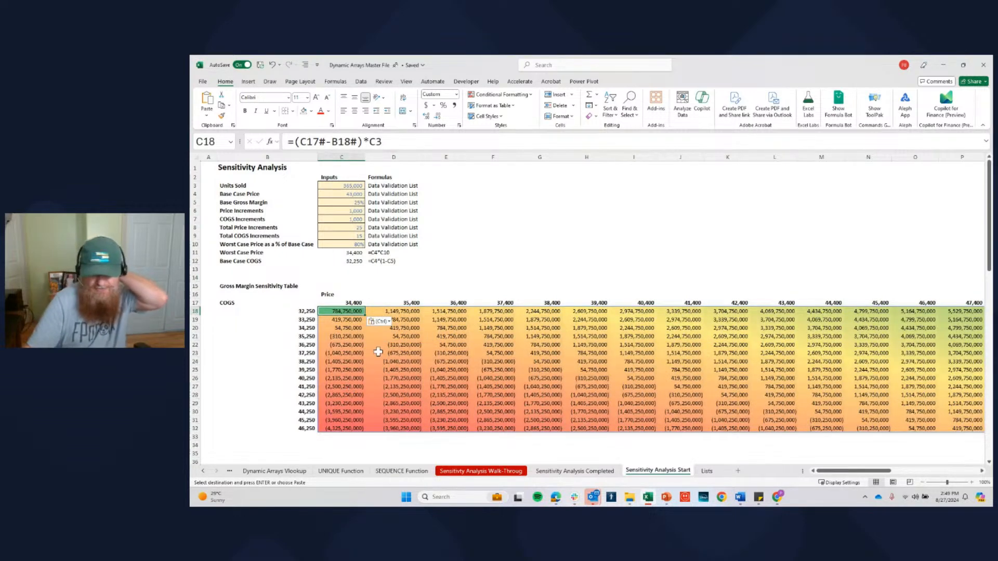
Delete the graded color scale rule that applies only to cell C18
mouse_move(863, 471)
mouse_down()
mouse_move(988, 457)
mouse_move(852, 462)
mouse_up()
click(342, 311)
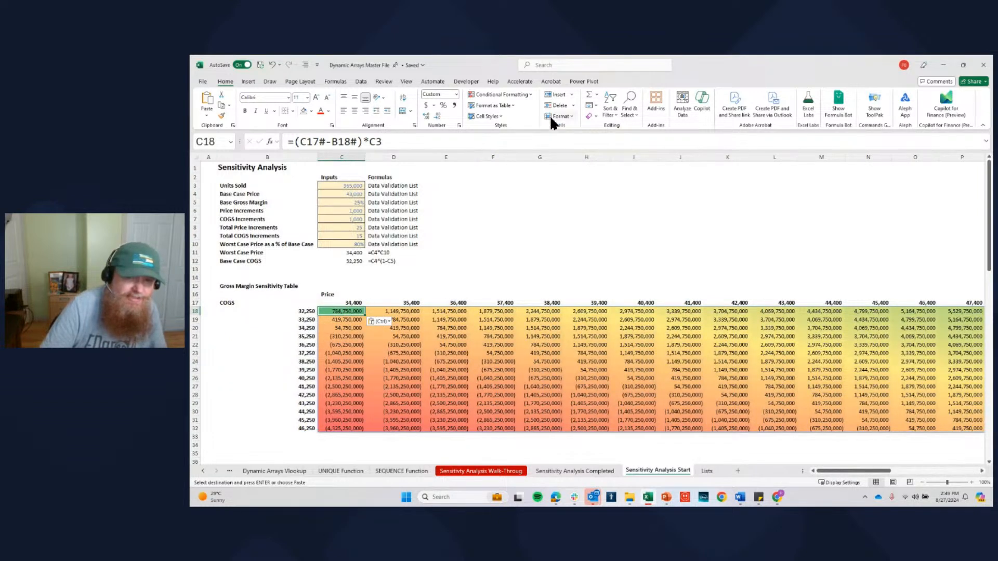
click(530, 94)
click(510, 219)
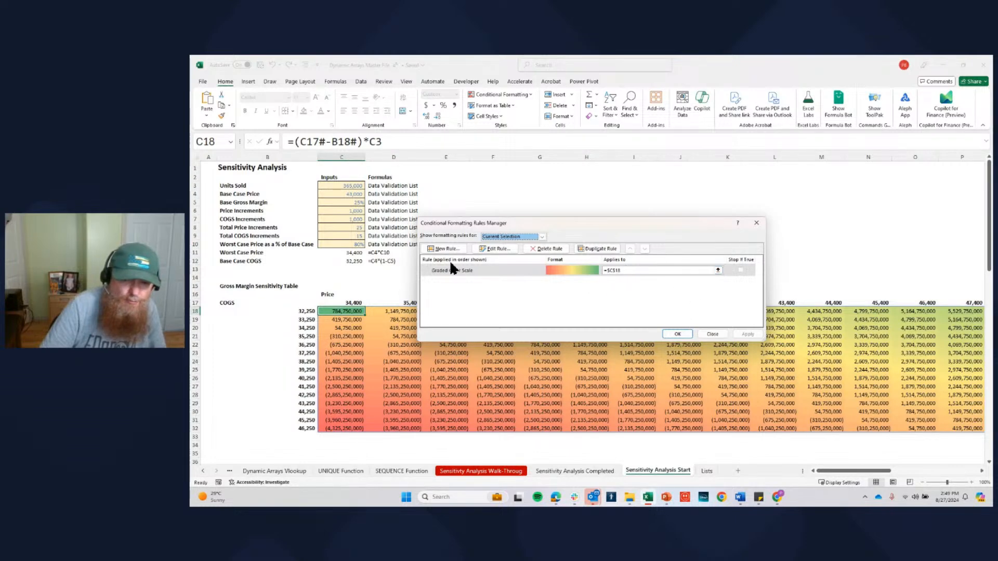
click(540, 248)
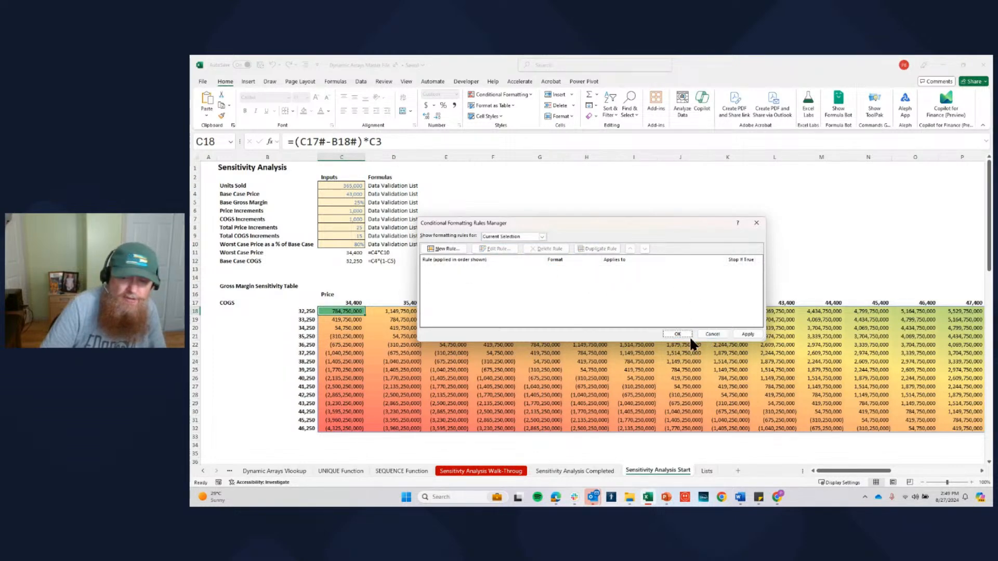
click(678, 333)
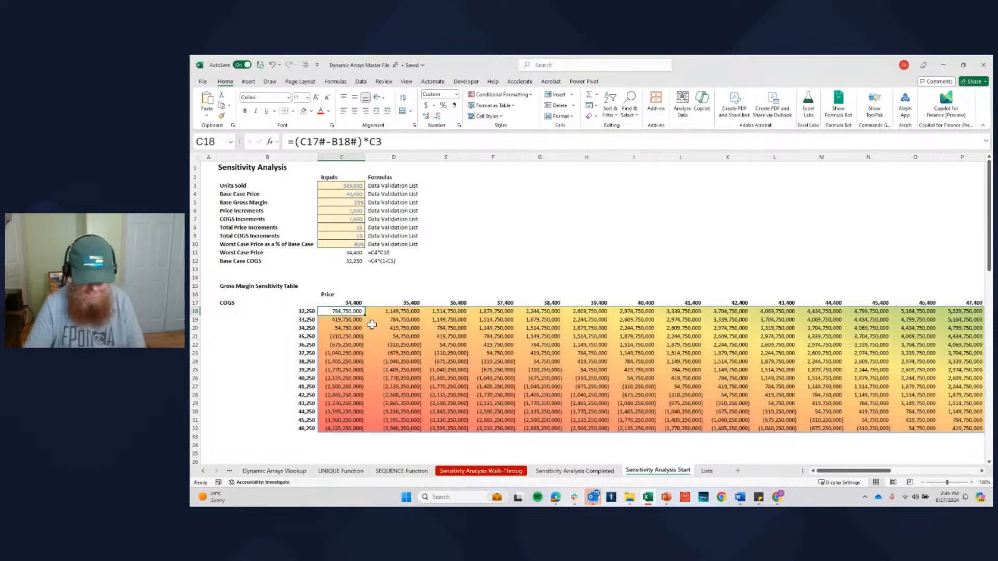
In the worksheet's conditional formatting rules, change the start of the gross margin table's graded color scale range from row 19 to $C$18
click(571, 177)
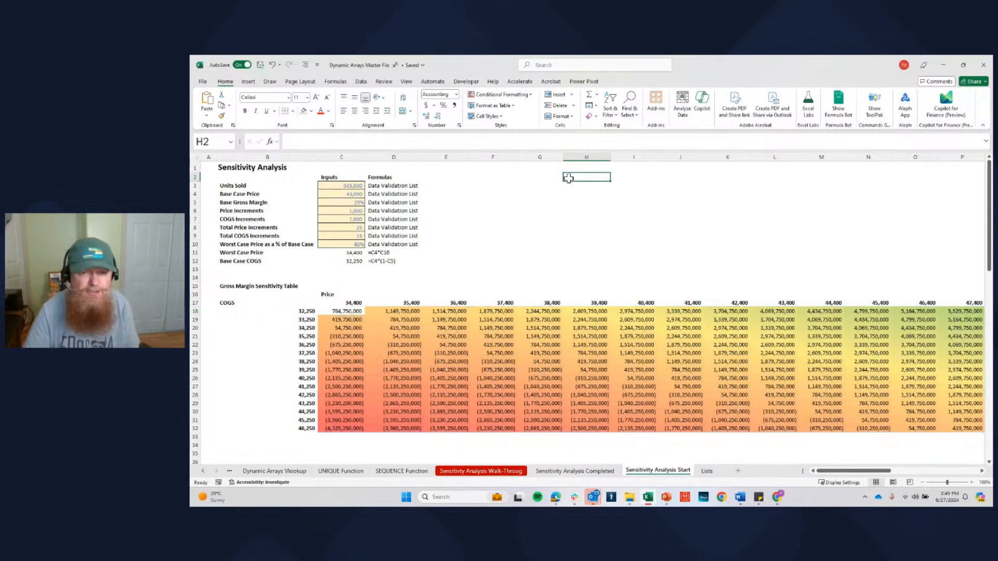
click(497, 93)
click(505, 220)
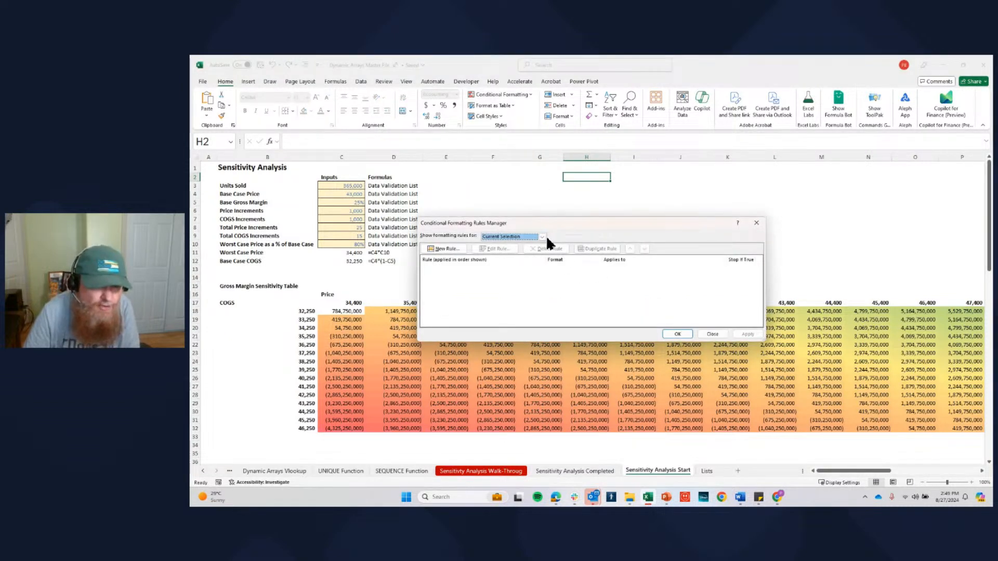
click(544, 237)
click(525, 250)
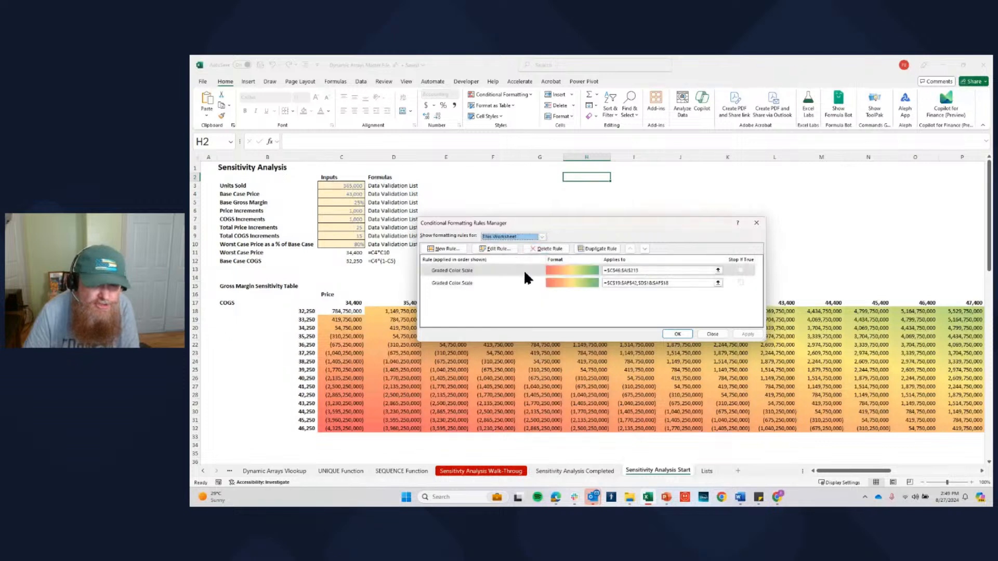
click(618, 283)
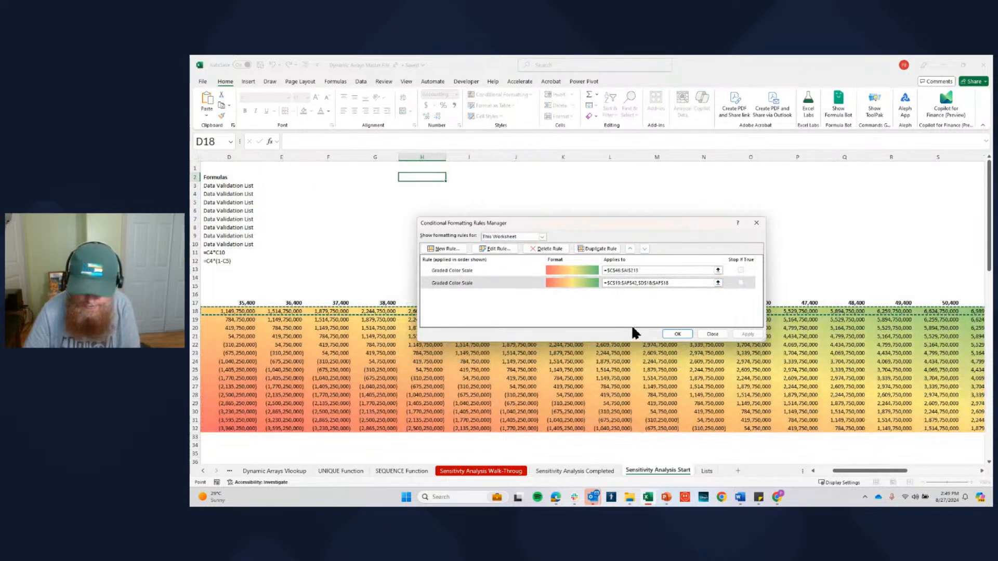
click(621, 282)
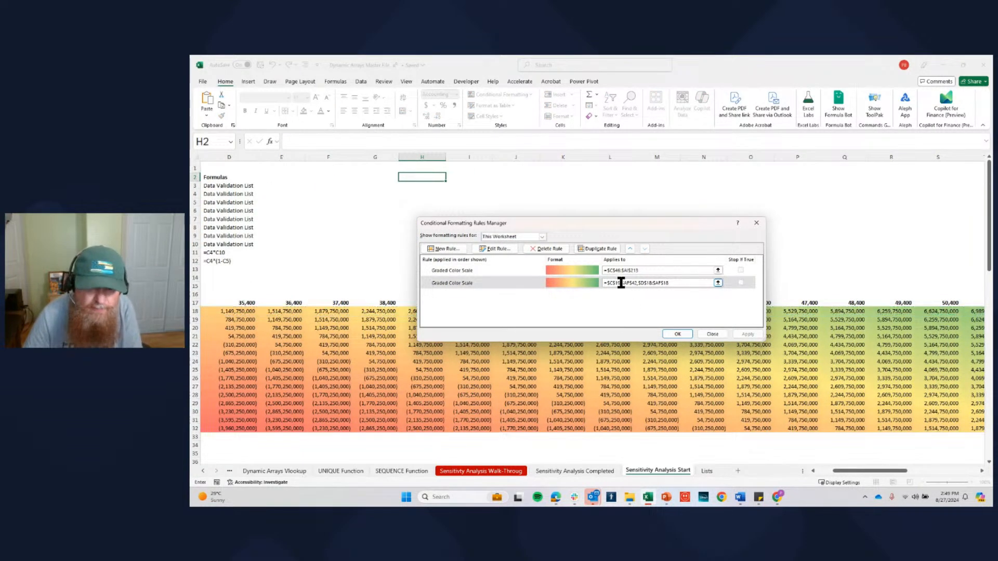
key(BackSpace)
text(87)
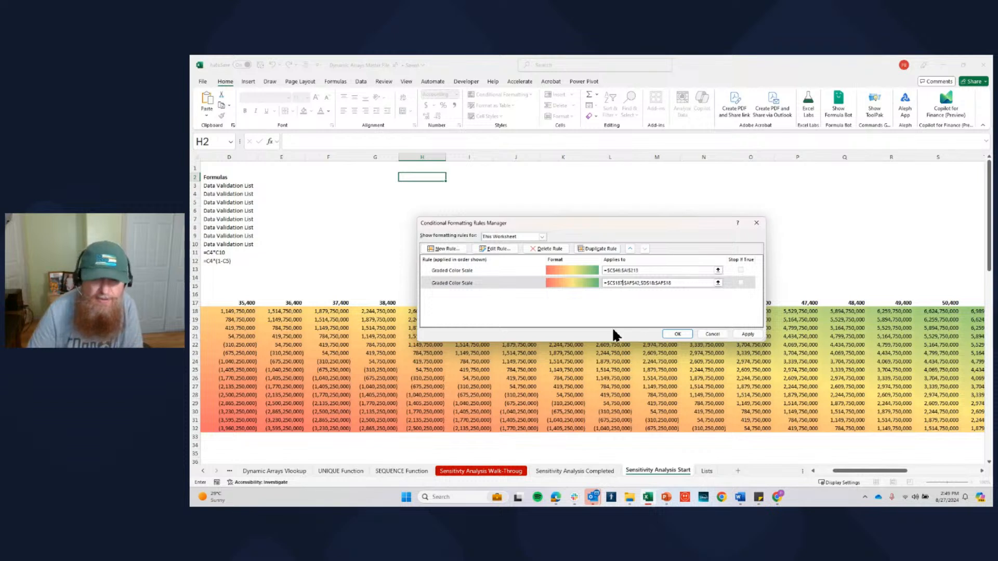
key(BackSpace)
click(678, 334)
Compare the gross margin sensitivity table with the one on the Sensitivity Analysis Completed sheet
drag(844, 474, 803, 472)
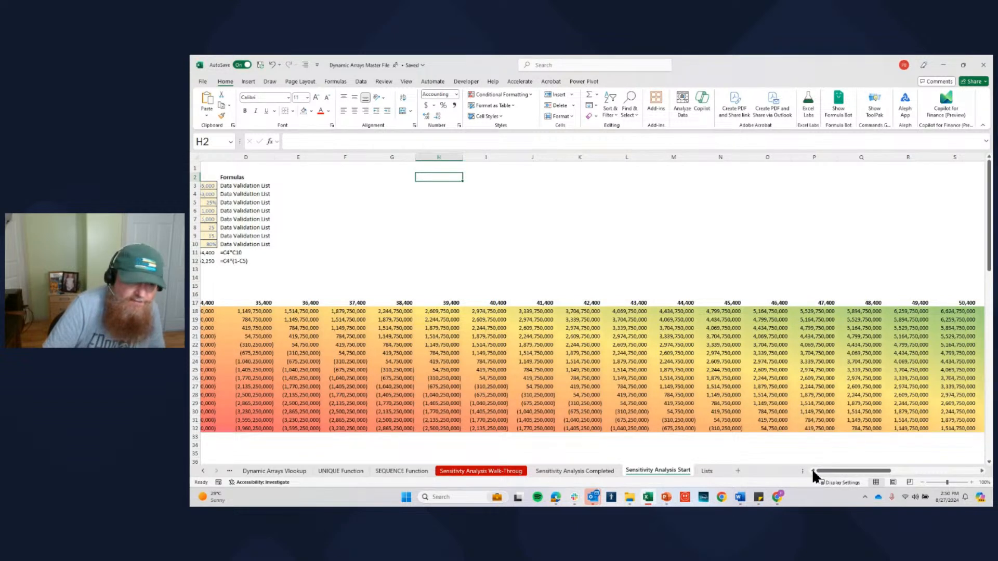
click(251, 337)
key(Left)
key(Left)
key(Left)
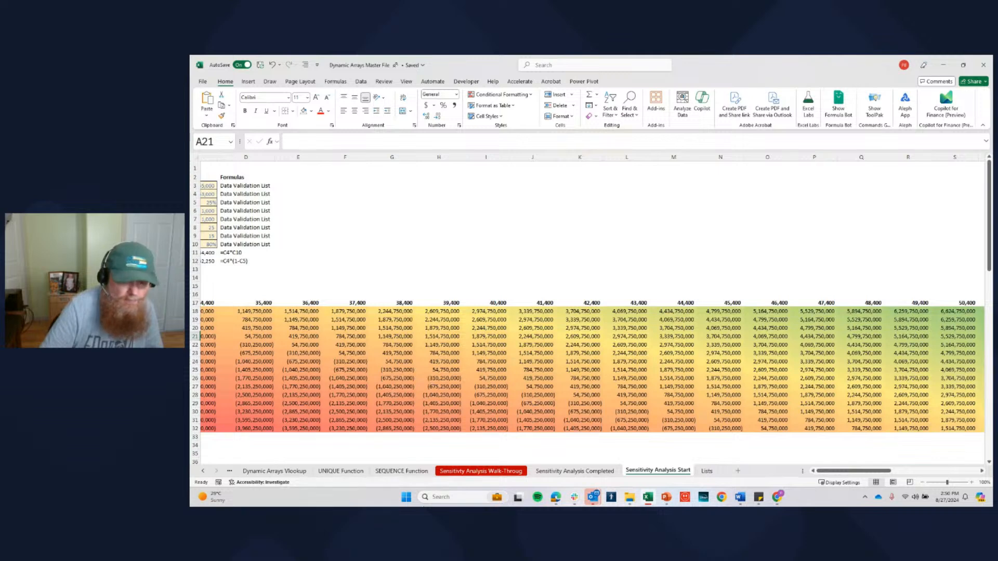
click(593, 470)
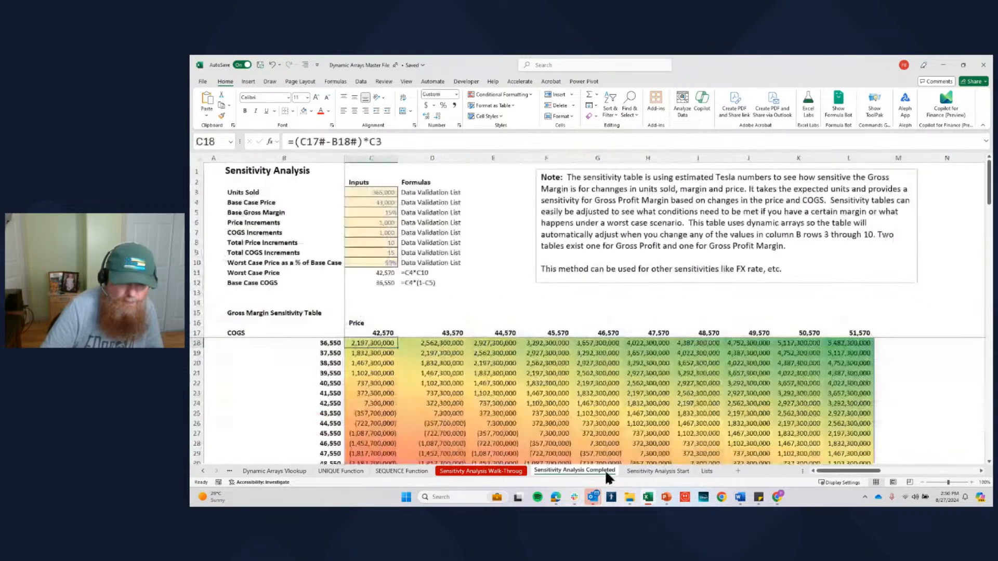
click(652, 470)
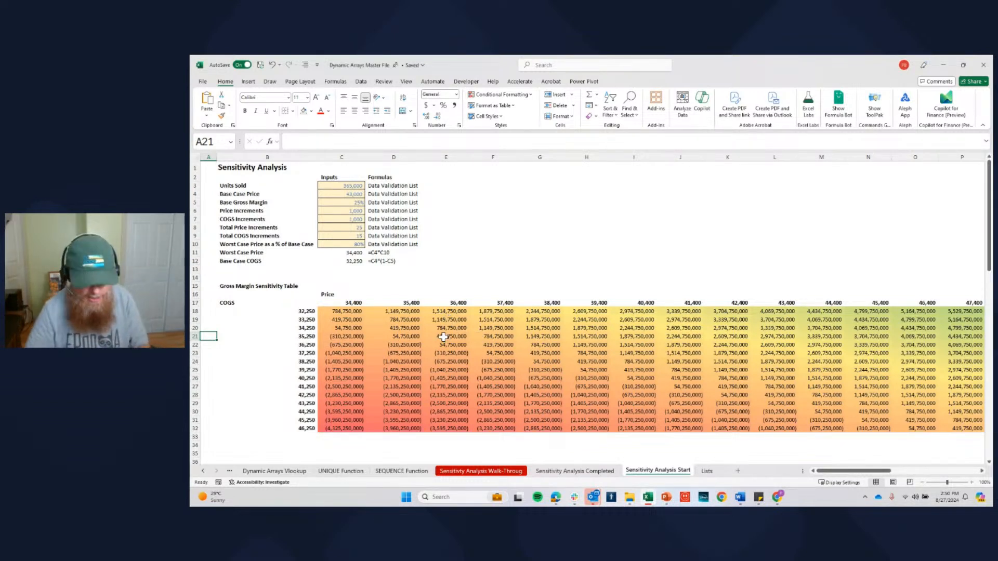
scroll(403, 419, down, 4)
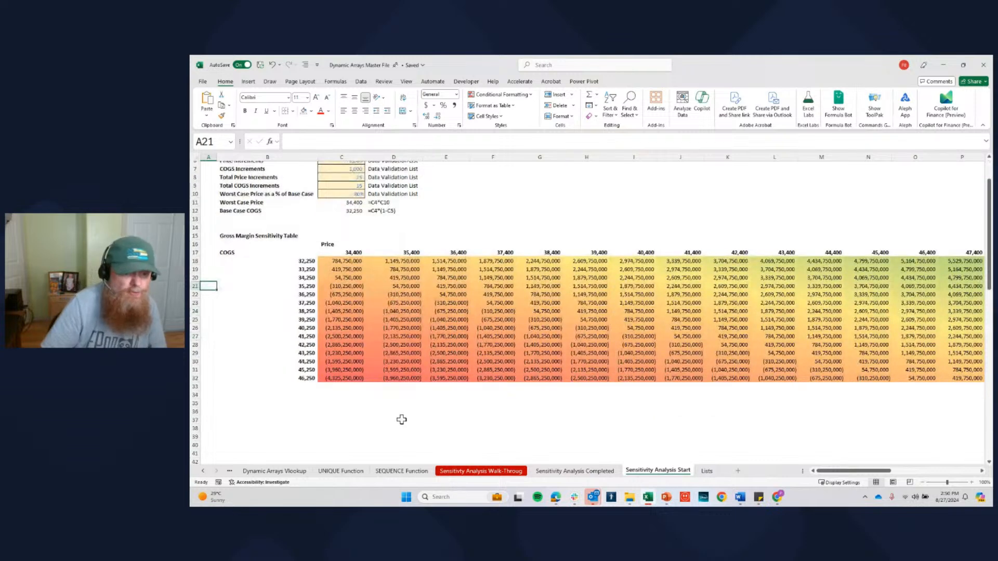
click(594, 472)
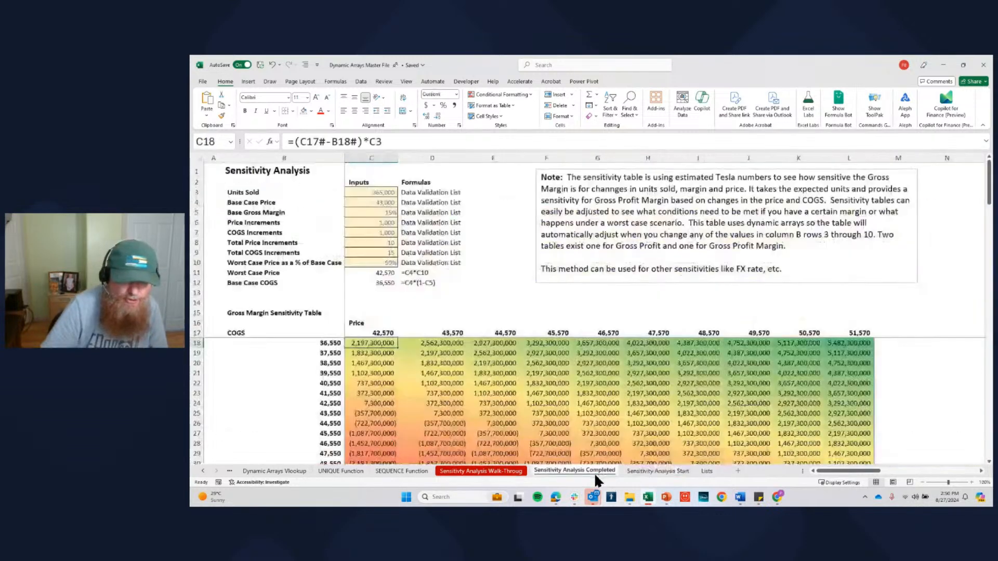
Examine the references in the GP Margin Table's C46 formula =C18#/(C45#*C3) on the Sensitivity Analysis Start sheet
click(630, 470)
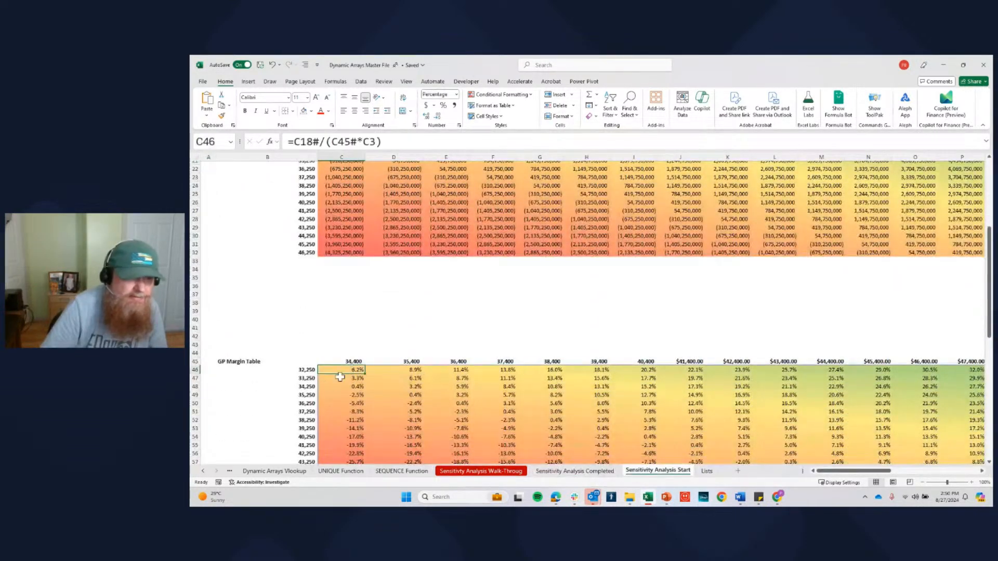
click(304, 142)
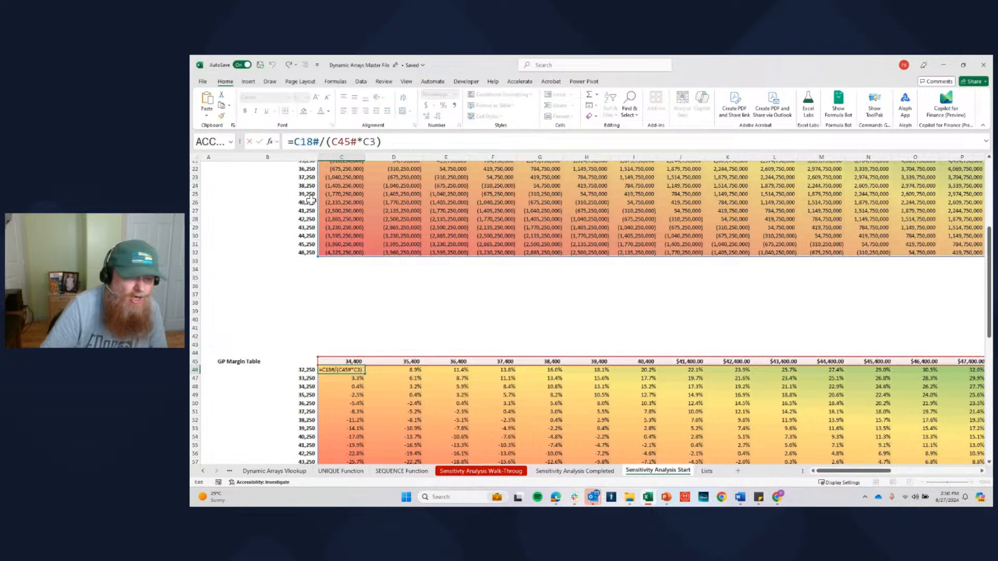
scroll(379, 244, up, 4)
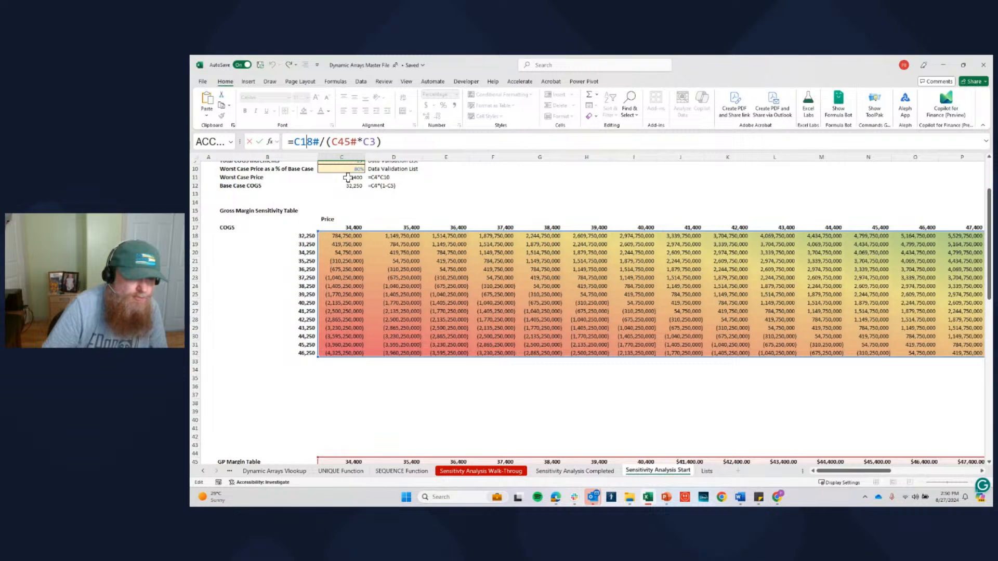
scroll(329, 227, down, 2)
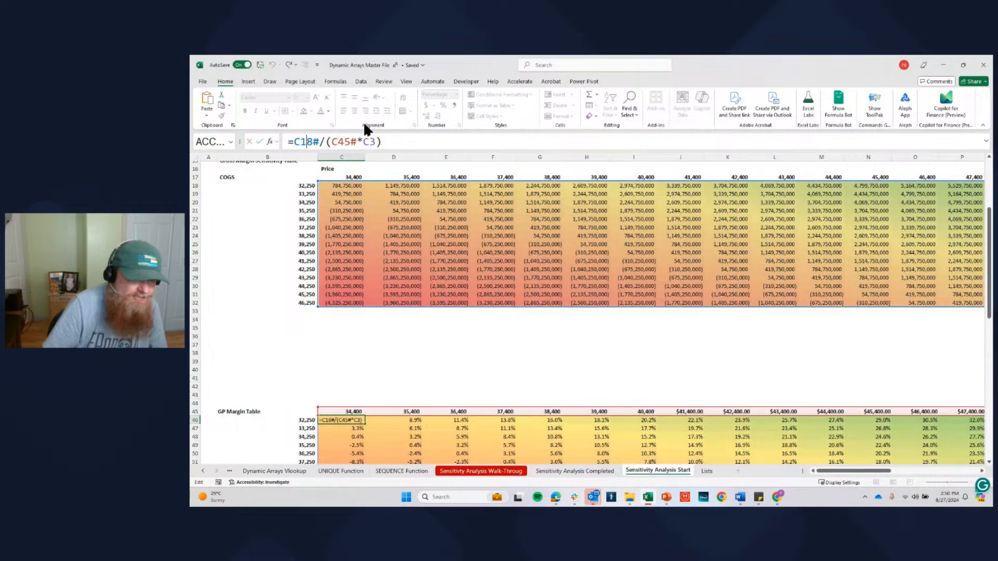
scroll(332, 214, up, 5)
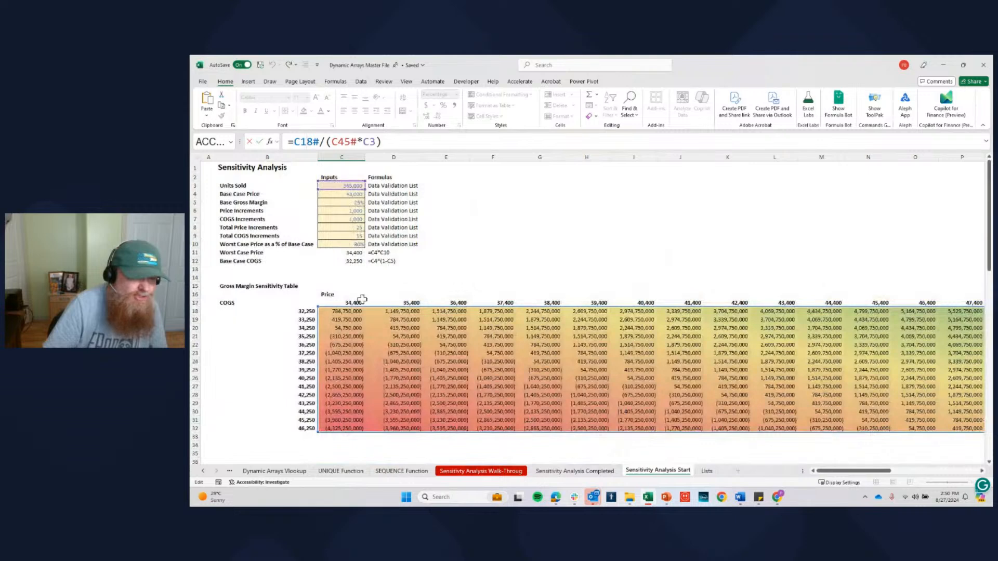
scroll(361, 341, down, 7)
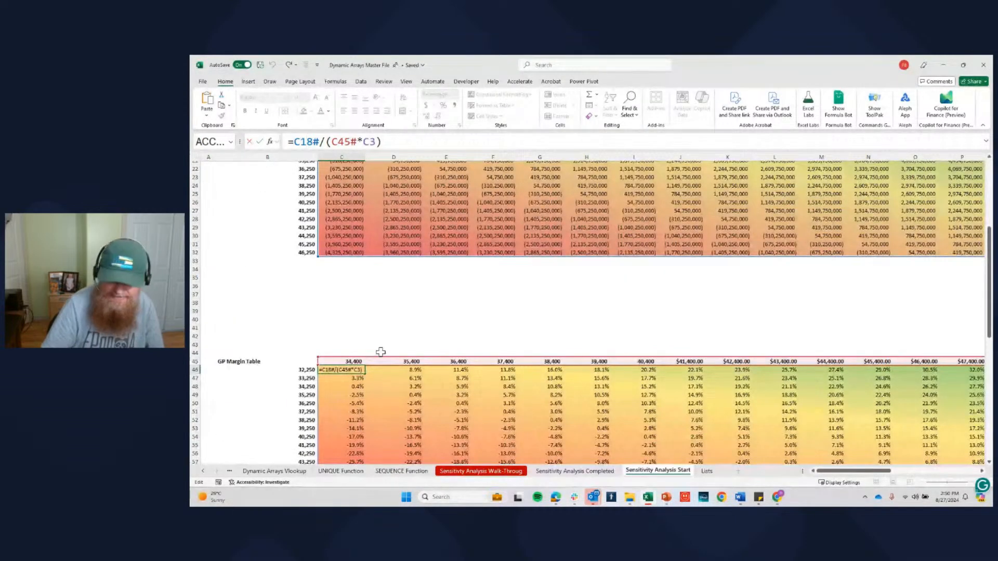
key(ctrl+Return)
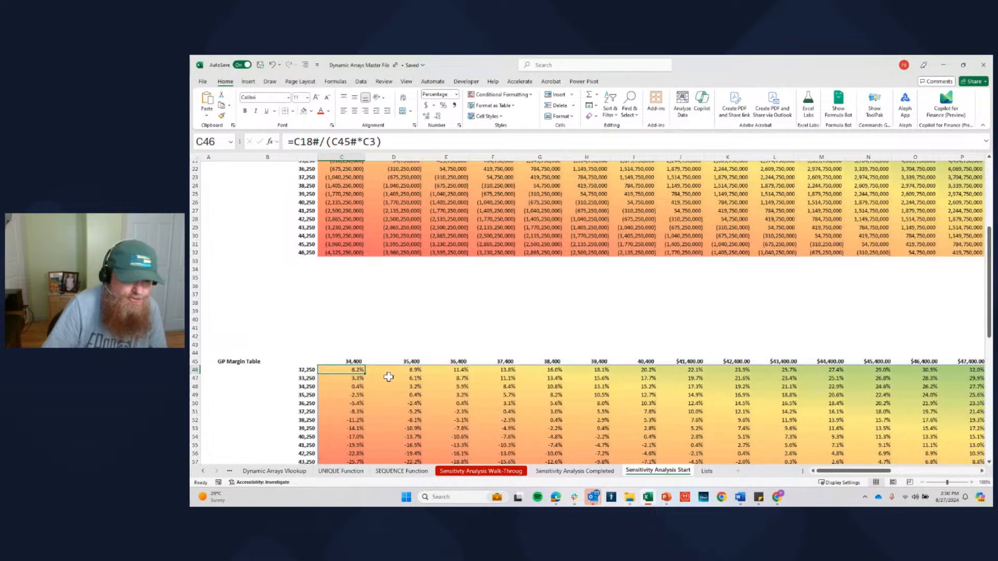
scroll(388, 376, down, 3)
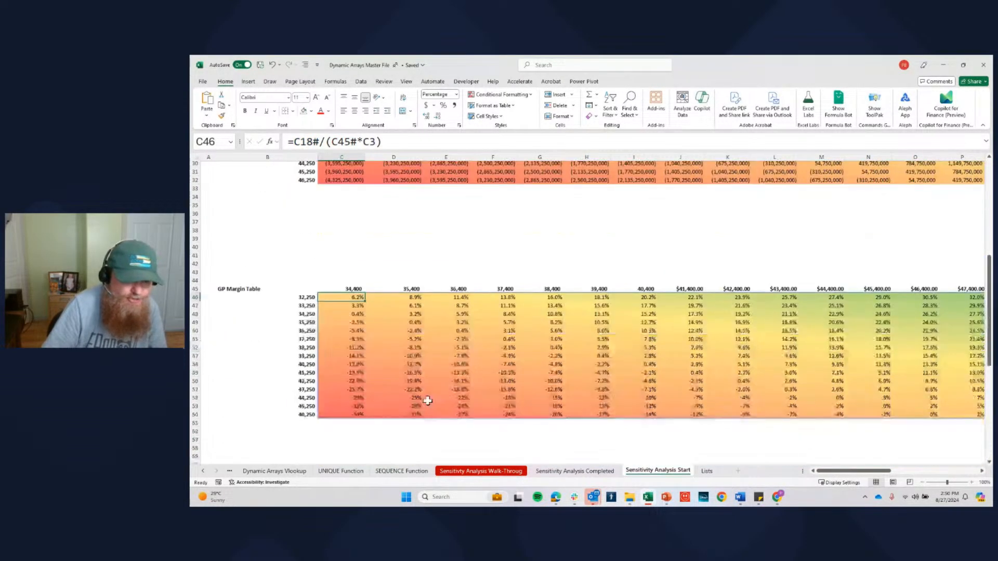
click(315, 141)
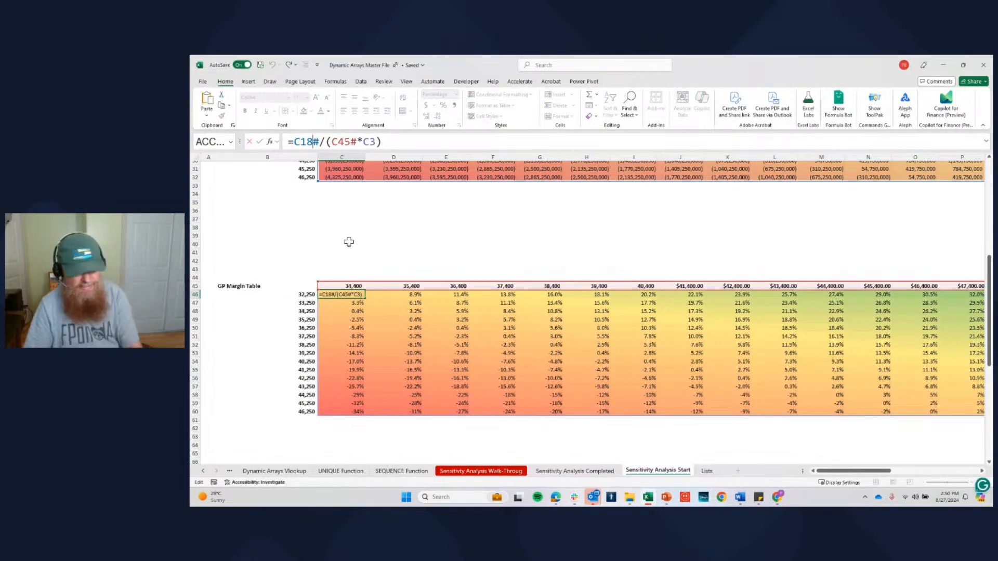
key(Escape)
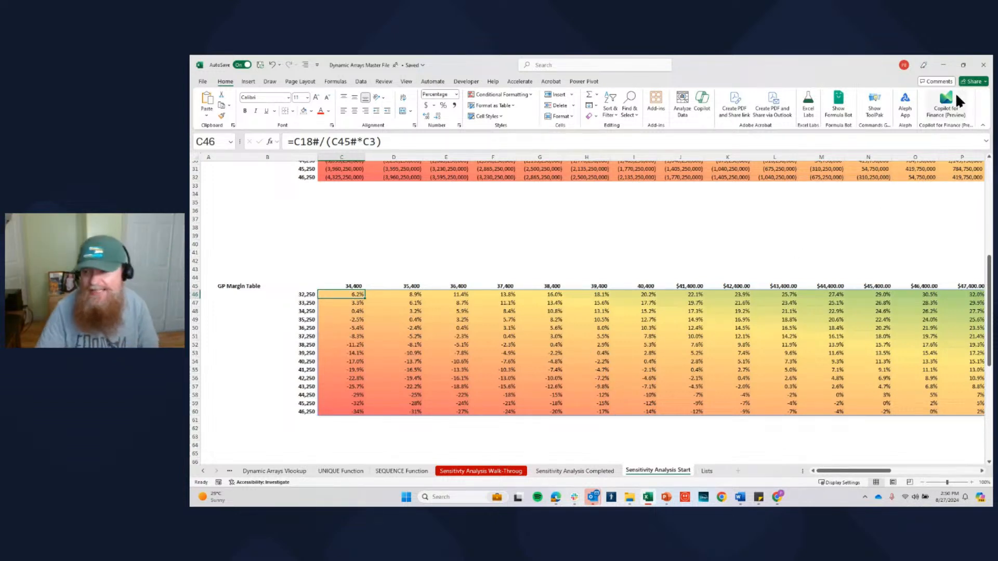
Close the Excel workbook and show slide 14, the dynamic arrays quote, in the Dynamic Arrays PowerPoint presentation
click(984, 68)
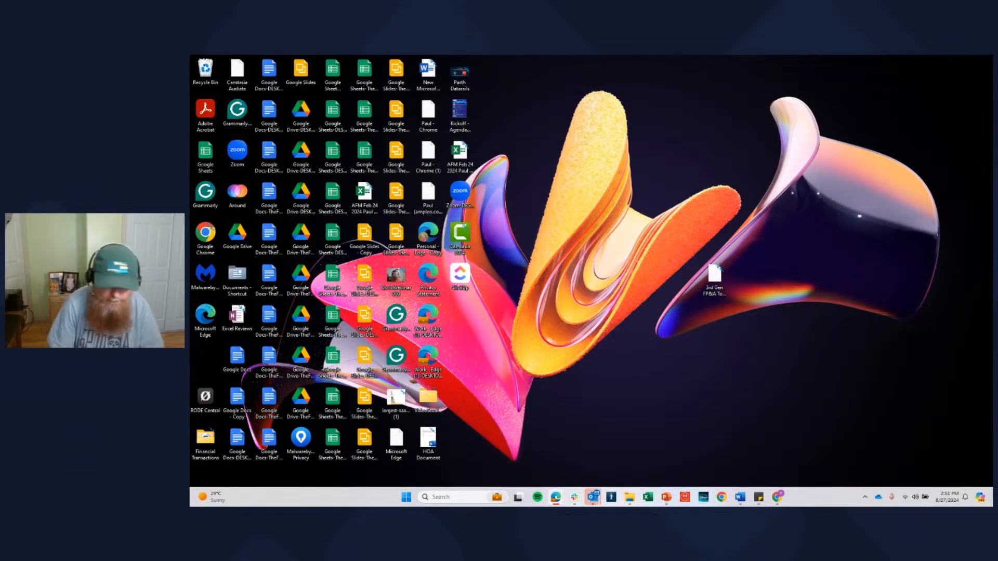
click(667, 498)
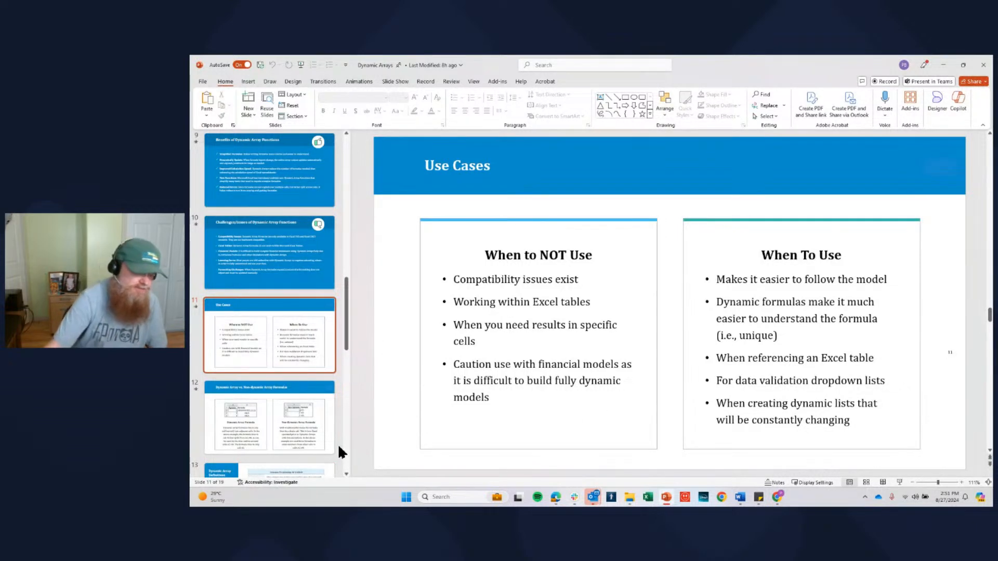
scroll(332, 405, down, 2)
scroll(330, 411, down, 3)
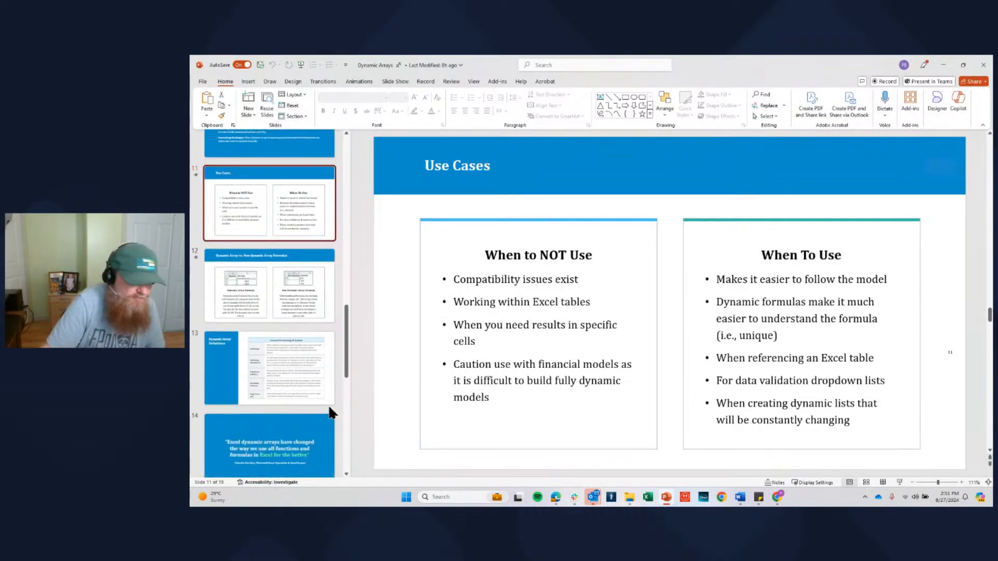
click(303, 418)
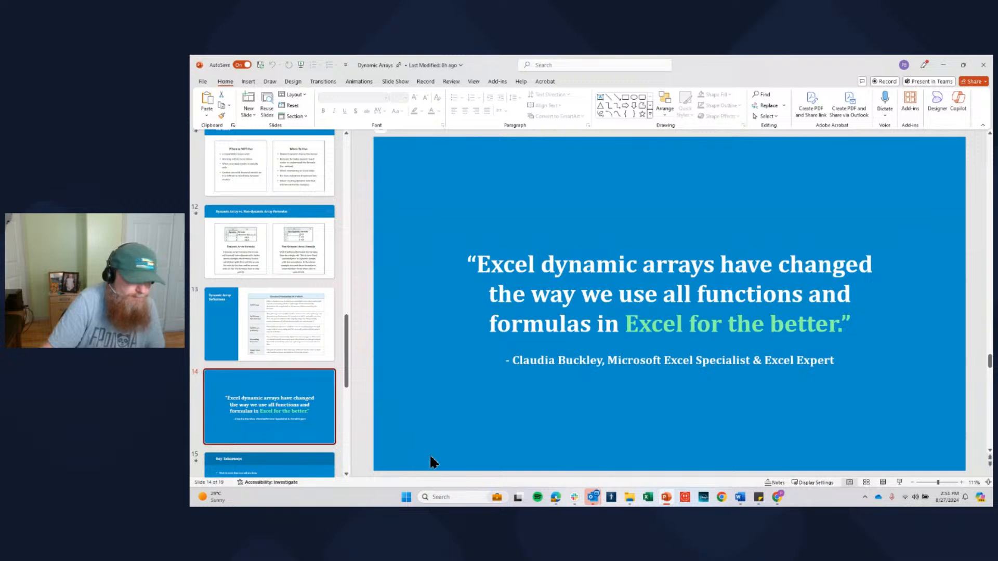